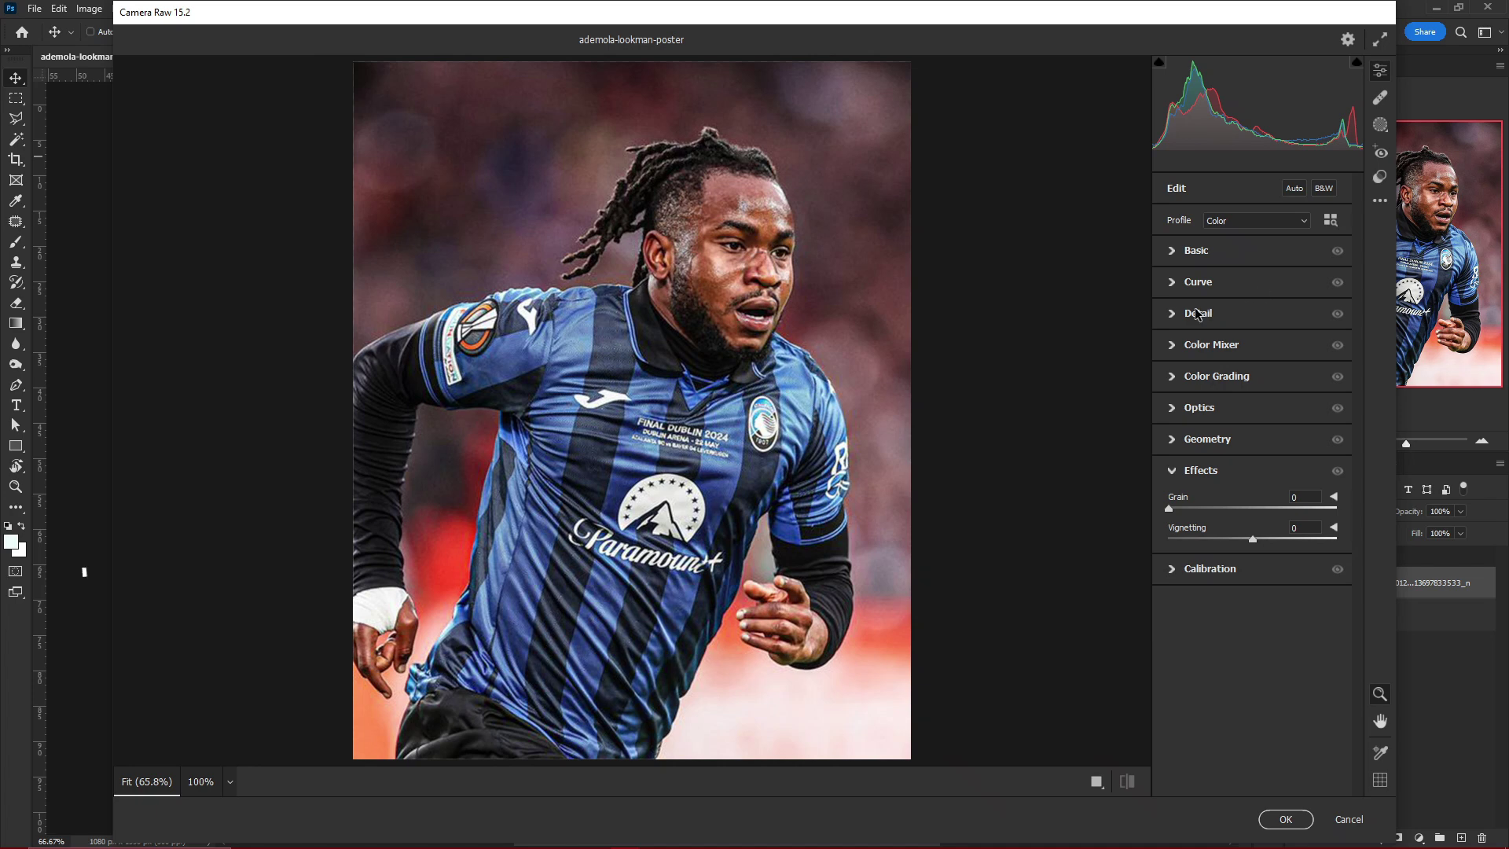
# - In Camera Raw, lower Highlights to -26, lift Blacks to +10 and boost Clarity
pyautogui.click(1197, 250)
pyautogui.moveTo(1253, 422)
pyautogui.mouseDown()
pyautogui.moveTo(1150, 427)
pyautogui.moveTo(1231, 422)
pyautogui.mouseUp()
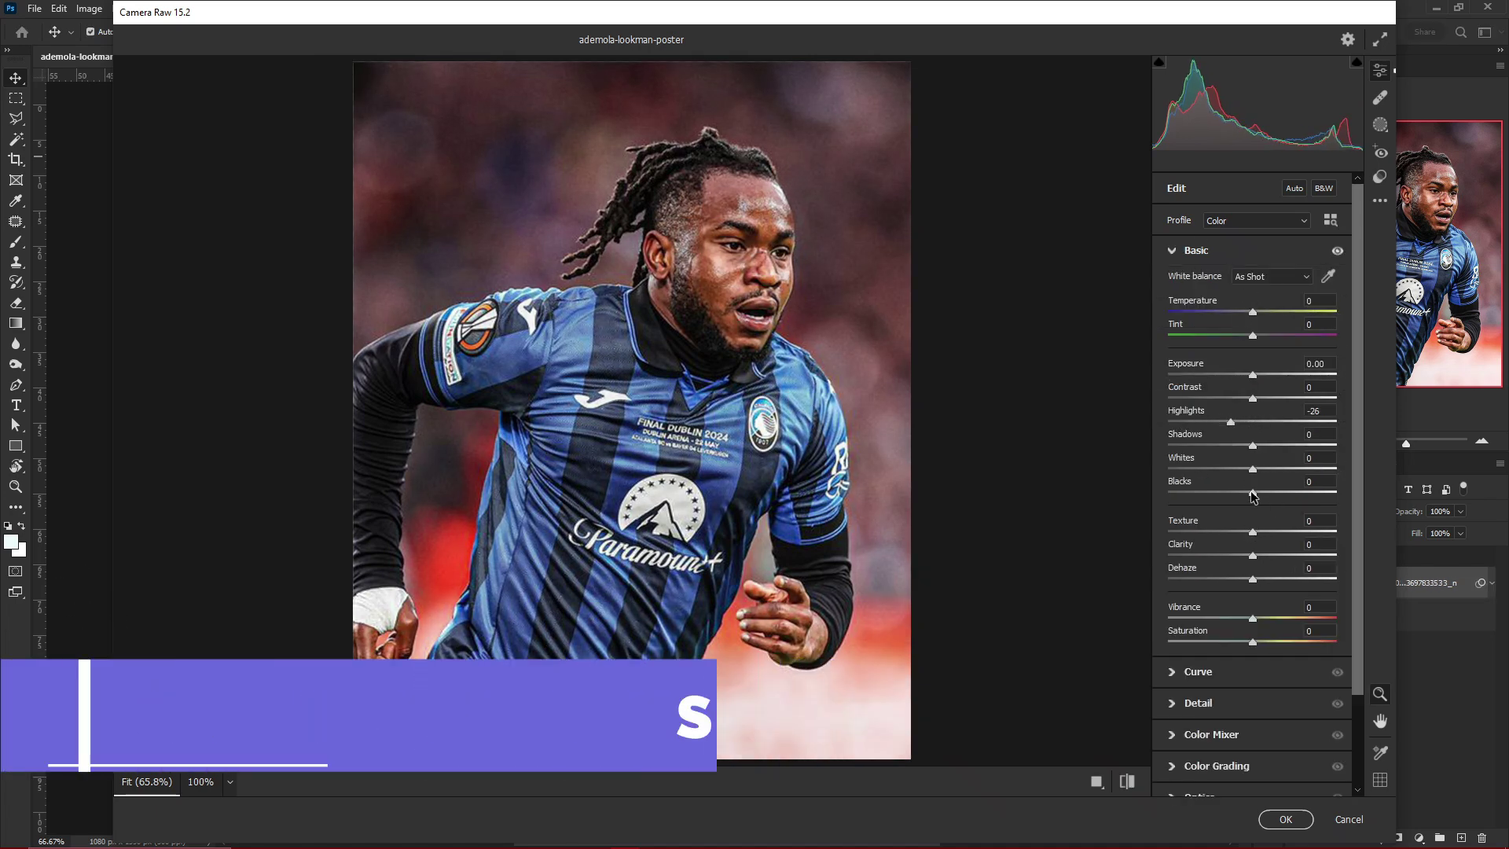
pyautogui.moveTo(1253, 493)
pyautogui.mouseDown()
pyautogui.moveTo(1300, 534)
pyautogui.moveTo(1267, 556)
pyautogui.moveTo(1285, 556)
pyautogui.mouseUp()
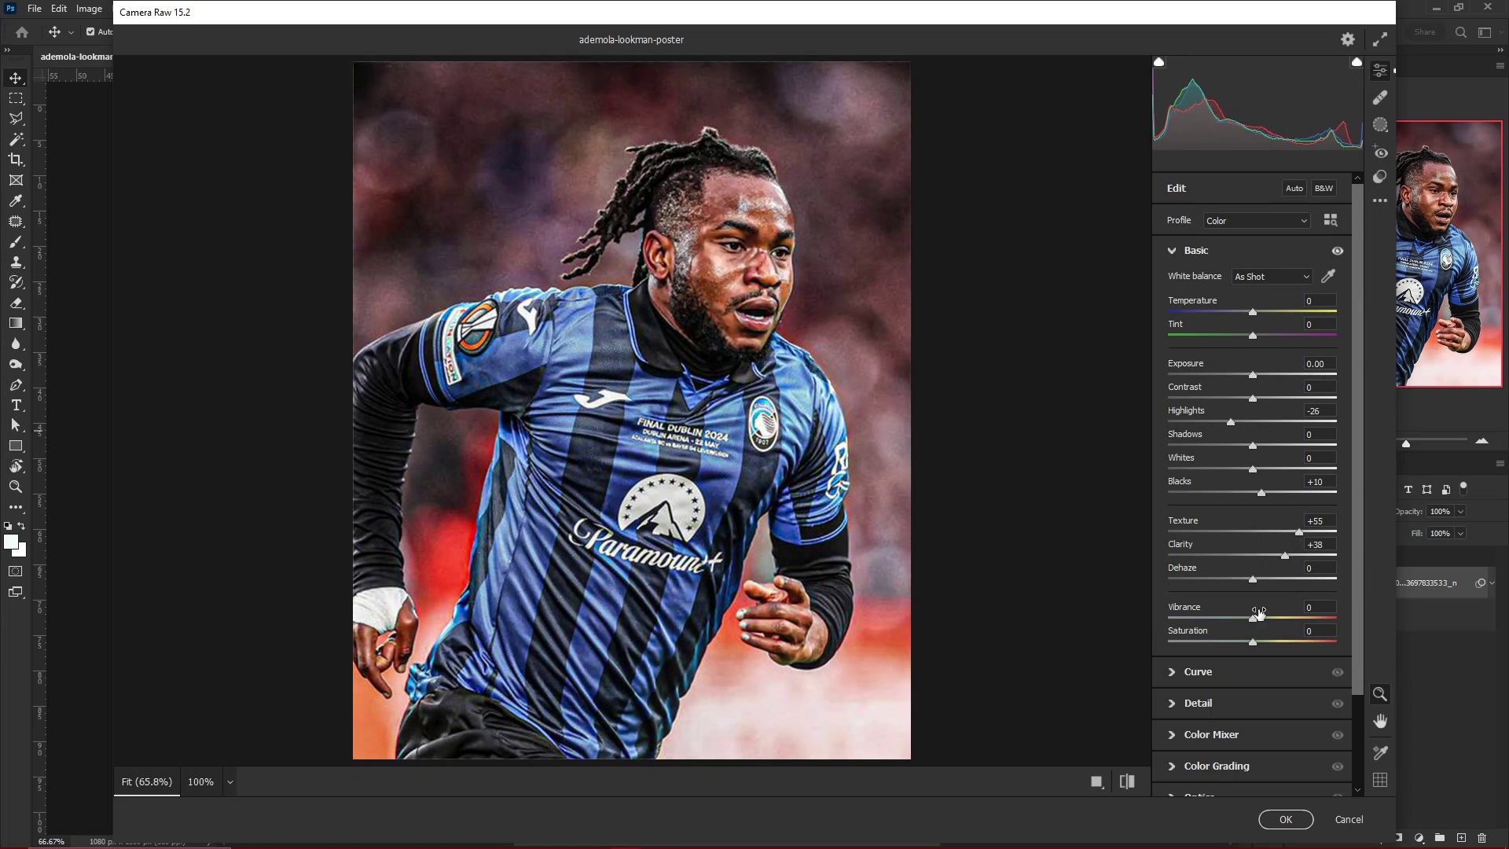
pyautogui.moveTo(1253, 618); pyautogui.dragTo(1268, 618)
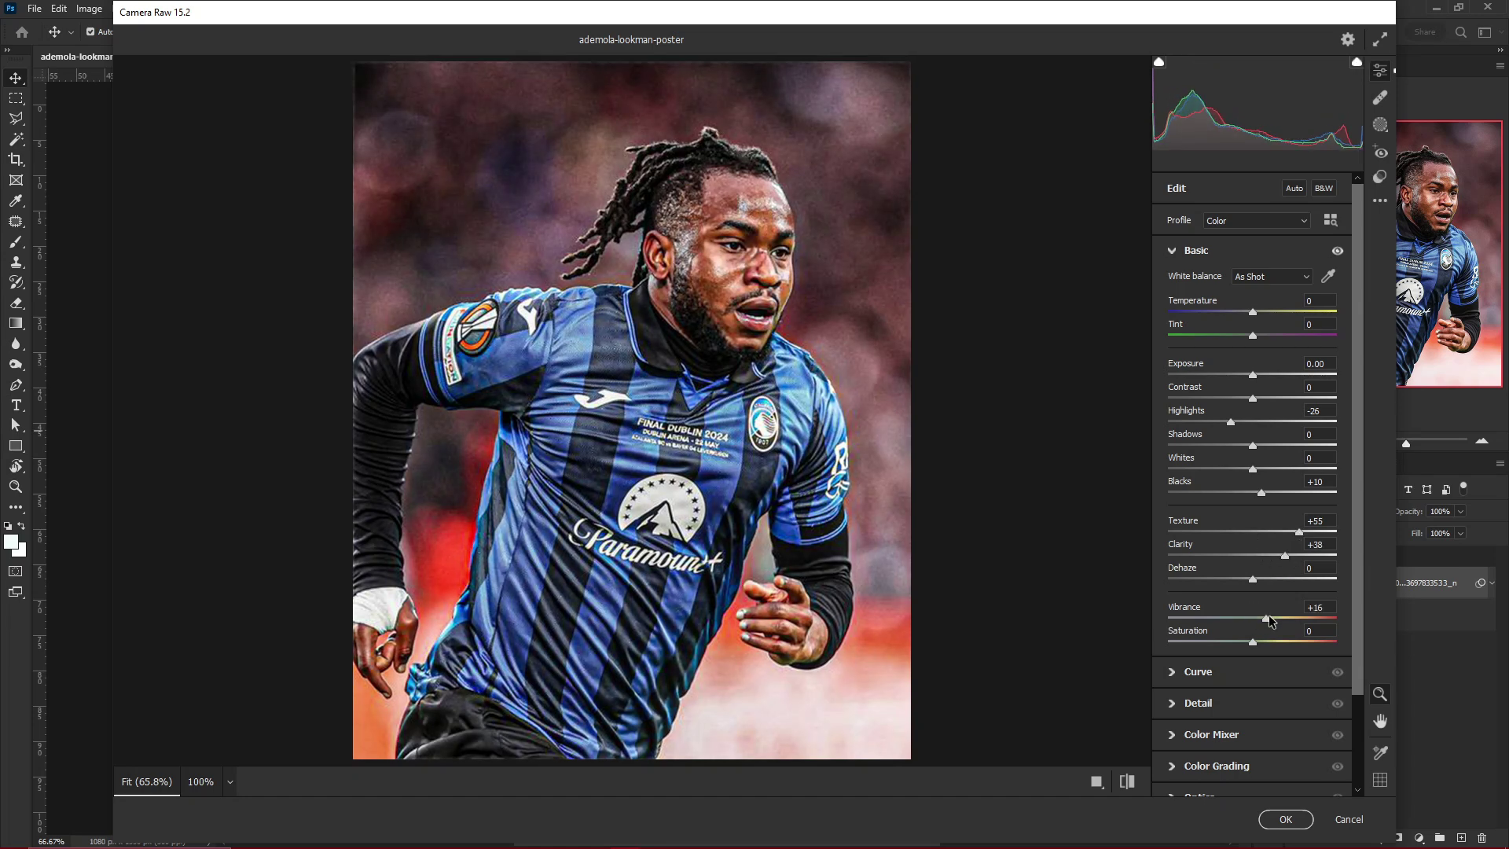
pyautogui.click(1190, 707)
# - Cycle through the before/after preview layouts to compare the portrait edits
pyautogui.click(1098, 782)
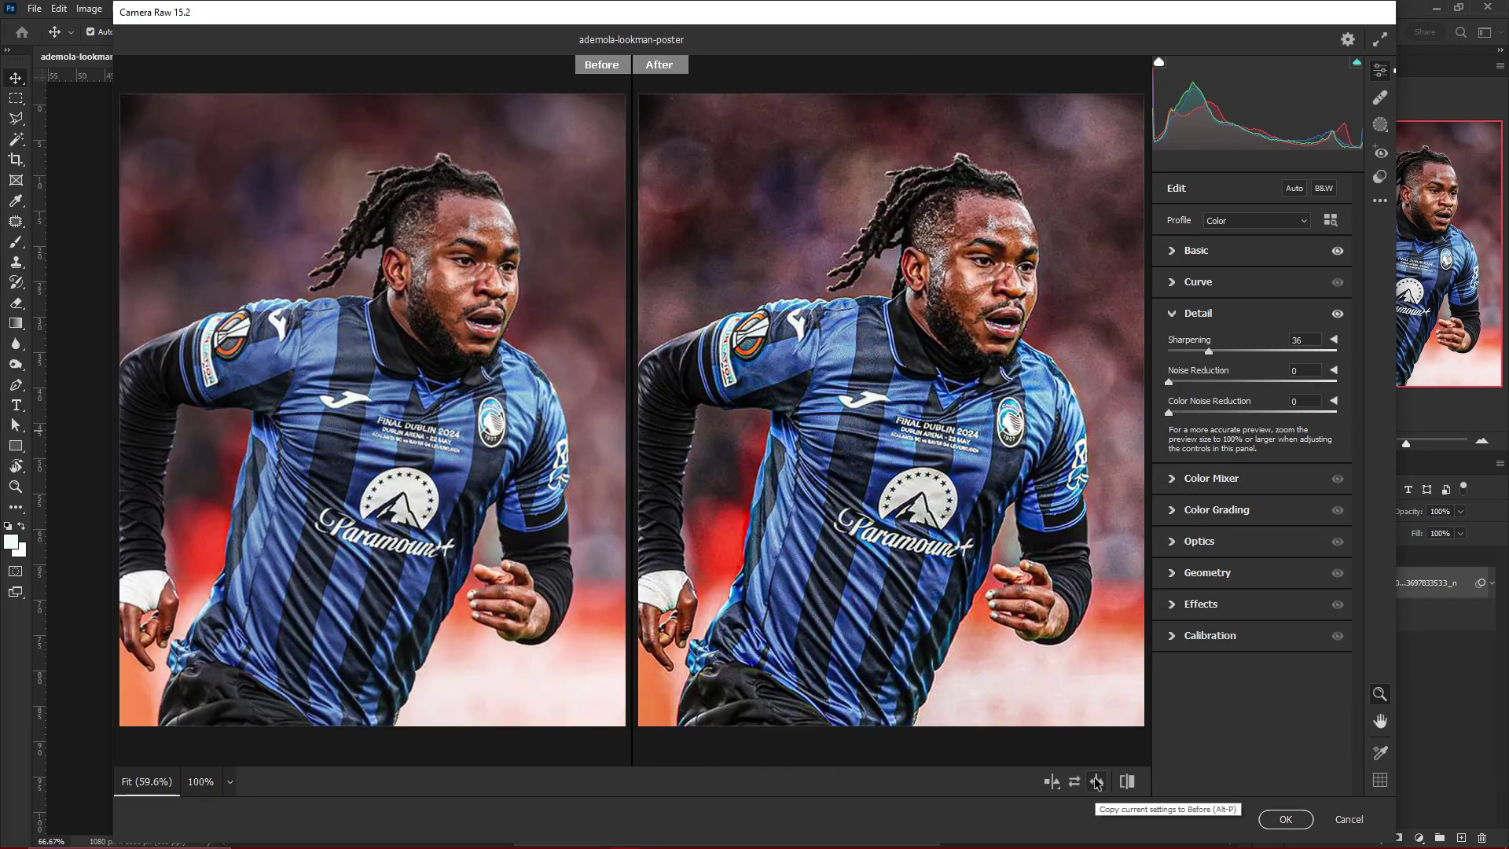
pyautogui.click(1097, 782)
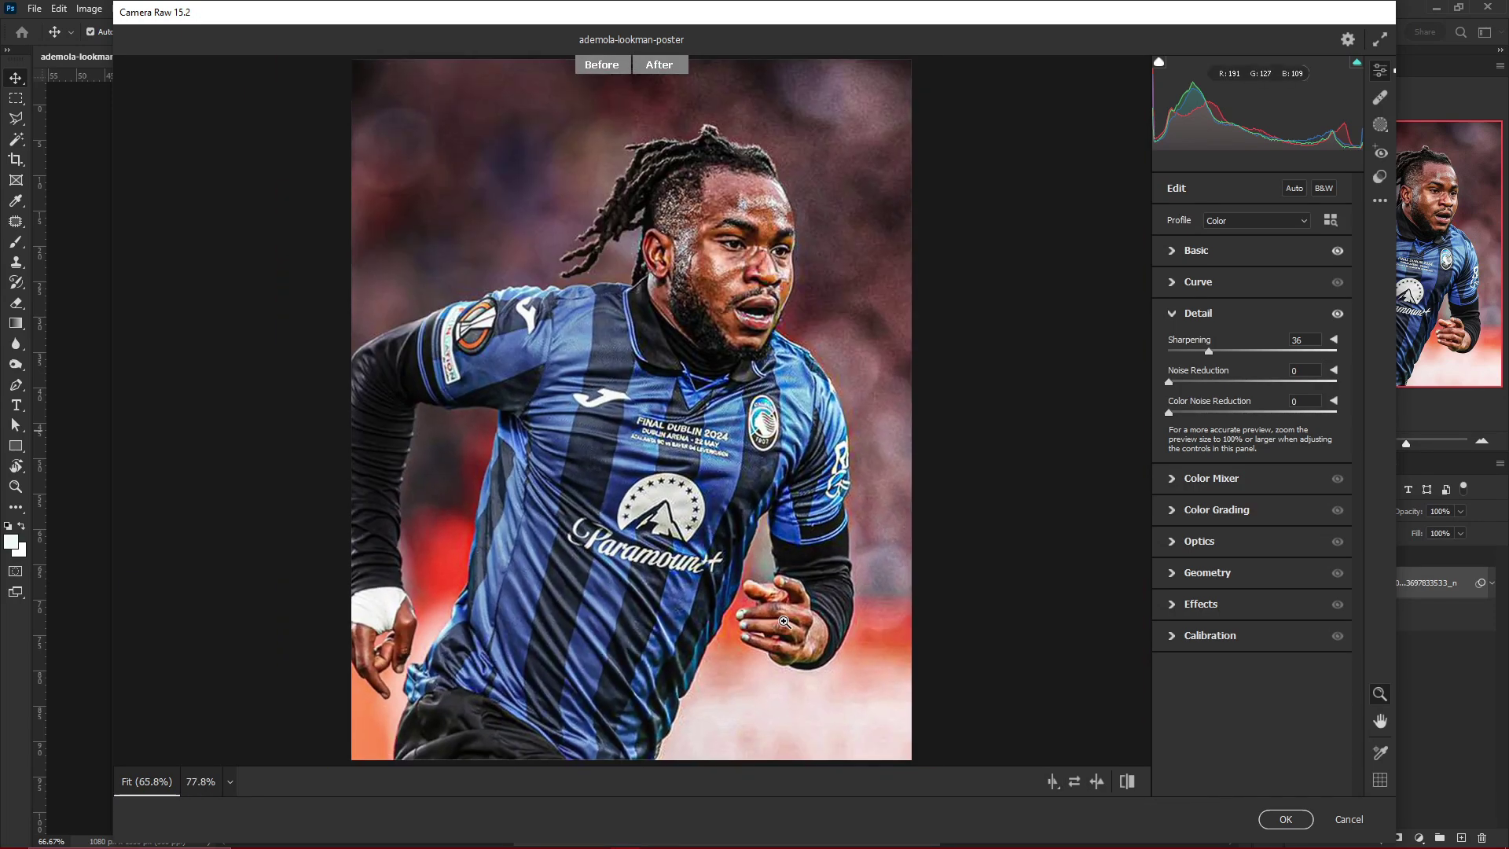
pyautogui.press('q')
pyautogui.press('q')
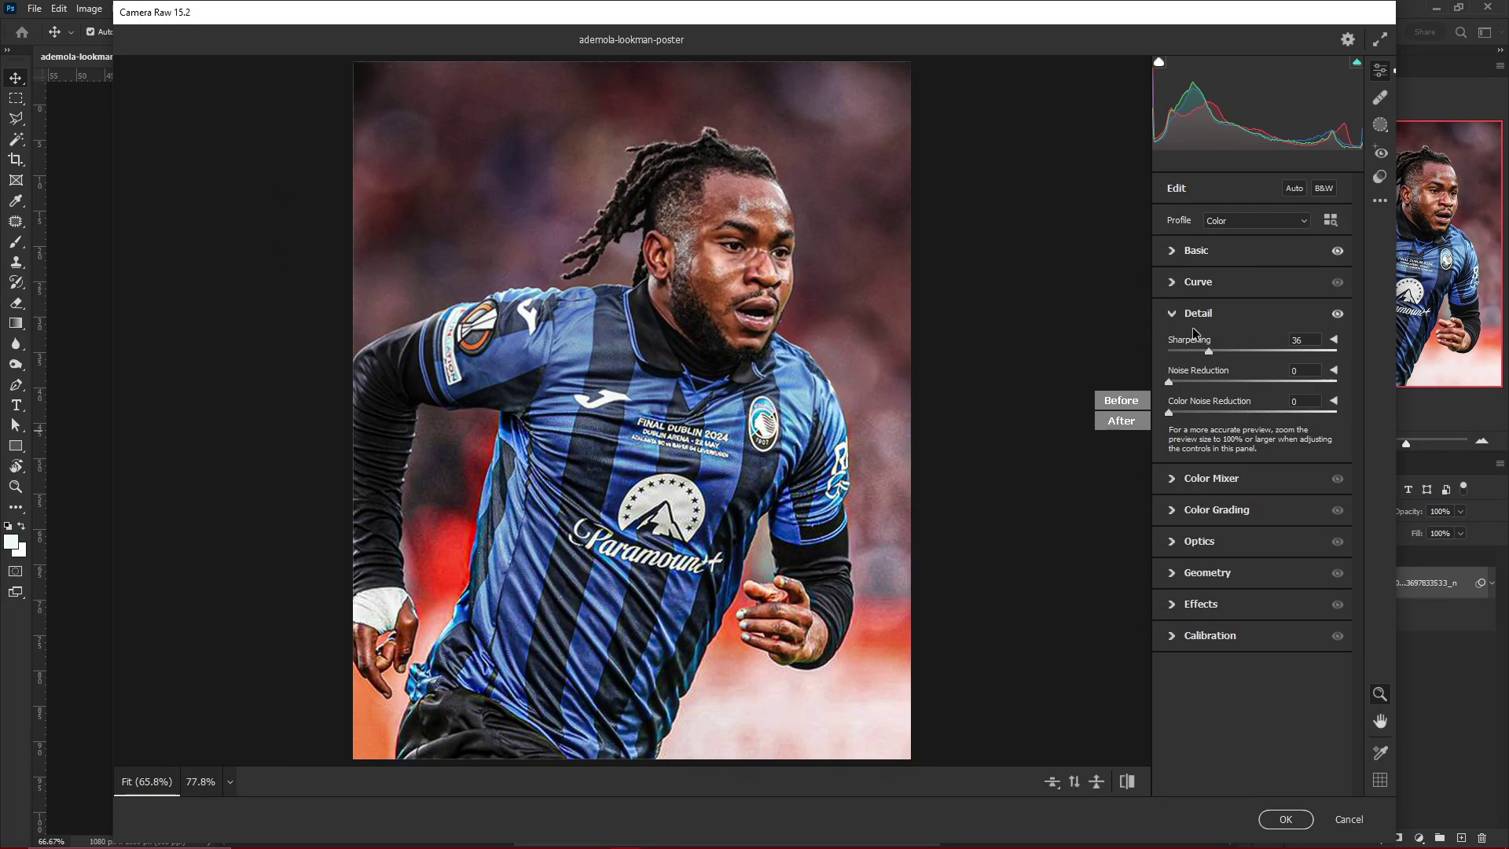
pyautogui.press('q')
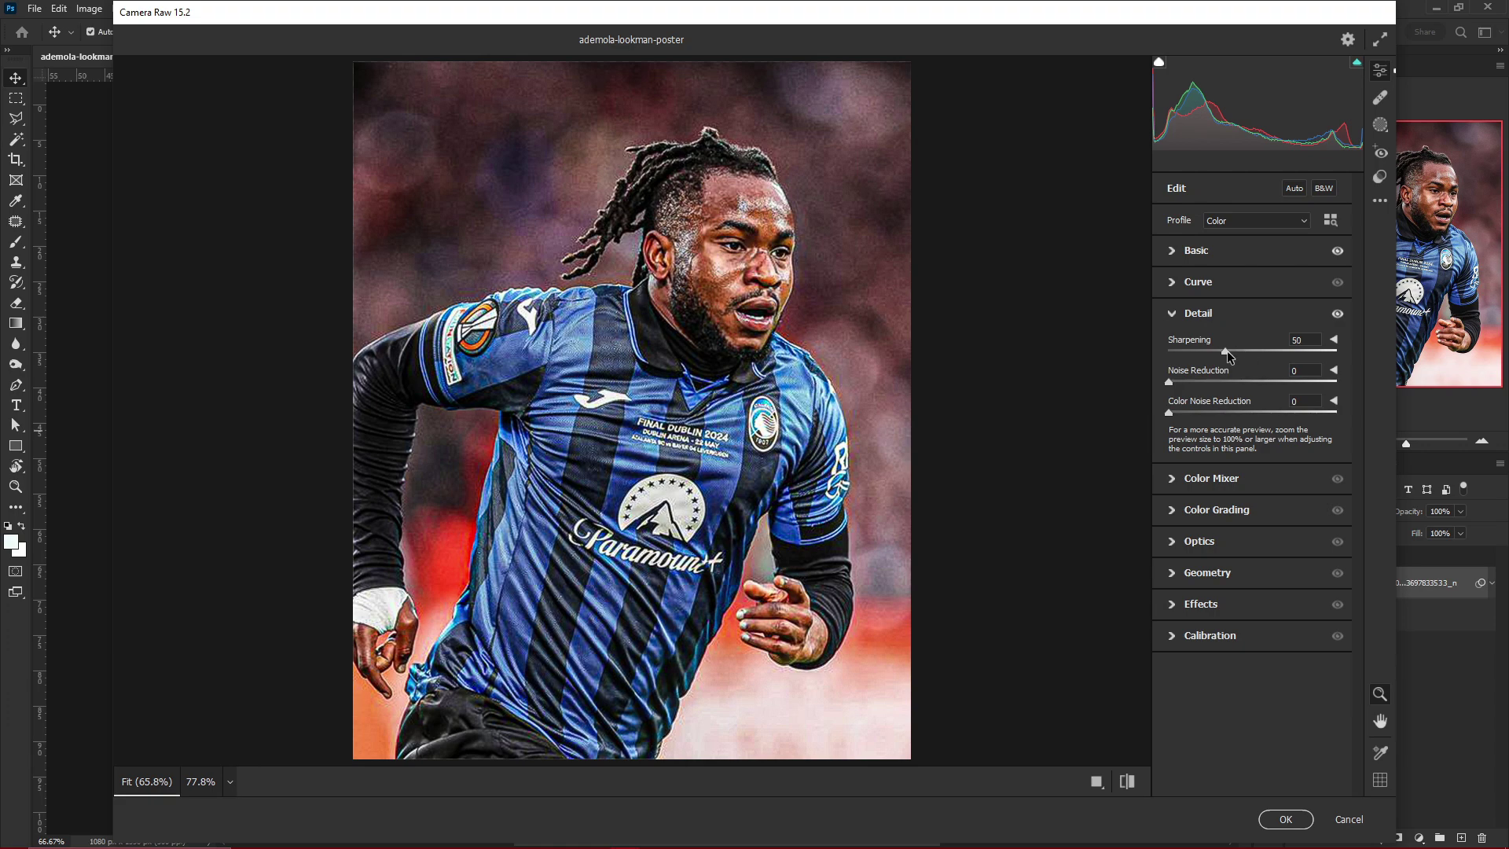
# - Raise Vibrance to +28, add a touch of Contrast, and apply the Camera Raw filter
pyautogui.click(1198, 252)
pyautogui.moveTo(1267, 620); pyautogui.dragTo(1277, 566)
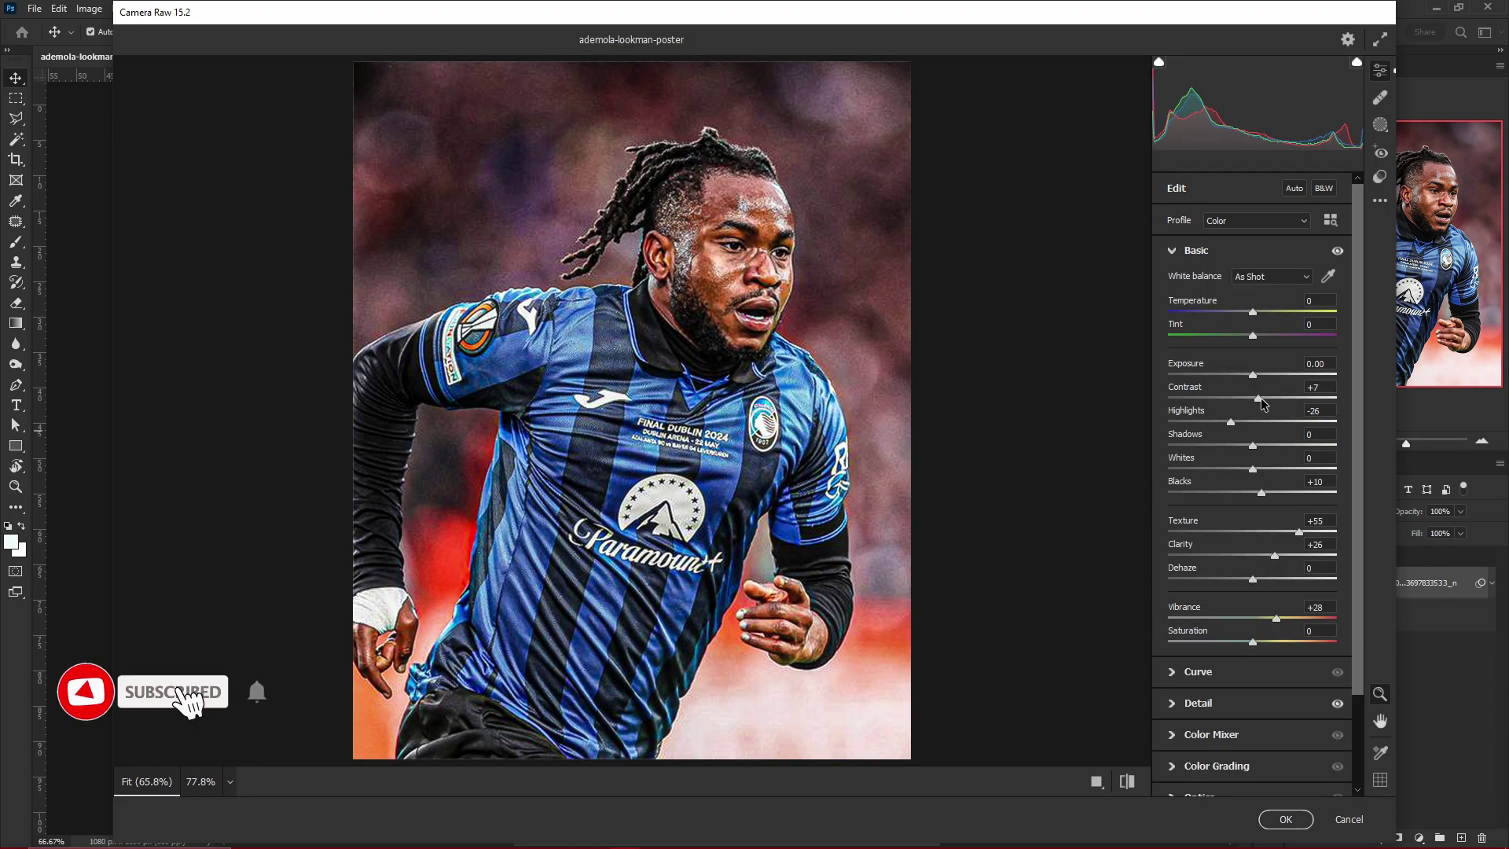
pyautogui.moveTo(1260, 398); pyautogui.dragTo(1255, 399)
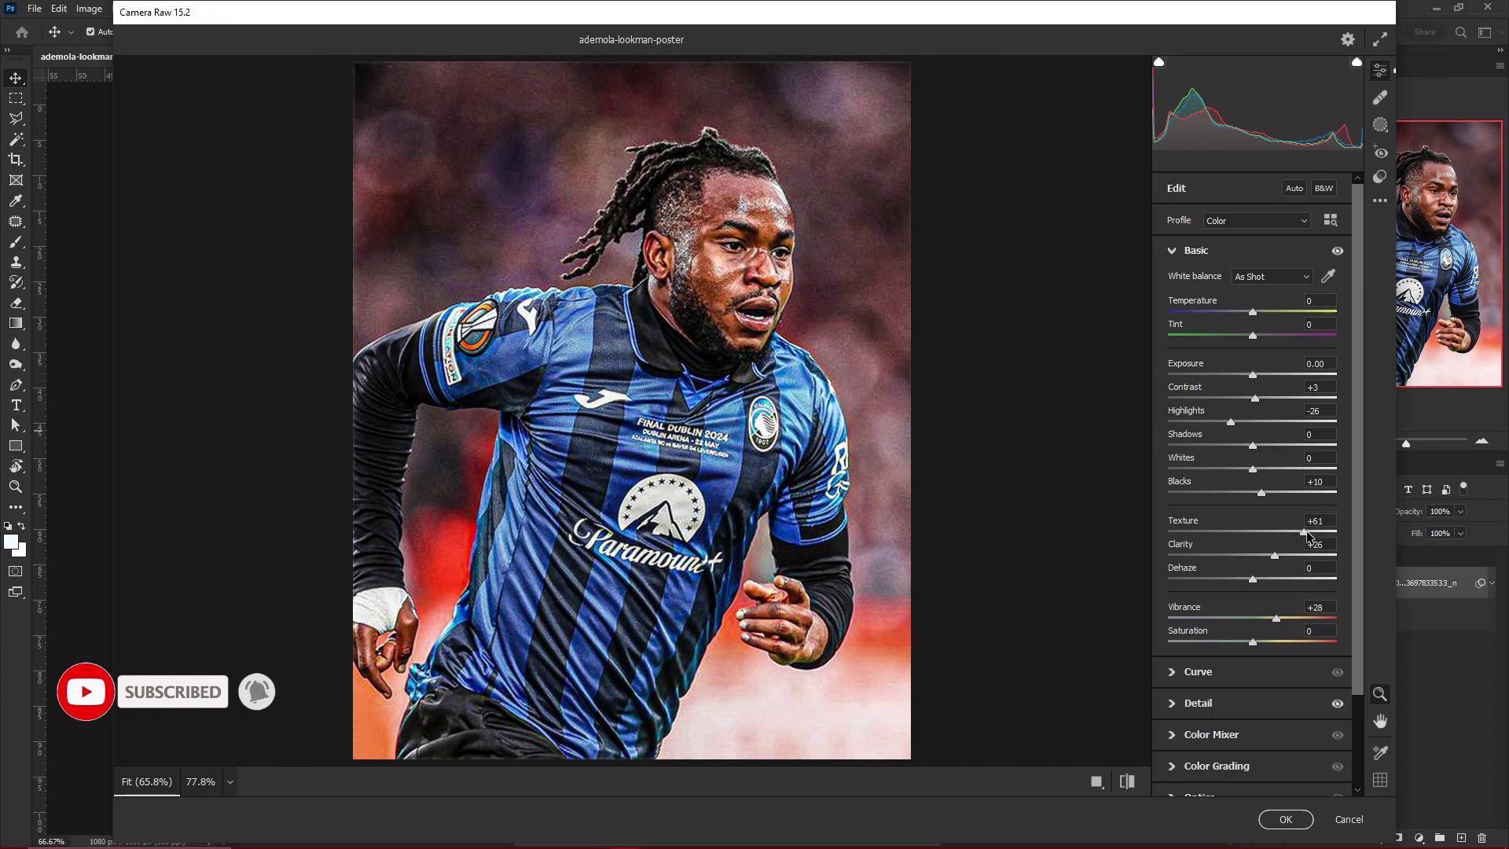
pyautogui.click(1279, 827)
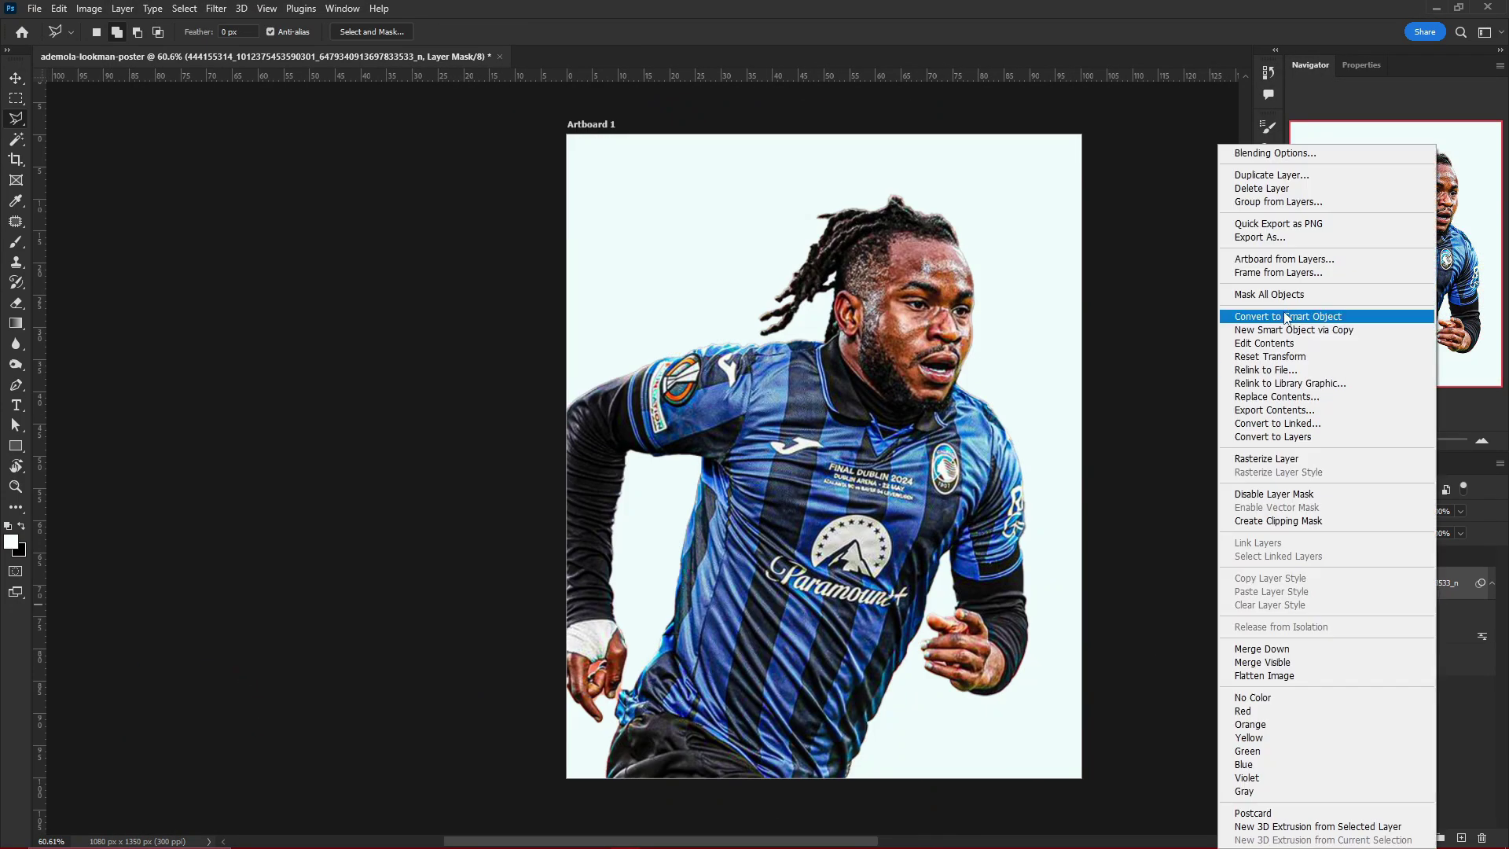
# - Scale the portrait up to about 133%, undoing an accidental horizontal flip
pyautogui.hotkey('ctrl', 't')
pyautogui.moveTo(1045, 472); pyautogui.dragTo(940, 458)
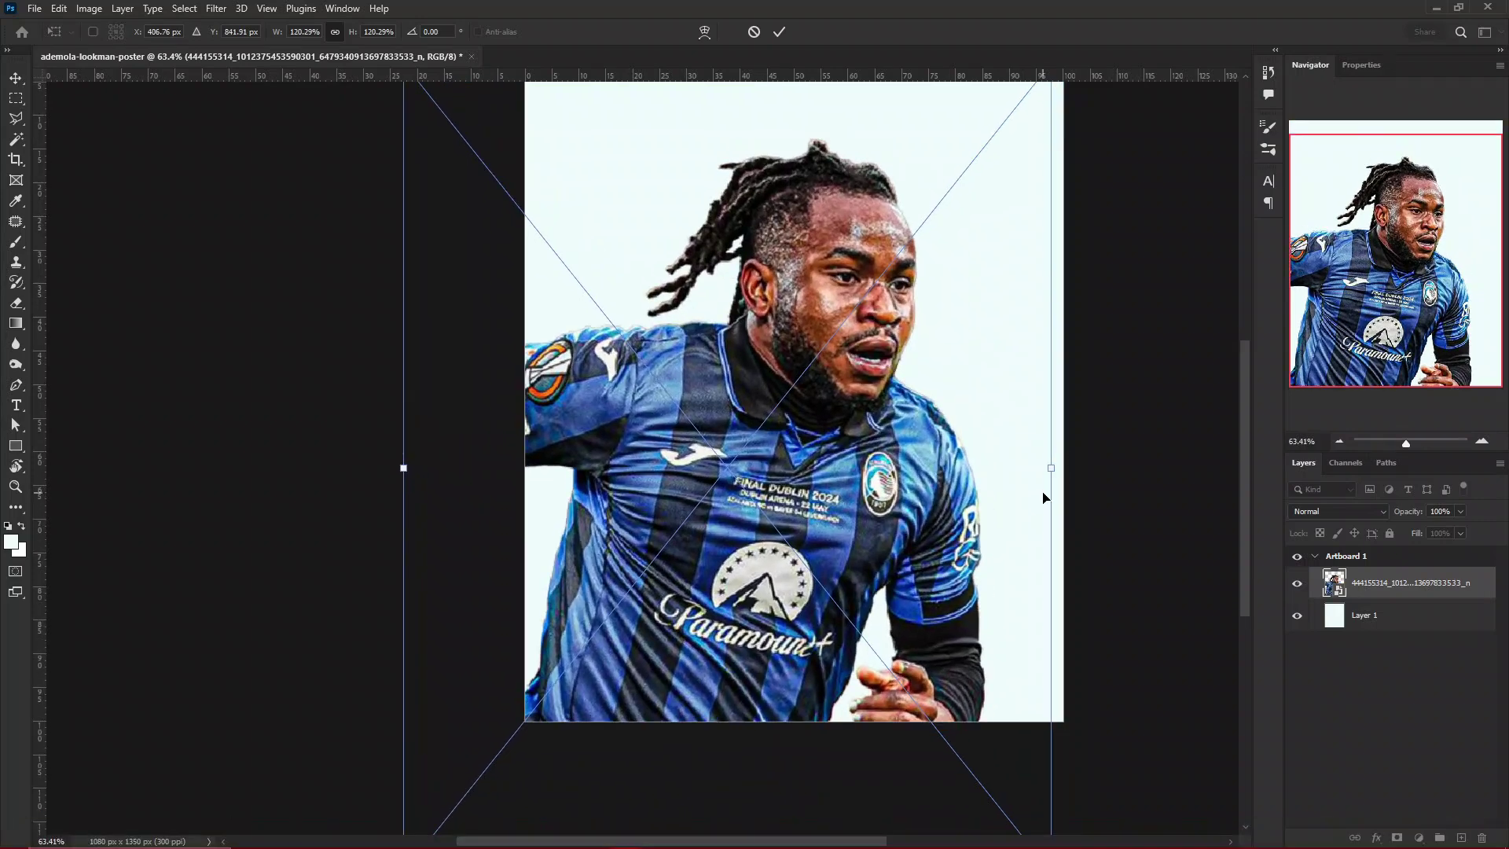
pyautogui.rightClick(940, 458)
pyautogui.click(1022, 683)
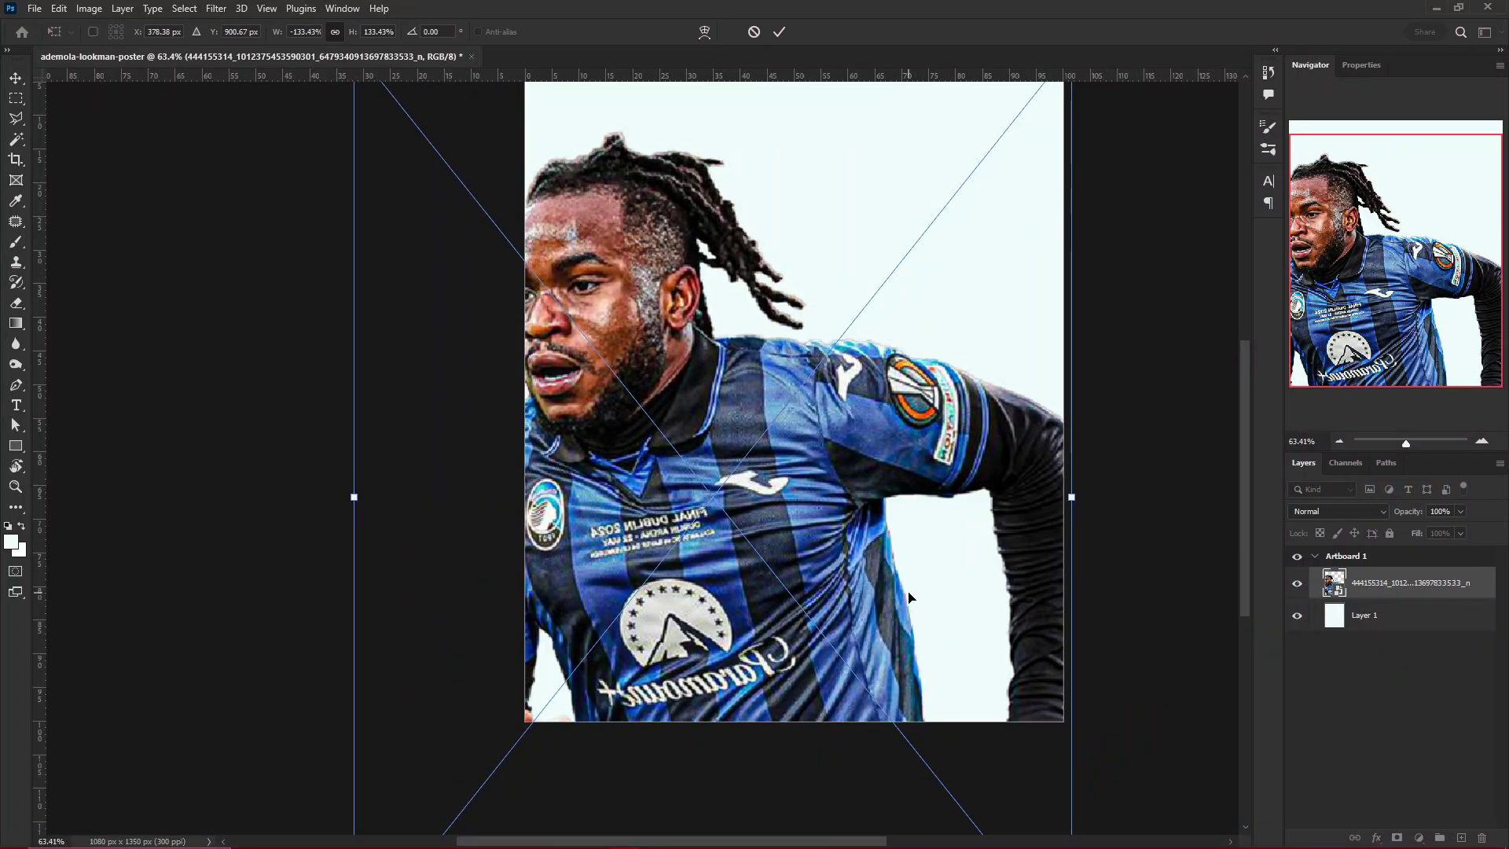
pyautogui.hotkey('ctrl', 'z')
pyautogui.press('Return')
# - Add a layer mask and paint black with a soft round brush at 40 over the lower shirt
pyautogui.scroll(-3, 873, 425)
pyautogui.click(1397, 838)
pyautogui.press('b')
pyautogui.rightClick(936, 114)
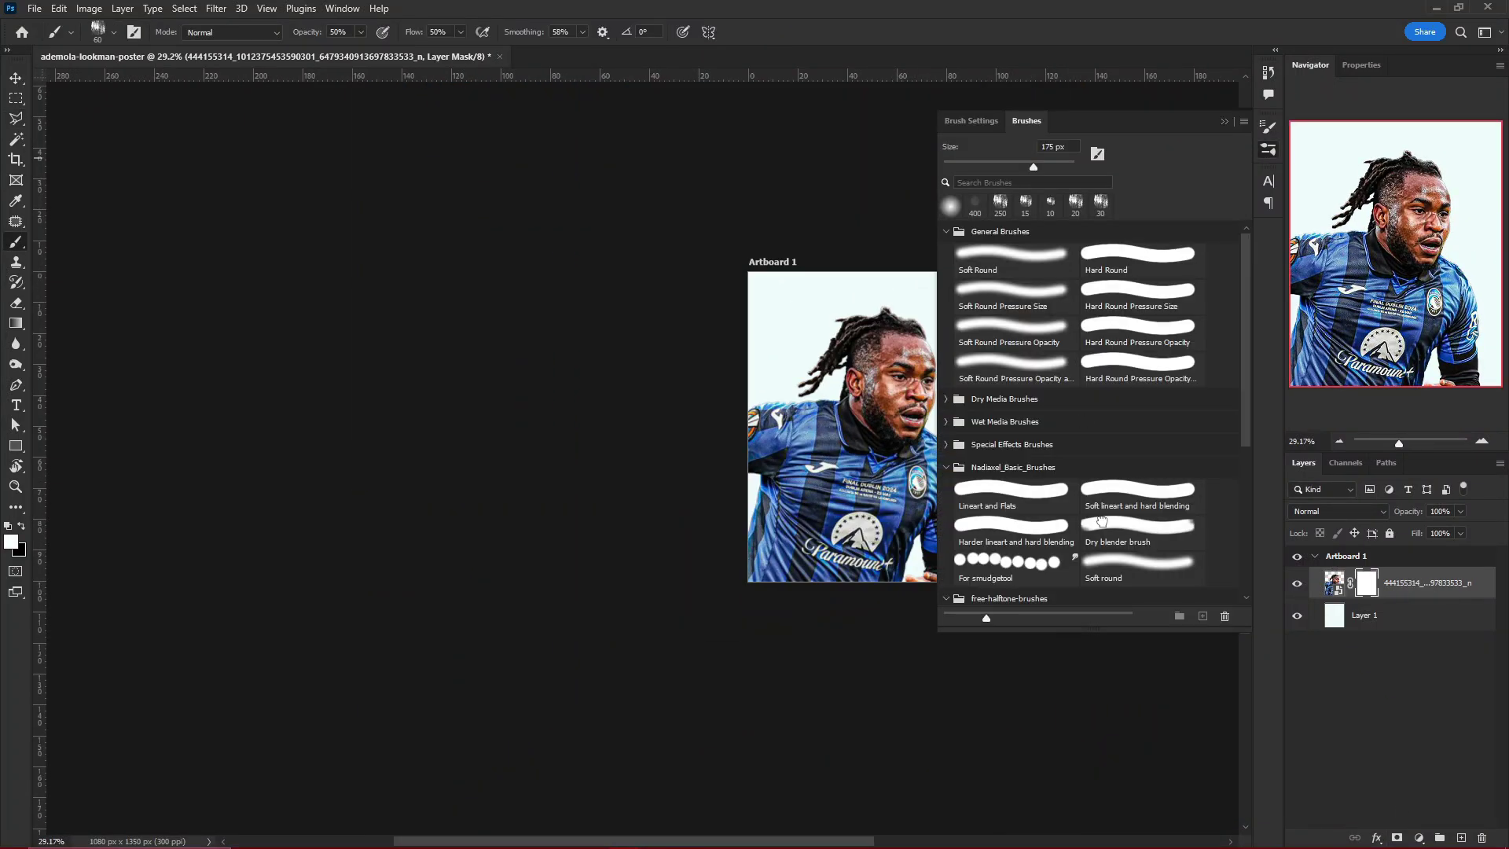
pyautogui.click(341, 32)
pyautogui.write('40')
pyautogui.scroll(5, 786, 472)
pyautogui.press('x')
pyautogui.moveTo(441, 487)
pyautogui.mouseDown()
pyautogui.moveTo(557, 597)
pyautogui.moveTo(747, 566)
pyautogui.mouseUp()
# - Keep fading the lower shirt, the Paramount logo area and the shirt's left edge
pyautogui.scroll(-3, 747, 566)
pyautogui.scroll(2, 286, 740)
pyautogui.moveTo(286, 741); pyautogui.dragTo(858, 690)
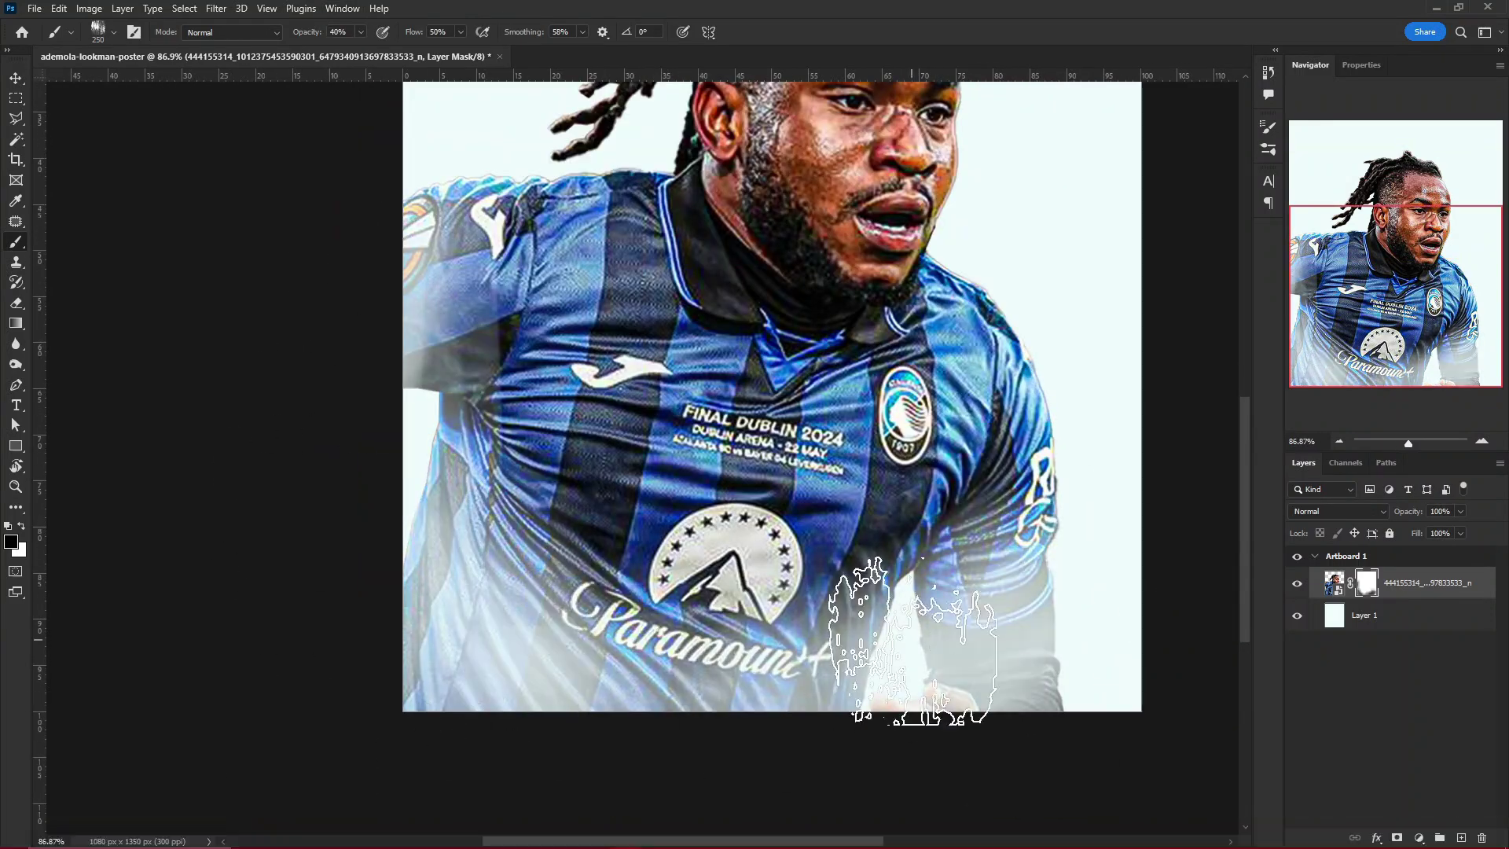
pyautogui.scroll(-1, 858, 689)
pyautogui.press('[')
pyautogui.press('[')
pyautogui.moveTo(1072, 623)
pyautogui.mouseDown()
pyautogui.moveTo(707, 657)
pyautogui.moveTo(970, 589)
pyautogui.moveTo(881, 609)
pyautogui.moveTo(653, 598)
pyautogui.moveTo(1101, 472)
pyautogui.mouseUp()
pyautogui.moveTo(535, 189); pyautogui.dragTo(550, 463)
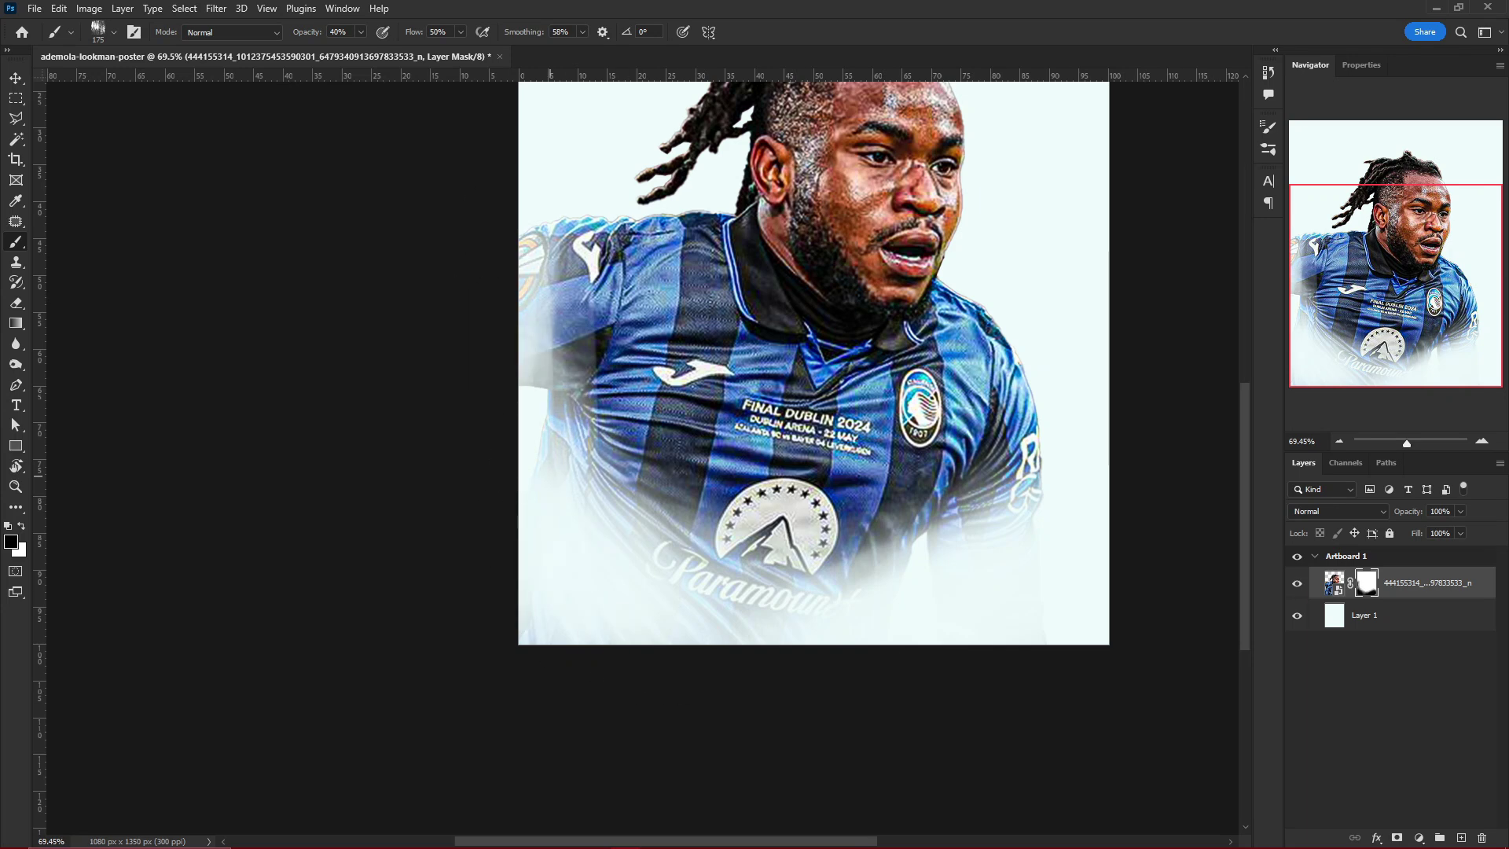
pyautogui.moveTo(550, 314); pyautogui.dragTo(472, 554)
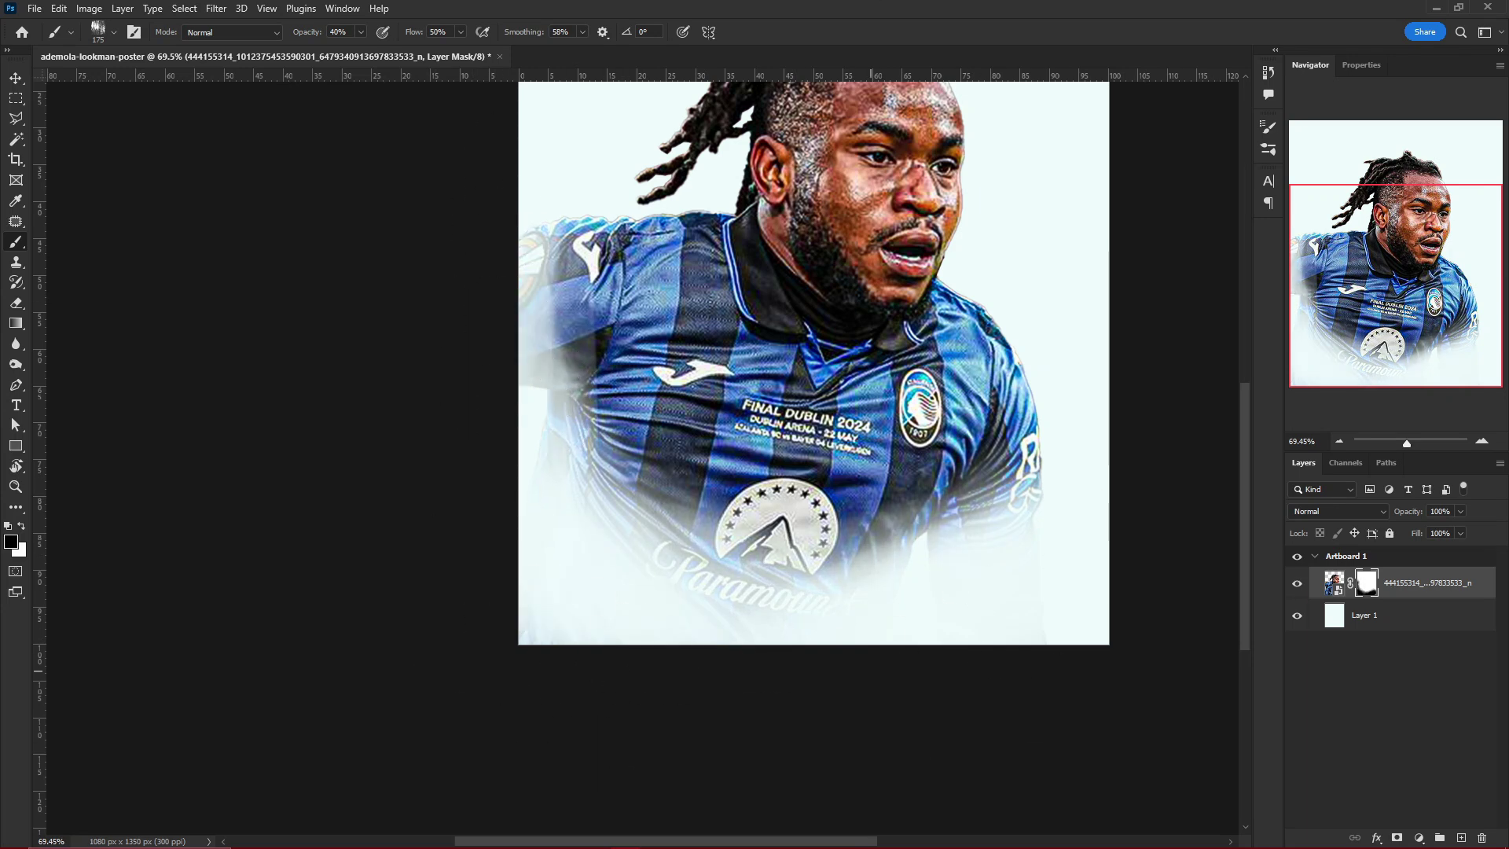
# - Lasso the bottom of the portrait and fill it black on the mask to hide it
pyautogui.hotkey('ctrl', 't')
pyautogui.press('l')
pyautogui.click(1029, 548)
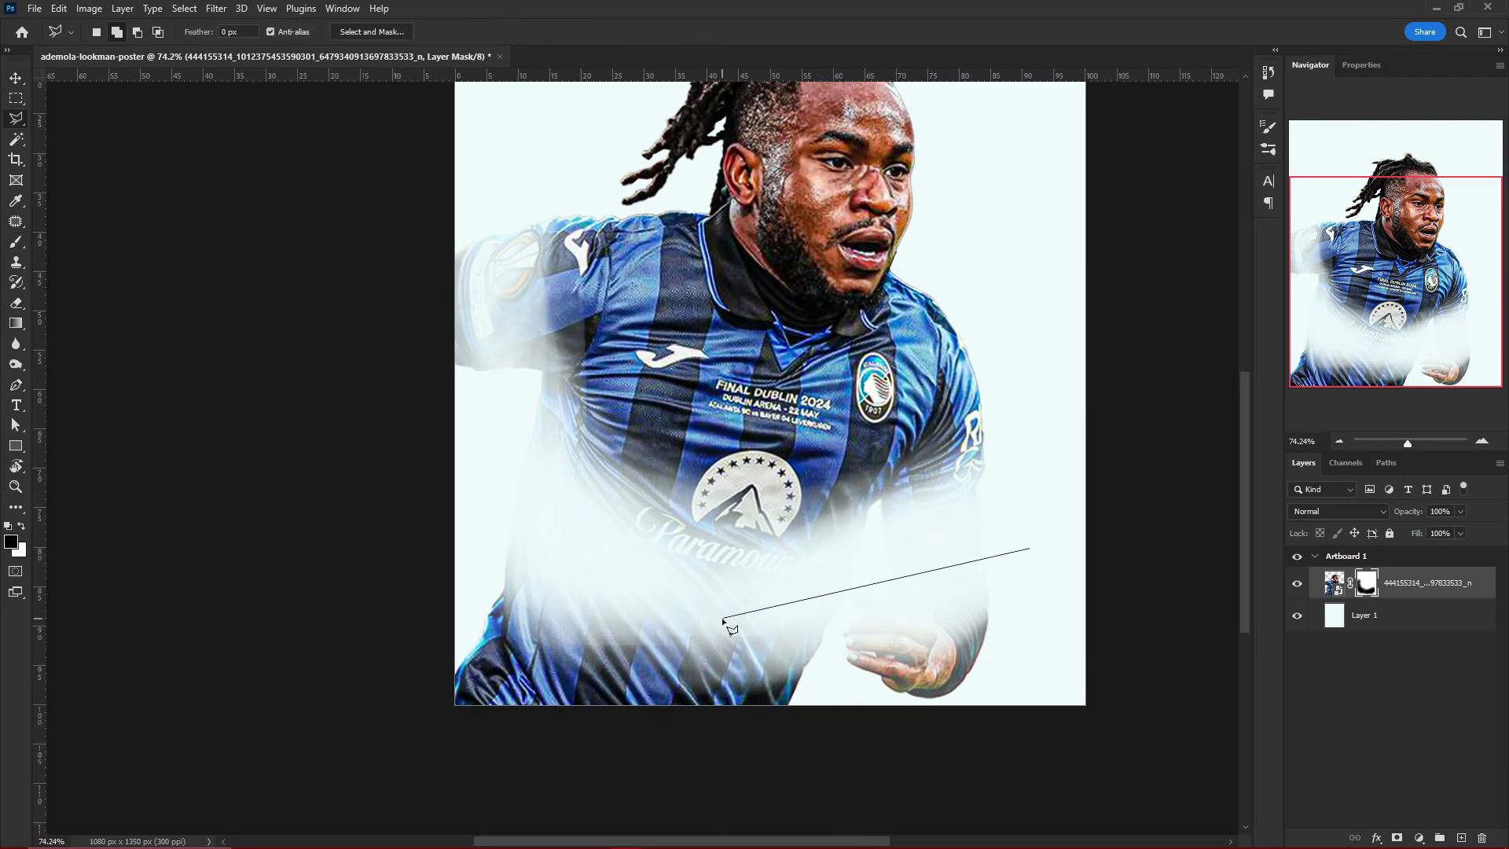
pyautogui.click(706, 590)
pyautogui.doubleClick(1057, 618)
pyautogui.hotkey('alt', 'BackSpace')
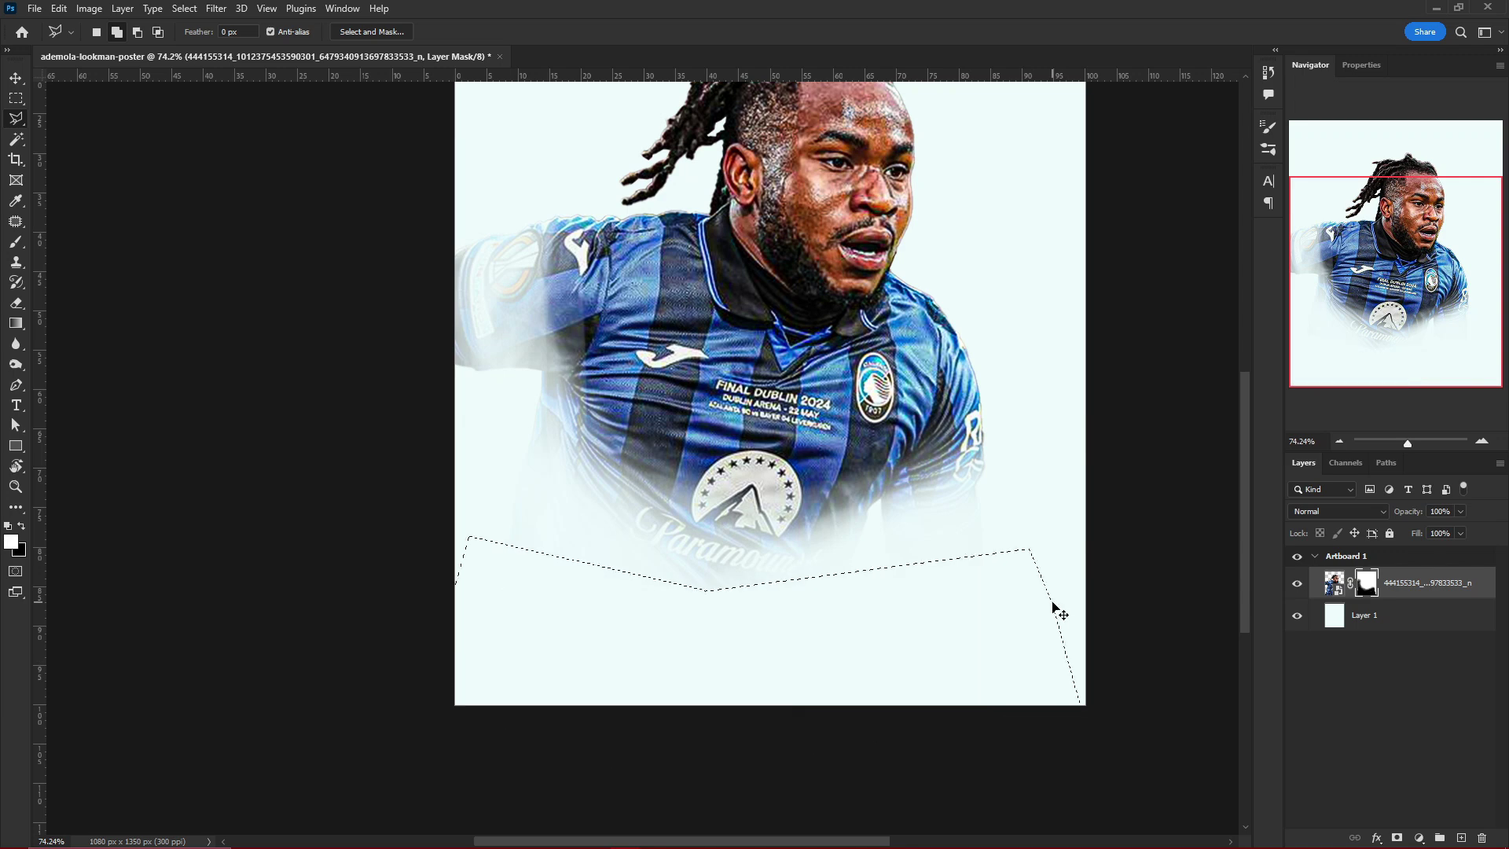
pyautogui.hotkey('ctrl', 'd')
pyautogui.press('b')
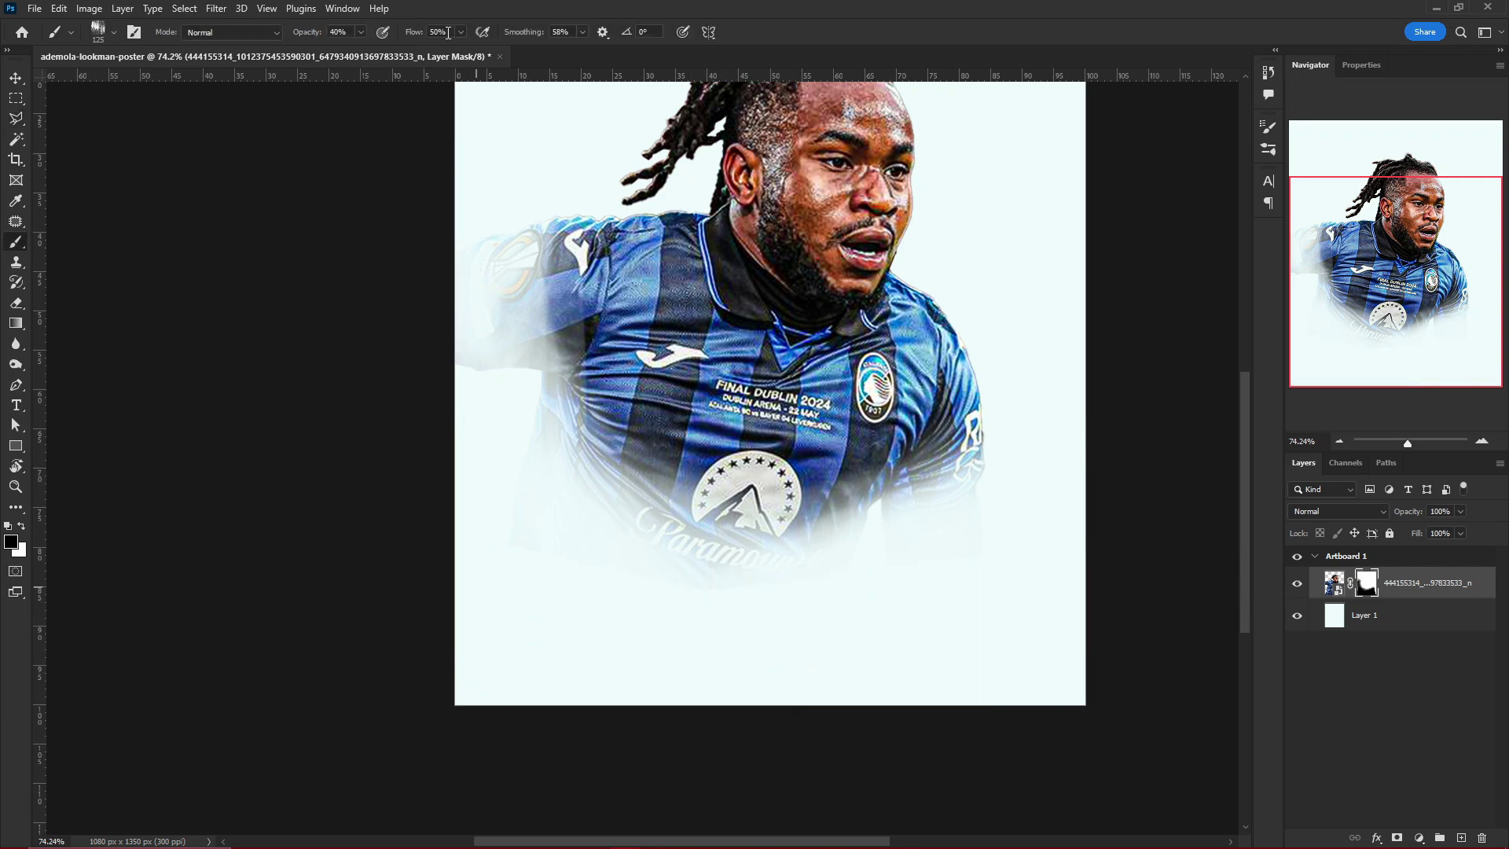
# - Reposition and resize the portrait on the artboard
pyautogui.scroll(-1, 770, 393)
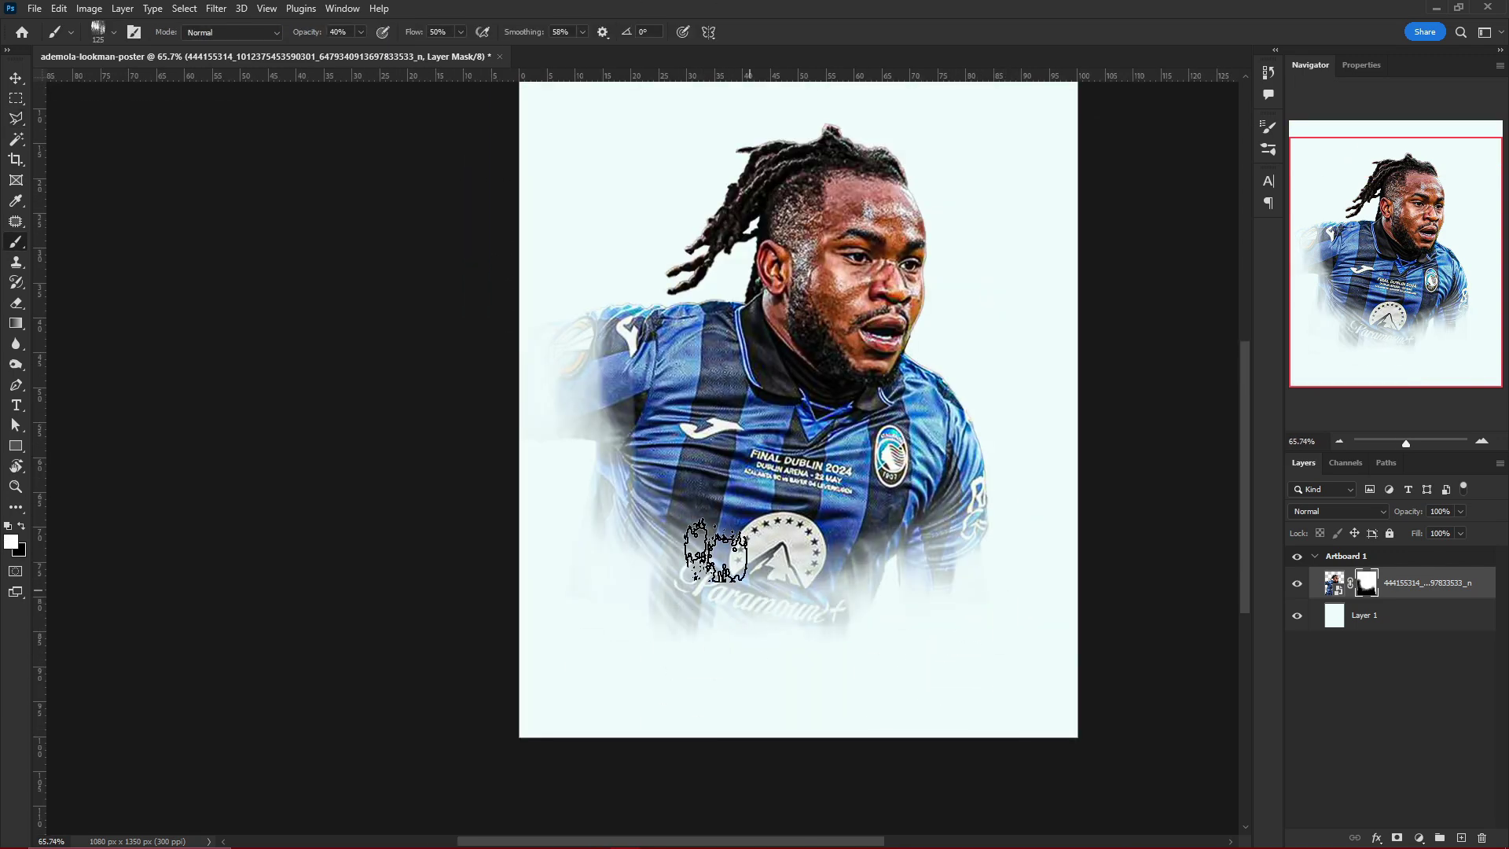
pyautogui.scroll(-7, 1007, 515)
pyautogui.hotkey('ctrl', 't')
pyautogui.moveTo(706, 672); pyautogui.dragTo(724, 657)
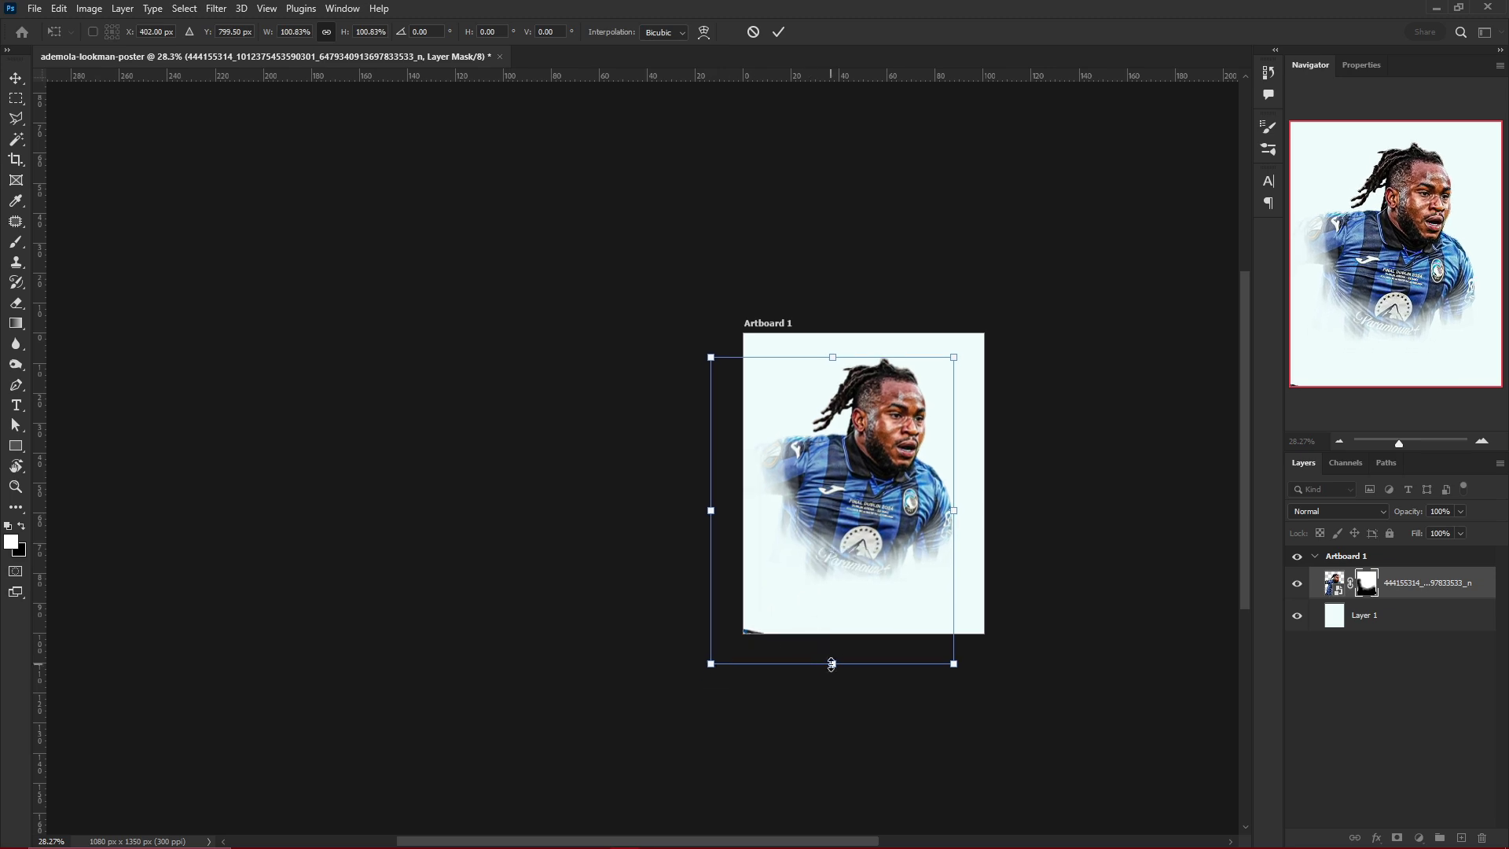
pyautogui.press('Return')
# - Start a polygonal lasso outline, cancel it, and bring up the adjustment layer menu
pyautogui.press('l')
pyautogui.scroll(4, 578, 550)
pyautogui.click(541, 385)
pyautogui.click(599, 673)
pyautogui.press('Escape')
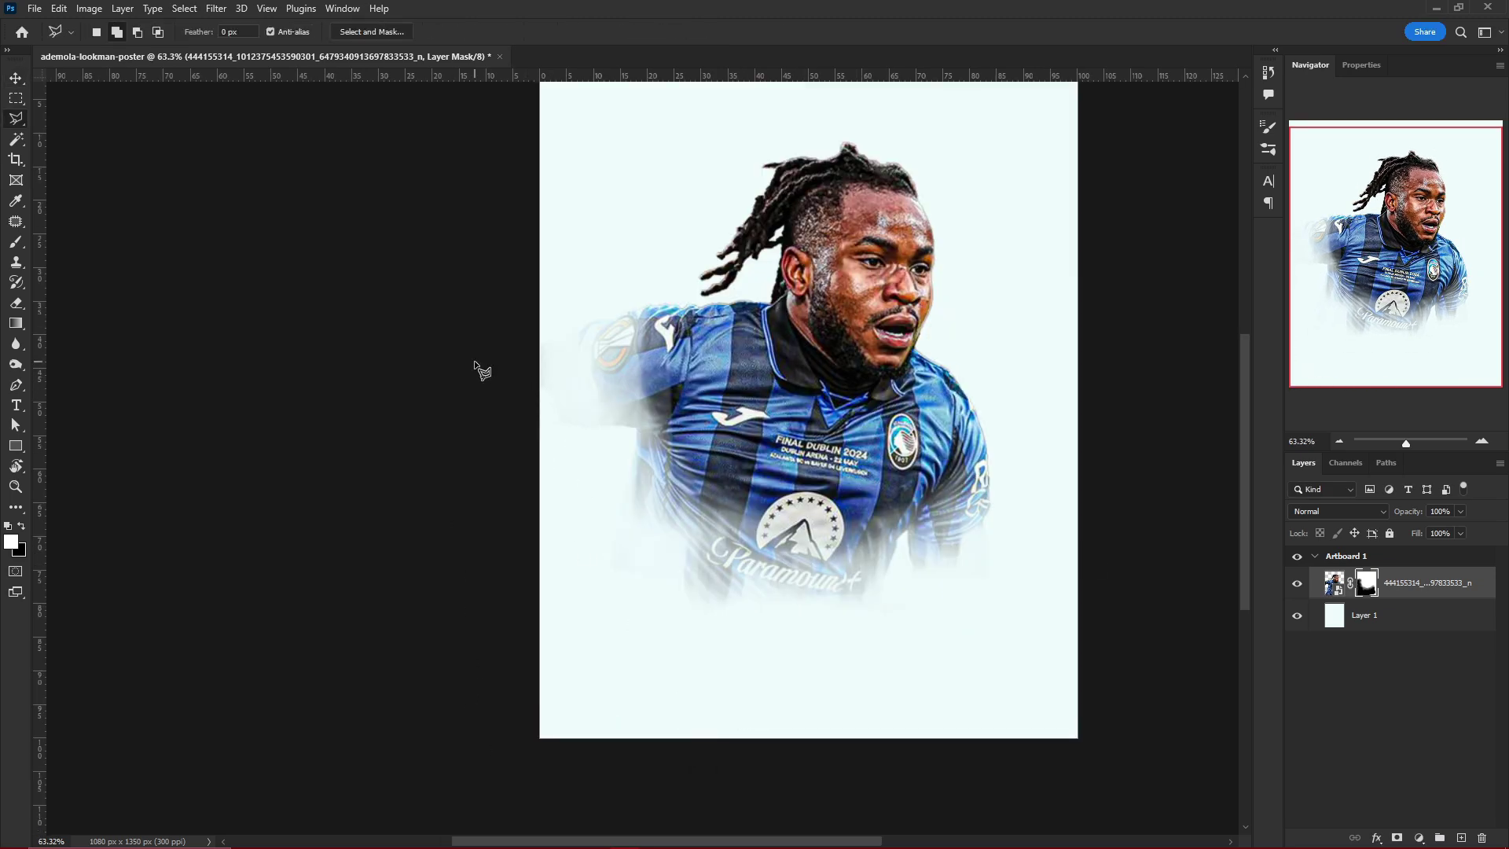
pyautogui.scroll(-2, 482, 370)
pyautogui.click(1418, 838)
# - Add a Vibrance layer clipped to the portrait with Saturation -100
pyautogui.click(1414, 667)
pyautogui.click(1391, 442)
pyautogui.moveTo(1390, 133); pyautogui.dragTo(1429, 147)
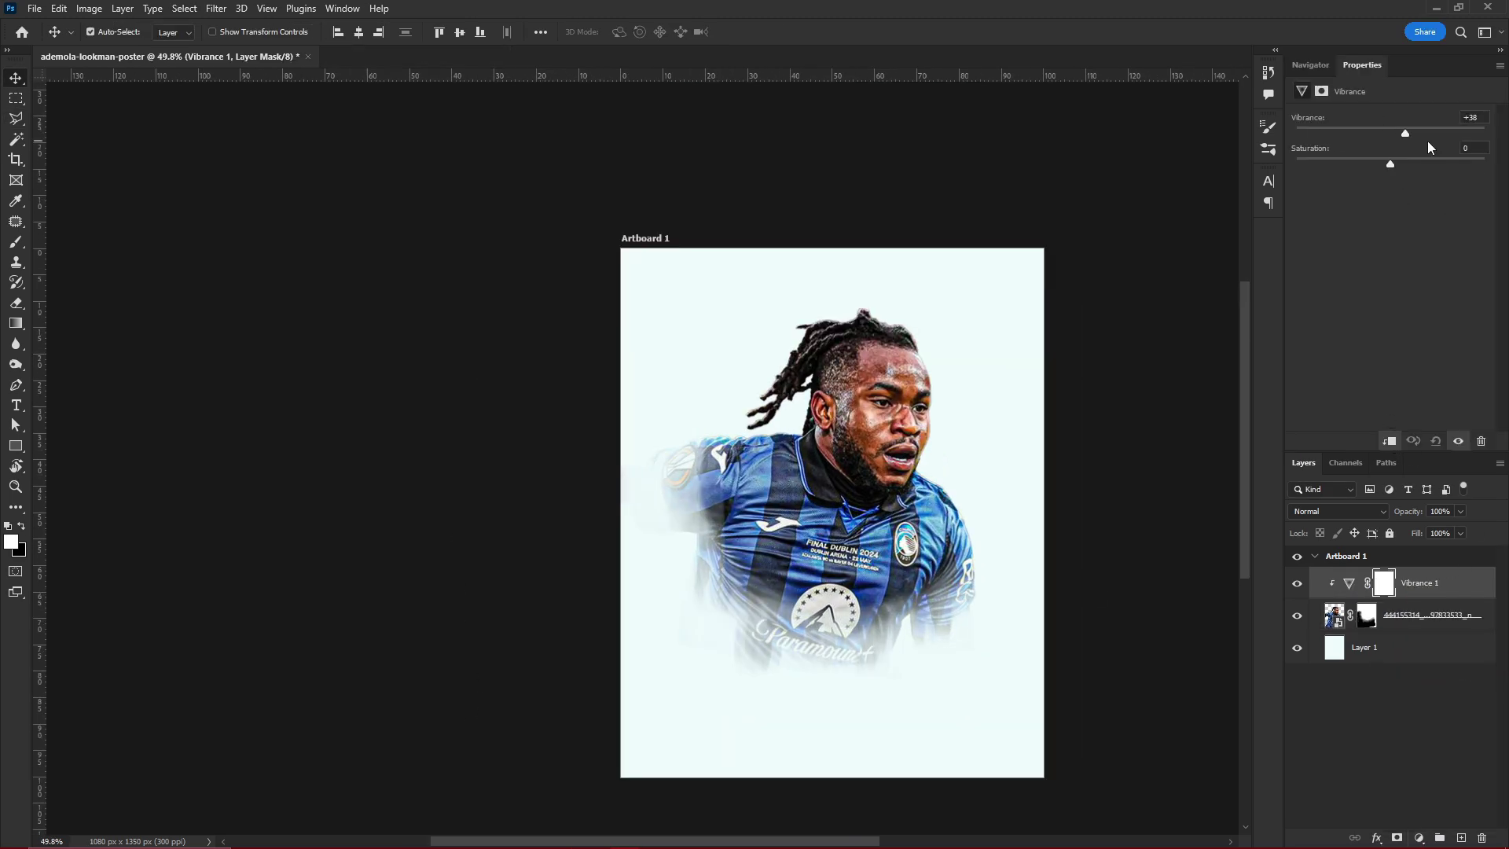
# - Zoom in on the poster and paste the kneeling footballer photo as a new layer
pyautogui.click(1310, 65)
pyautogui.click(1364, 65)
pyautogui.click(1311, 65)
pyautogui.click(1361, 65)
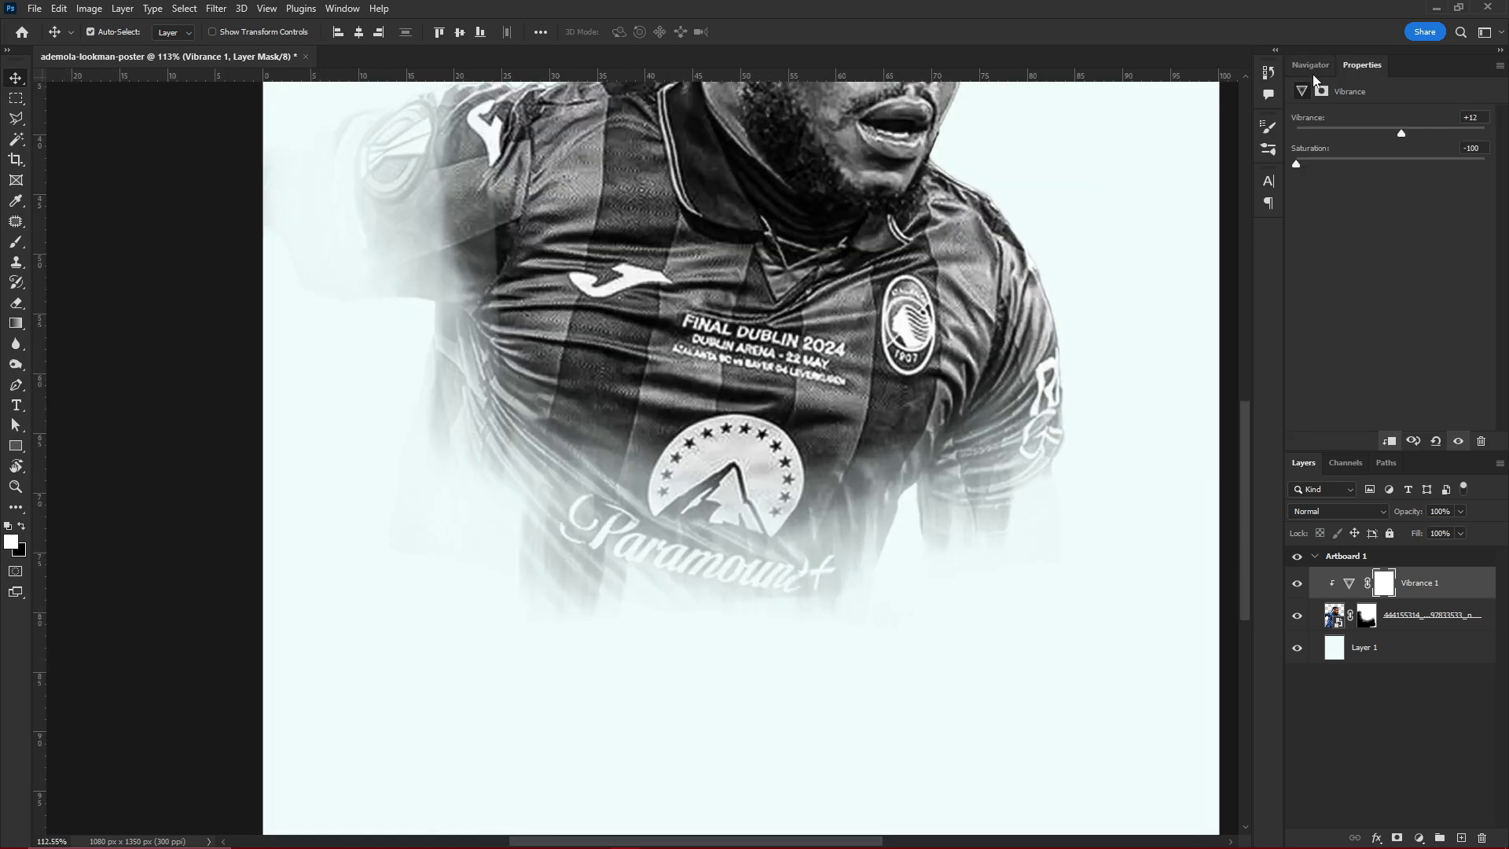
pyautogui.click(1310, 65)
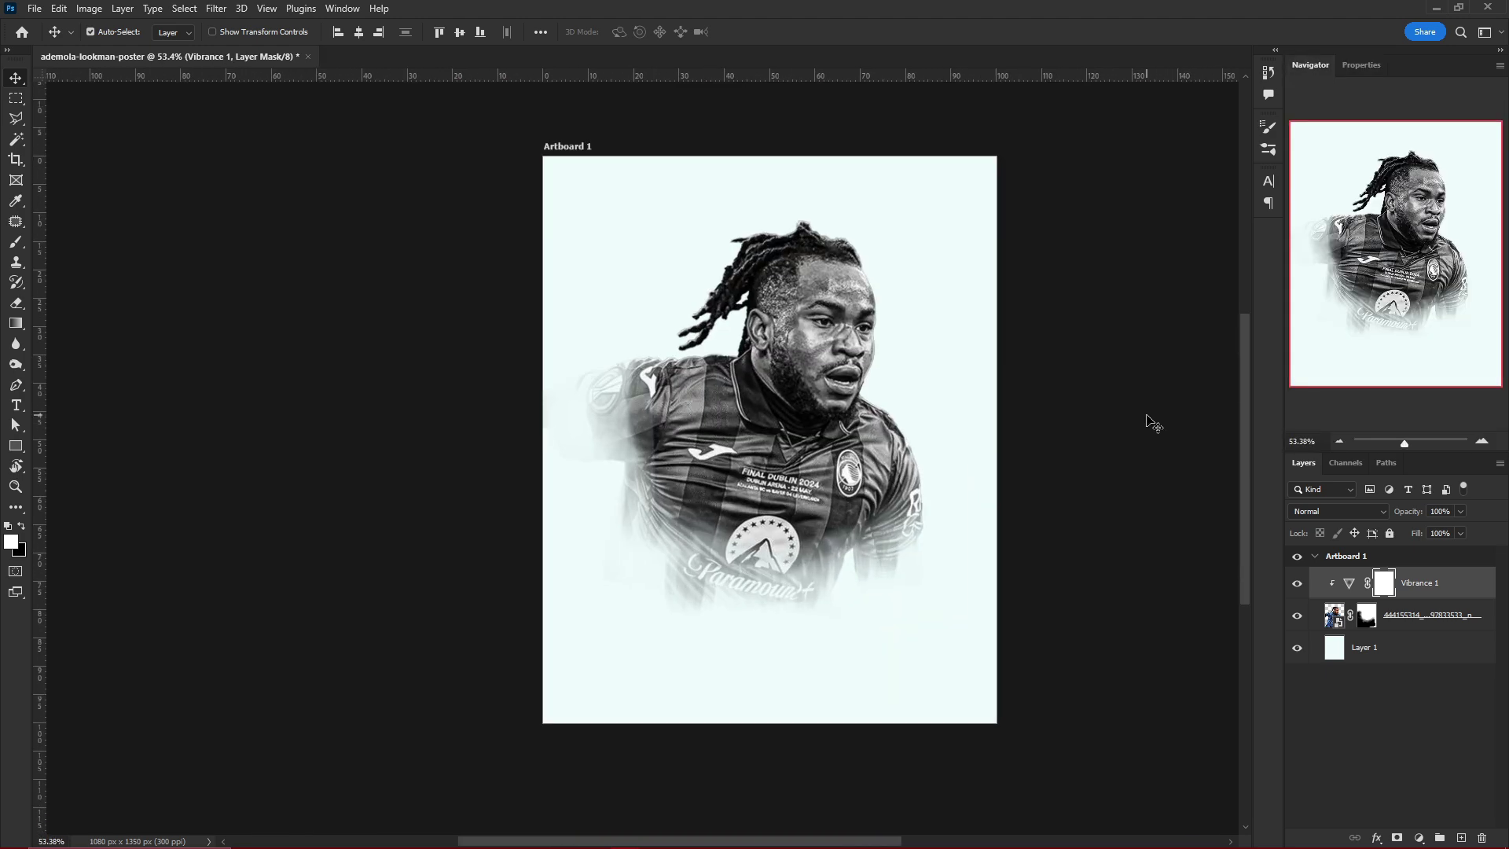
pyautogui.hotkey('ctrl', '+')
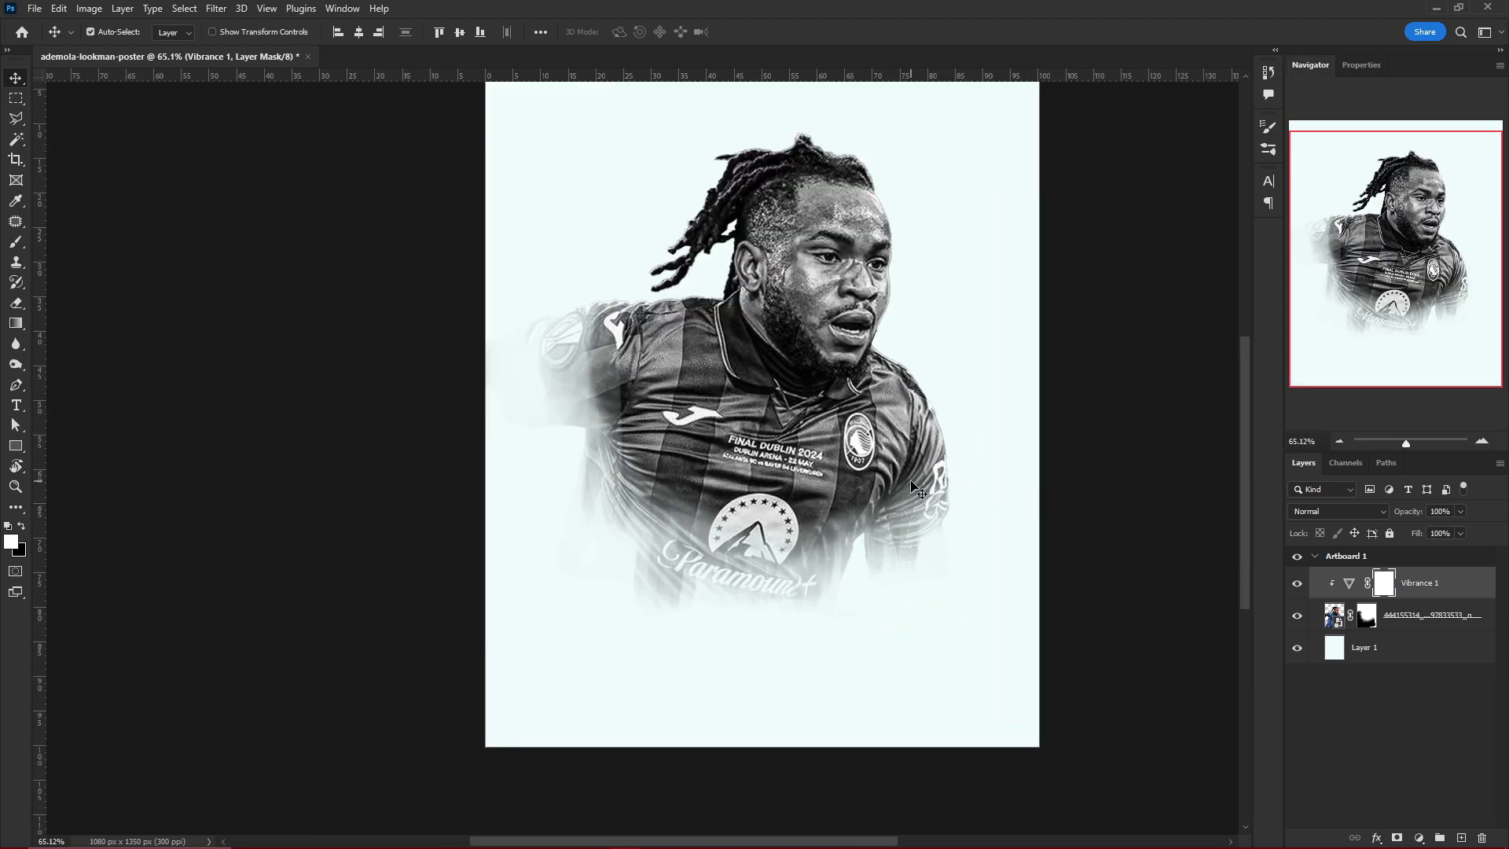
pyautogui.hotkey('ctrl', 'v')
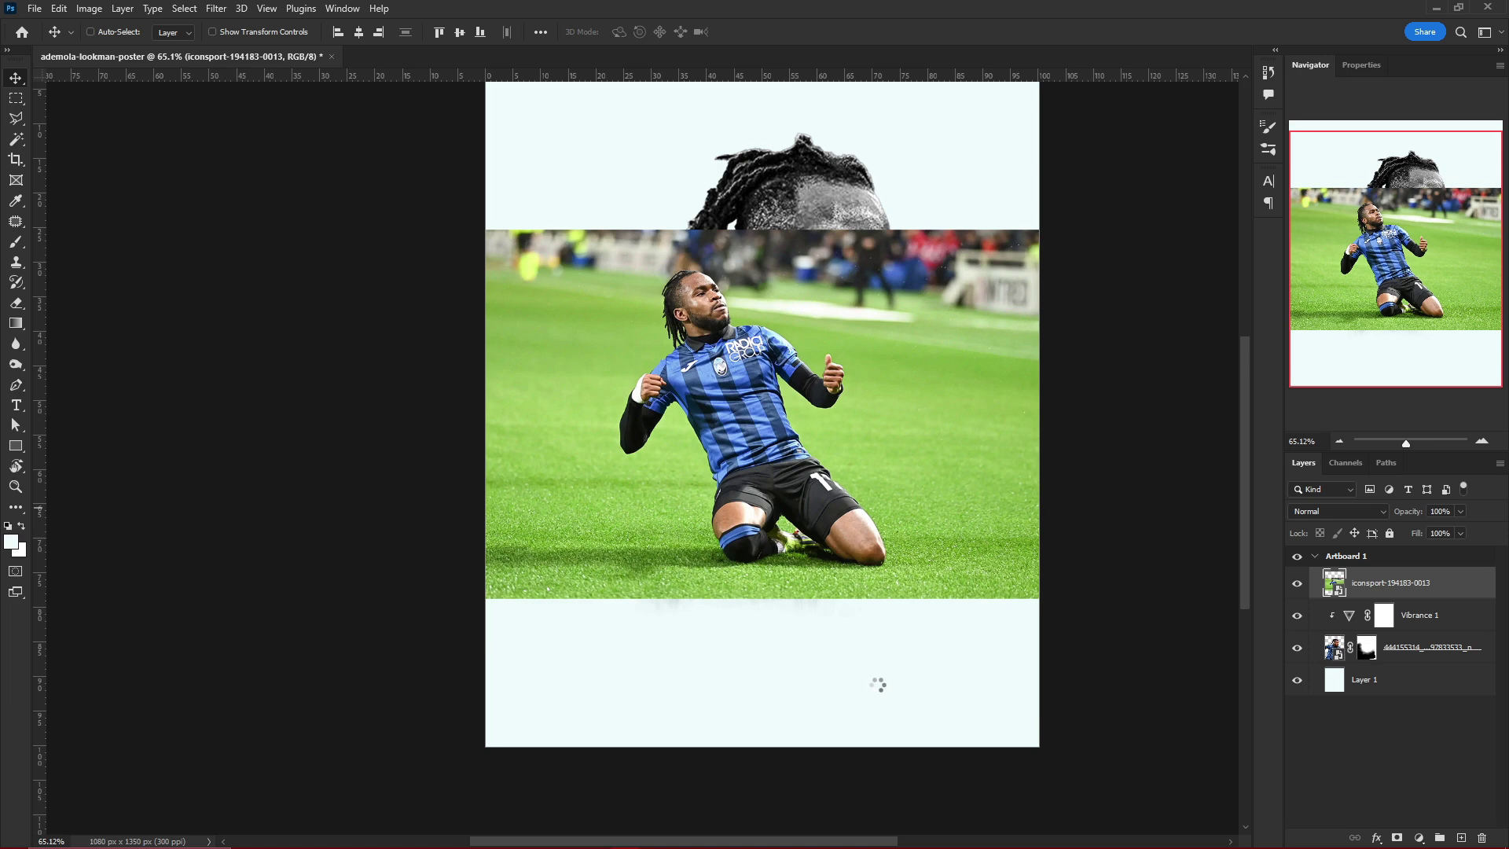
# - In Camera Raw on the kneeling photo, set Highlights -22, Texture +44, Clarity +33, Vibrance +26
pyautogui.hotkey('ctrl', 'shift', 'a')
pyautogui.click(658, 292)
pyautogui.moveTo(1253, 422); pyautogui.dragTo(1233, 422)
pyautogui.moveTo(1253, 532)
pyautogui.mouseDown()
pyautogui.moveTo(1283, 532)
pyautogui.moveTo(1277, 556)
pyautogui.mouseUp()
pyautogui.moveTo(1253, 619); pyautogui.dragTo(1271, 619)
# - Raise Contrast to +7, nudge Exposure to -0.05, and apply the Camera Raw filter
pyautogui.click(1198, 703)
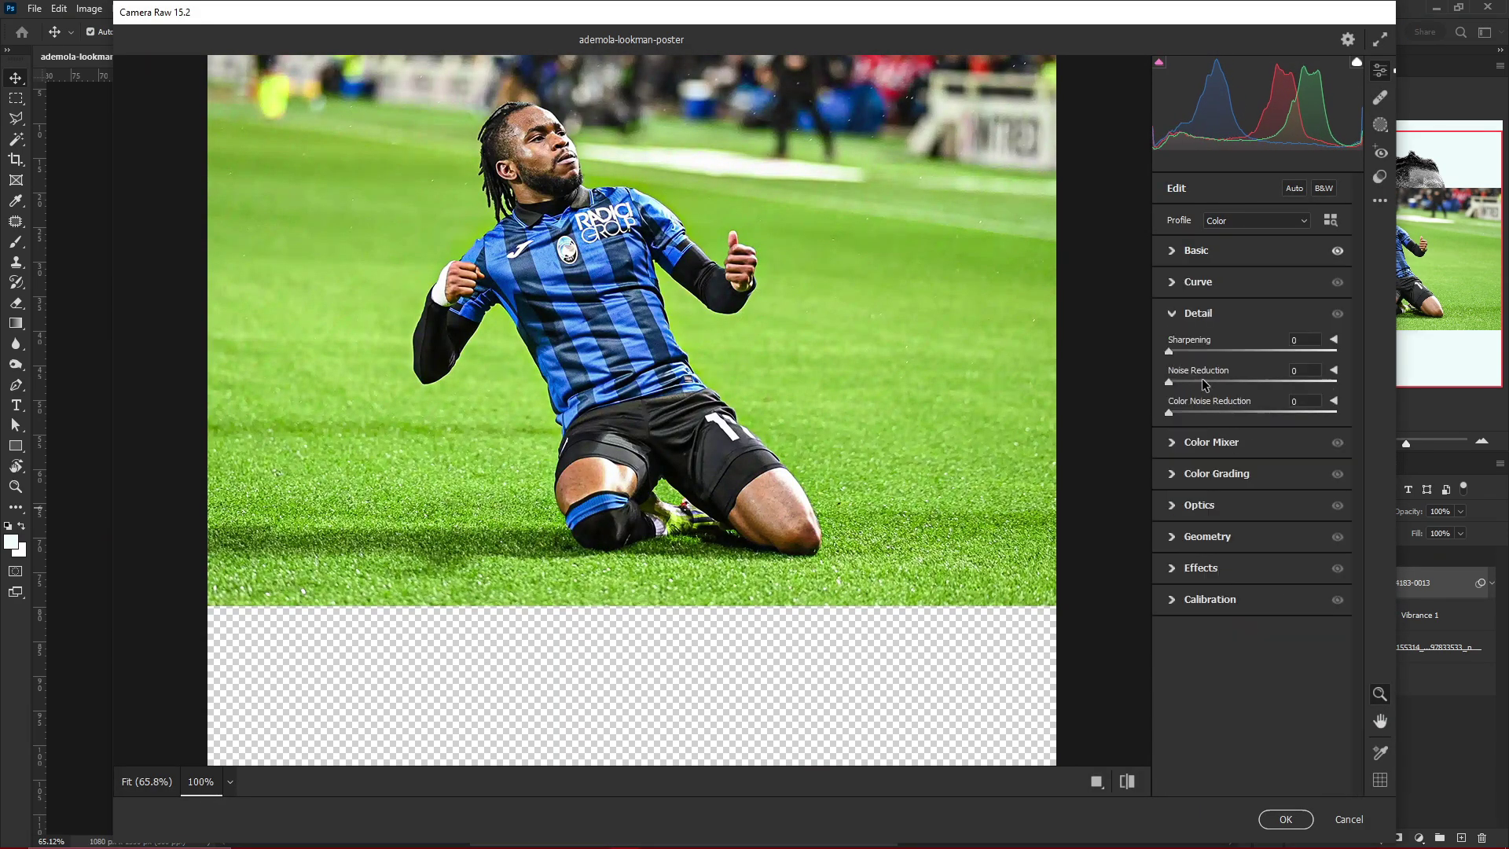
pyautogui.click(1198, 250)
pyautogui.moveTo(1254, 399); pyautogui.dragTo(1251, 375)
pyautogui.scroll(-2, 1258, 471)
pyautogui.click(1127, 781)
pyautogui.click(1127, 781)
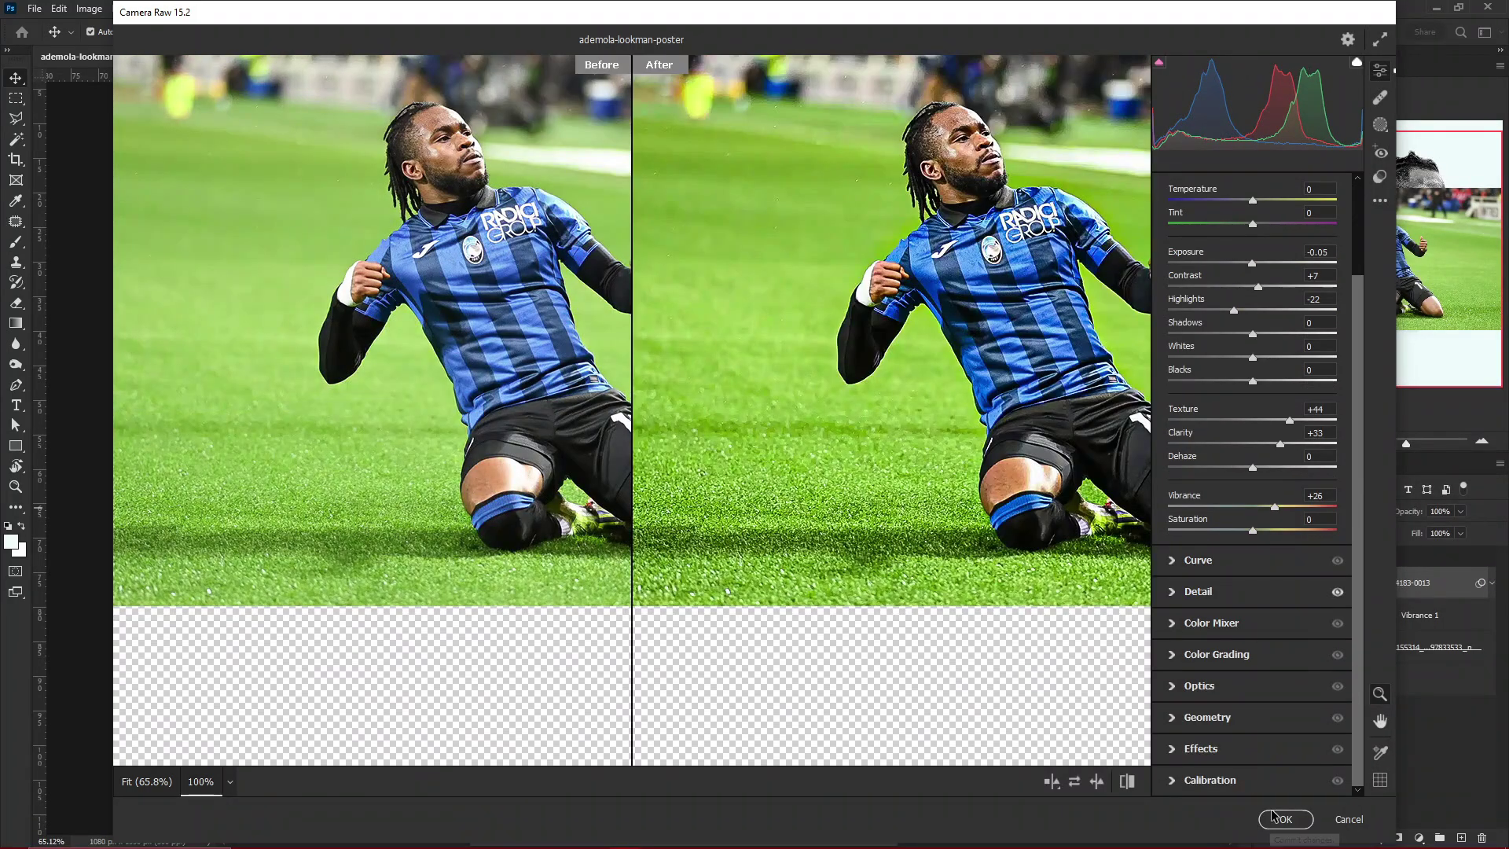
pyautogui.click(1275, 815)
pyautogui.press('w')
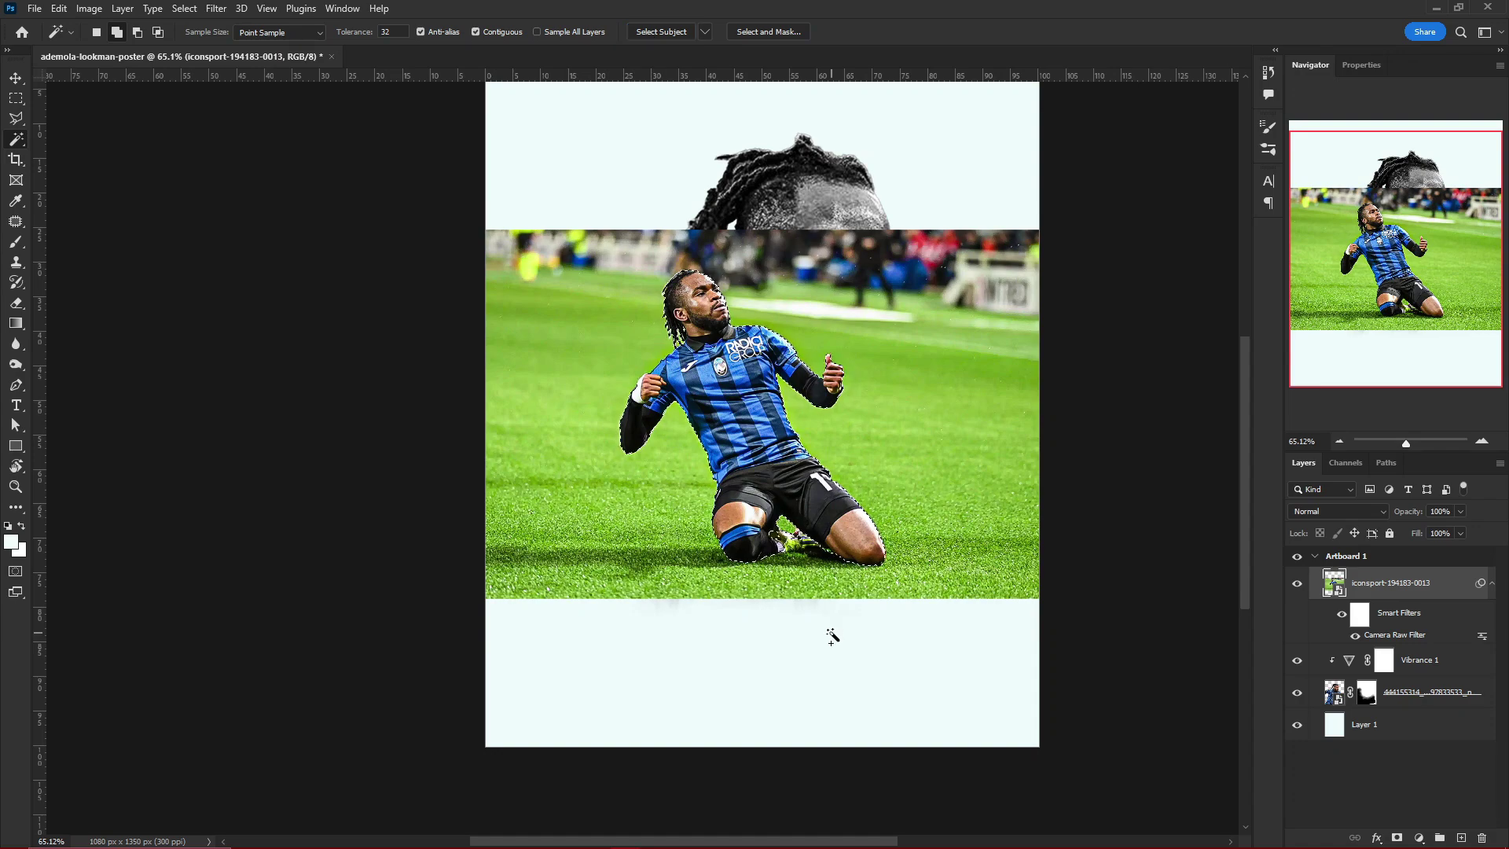
# - Trace a polygonal lasso outline around the player's knee, thigh, glove and boot
pyautogui.scroll(10, 829, 630)
pyautogui.press('l')
pyautogui.click(562, 411)
pyautogui.click(562, 506)
pyautogui.click(667, 580)
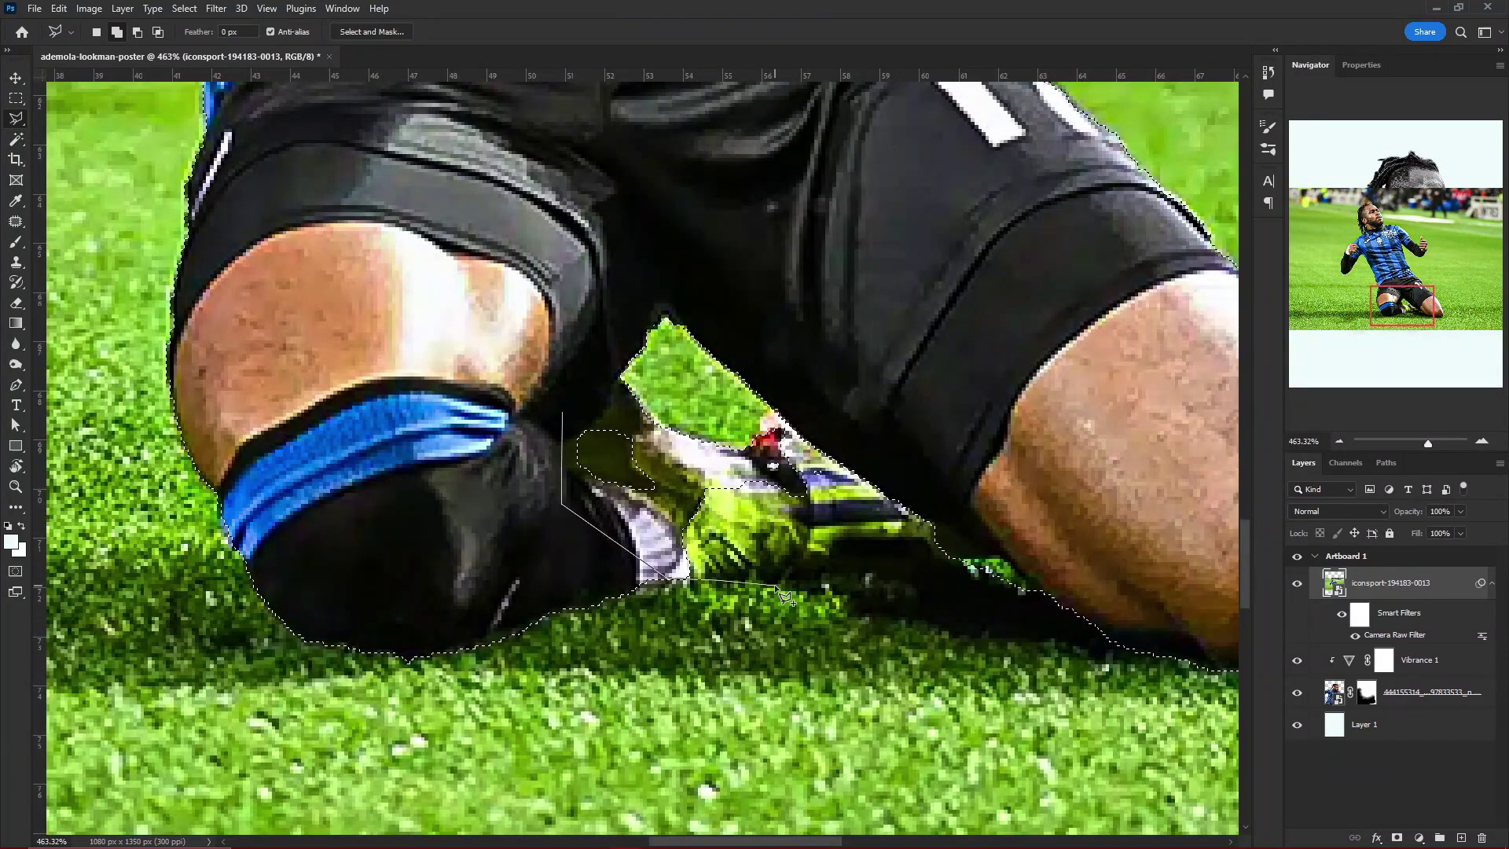
pyautogui.click(851, 564)
pyautogui.click(1149, 618)
pyautogui.click(861, 387)
pyautogui.click(786, 385)
pyautogui.doubleClick(772, 419)
# - Refine the cutout outline along the lower thigh and the boot's top edge
pyautogui.scroll(2, 773, 419)
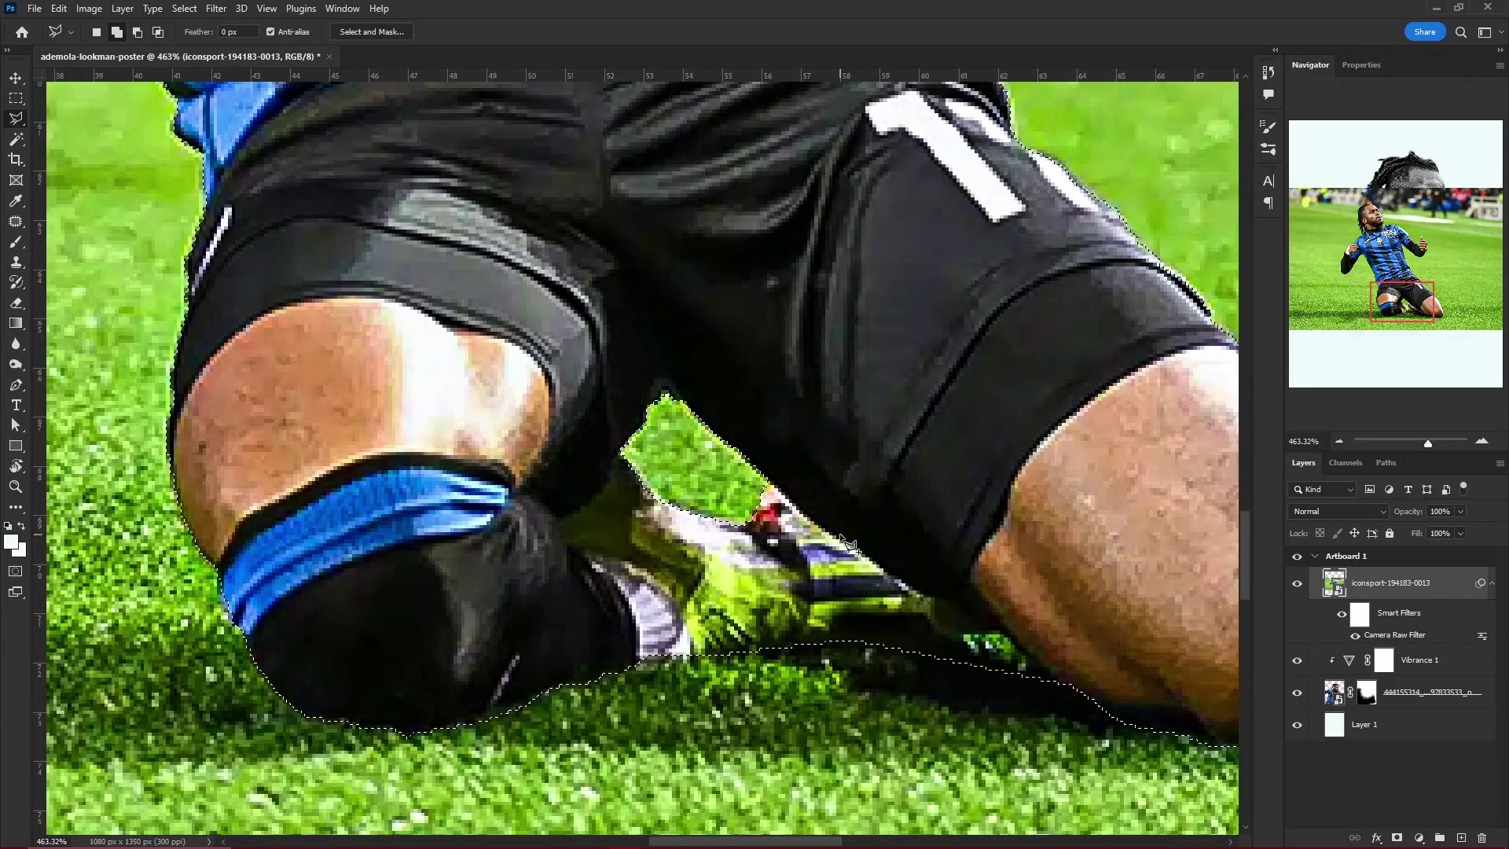
pyautogui.click(959, 634)
pyautogui.click(1009, 634)
pyautogui.scroll(3, 428, 371)
pyautogui.scroll(4, 427, 371)
pyautogui.scroll(4, 428, 371)
pyautogui.scroll(3, 427, 371)
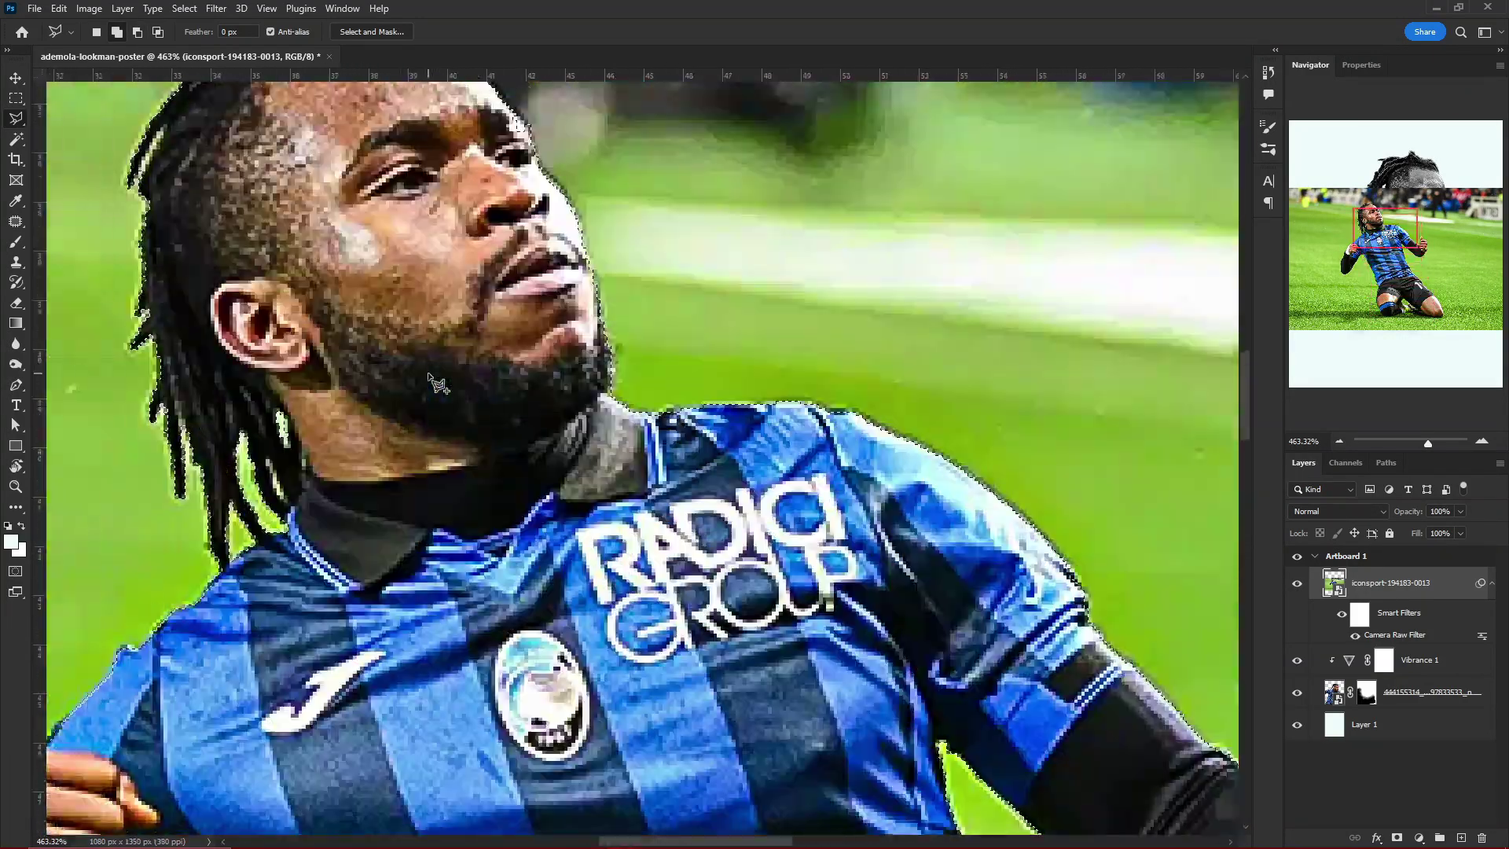
pyautogui.scroll(2, 428, 371)
pyautogui.scroll(4, 786, 315)
pyautogui.scroll(-5, 818, 283)
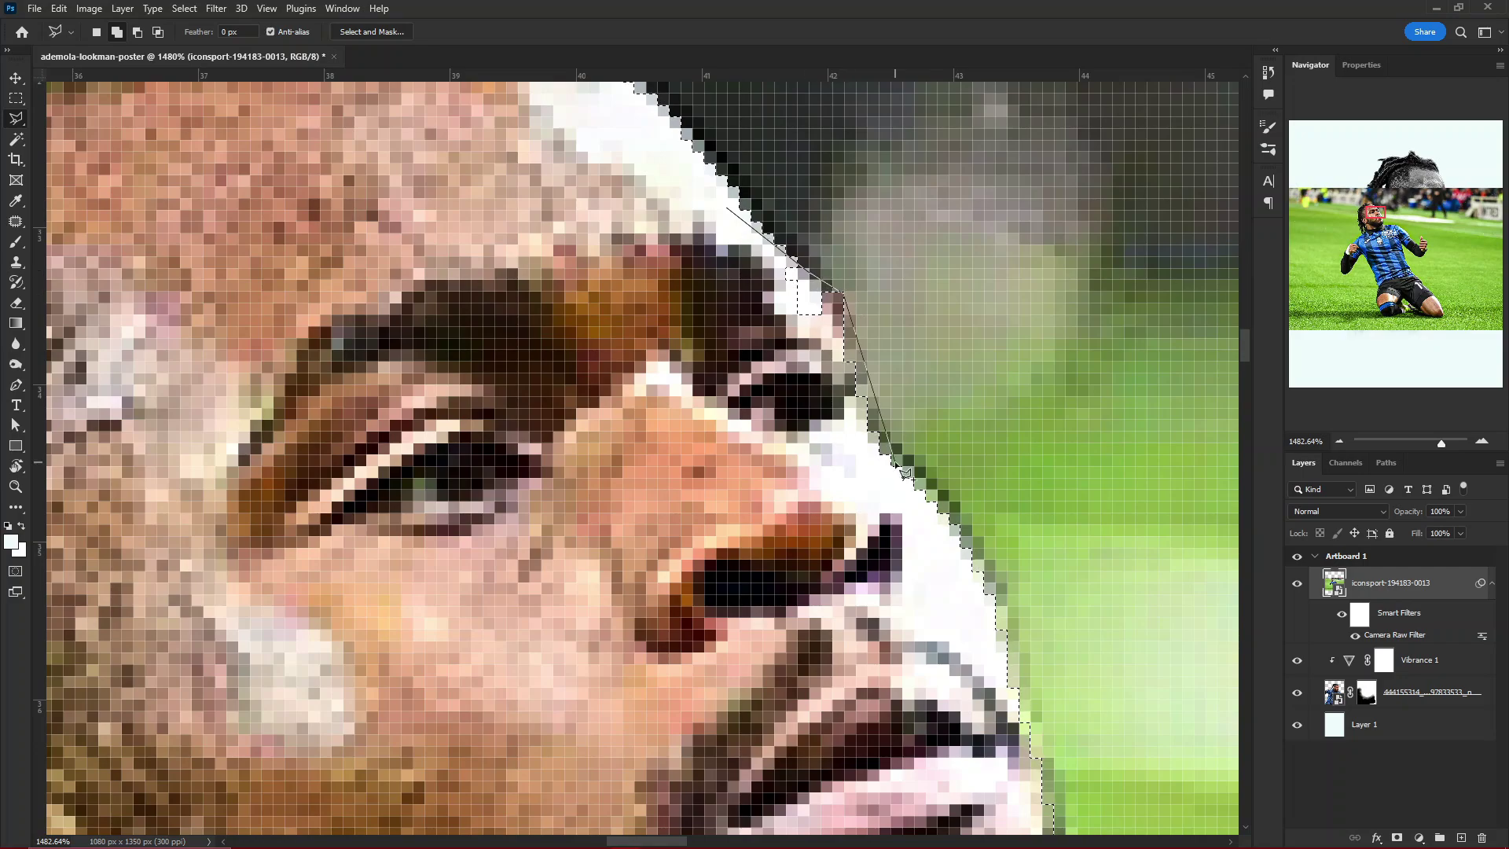
pyautogui.scroll(-5, 817, 283)
pyautogui.scroll(-4, 817, 283)
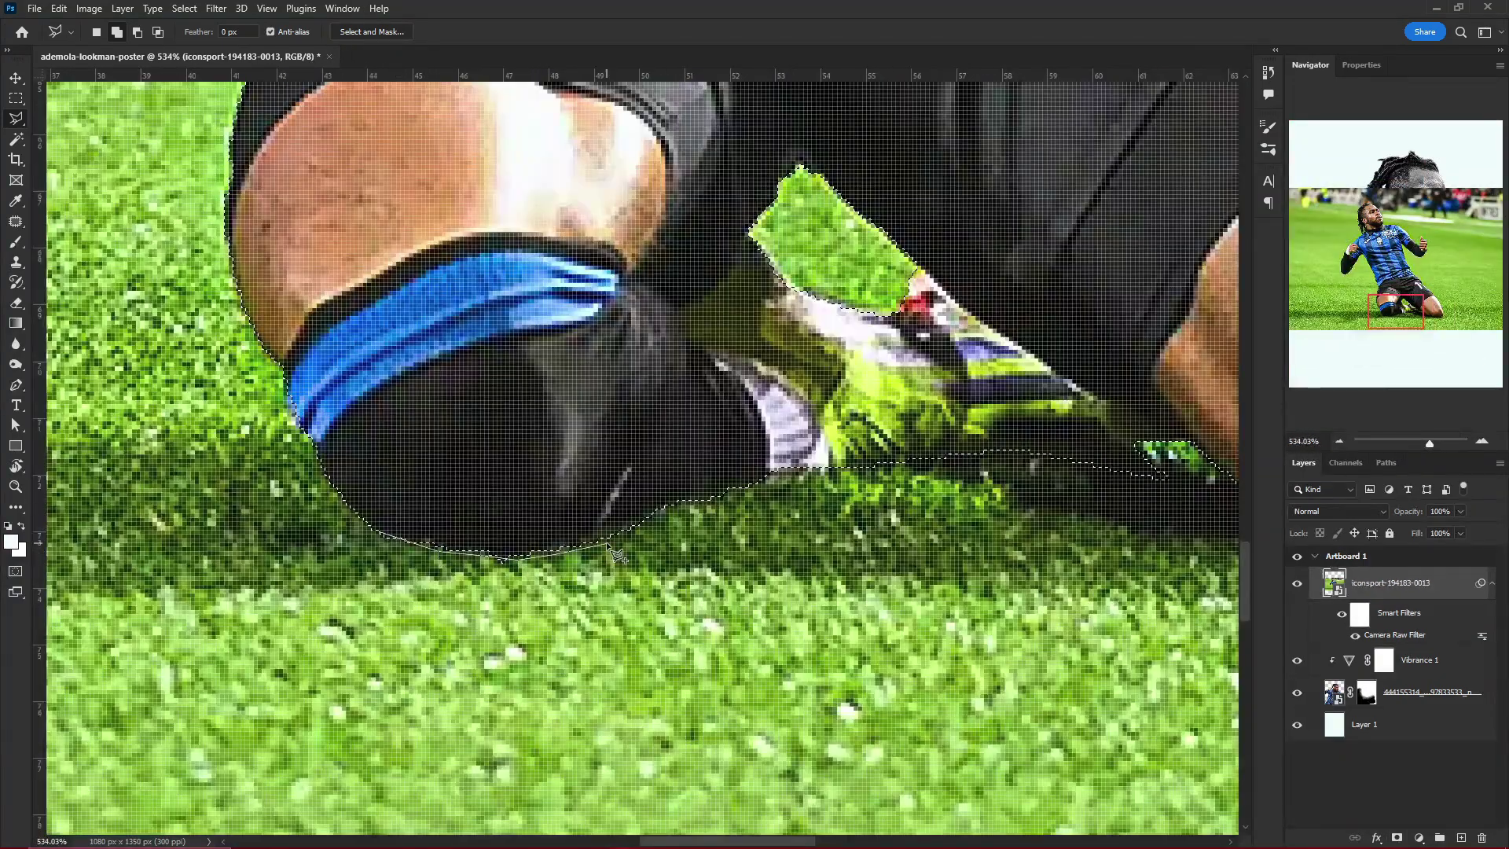
pyautogui.click(670, 507)
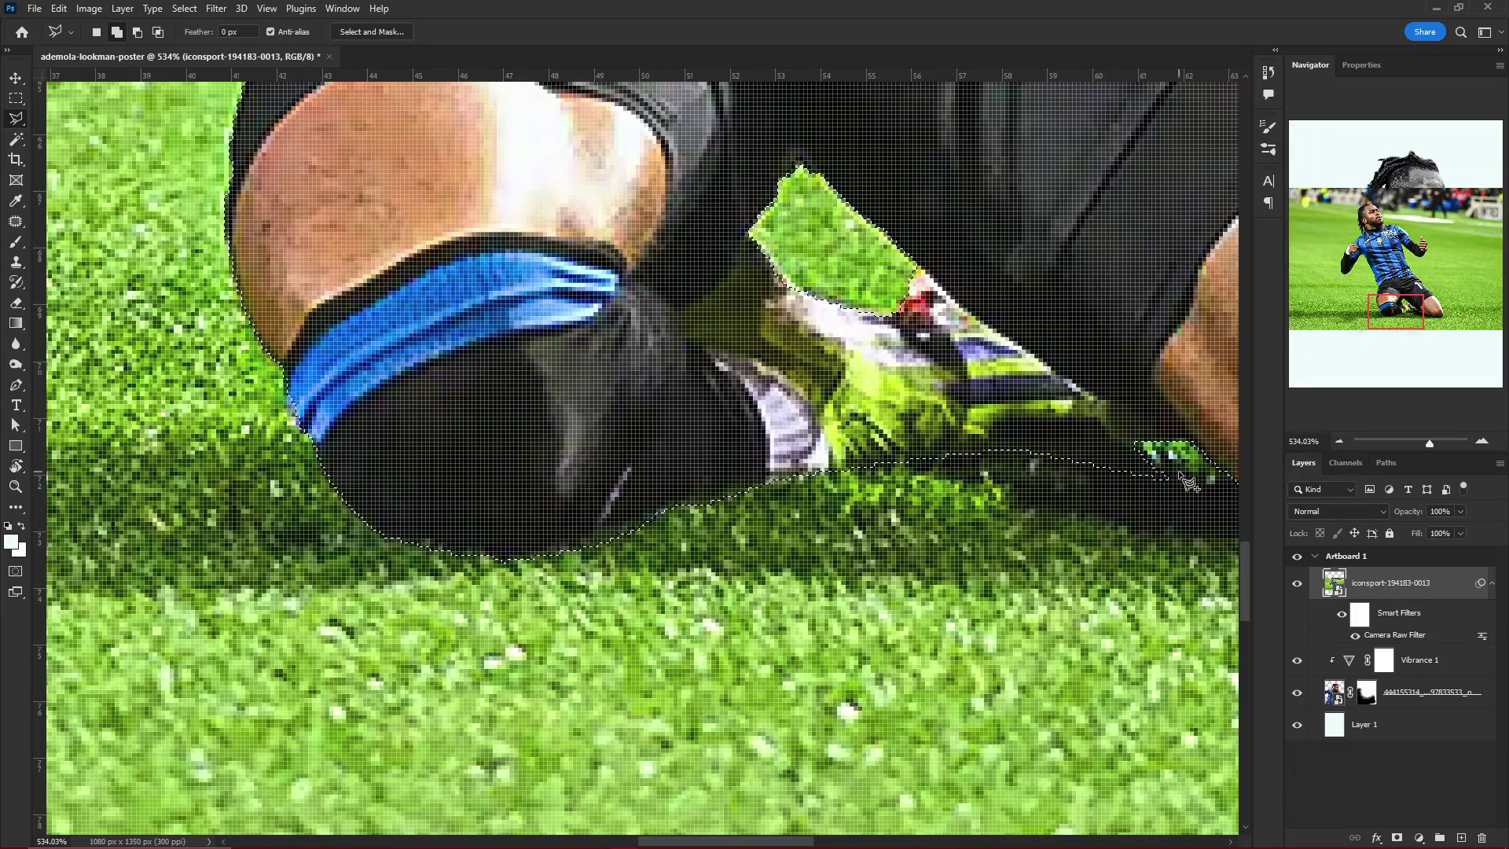
pyautogui.click(957, 444)
pyautogui.click(1012, 429)
pyautogui.click(1090, 424)
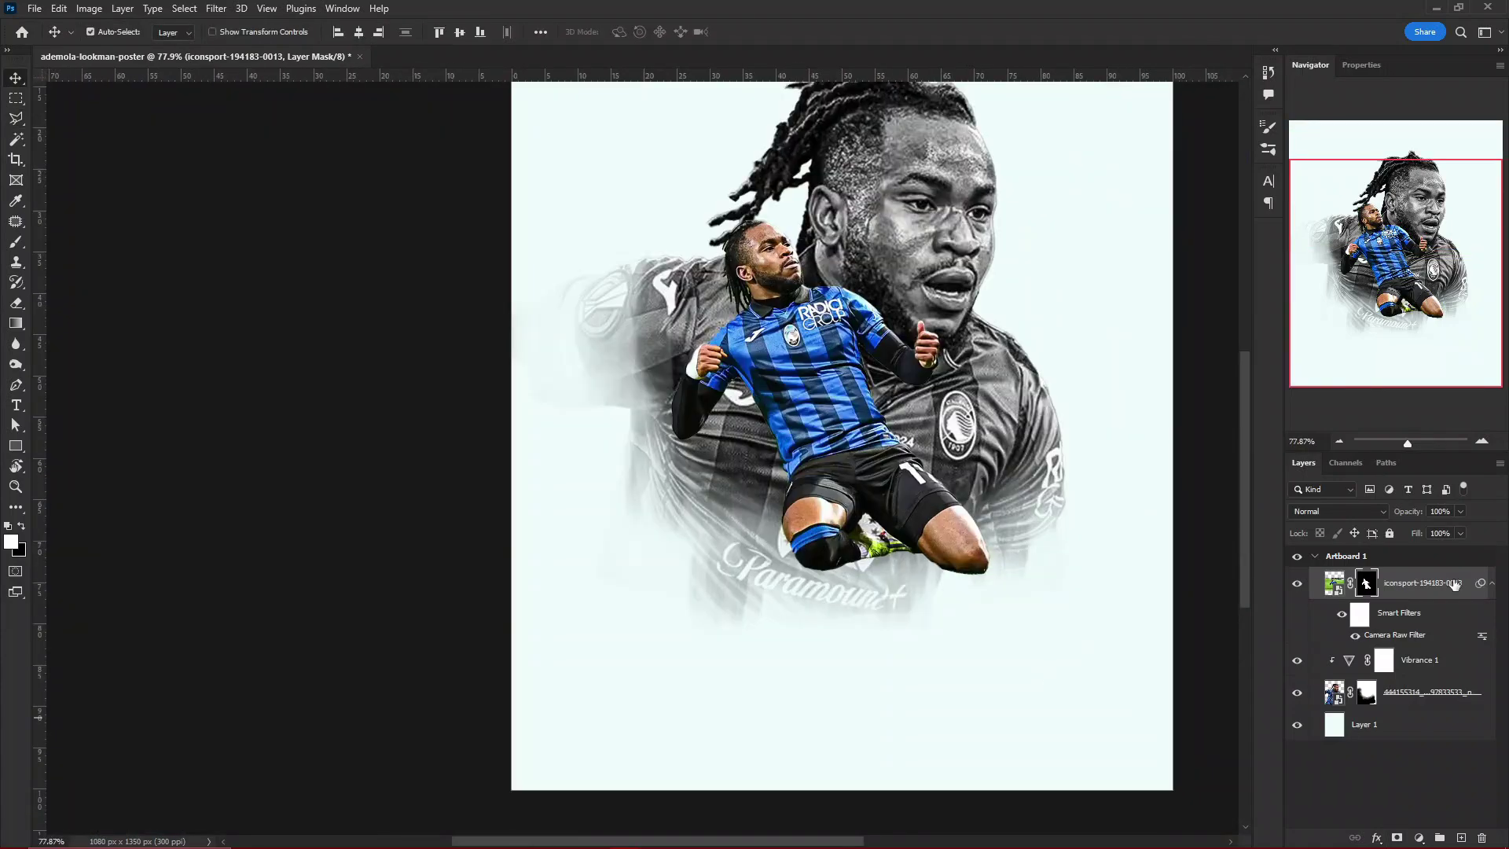
# - Shrink the kneeling player and move him to the lower centre of the poster
pyautogui.moveTo(1172, 788); pyautogui.dragTo(1062, 503)
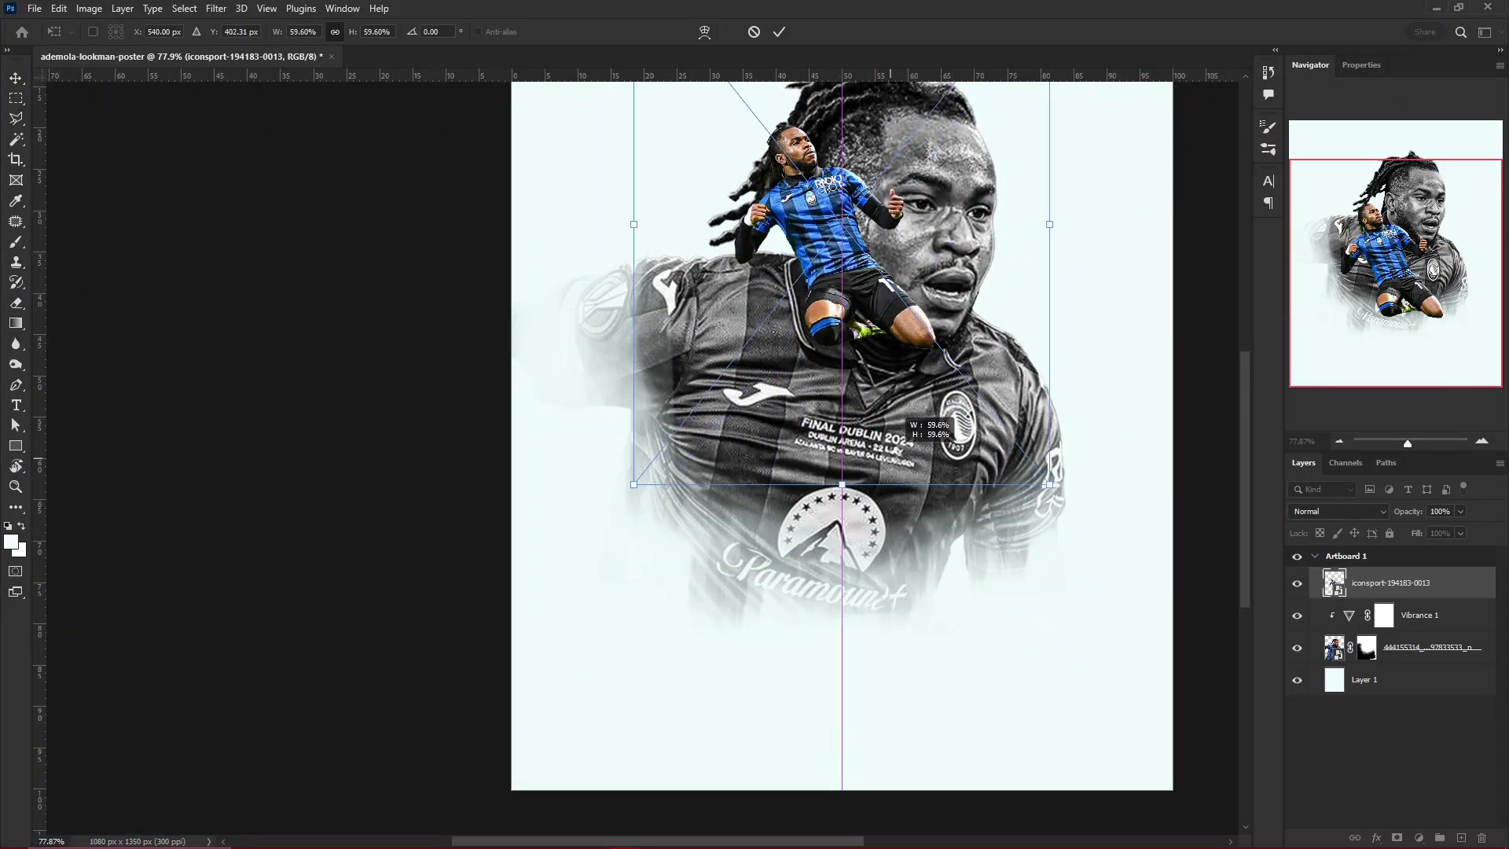
pyautogui.moveTo(849, 236); pyautogui.dragTo(849, 582)
pyautogui.moveTo(1026, 572); pyautogui.dragTo(993, 578)
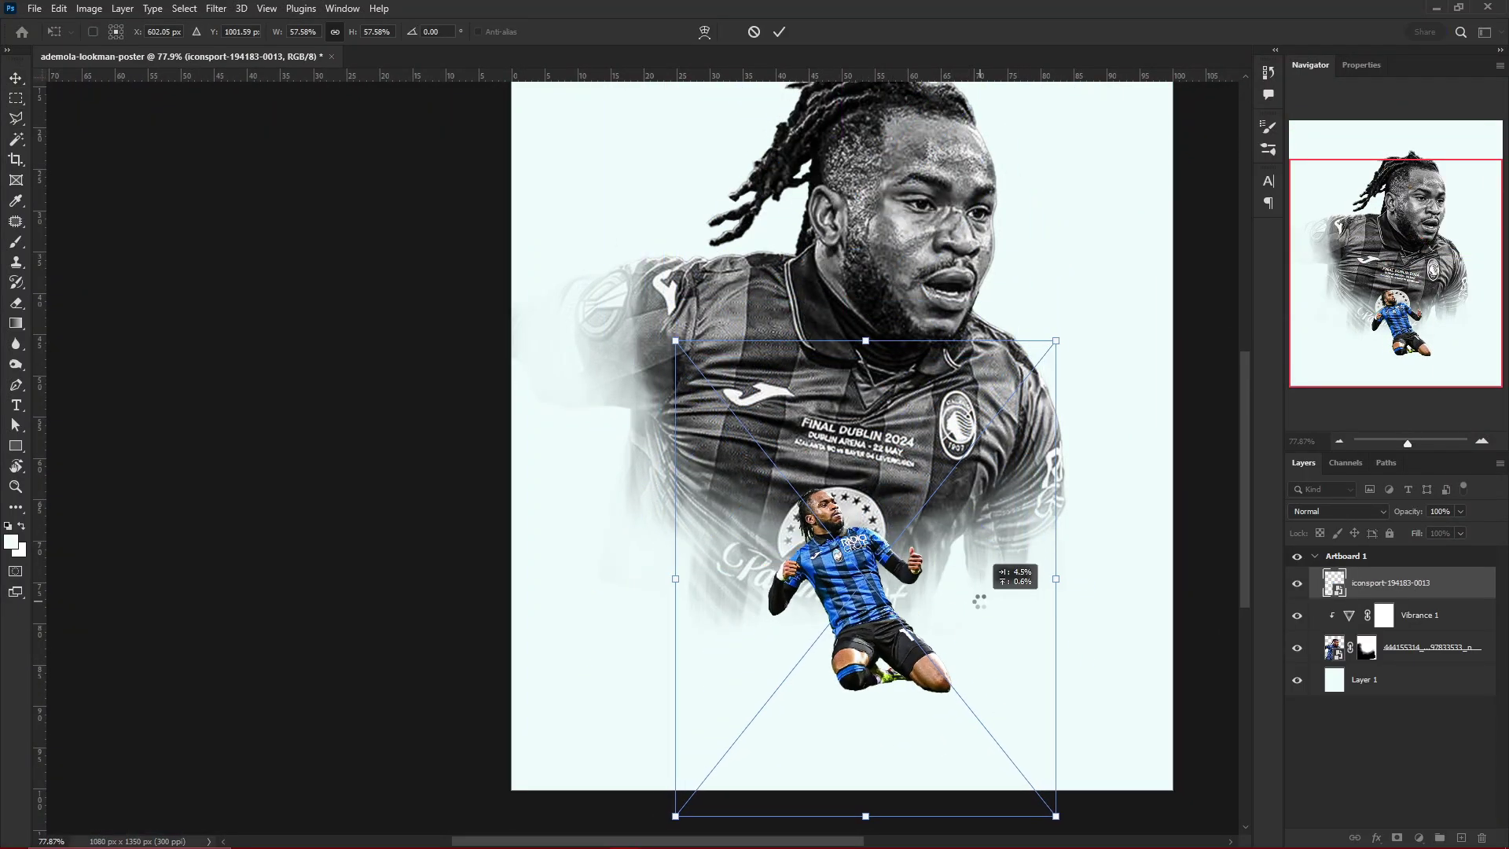
pyautogui.press('Return')
# - Paint the Brightness -55 / Contrast 54 layer's mask to darken parts of the kneeling player
pyautogui.scroll(-3, 992, 610)
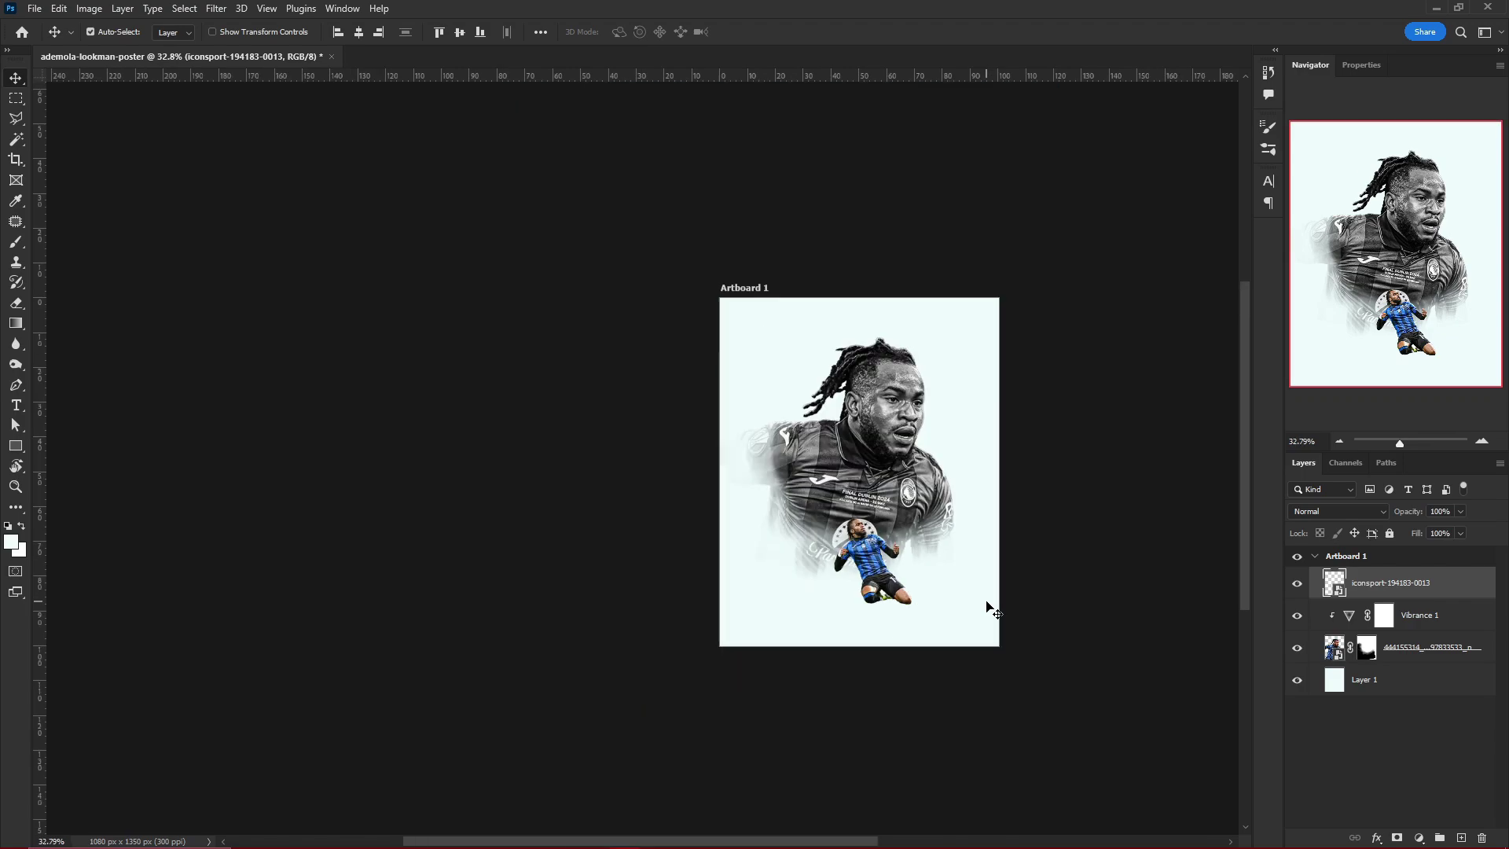
pyautogui.scroll(1, 991, 610)
pyautogui.scroll(2, 888, 573)
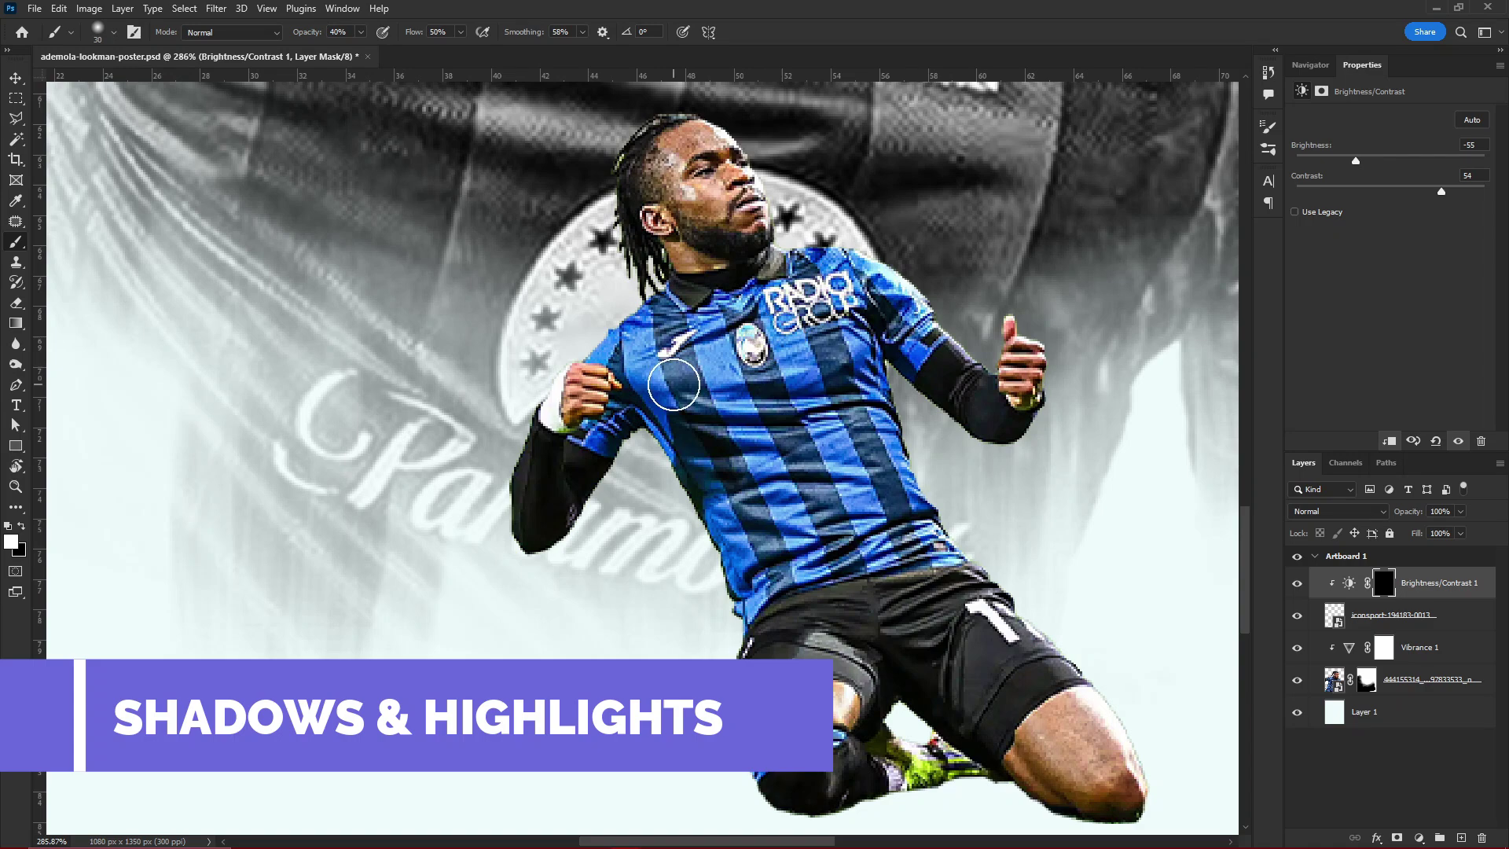
pyautogui.moveTo(222, 438); pyautogui.dragTo(262, 441)
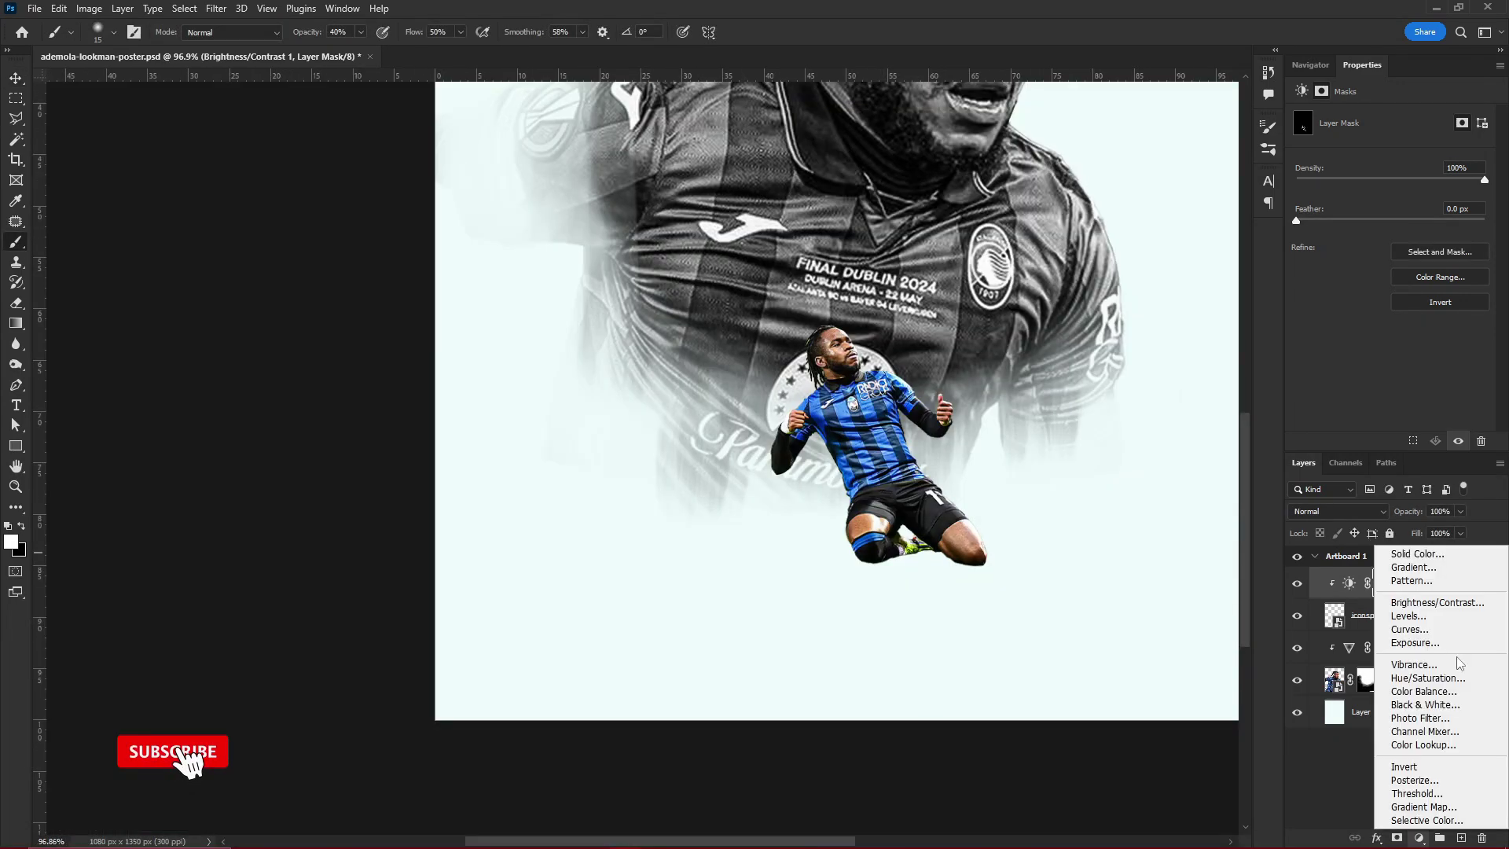
# - Add a Brightness/Contrast layer at Brightness 84, invert its mask, and brighten the knee edge
pyautogui.click(1438, 602)
pyautogui.moveTo(1402, 161); pyautogui.dragTo(1443, 165)
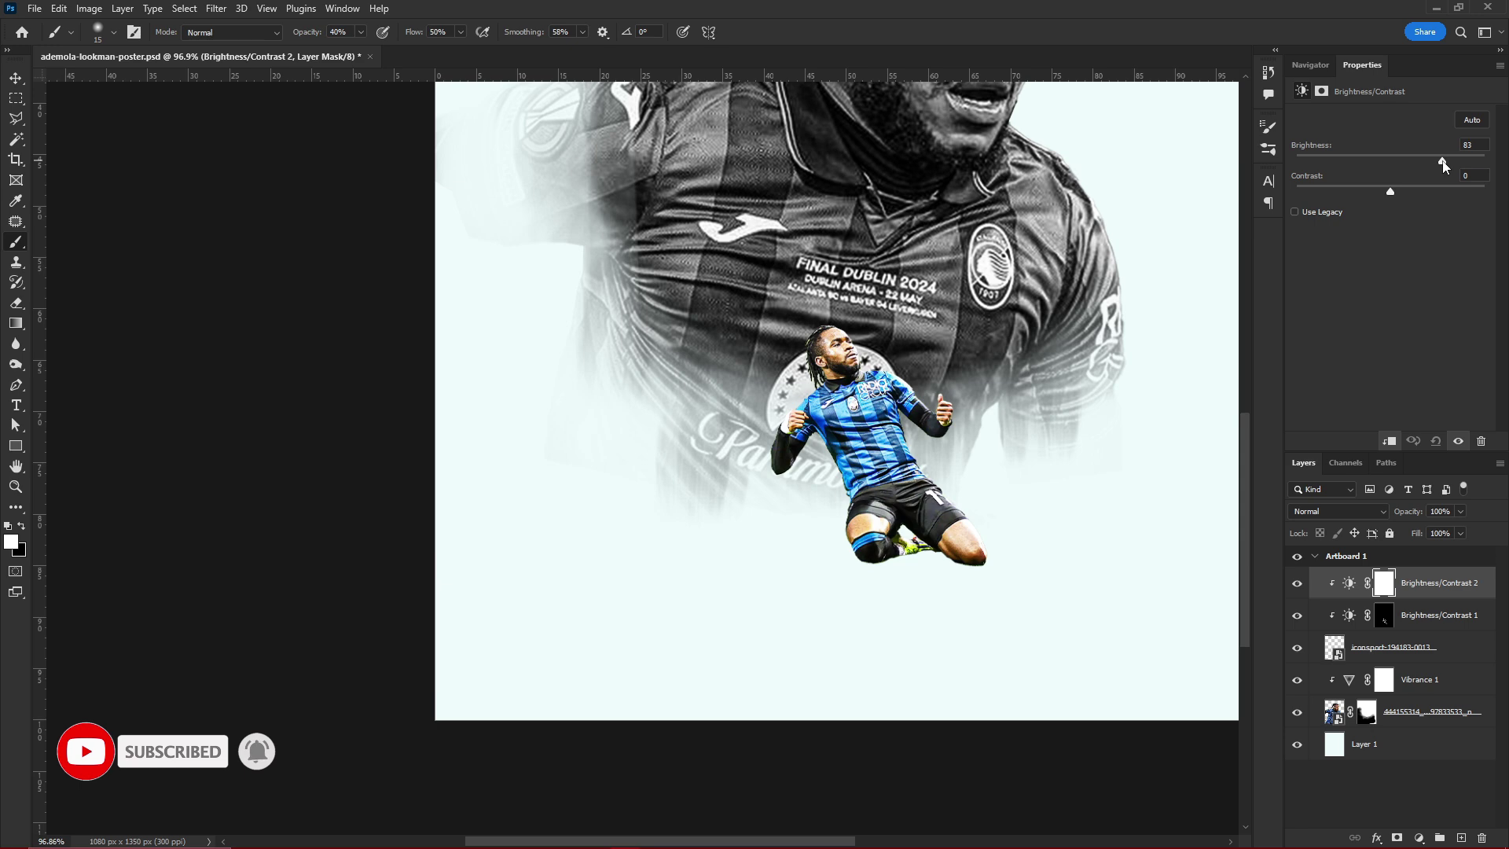
pyautogui.hotkey('ctrl', 'i')
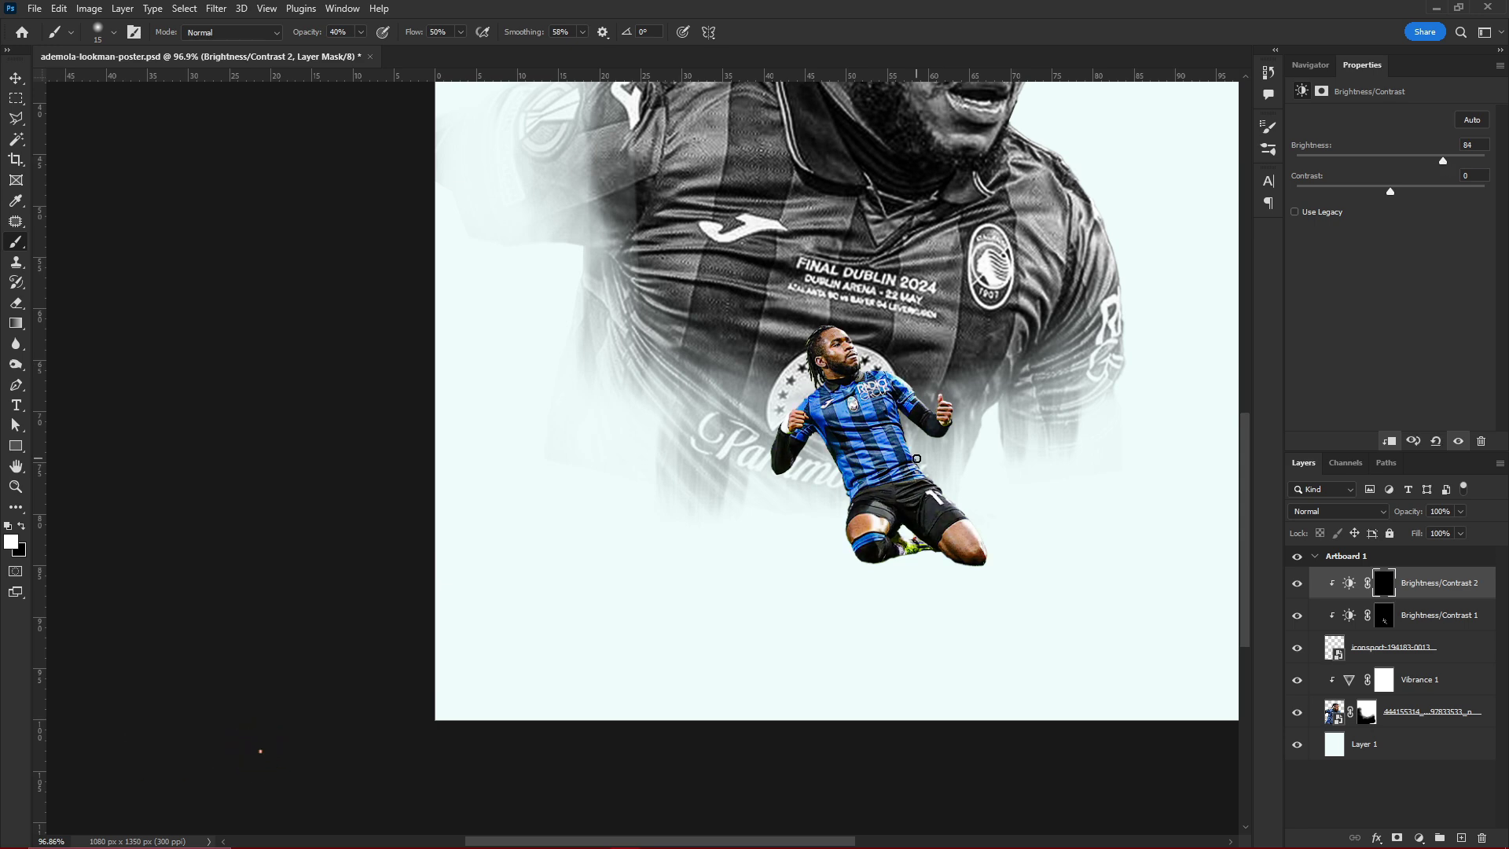
pyautogui.scroll(3, 917, 458)
pyautogui.scroll(3, 917, 458)
pyautogui.scroll(2, 916, 458)
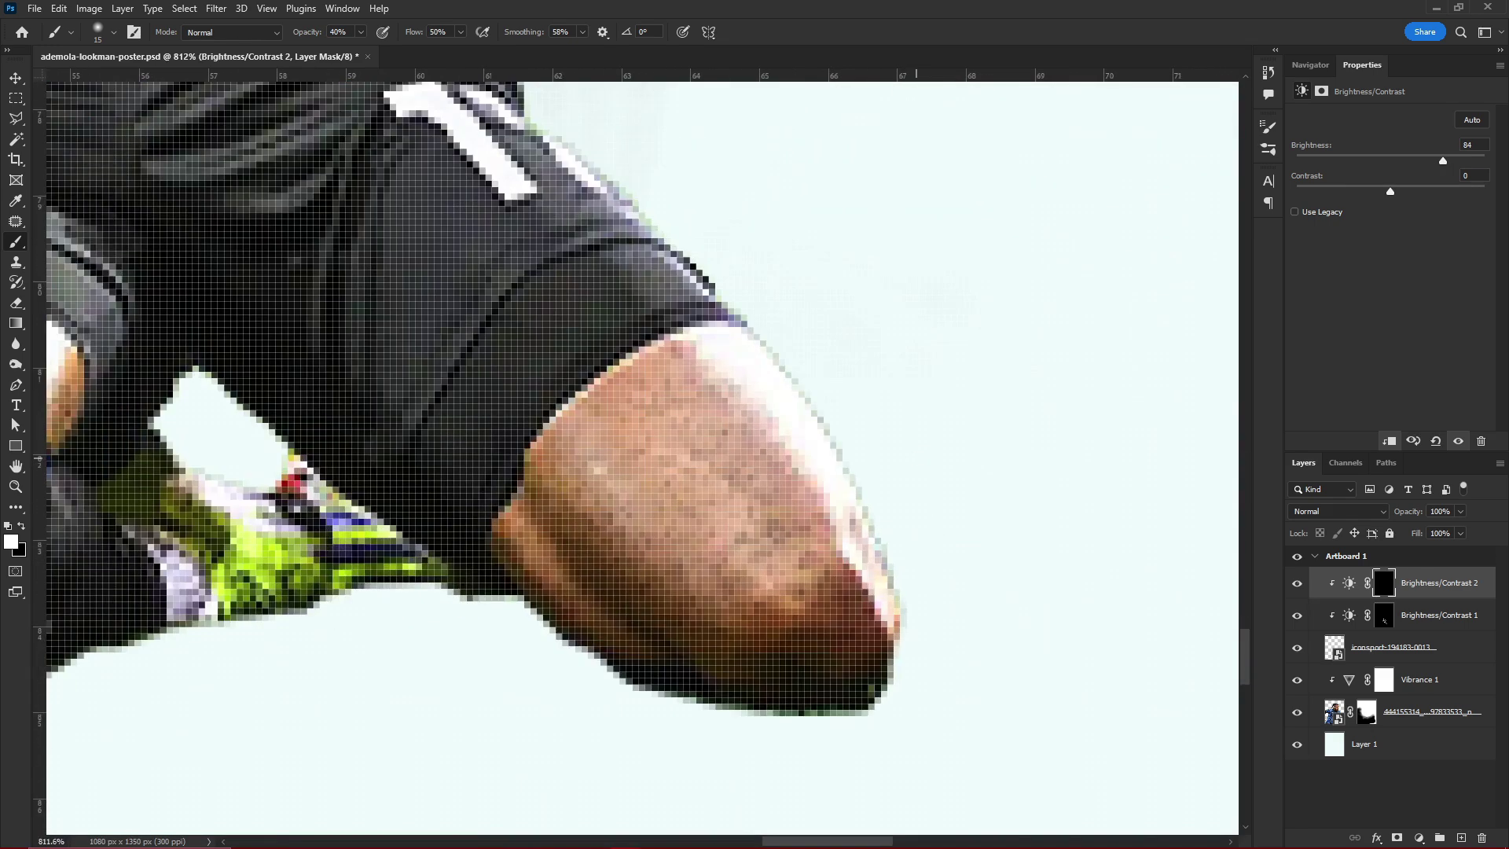
pyautogui.moveTo(763, 383)
pyautogui.mouseDown()
pyautogui.moveTo(697, 303)
pyautogui.moveTo(799, 400)
pyautogui.mouseUp()
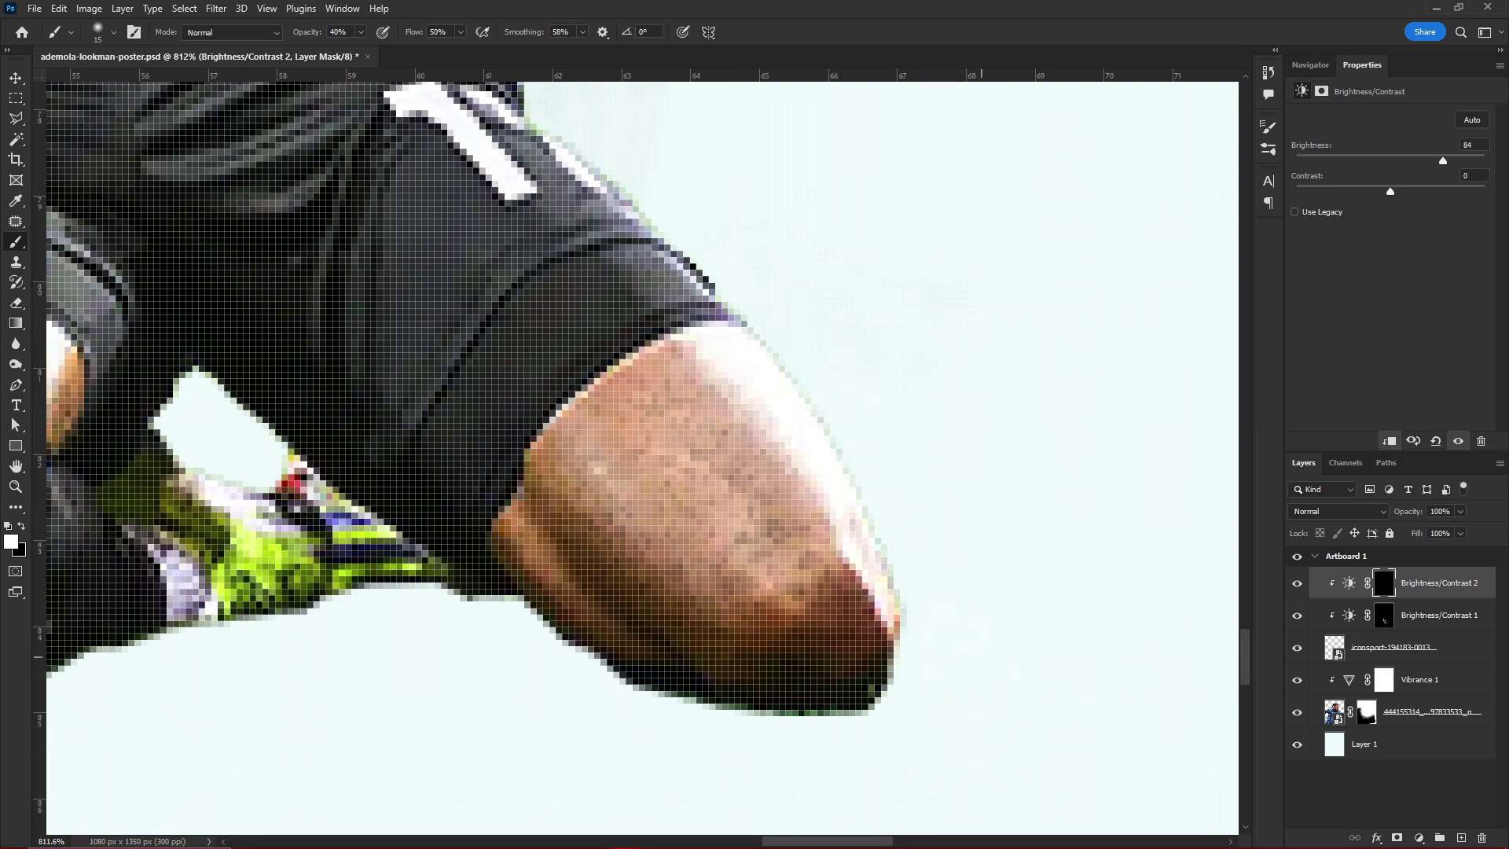
# - Paint a highlight along the edge where the jersey meets the shorts
pyautogui.scroll(-2, 849, 668)
pyautogui.scroll(2, 692, 306)
pyautogui.scroll(-2, 981, 656)
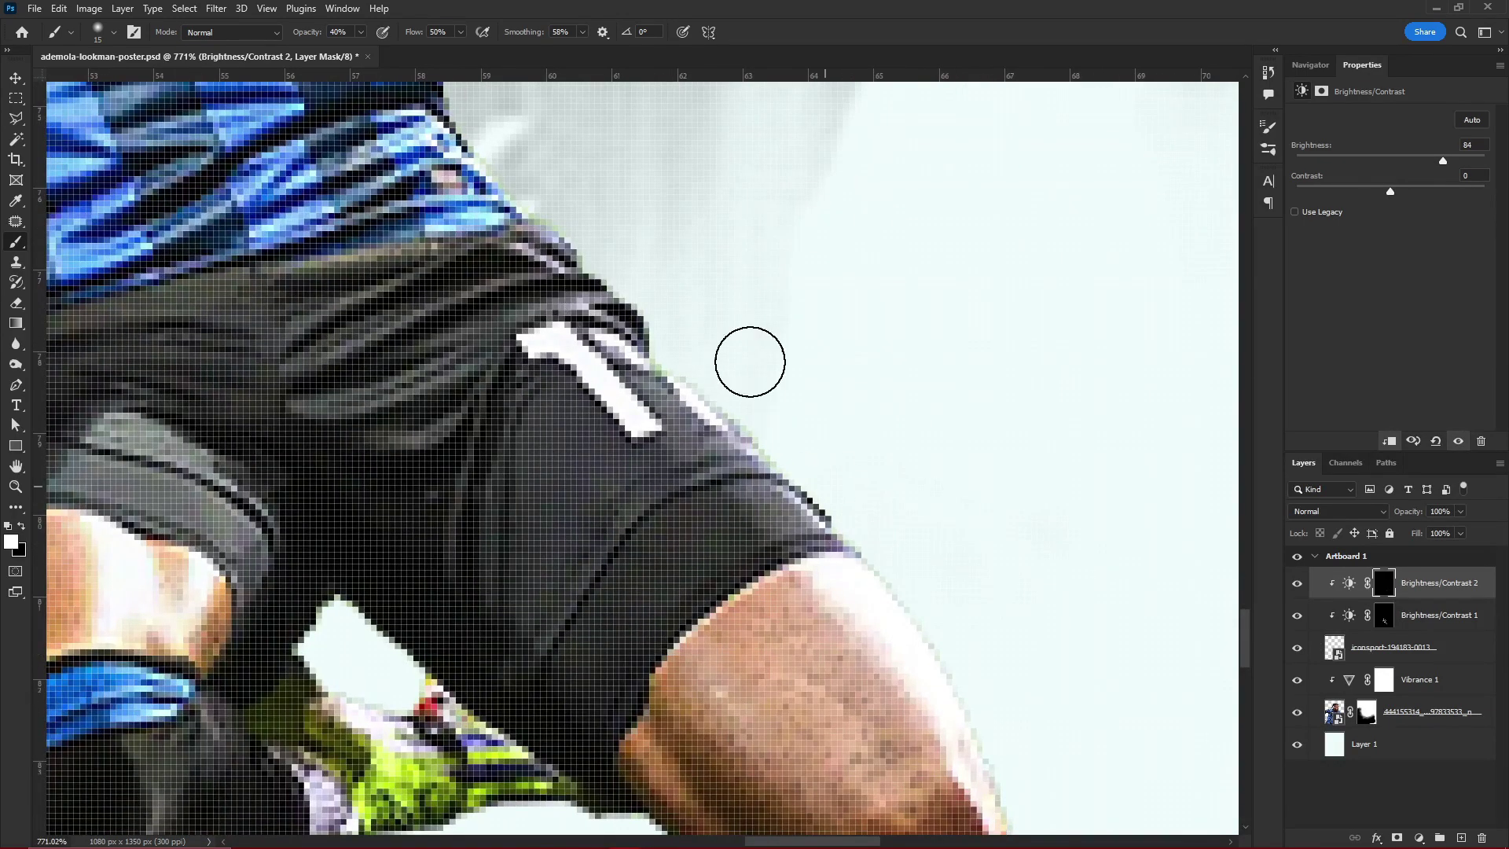
pyautogui.scroll(2, 747, 356)
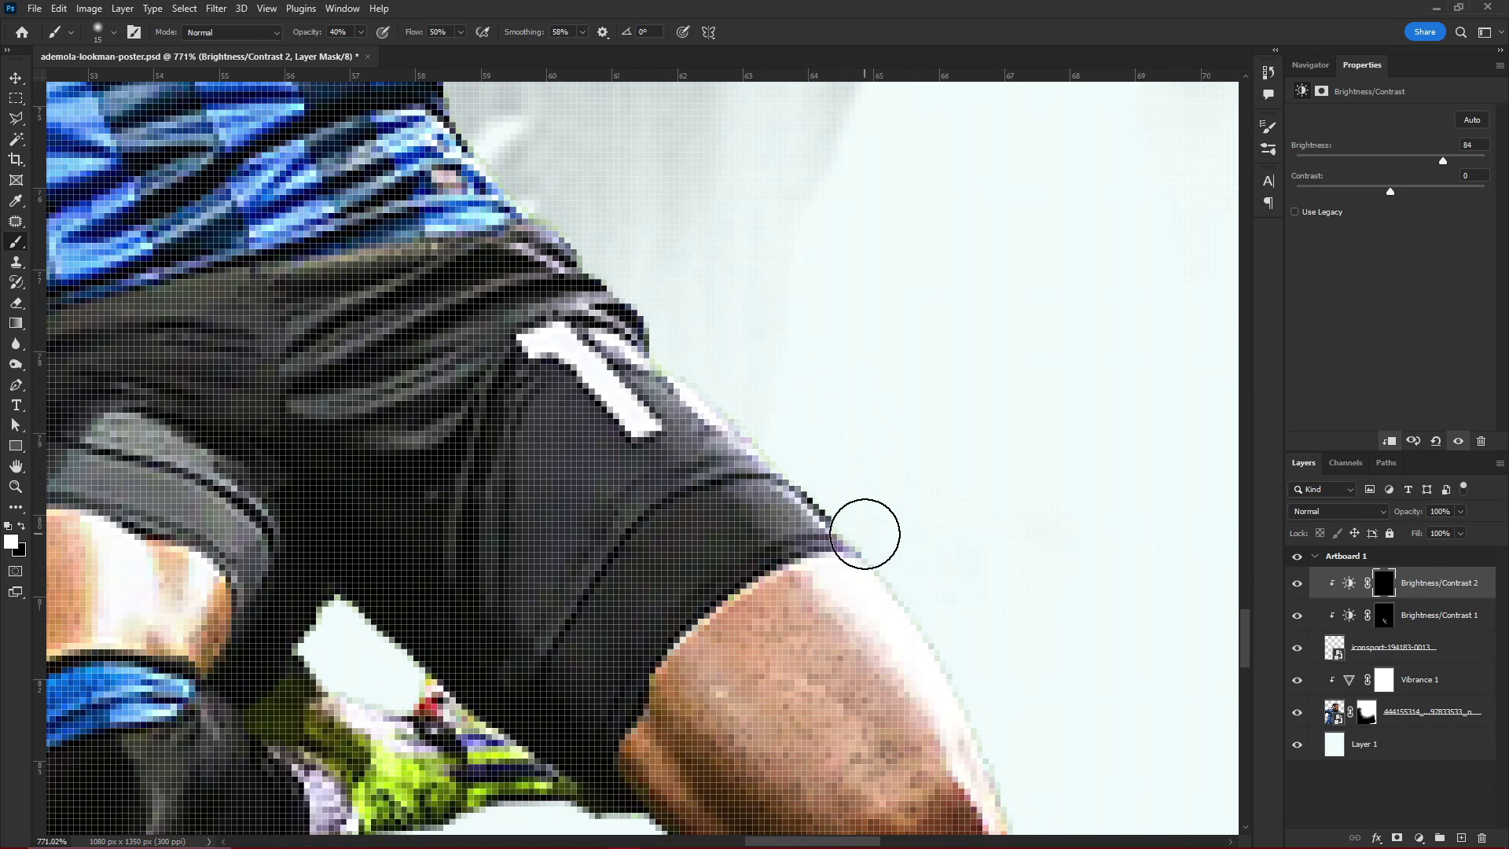
pyautogui.scroll(-2, 570, 317)
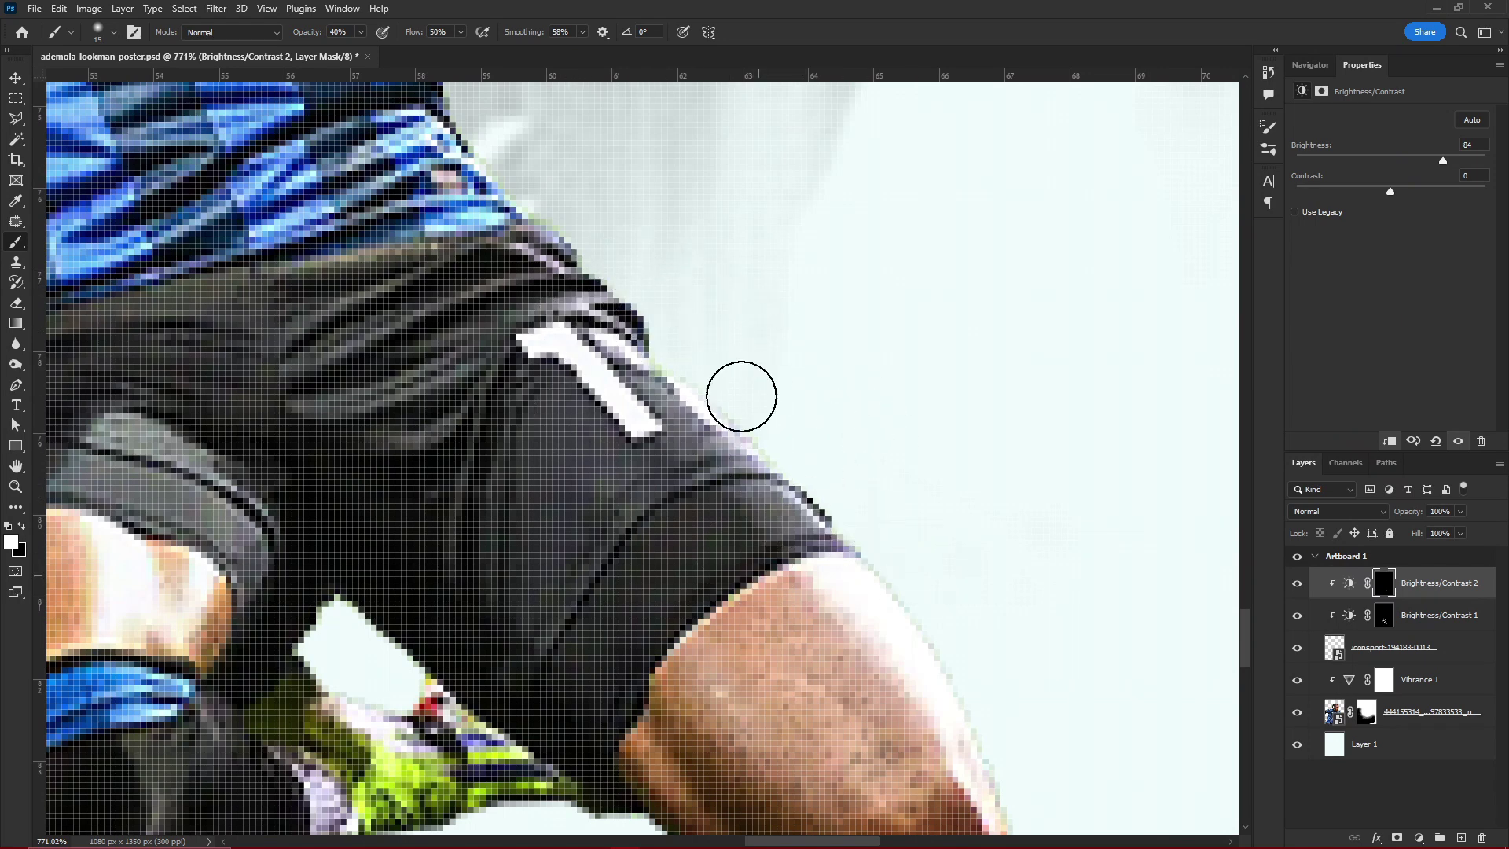
pyautogui.scroll(2, 848, 461)
pyautogui.scroll(-2, 637, 343)
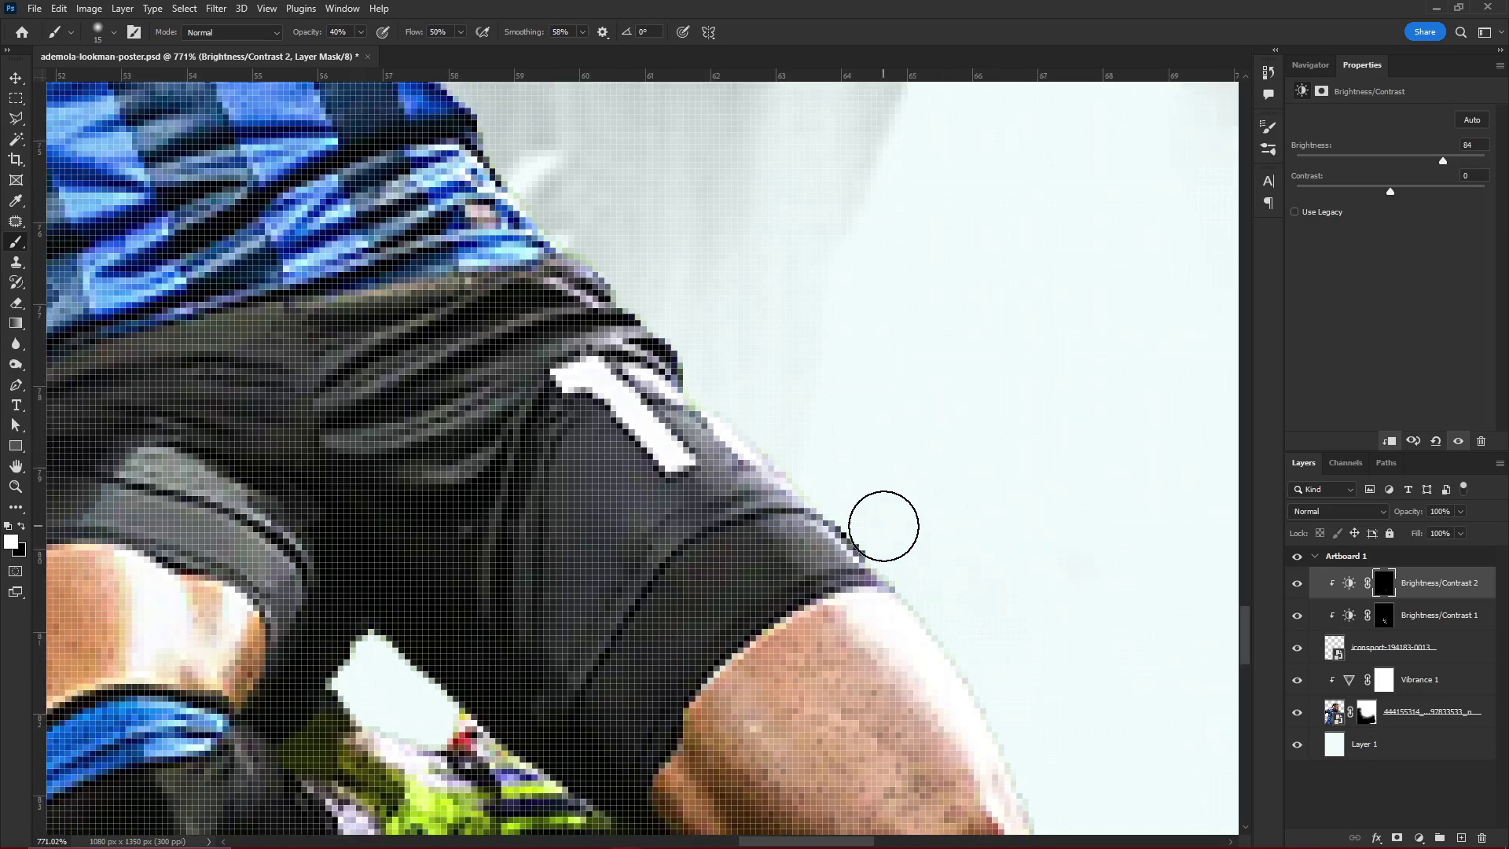
pyautogui.scroll(2, 711, 428)
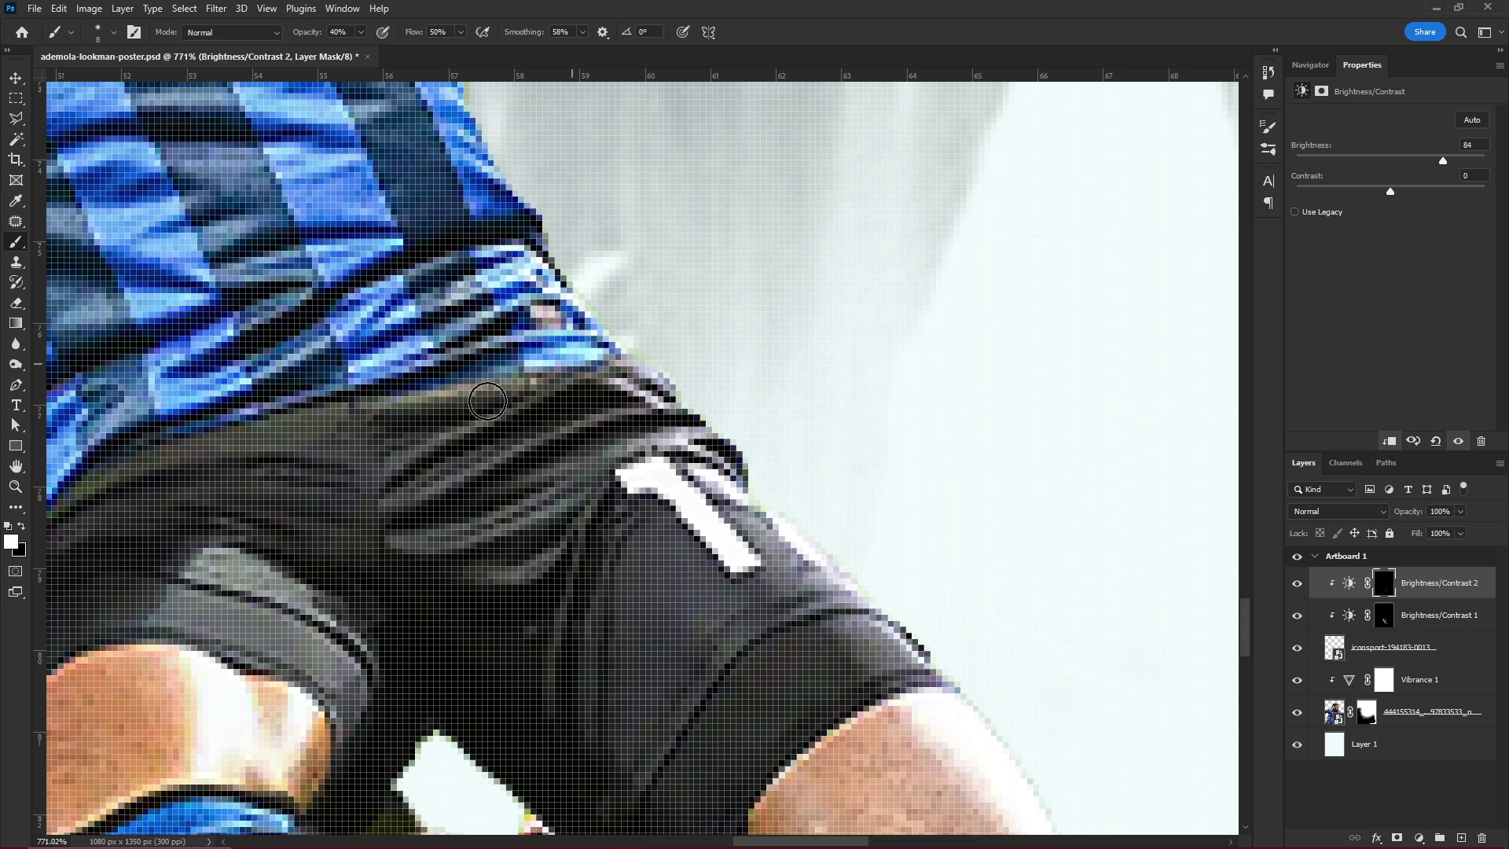
pyautogui.moveTo(510, 390); pyautogui.dragTo(428, 397)
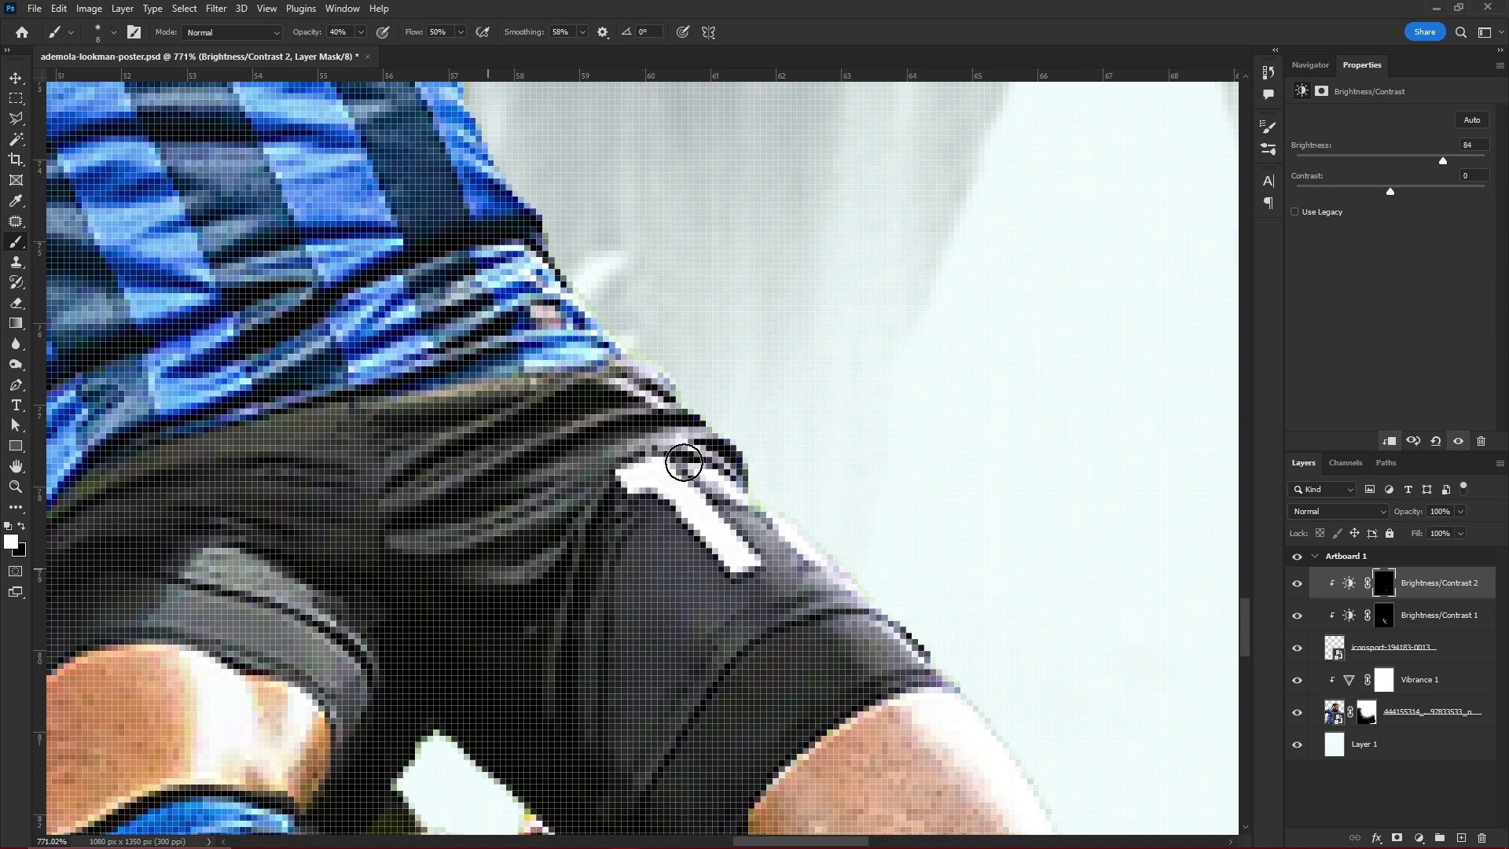
# - Brighten the jersey's right-hand edge and its side down toward the waist
pyautogui.scroll(-5, 713, 612)
pyautogui.scroll(-3, 712, 612)
pyautogui.scroll(3, 713, 612)
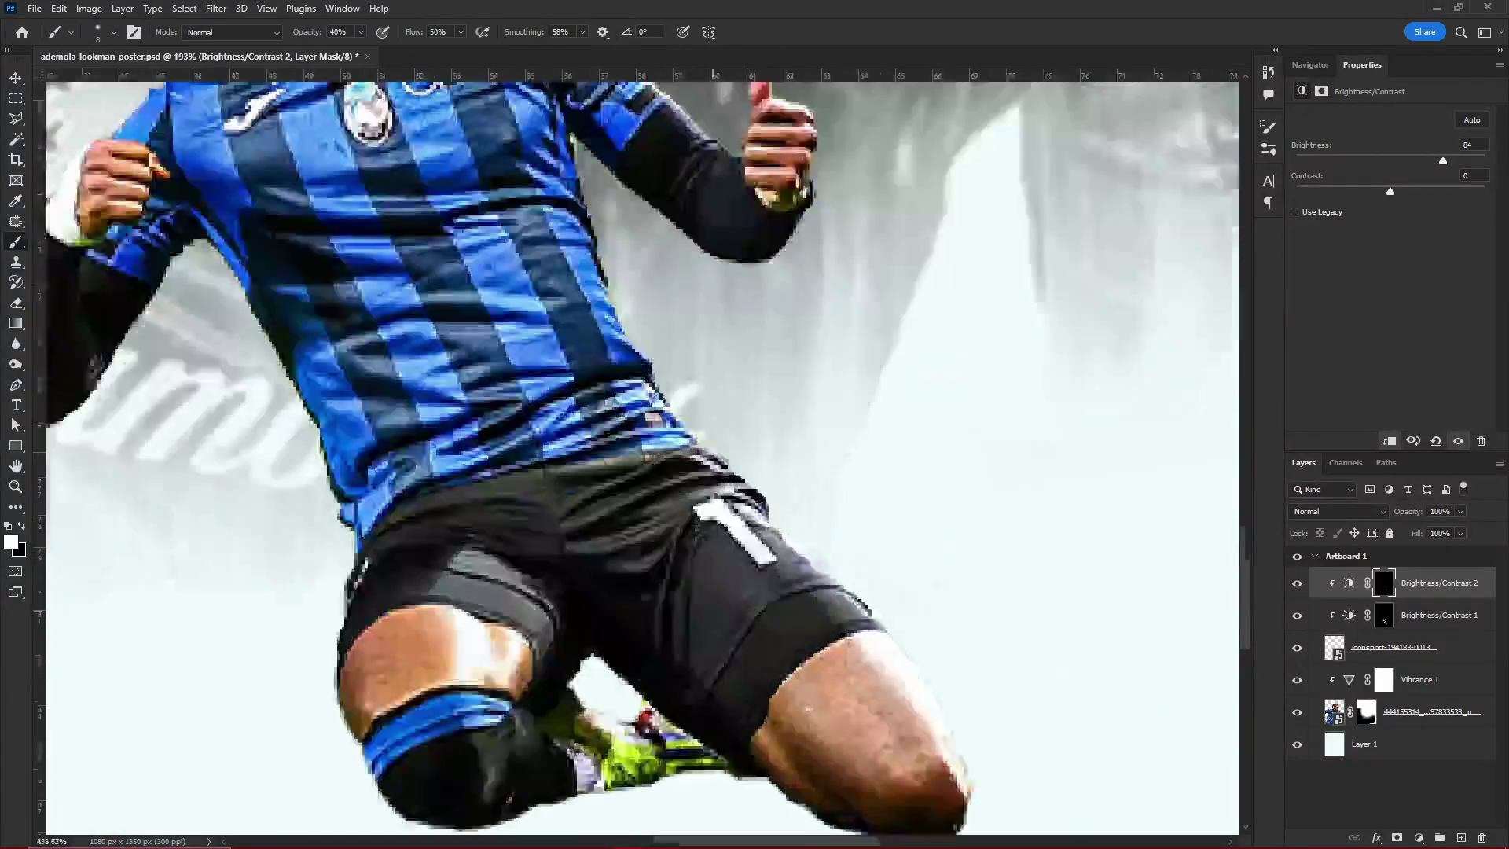
pyautogui.scroll(4, 713, 612)
pyautogui.scroll(3, 642, 456)
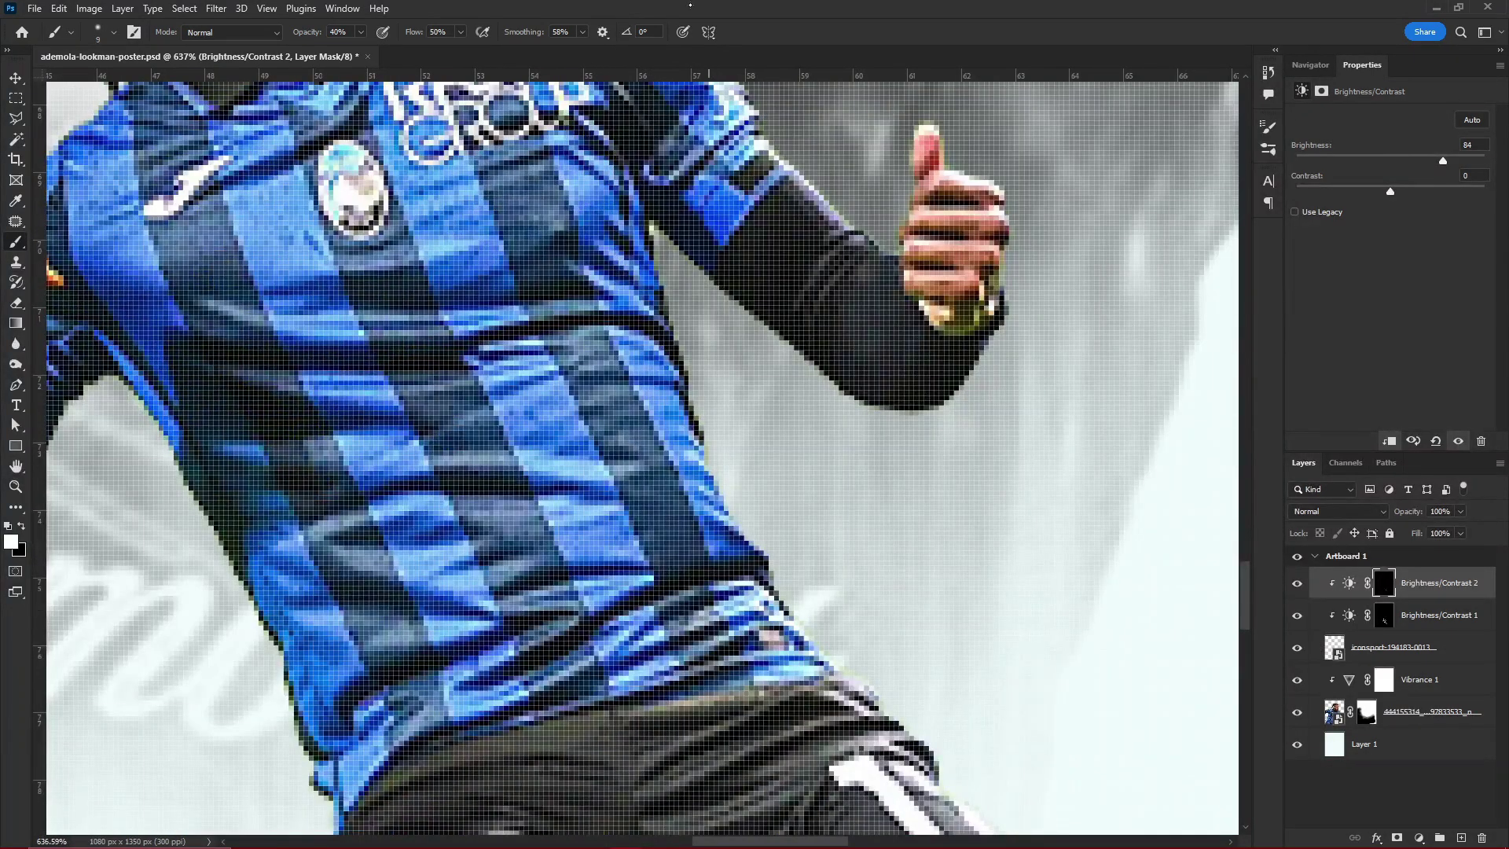
pyautogui.moveTo(651, 326); pyautogui.dragTo(730, 406)
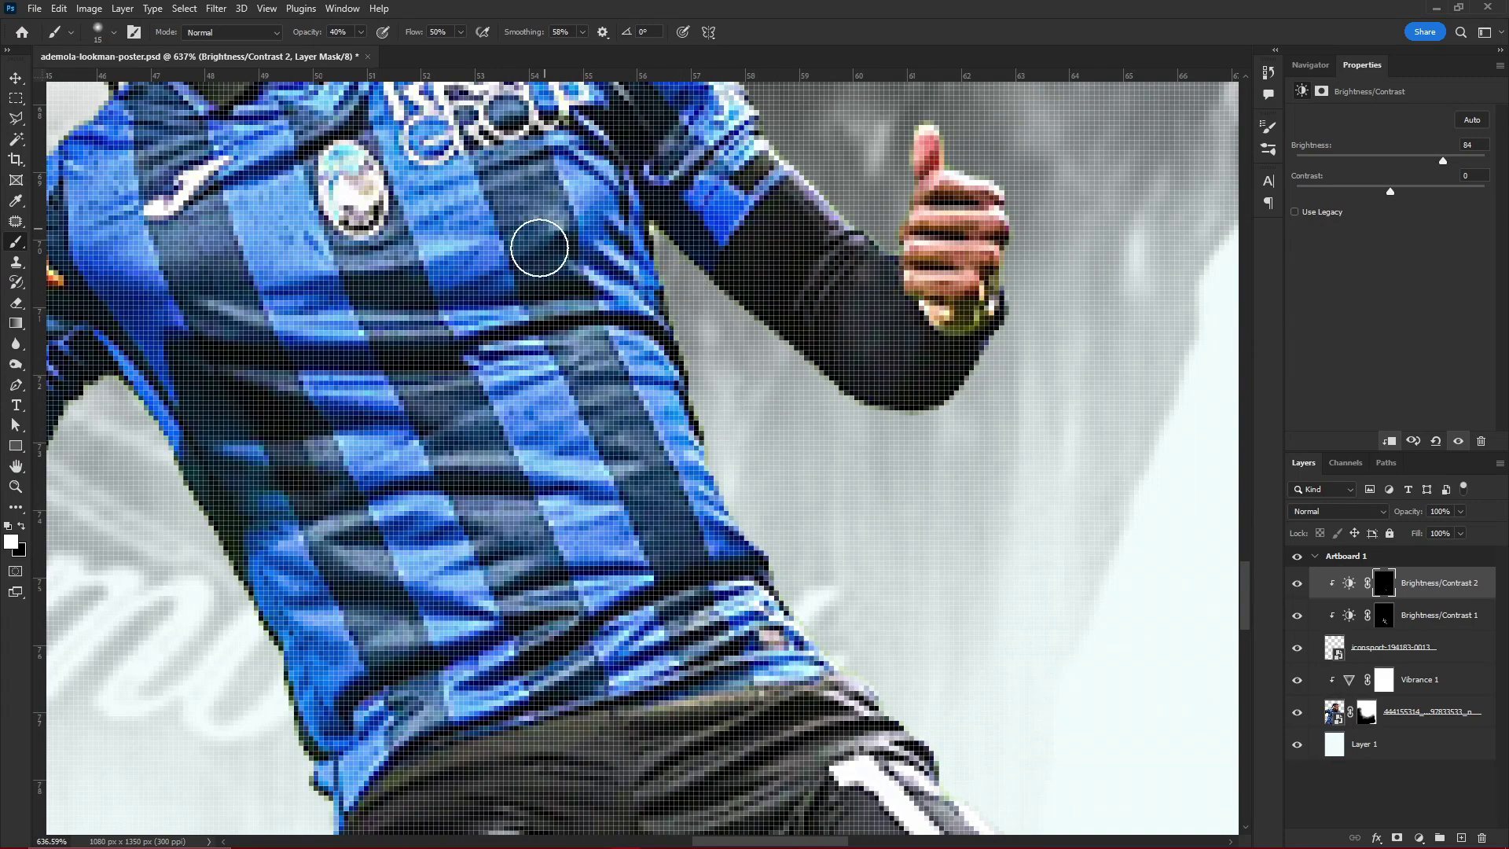
pyautogui.moveTo(601, 318)
pyautogui.mouseDown()
pyautogui.moveTo(696, 432)
pyautogui.moveTo(698, 508)
pyautogui.mouseUp()
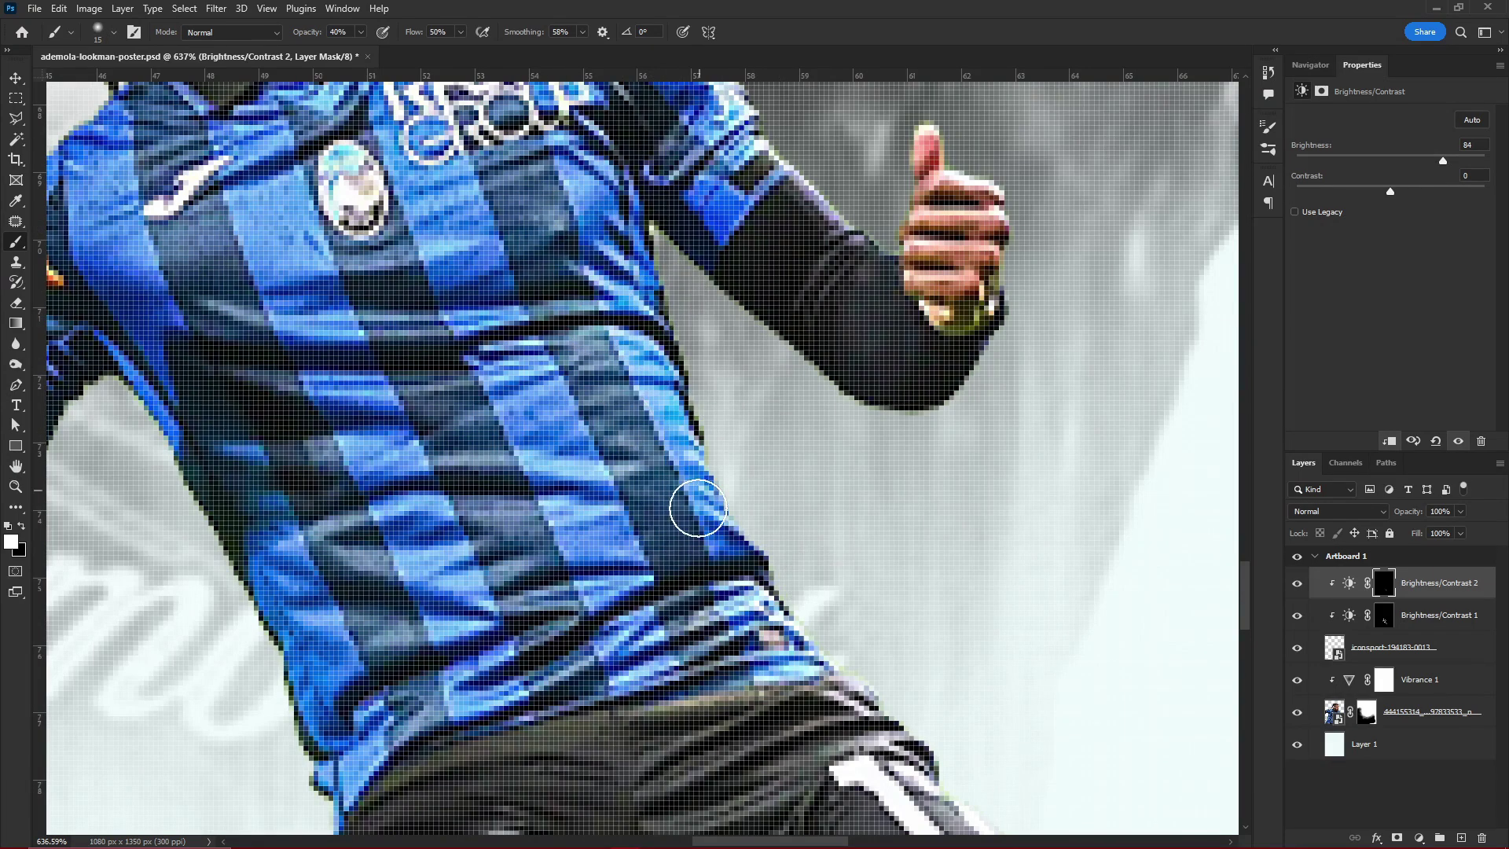
pyautogui.press(']')
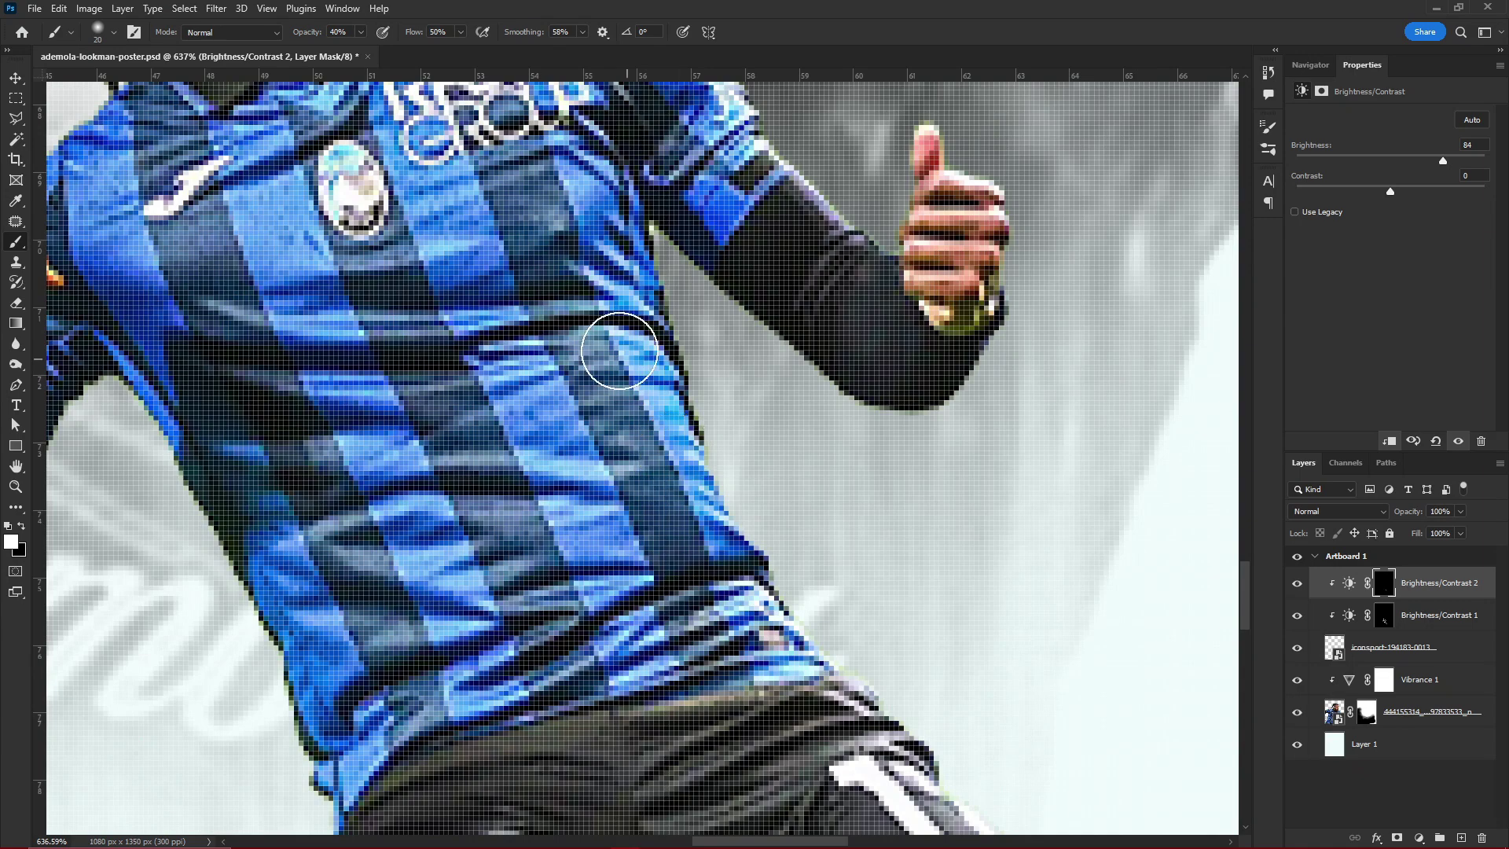
pyautogui.scroll(-3, 619, 350)
pyautogui.scroll(-5, 744, 495)
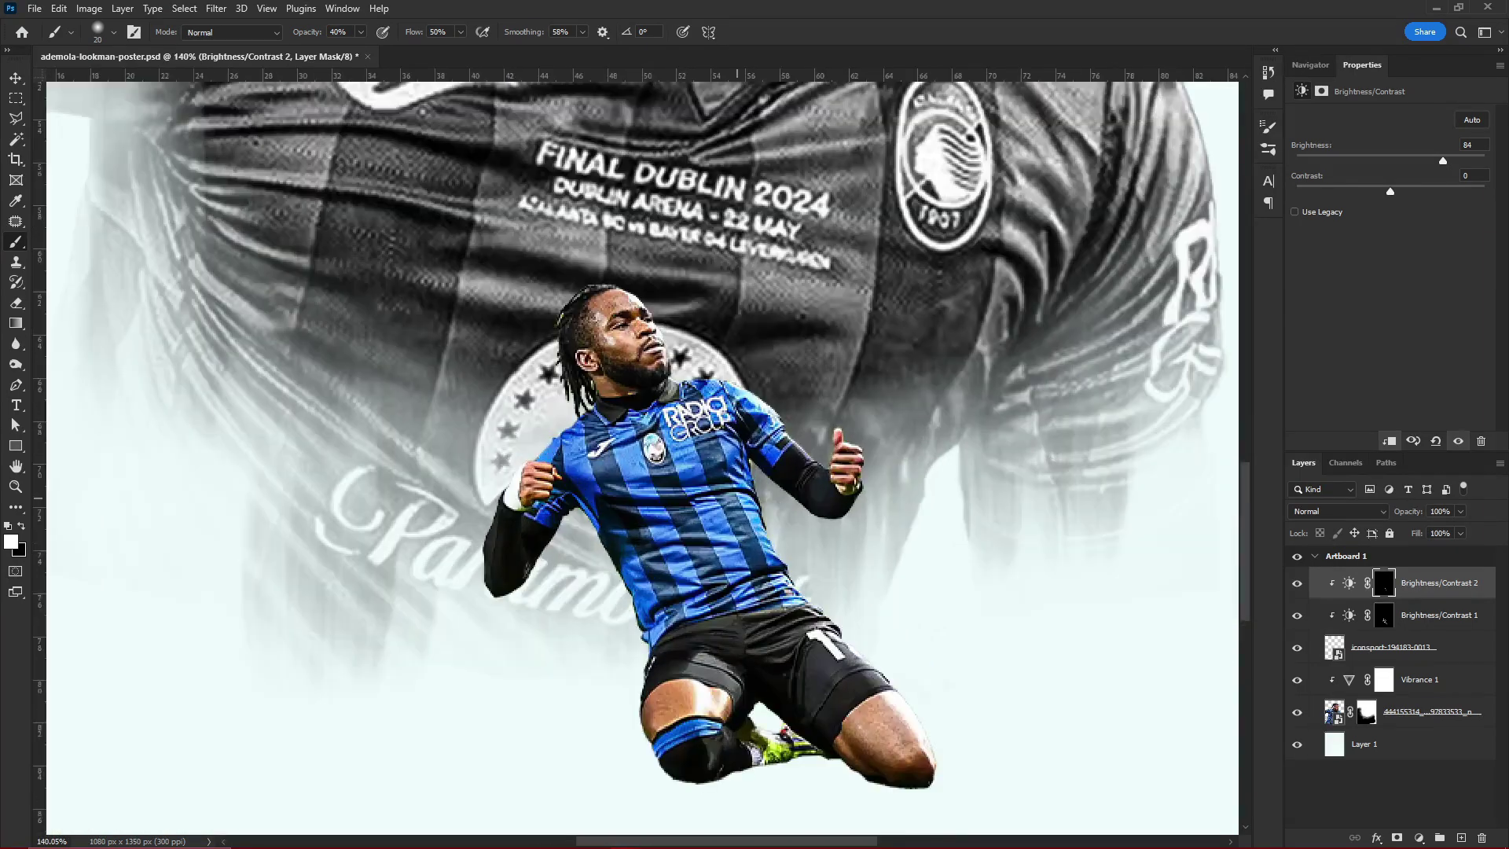
# - Paint white at 40% on the Brightness/Contrast 2 mask along the kneeling player's hairline and face
pyautogui.scroll(5, 739, 511)
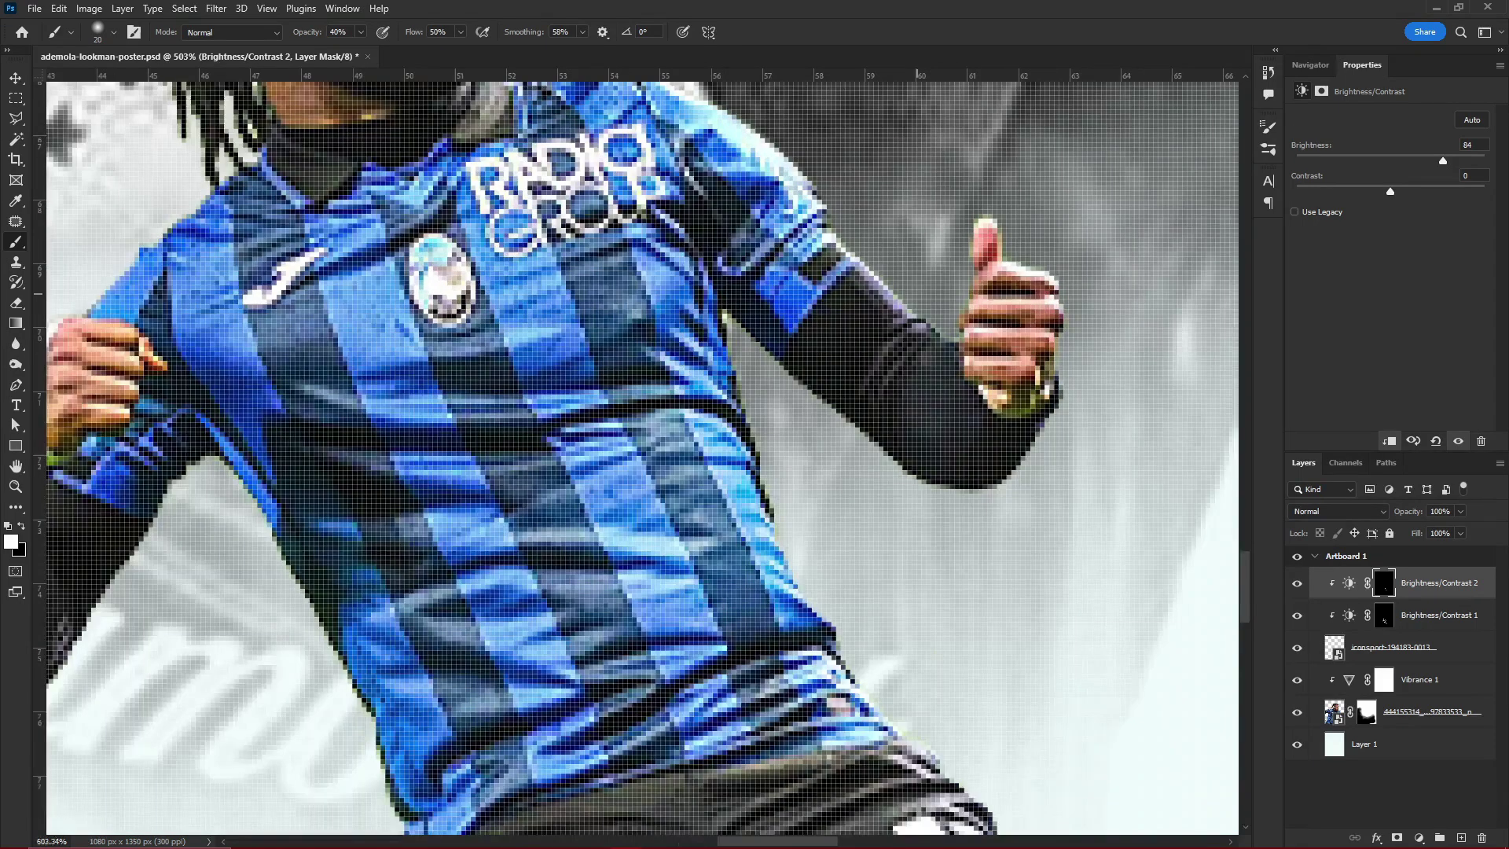
pyautogui.scroll(3, 855, 143)
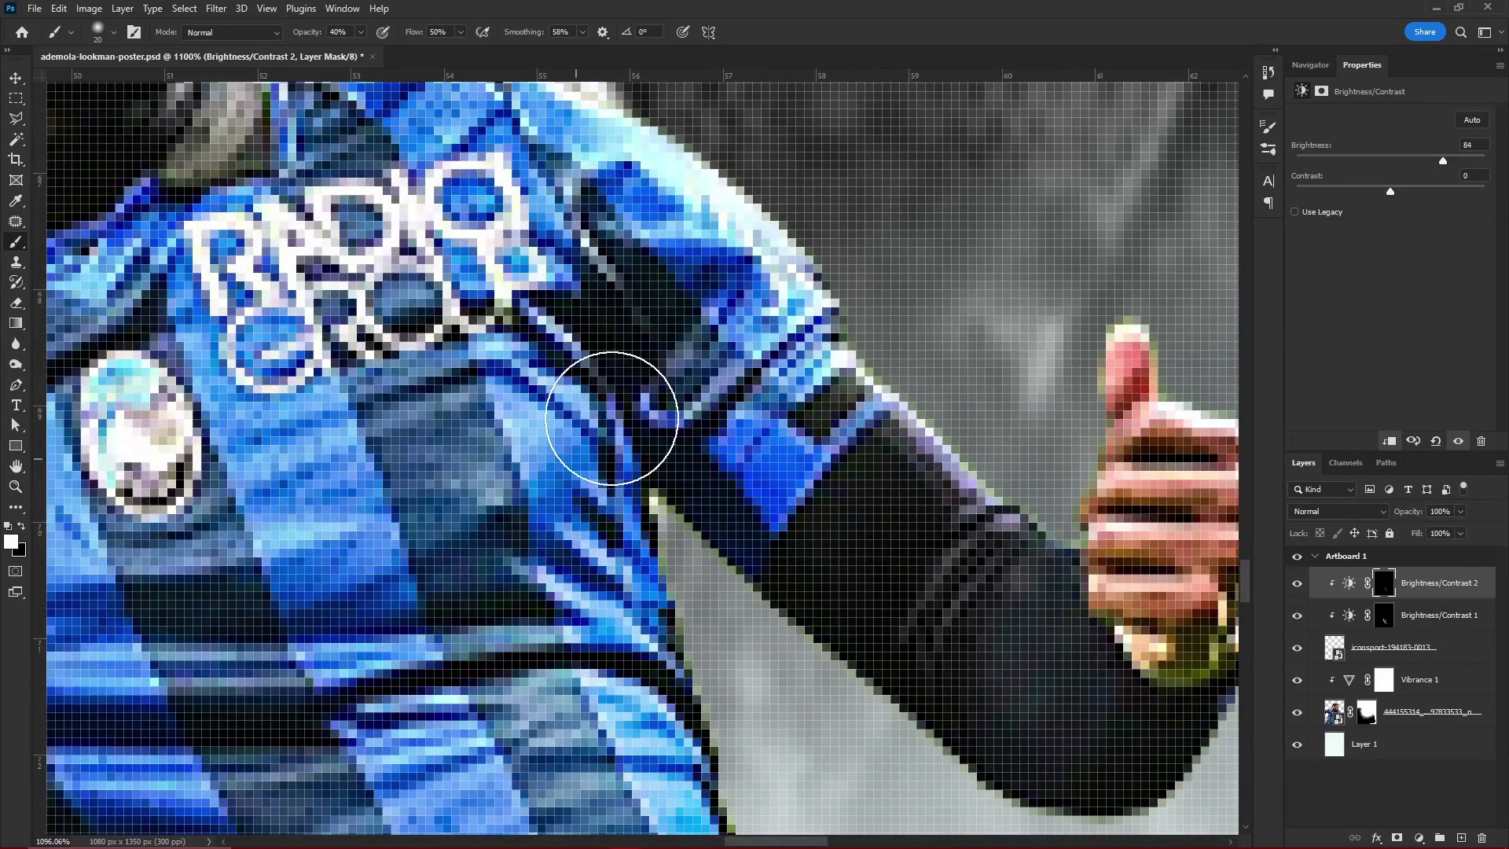
pyautogui.scroll(-5, 642, 455)
pyautogui.scroll(3, 642, 456)
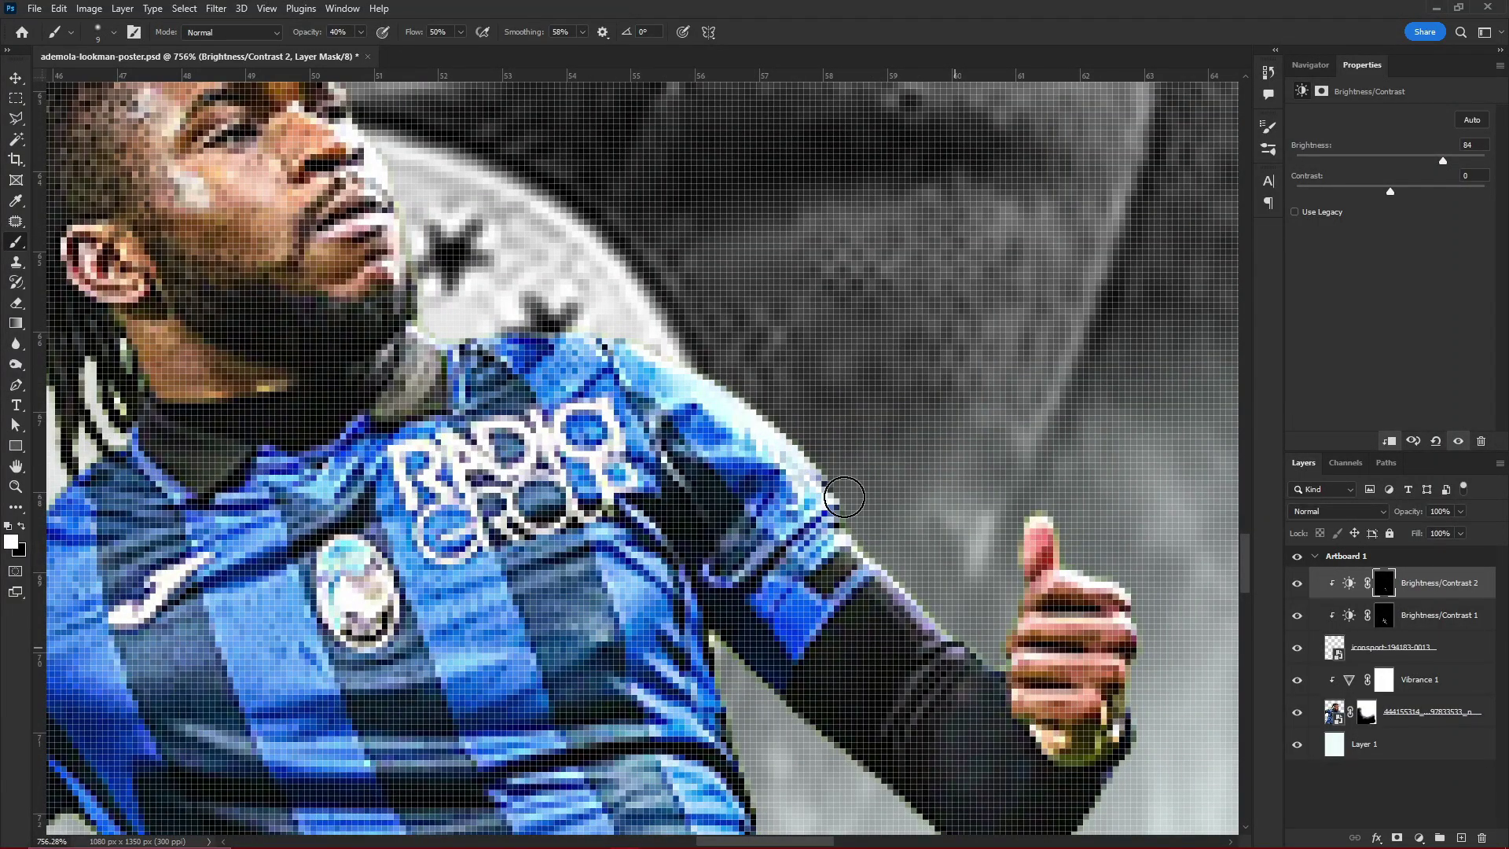
pyautogui.scroll(-3, 833, 499)
pyautogui.scroll(3, 827, 517)
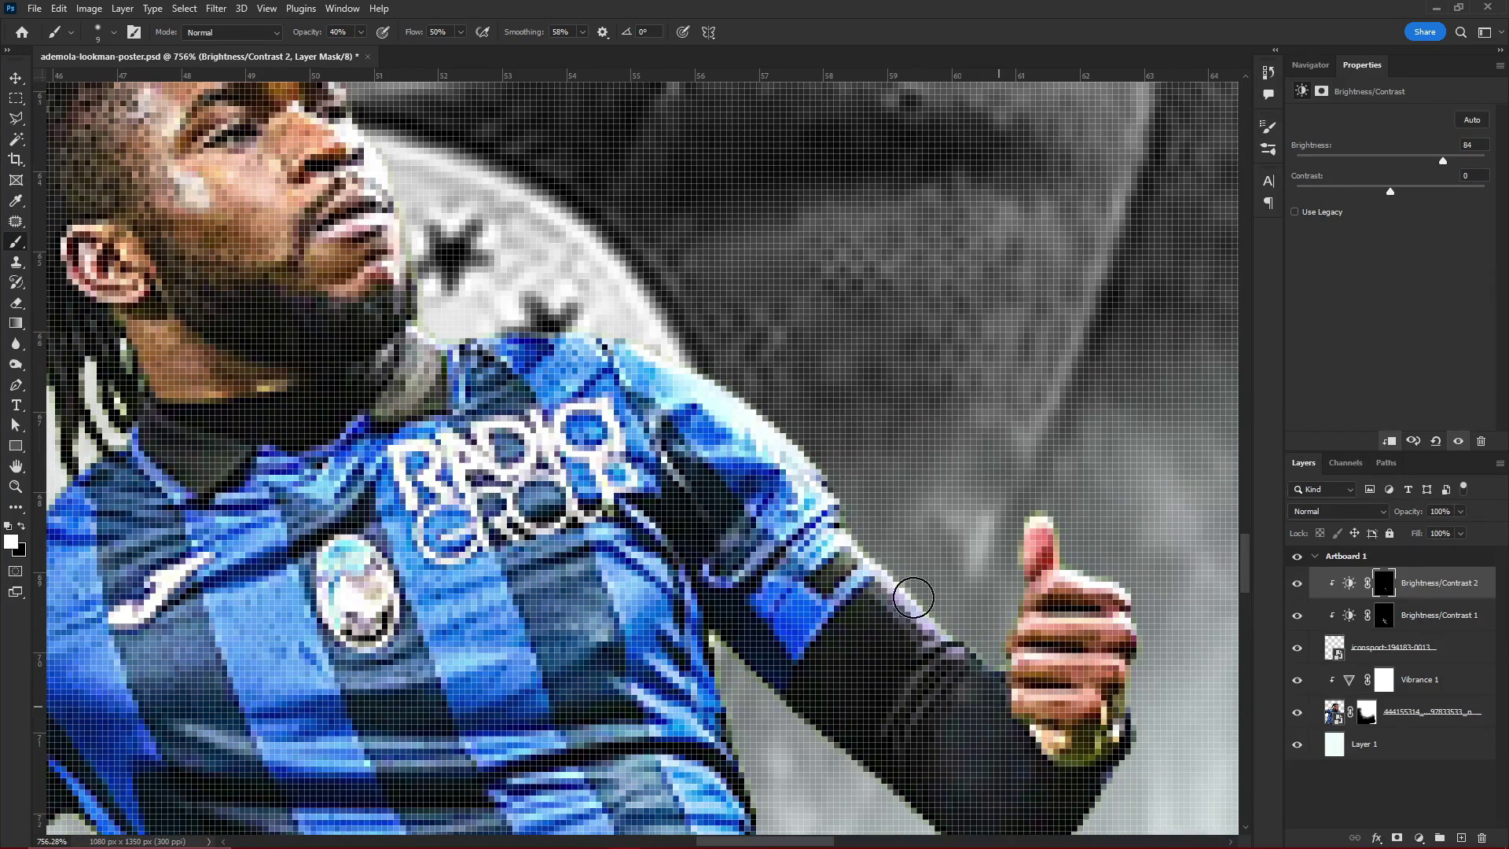
pyautogui.scroll(-3, 833, 500)
pyautogui.scroll(3, 645, 456)
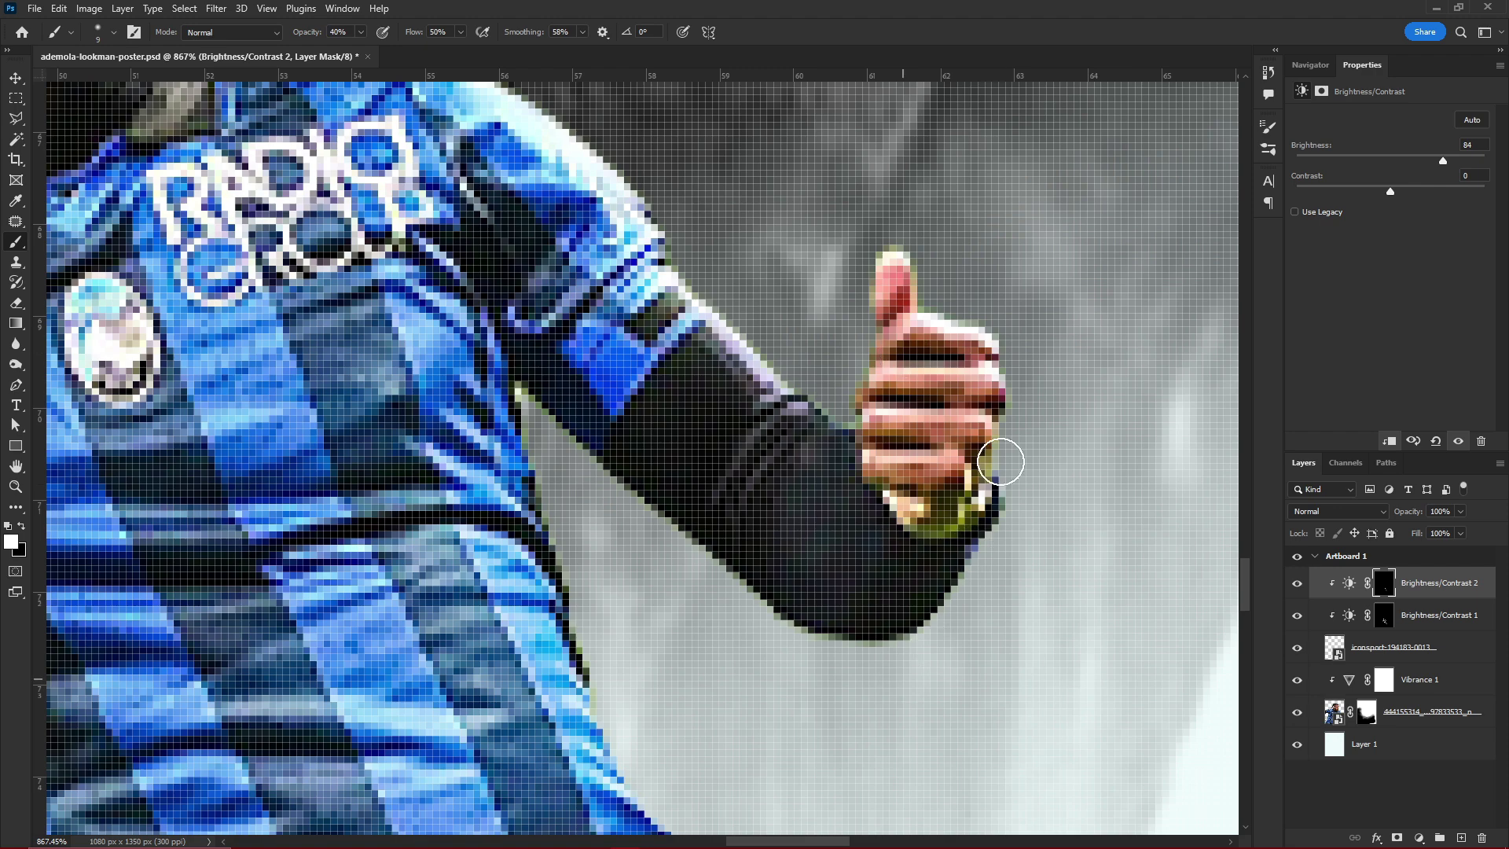
pyautogui.scroll(-5, 786, 393)
pyautogui.scroll(-3, 786, 393)
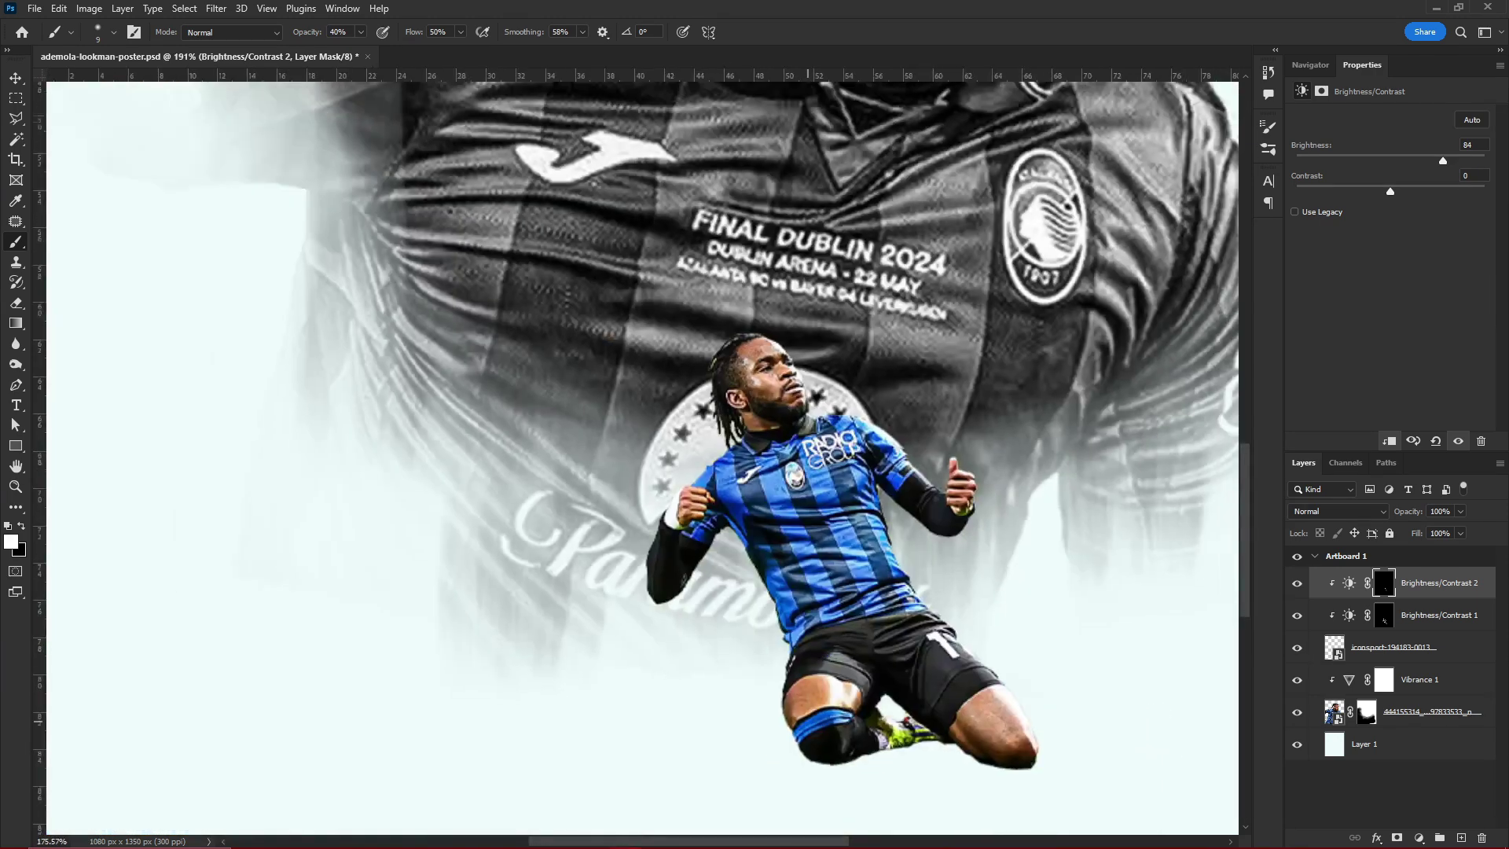
pyautogui.scroll(-3, 786, 393)
pyautogui.scroll(3, 786, 393)
pyautogui.scroll(2, 676, 417)
pyautogui.scroll(5, 676, 416)
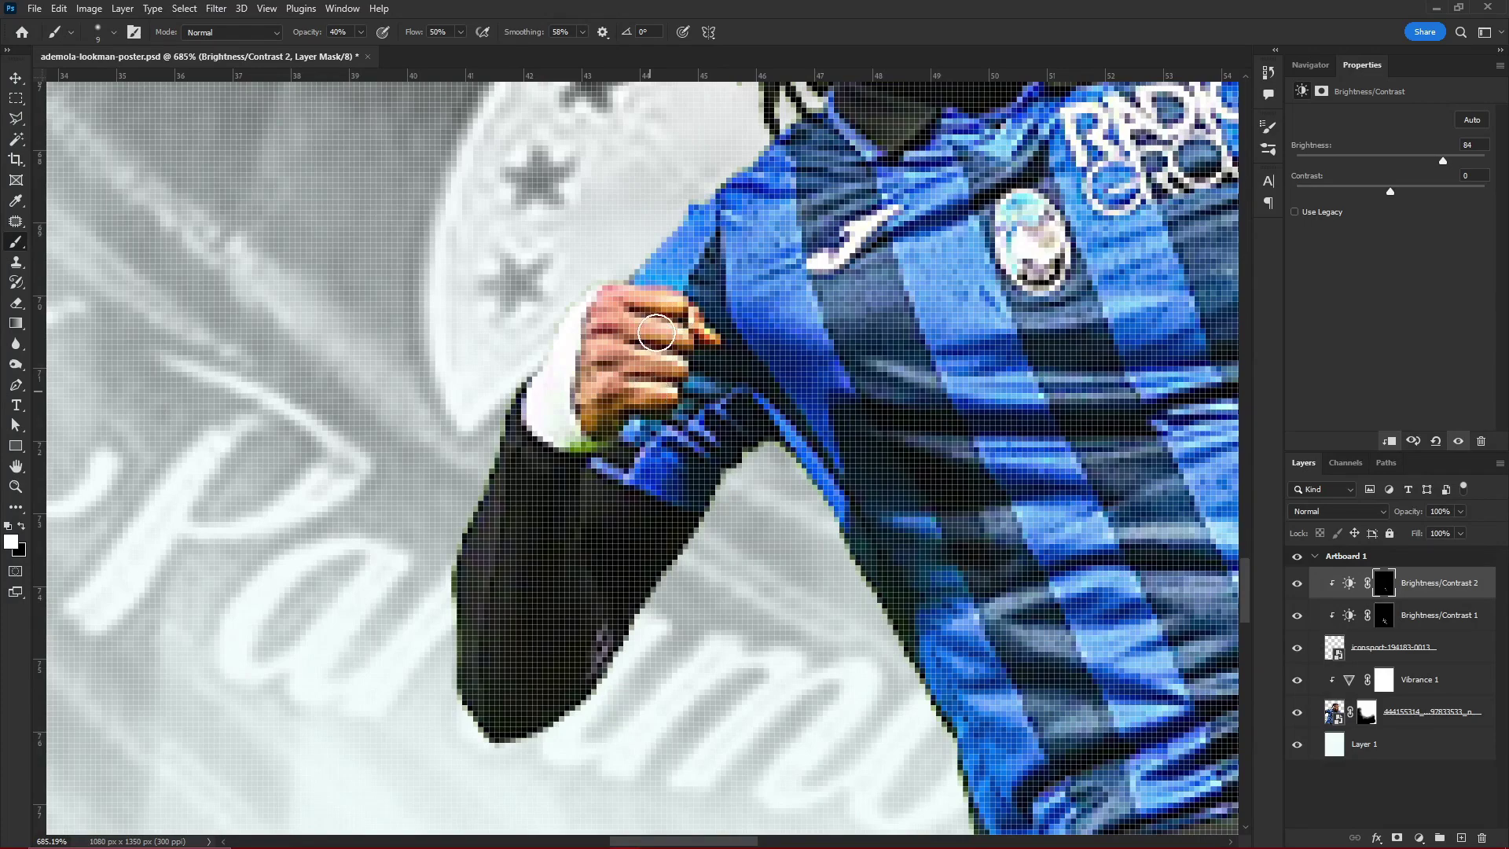
pyautogui.scroll(-5, 693, 353)
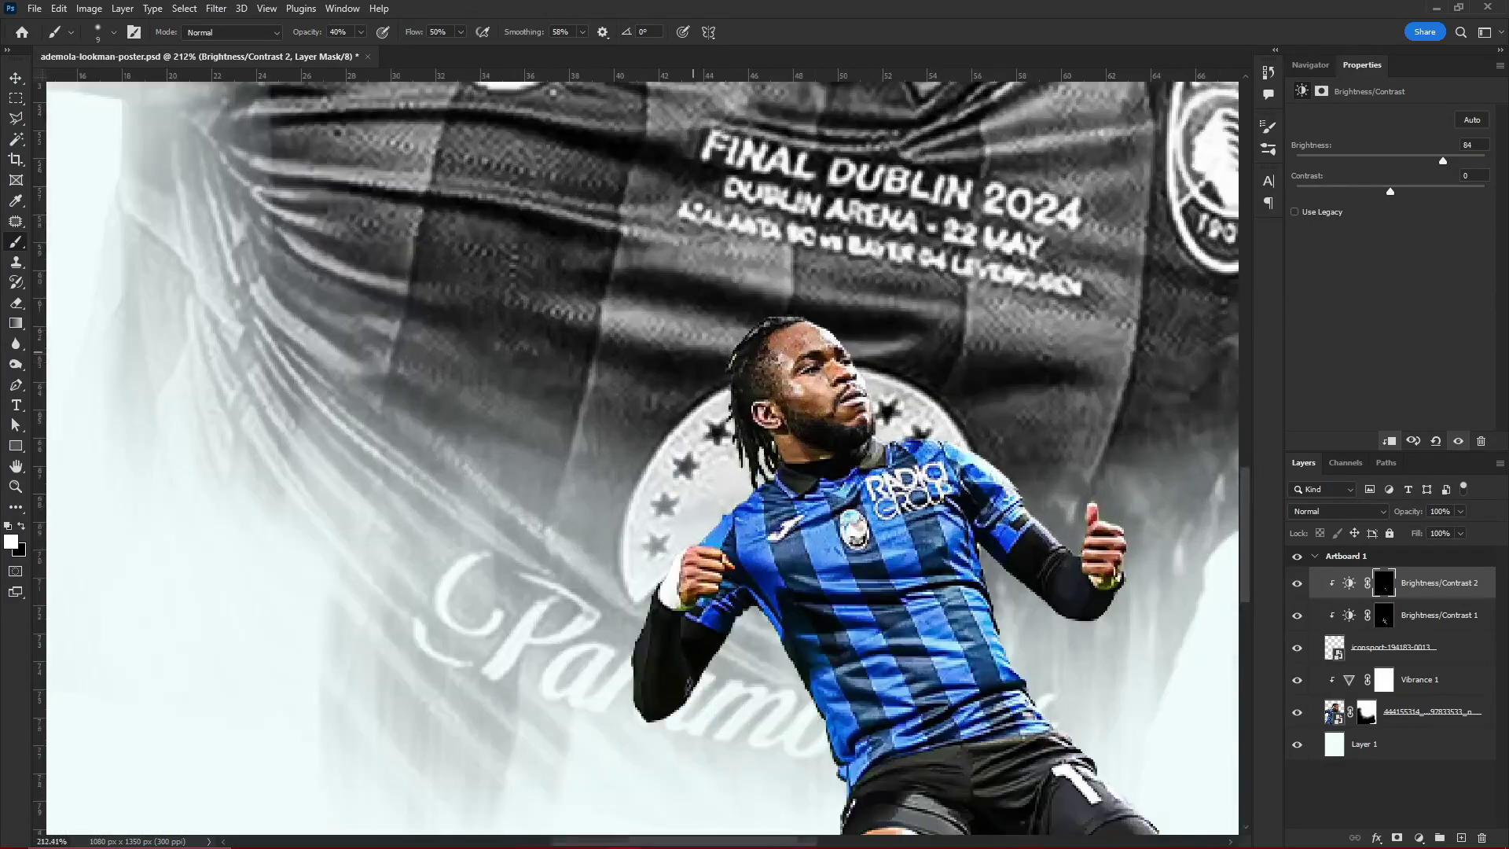
pyautogui.scroll(5, 786, 353)
pyautogui.moveTo(409, 308); pyautogui.dragTo(606, 340)
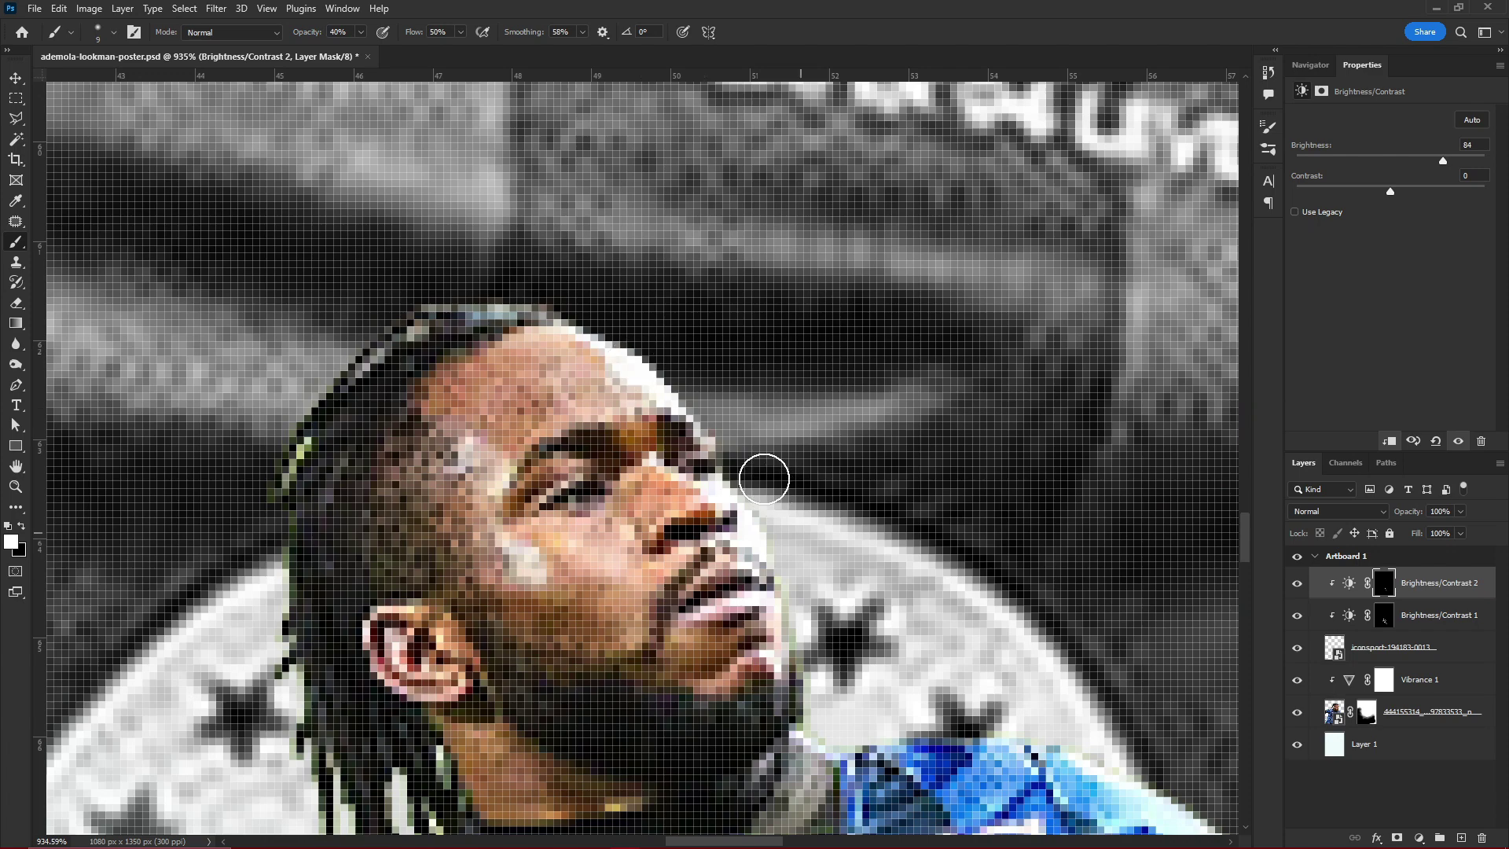
pyautogui.scroll(-10, 764, 479)
# - Fill Layer 1 with the light grey foreground colour #dfe6e8
pyautogui.click(1297, 583)
pyautogui.hotkey('ctrl', '0')
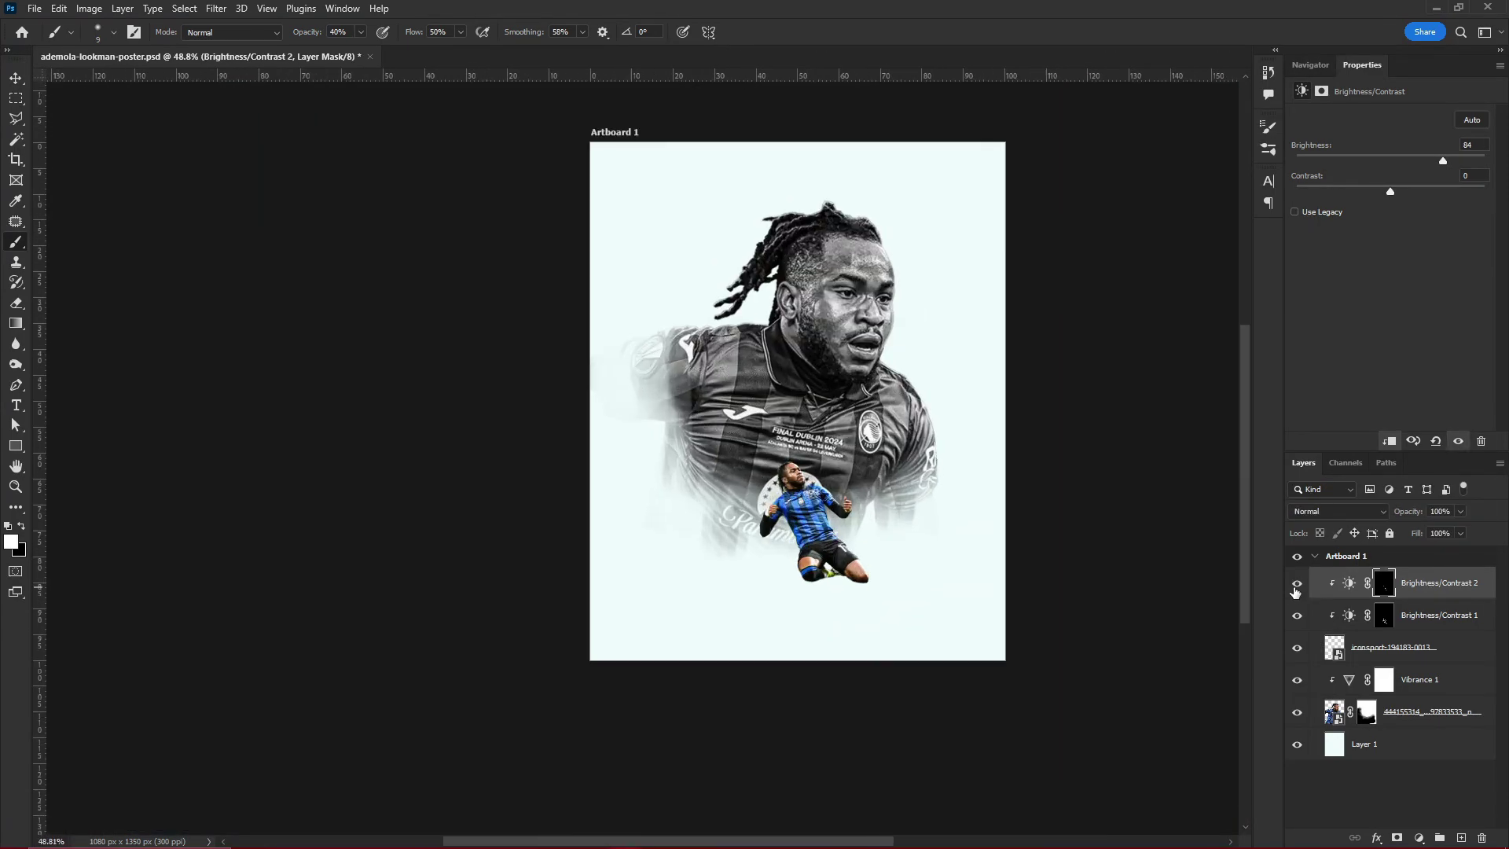
pyautogui.press('i')
pyautogui.click(1365, 744)
pyautogui.click(11, 541)
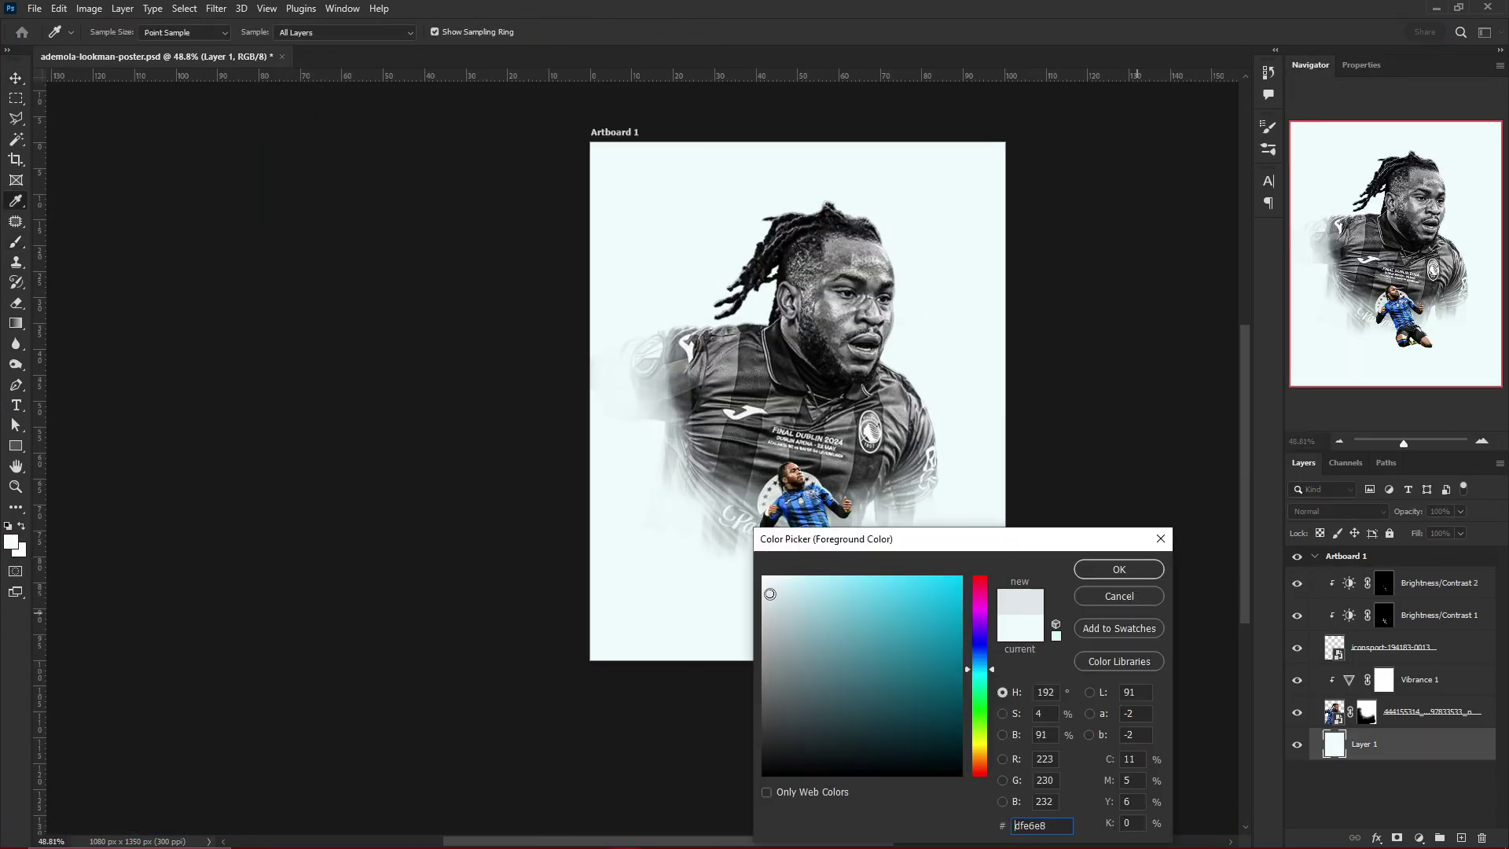
pyautogui.press('Return')
pyautogui.hotkey('alt', 'BackSpace')
pyautogui.press('v')
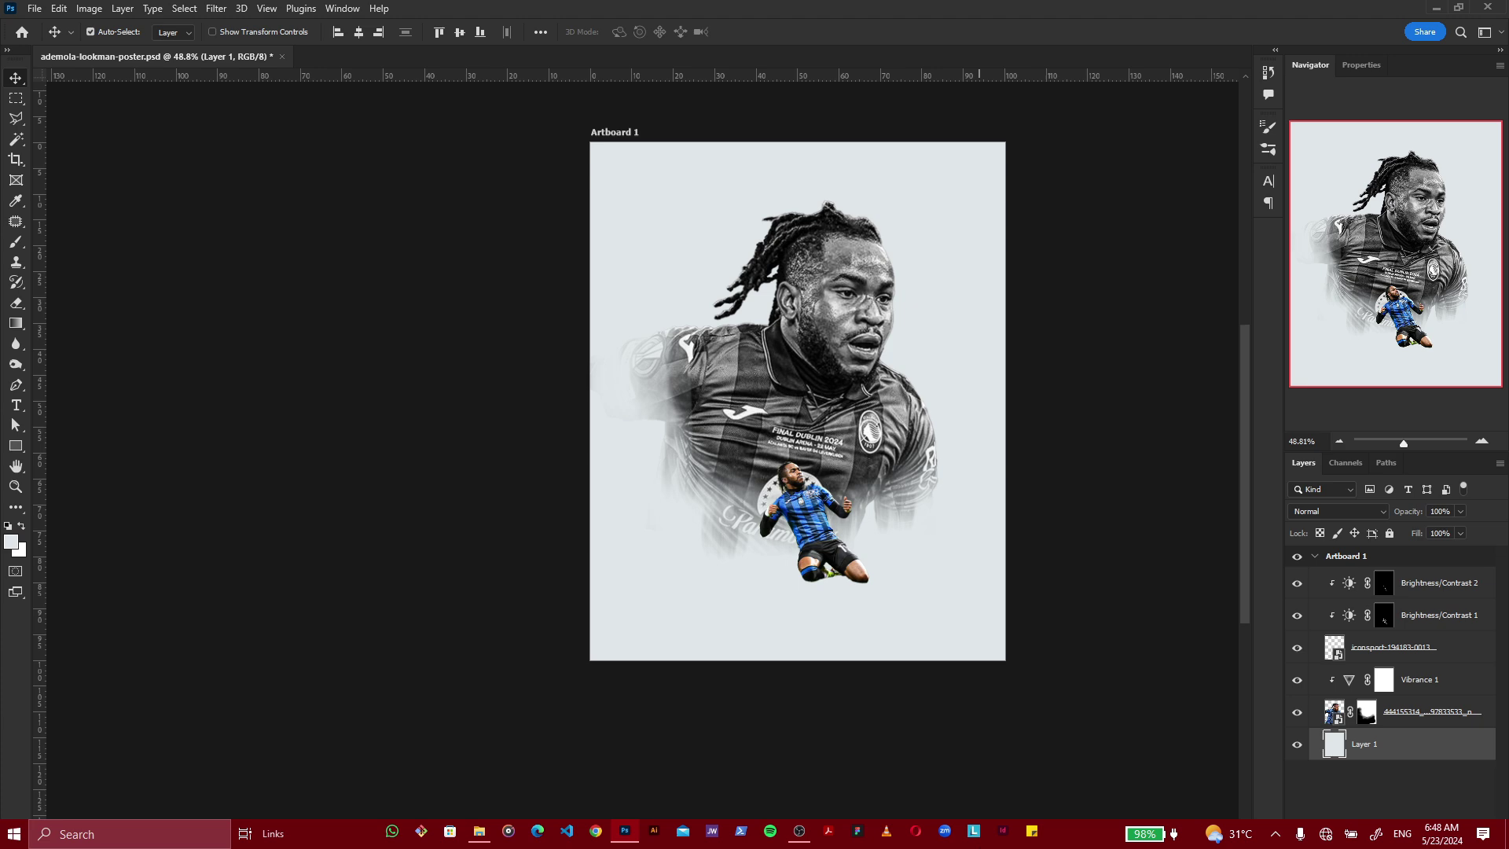
pyautogui.scroll(5, 946, 340)
pyautogui.scroll(-3, 910, 503)
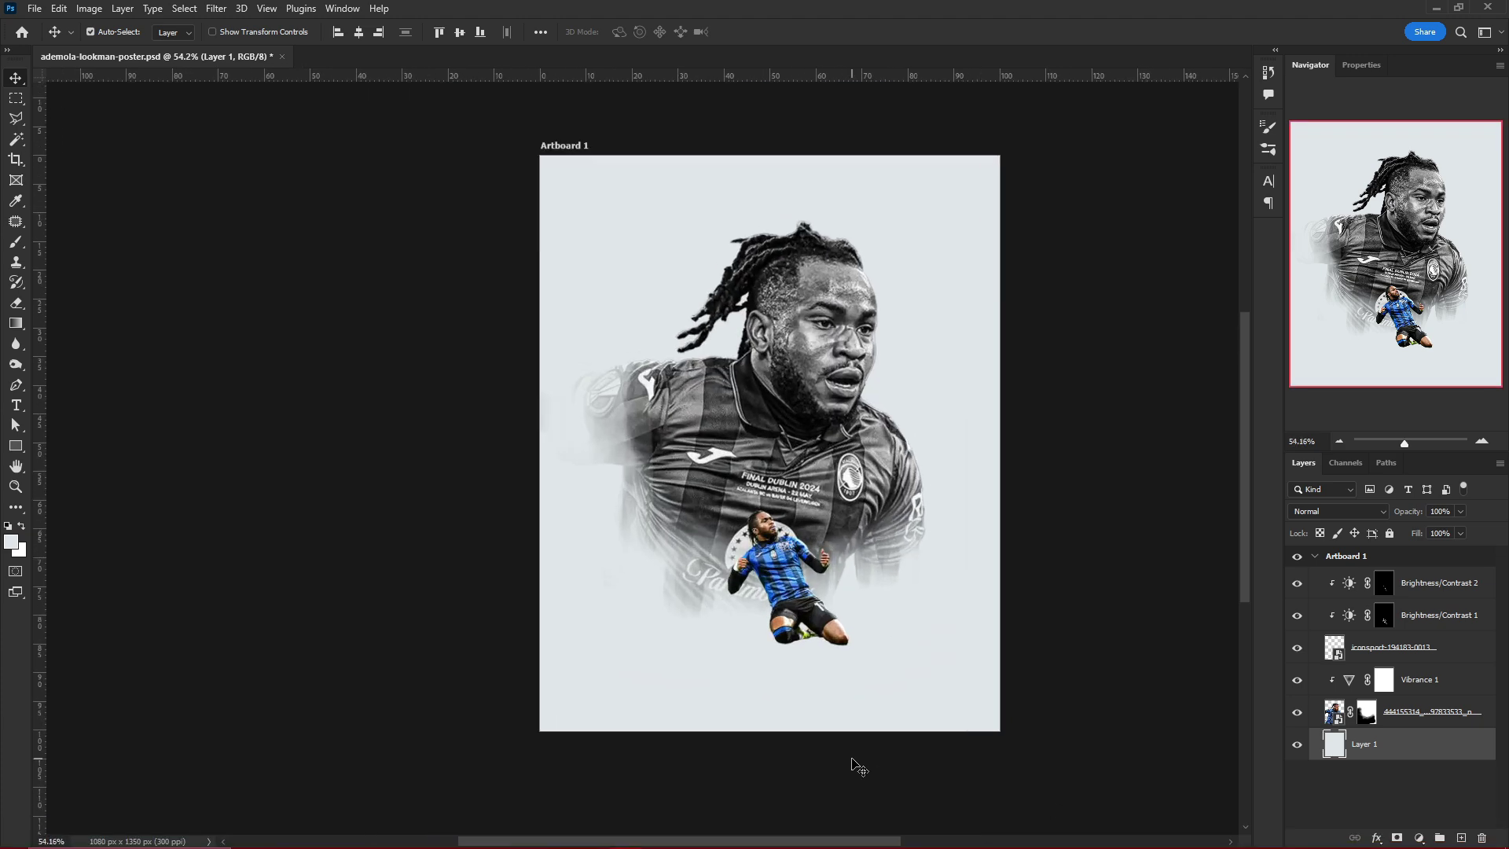
# - Add a Curves adjustment above Layer 1 with a lowered white point and an inverted mask
pyautogui.press('b')
pyautogui.click(1419, 838)
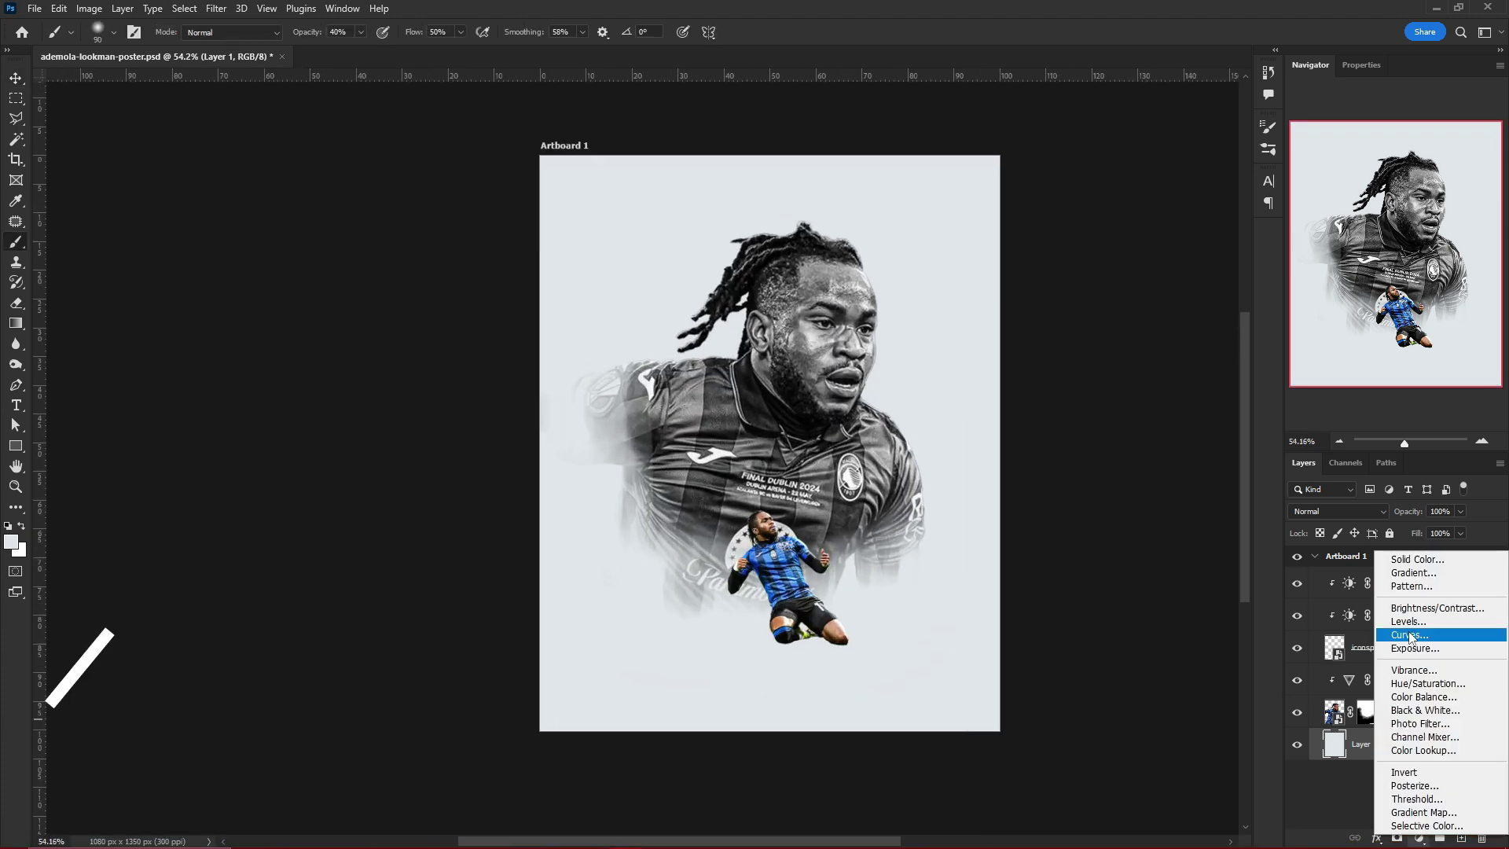
pyautogui.click(1403, 617)
pyautogui.moveTo(1481, 157); pyautogui.dragTo(1482, 197)
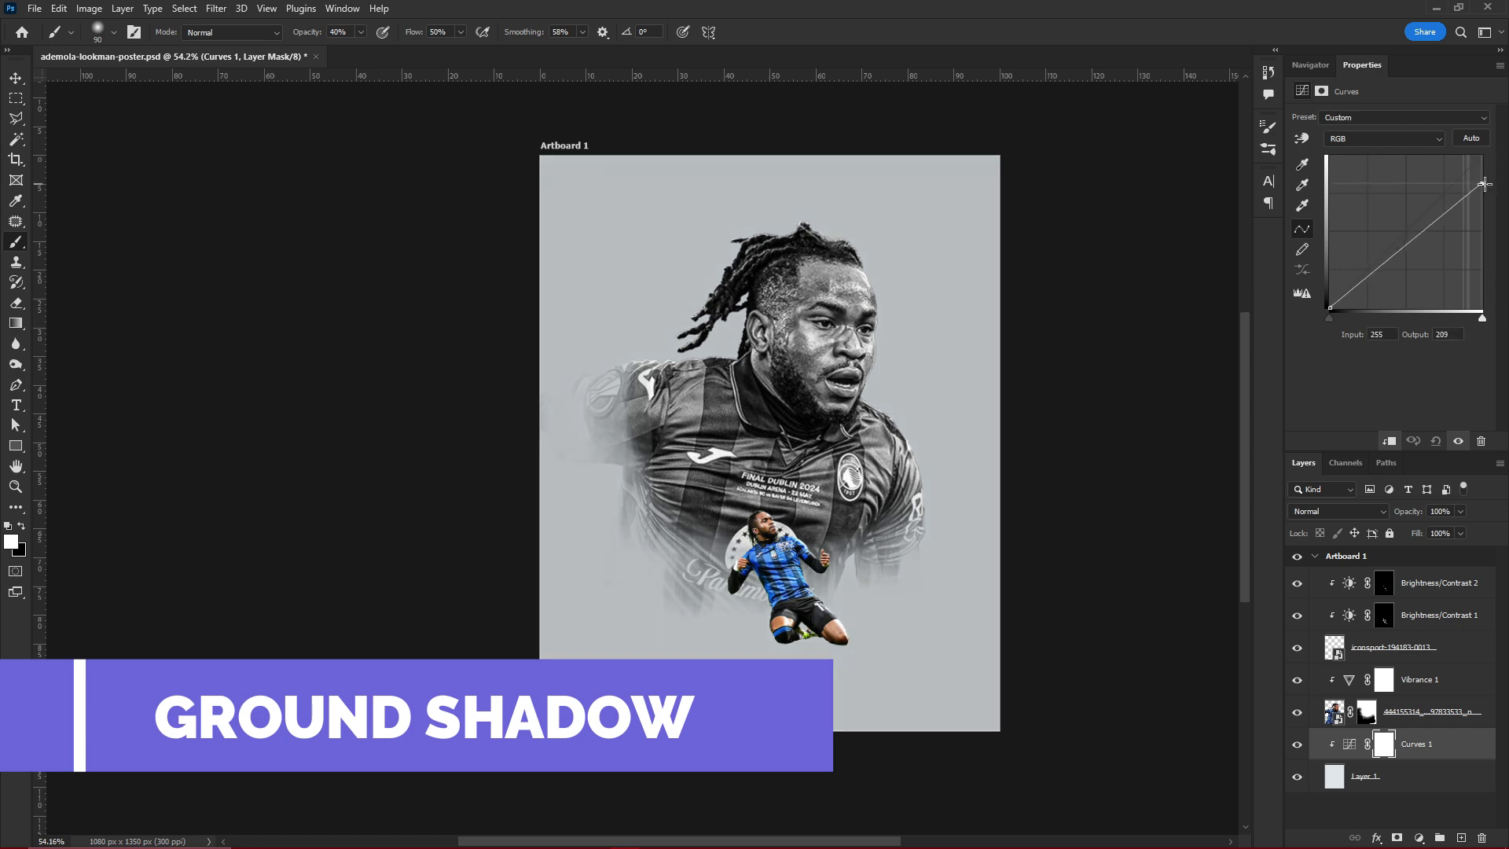
pyautogui.hotkey('ctrl', 'i')
# - Choose a soft brush tip flattened into an ellipse
pyautogui.click(1267, 126)
pyautogui.click(1098, 258)
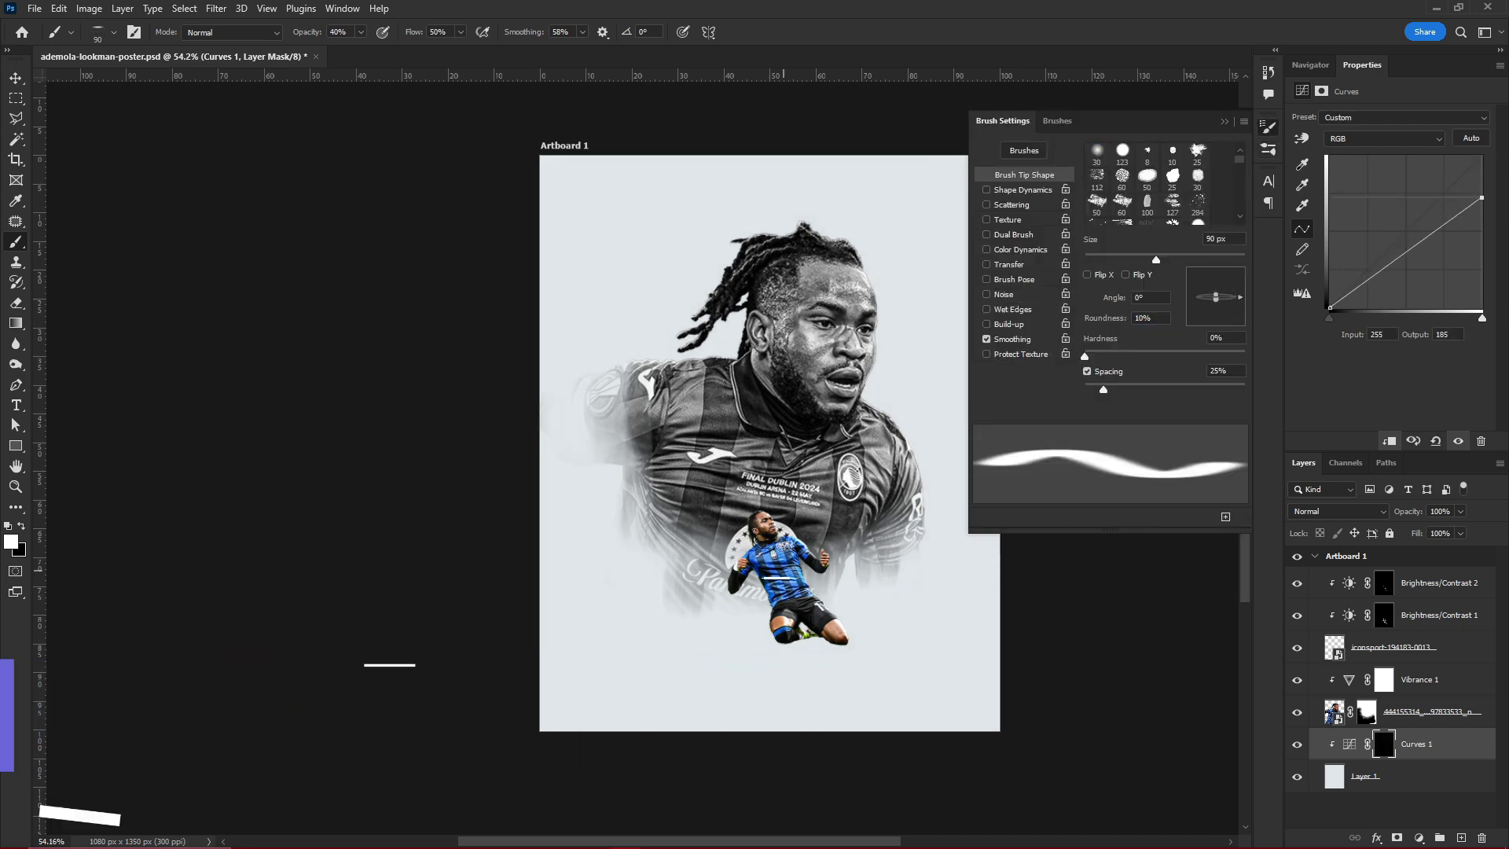
pyautogui.scroll(5, 757, 691)
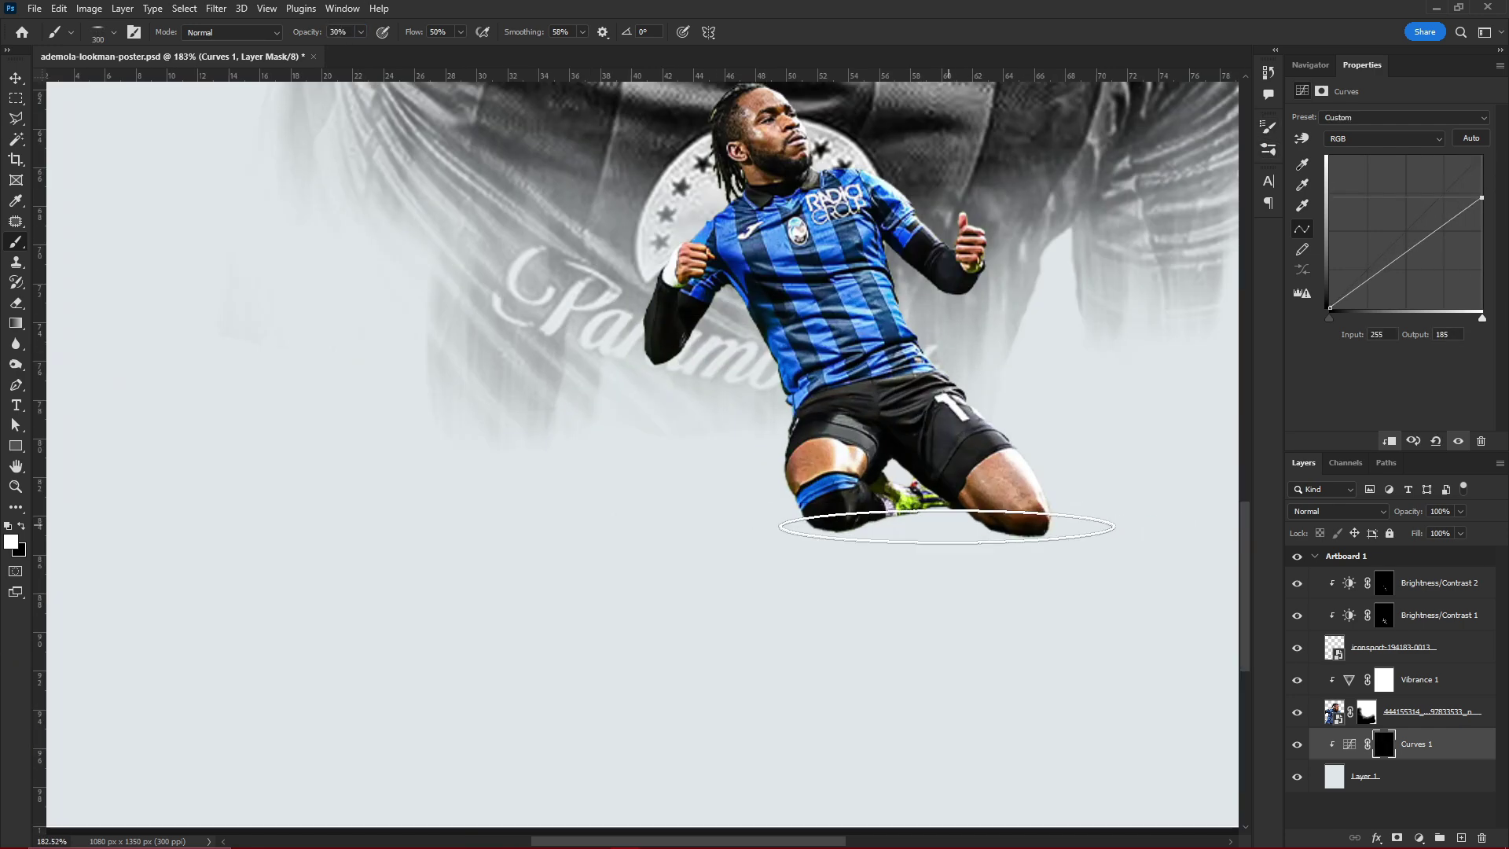
pyautogui.click(1268, 148)
pyautogui.click(972, 120)
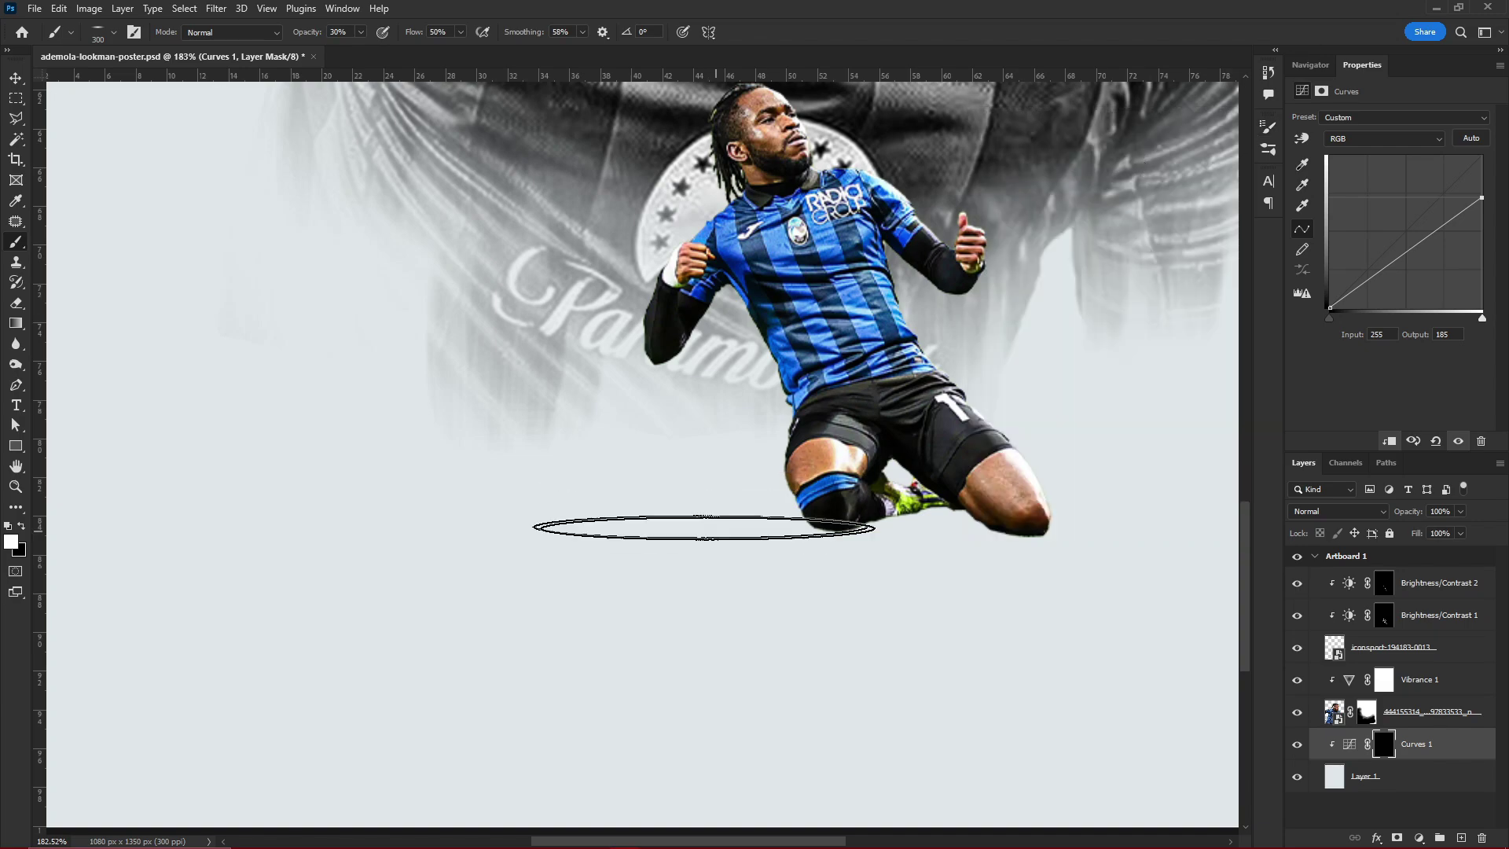
# - Paint a soft shadow on the floor beneath the kneeling player
pyautogui.moveTo(768, 521); pyautogui.dragTo(742, 519)
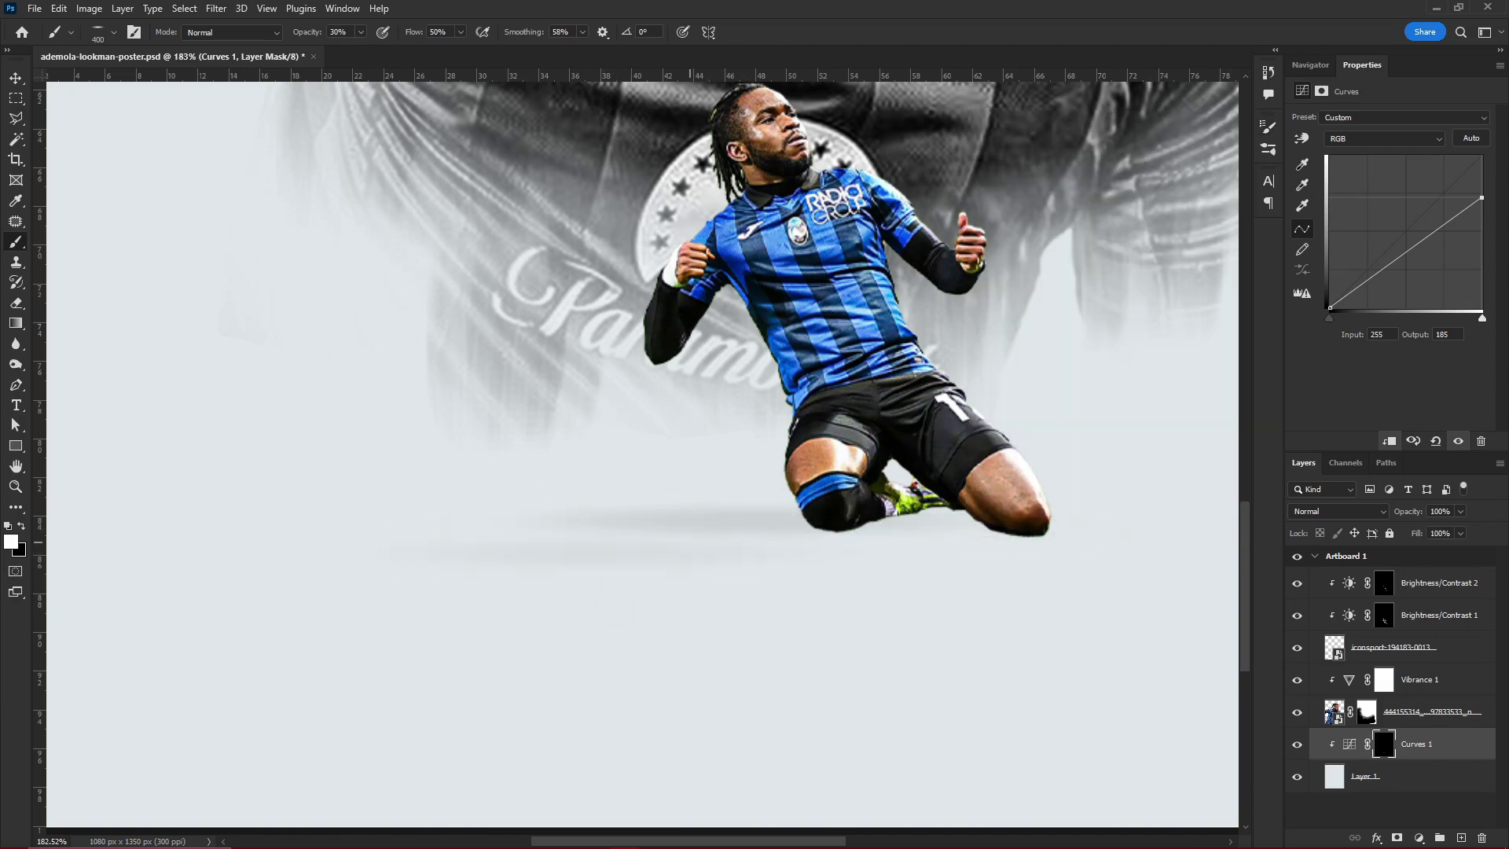
pyautogui.press(']')
pyautogui.scroll(2, 1022, 479)
pyautogui.press('[')
pyautogui.press('[')
pyautogui.press('[')
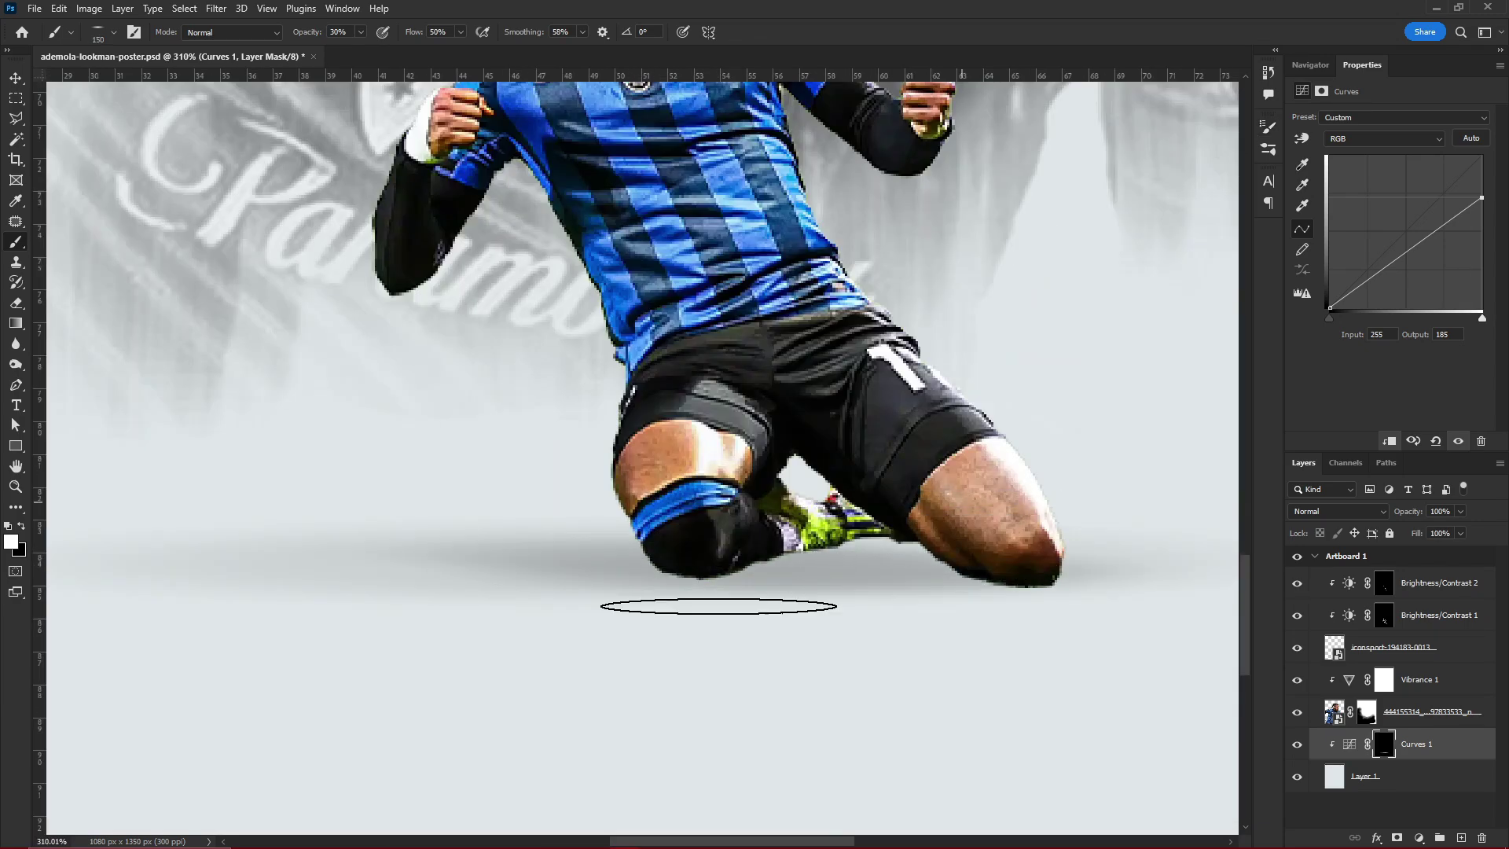
pyautogui.scroll(2, 667, 597)
pyautogui.press(']')
pyautogui.press(']')
pyautogui.press(']')
pyautogui.scroll(-2, 667, 598)
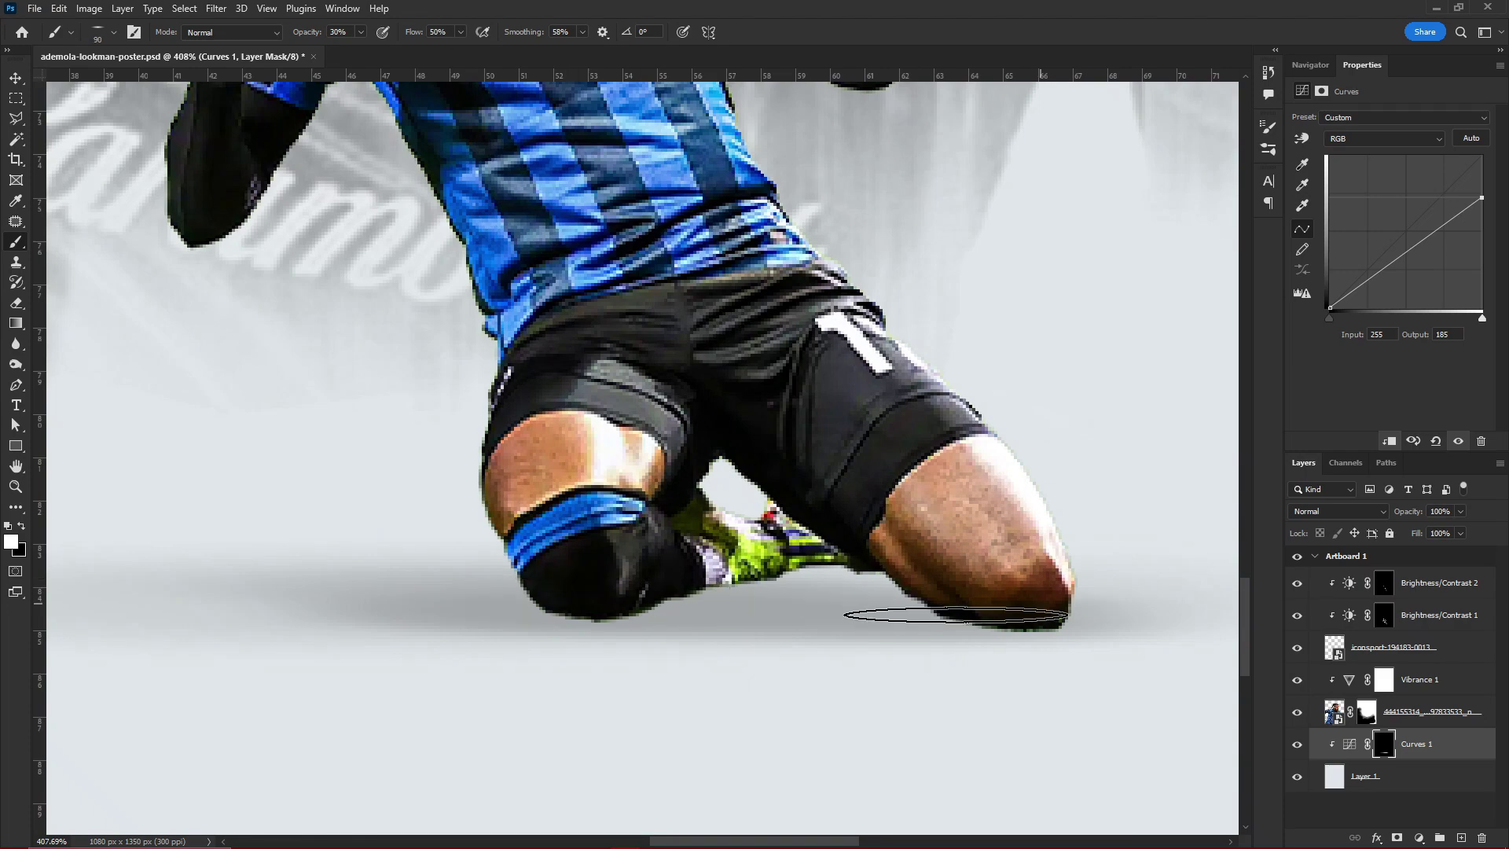
pyautogui.moveTo(959, 617); pyautogui.dragTo(592, 649)
pyautogui.scroll(-2, 592, 650)
# - Duplicate the shadow Curves, lower its curve further and invert the copy's mask
pyautogui.press(']')
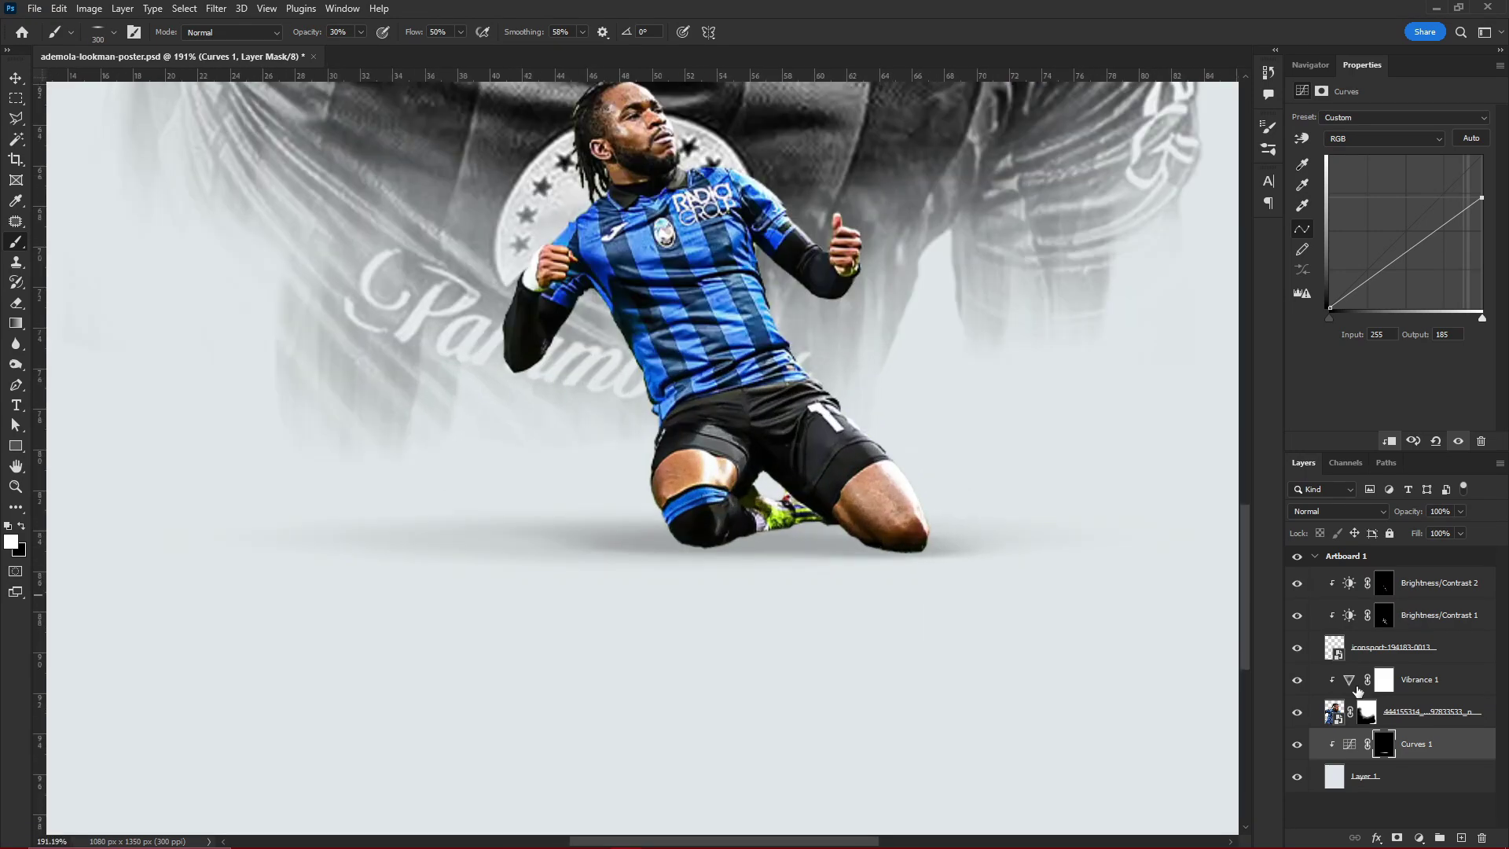
pyautogui.hotkey('ctrl', 'j')
pyautogui.moveTo(1482, 198); pyautogui.dragTo(1482, 229)
pyautogui.hotkey('ctrl', 'i')
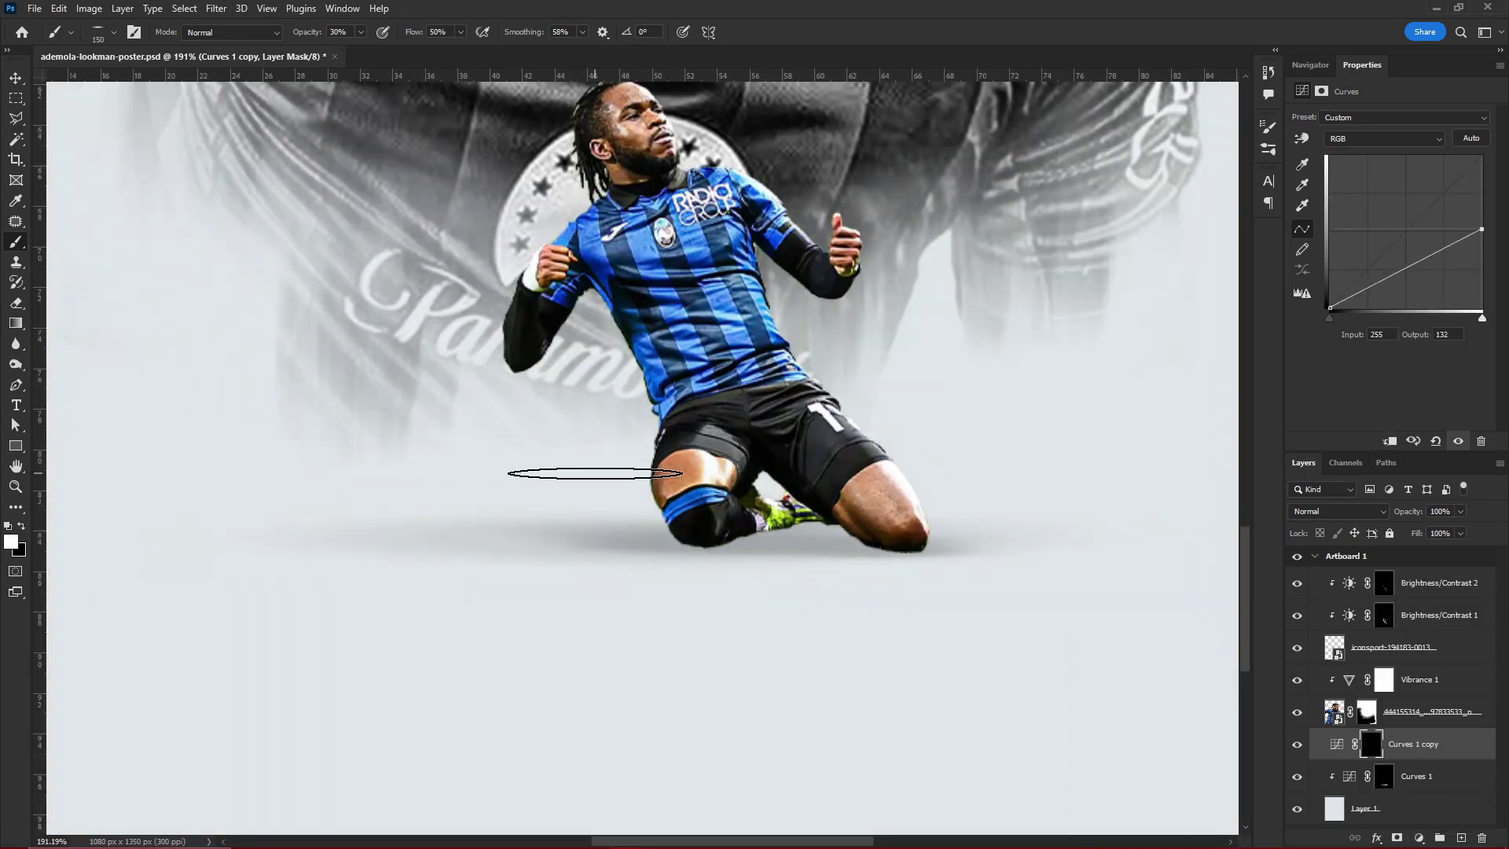
pyautogui.press('[')
pyautogui.press('[')
pyautogui.press('[')
pyautogui.scroll(2, 711, 456)
pyautogui.press('[')
pyautogui.press('[')
pyautogui.press('[')
# - Paint a darker contact shadow under the knees with a smaller brush
pyautogui.moveTo(724, 600); pyautogui.dragTo(898, 628)
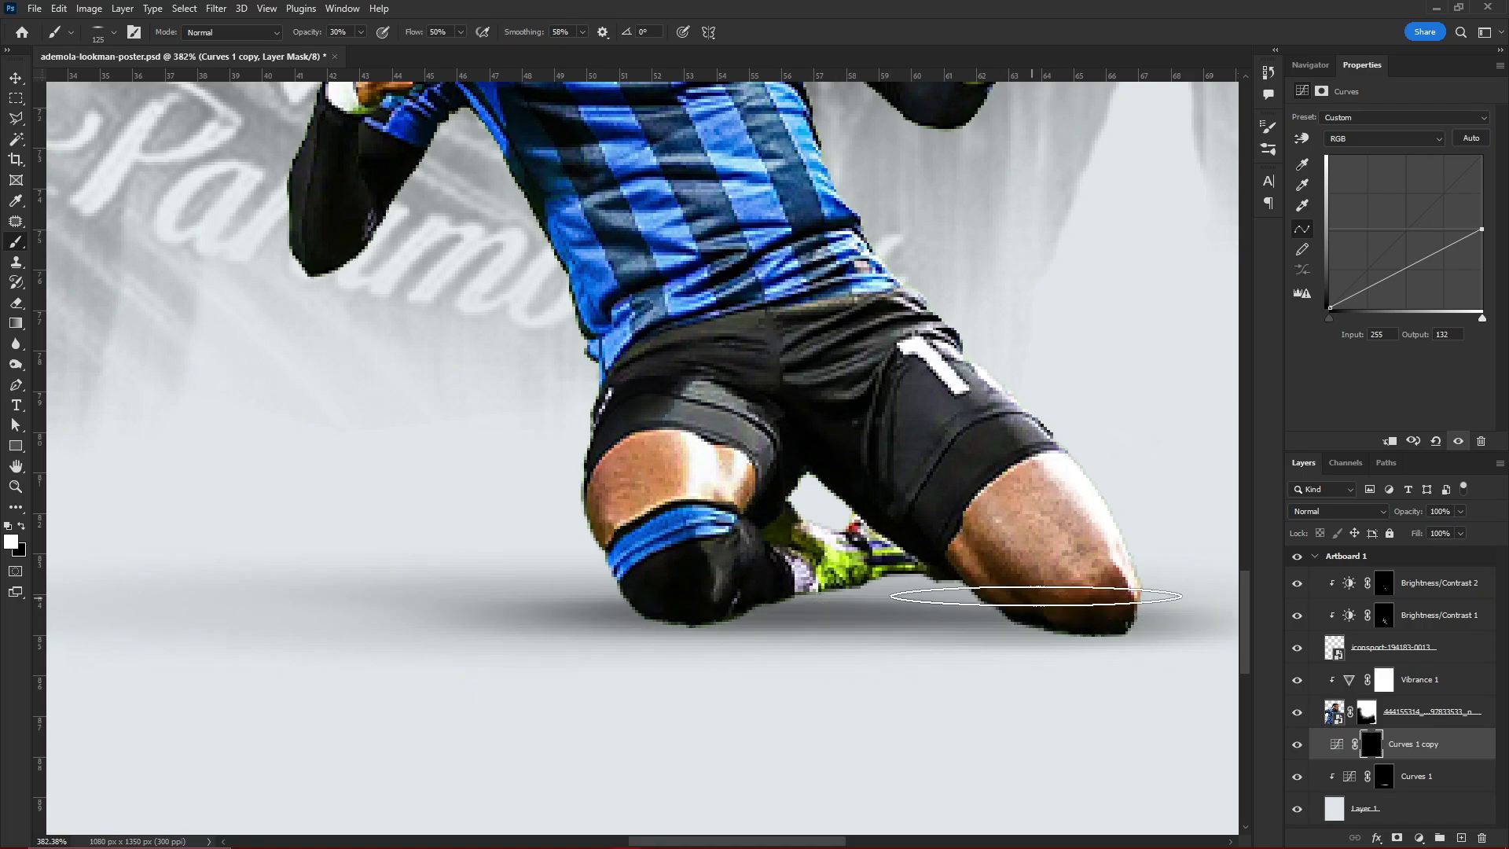
pyautogui.scroll(-5, 897, 628)
pyautogui.scroll(6, 825, 607)
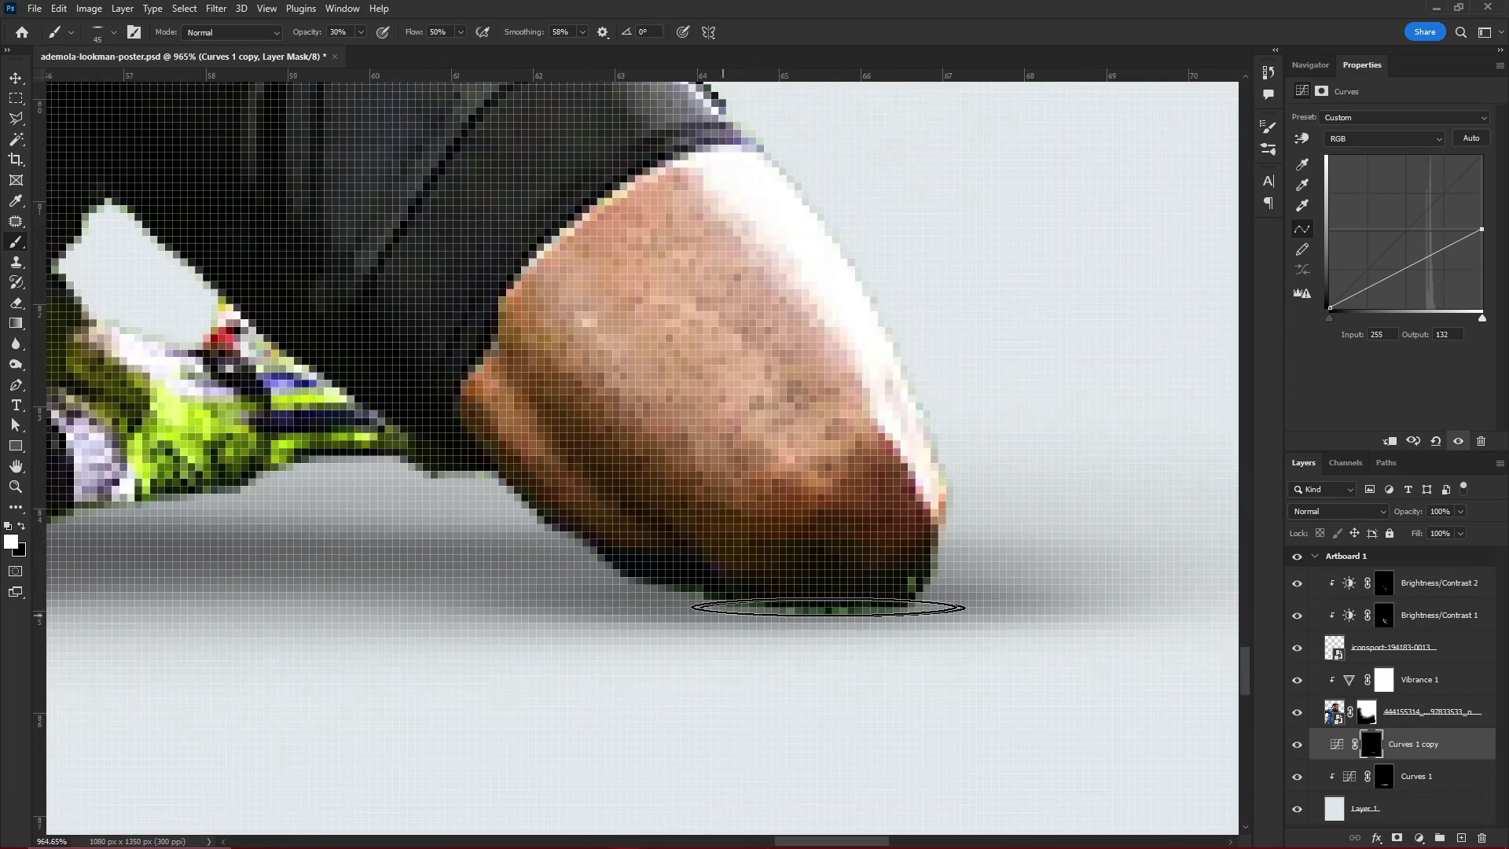
pyautogui.press('[')
pyautogui.press('[')
pyautogui.press('[')
pyautogui.scroll(-1, 715, 562)
pyautogui.scroll(-5, 471, 628)
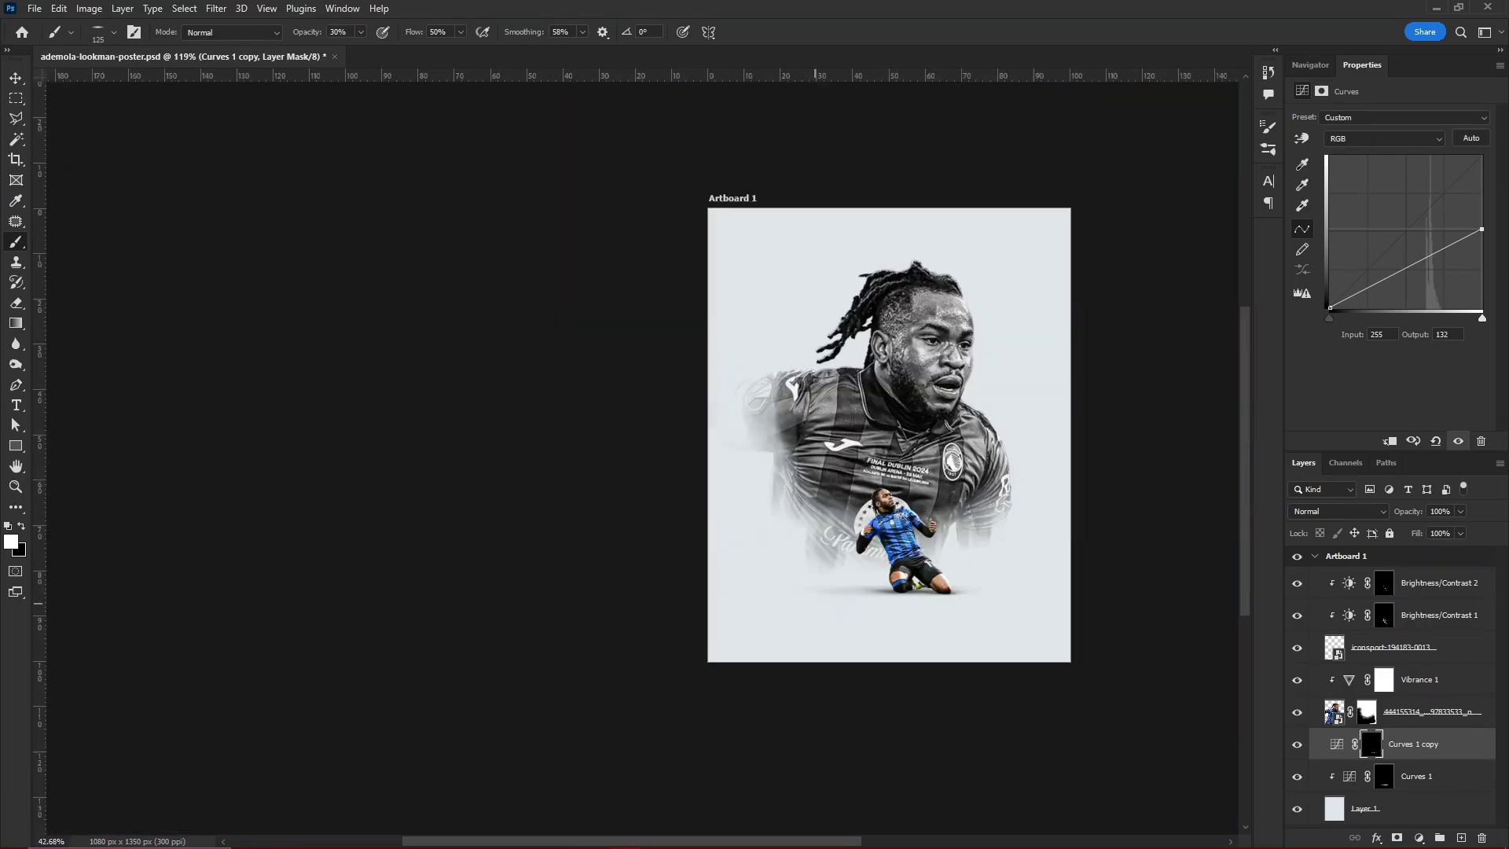
pyautogui.scroll(5, 489, 624)
pyautogui.scroll(-5, 488, 623)
pyautogui.scroll(4, 736, 547)
pyautogui.press('[')
pyautogui.scroll(-5, 736, 472)
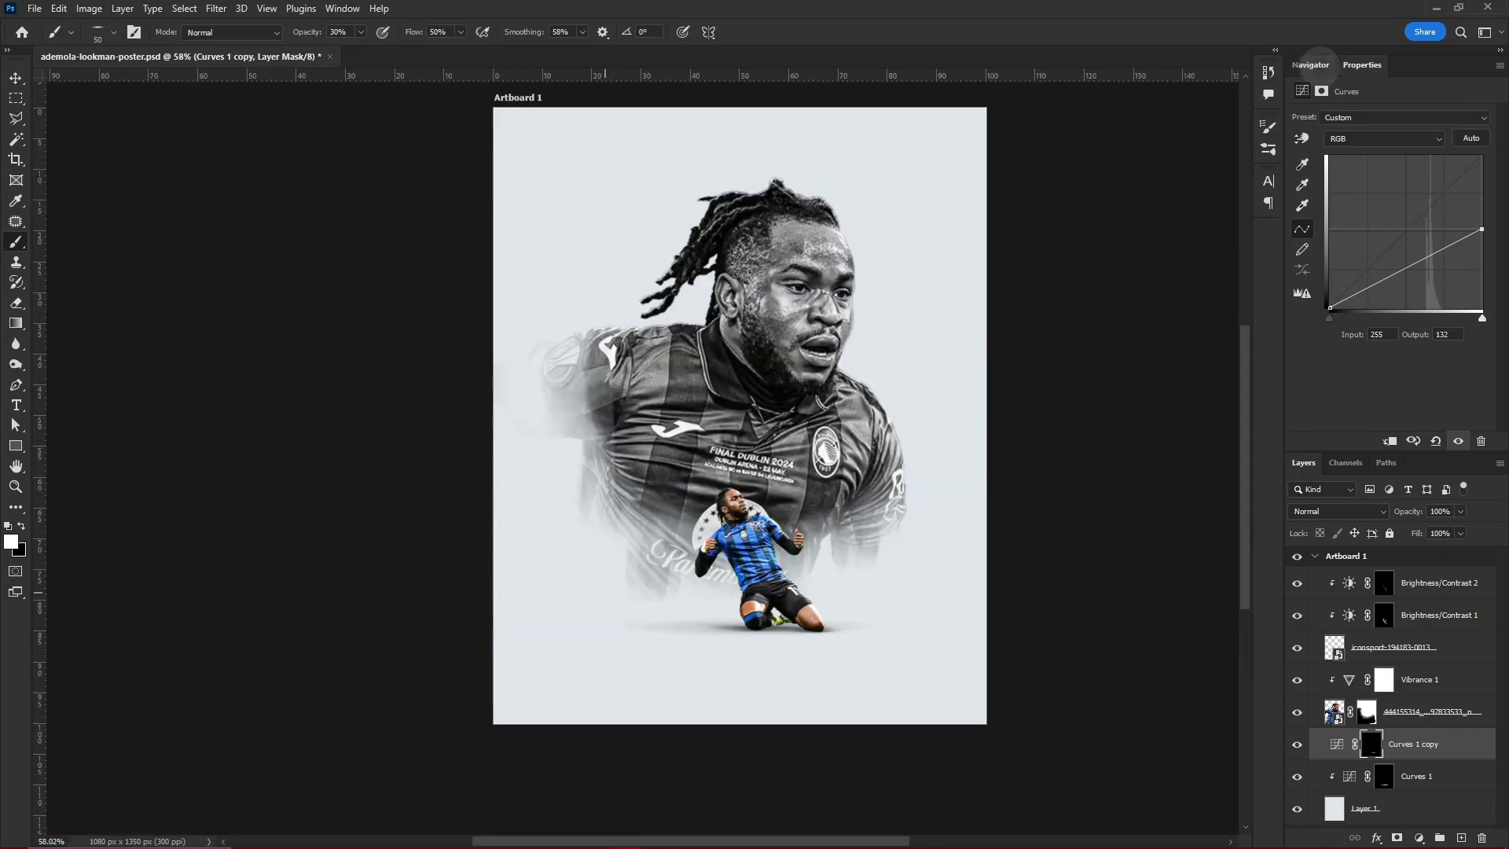
pyautogui.click(1311, 65)
pyautogui.scroll(-2, 736, 471)
pyautogui.scroll(2, 736, 472)
pyautogui.press('v')
pyautogui.click(1414, 711)
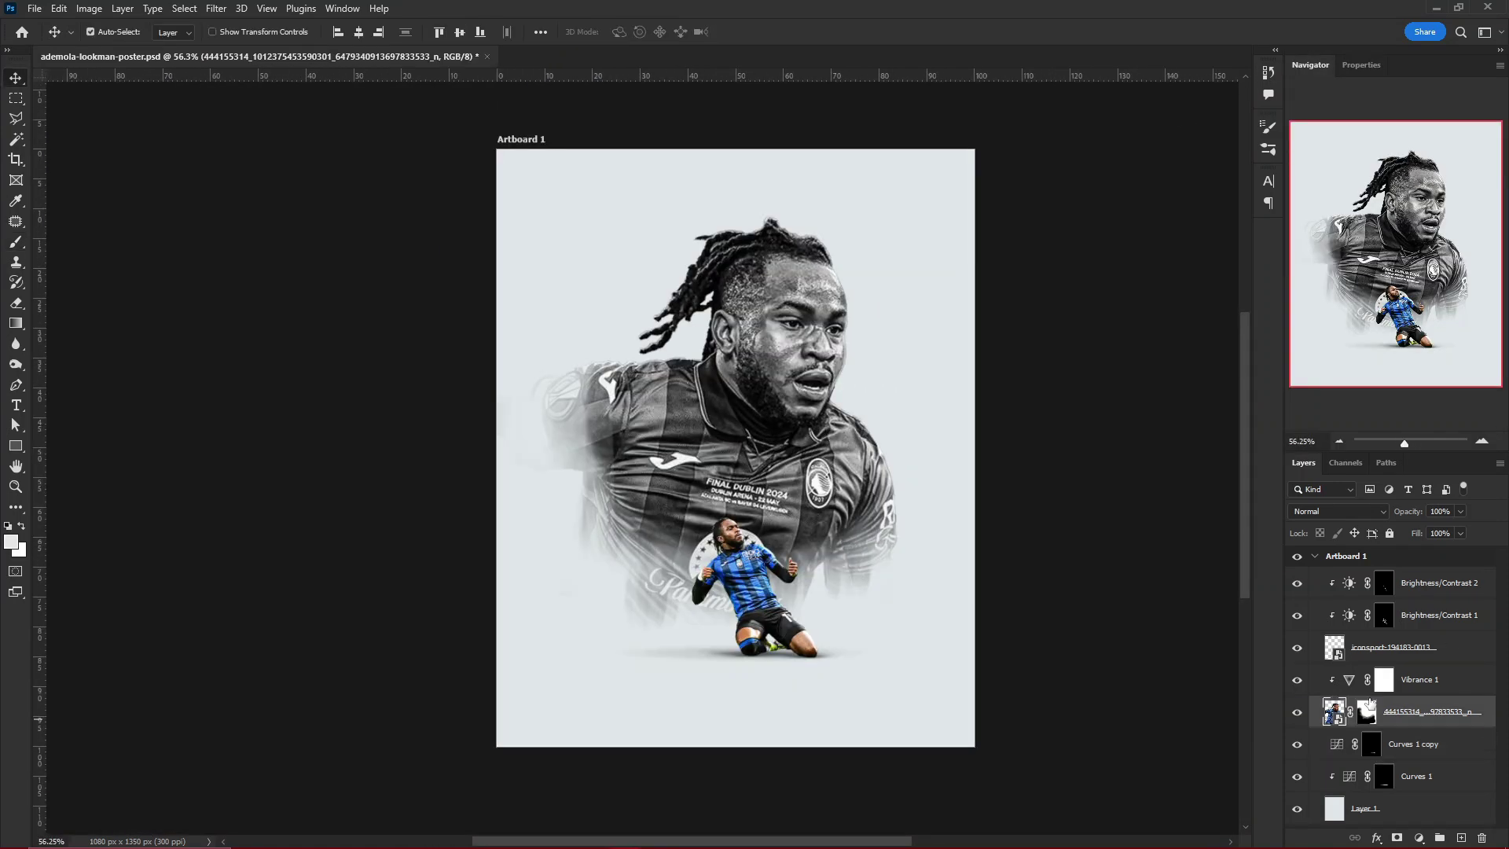
# - Split the player photo's Blend If white slider so its brightest tones drop out
pyautogui.doubleClick(1370, 708)
pyautogui.moveTo(421, 441)
pyautogui.mouseDown()
pyautogui.moveTo(347, 443)
pyautogui.moveTo(387, 472)
pyautogui.moveTo(352, 481)
pyautogui.mouseUp()
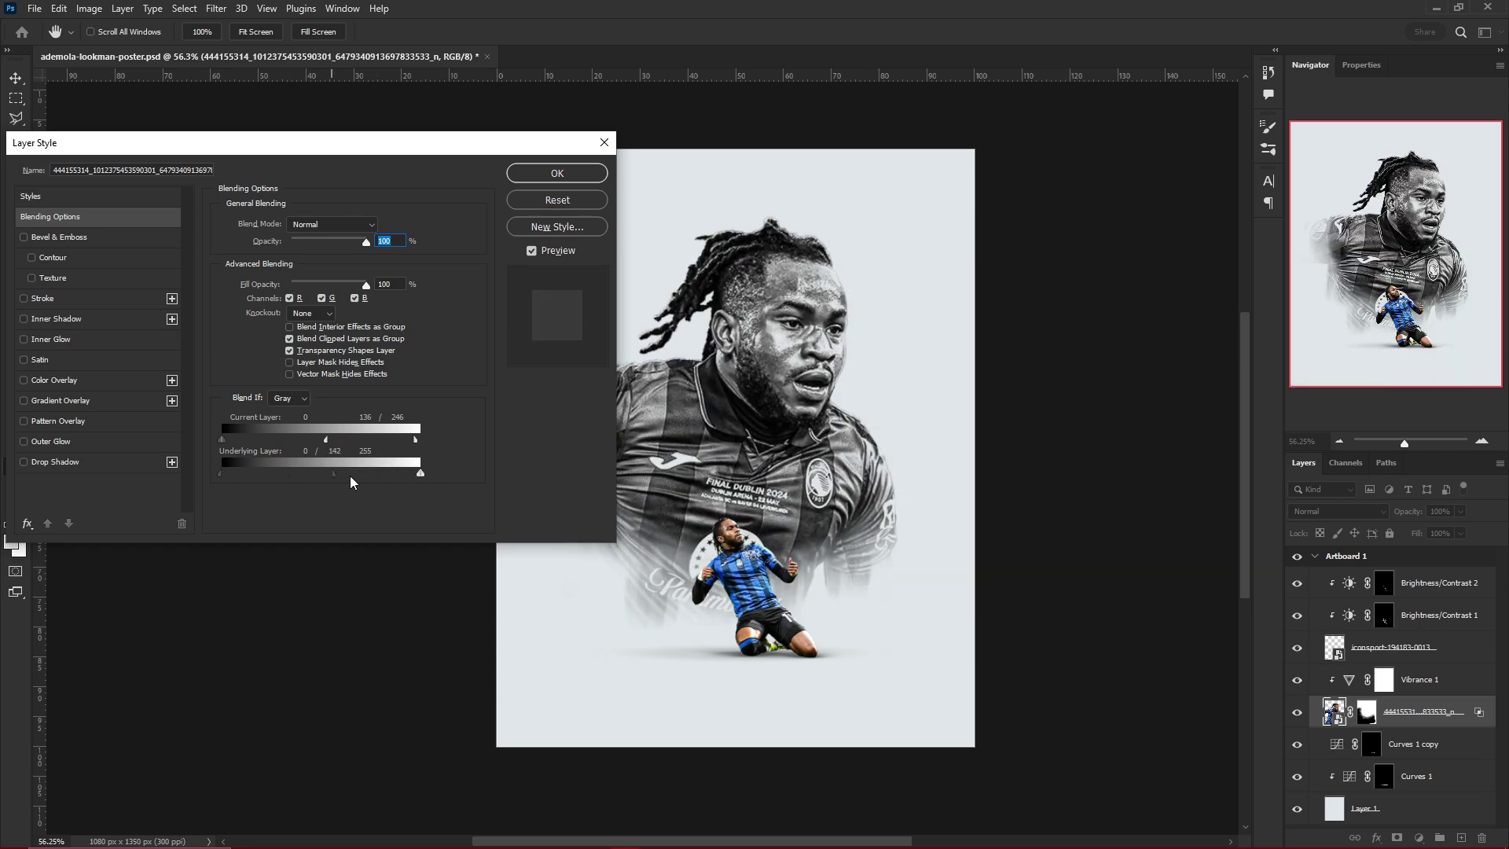
pyautogui.click(557, 173)
pyautogui.scroll(2, 859, 542)
pyautogui.scroll(-1, 860, 539)
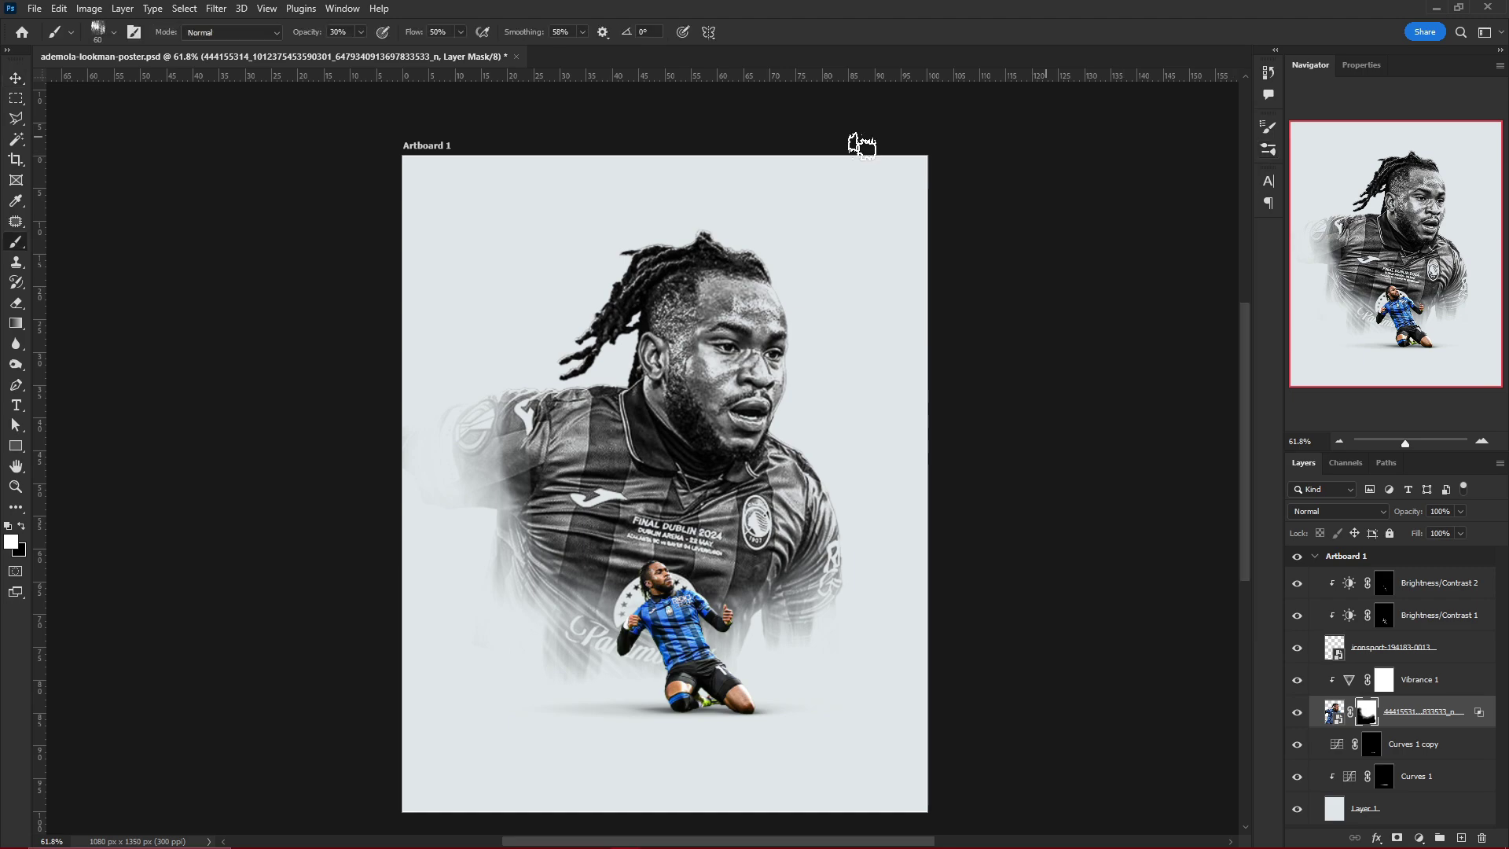
# - Duplicate the darker Curves 1 copy shadow adjustment
pyautogui.press('b')
pyautogui.scroll(10, 778, 653)
pyautogui.scroll(-3, 815, 640)
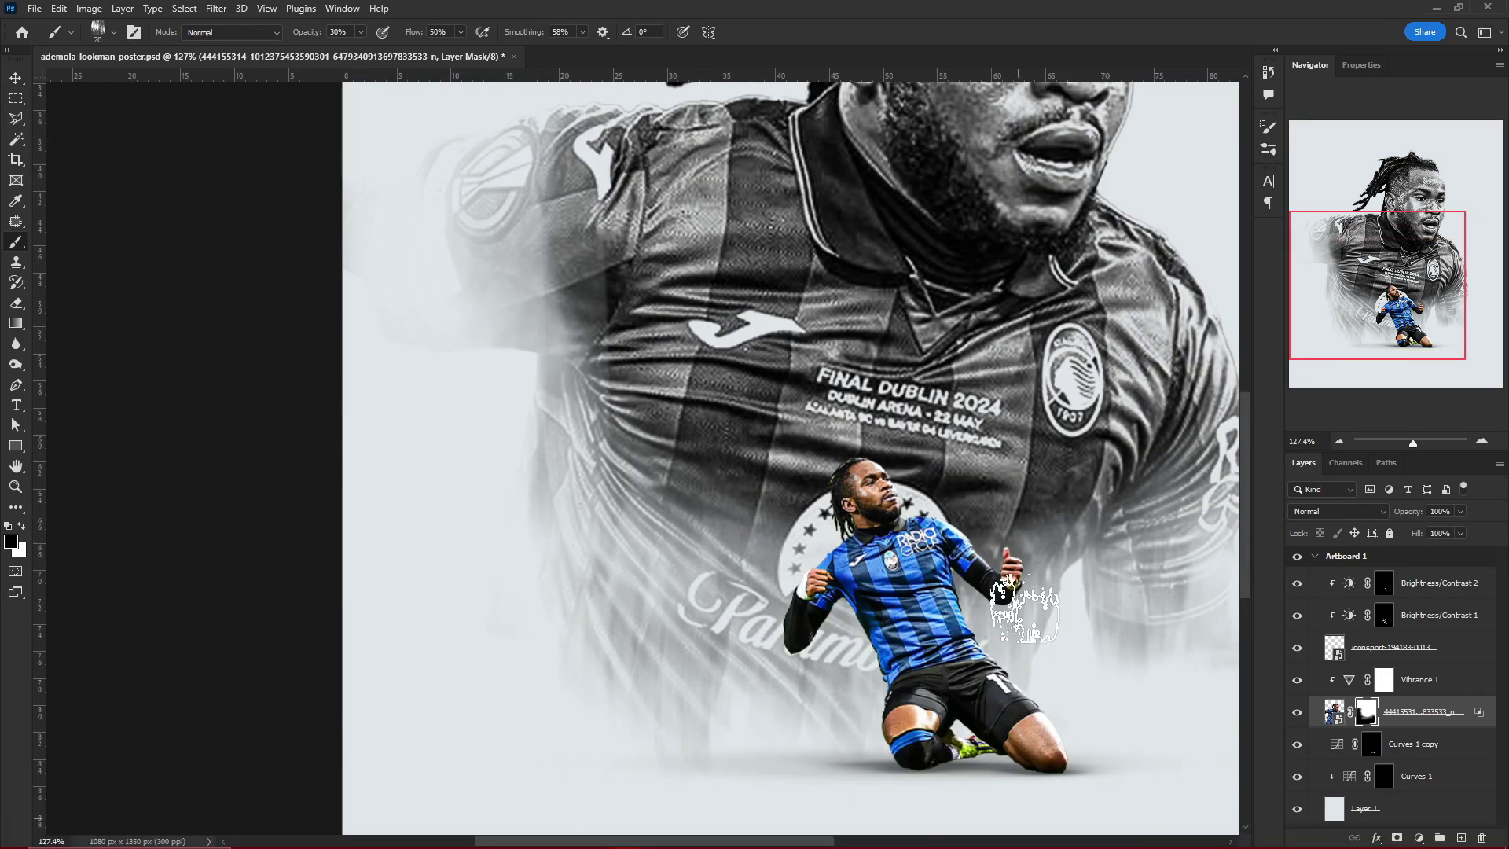
pyautogui.press('v')
pyautogui.scroll(-5, 817, 658)
pyautogui.scroll(3, 818, 659)
pyautogui.scroll(6, 818, 659)
pyautogui.scroll(-3, 818, 659)
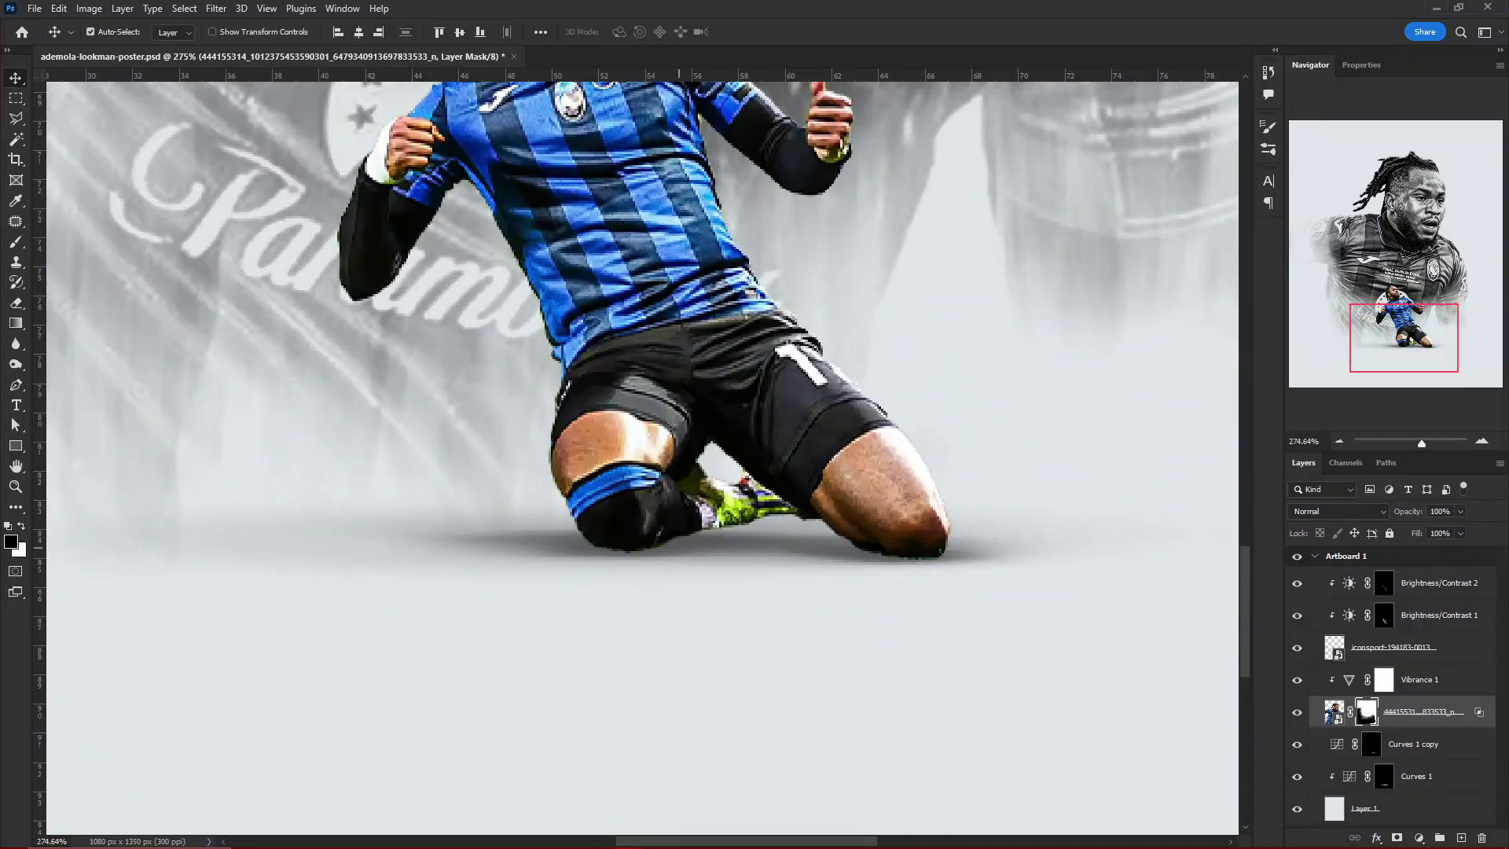
pyautogui.click(1414, 743)
pyautogui.hotkey('ctrl', 'j')
# - Lower Curves 1 copy 2's top point to output 80, invert its mask, set brush to 50%
pyautogui.moveTo(1481, 156); pyautogui.dragTo(1480, 262)
pyautogui.hotkey('ctrl', '0')
pyautogui.scroll(3, 1022, 486)
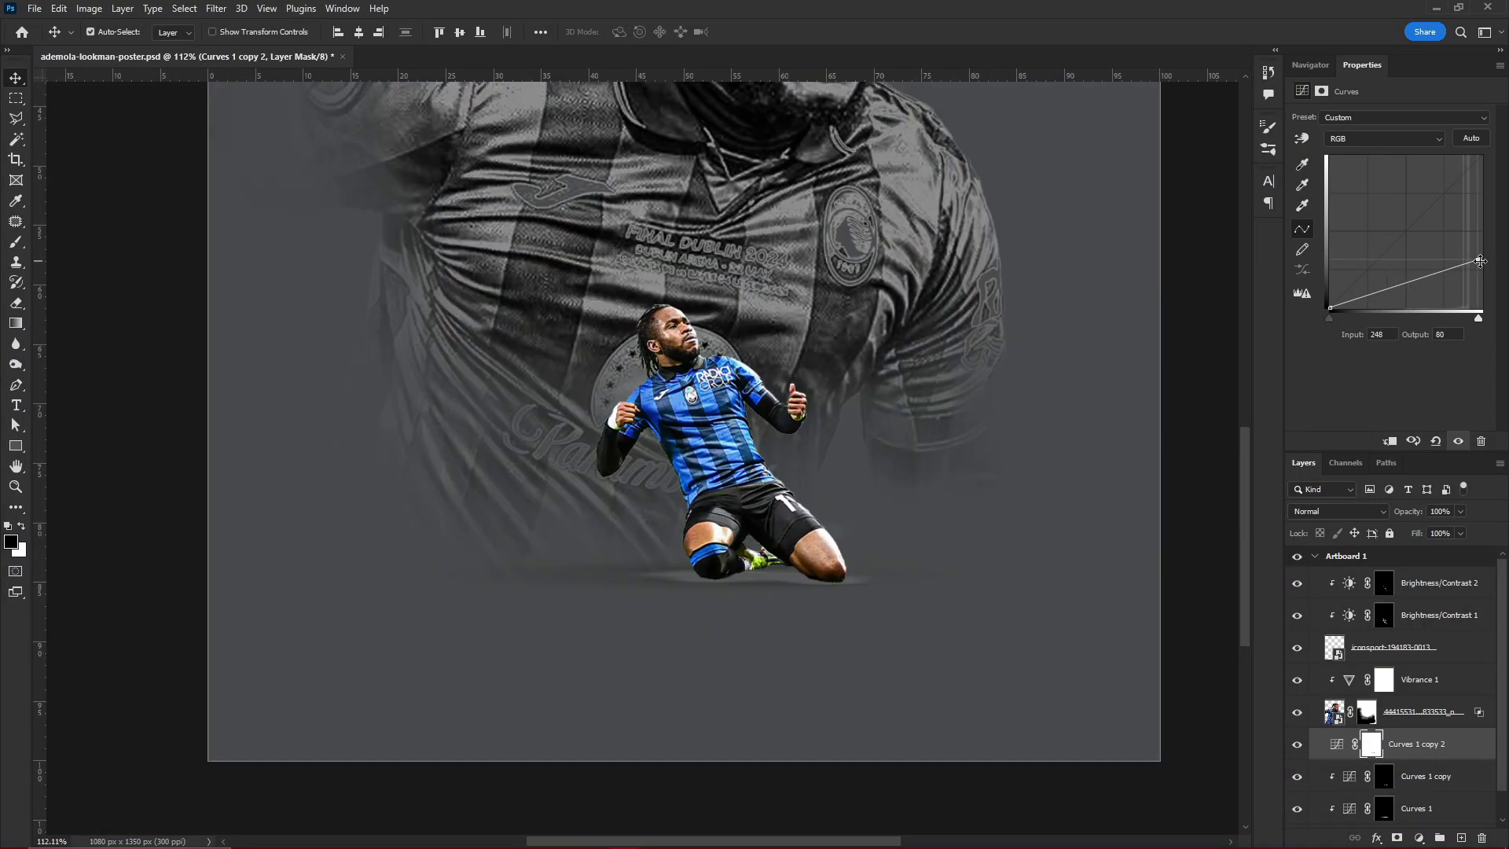
pyautogui.press('b')
pyautogui.press('F5')
pyautogui.write('50')
pyautogui.press('F5')
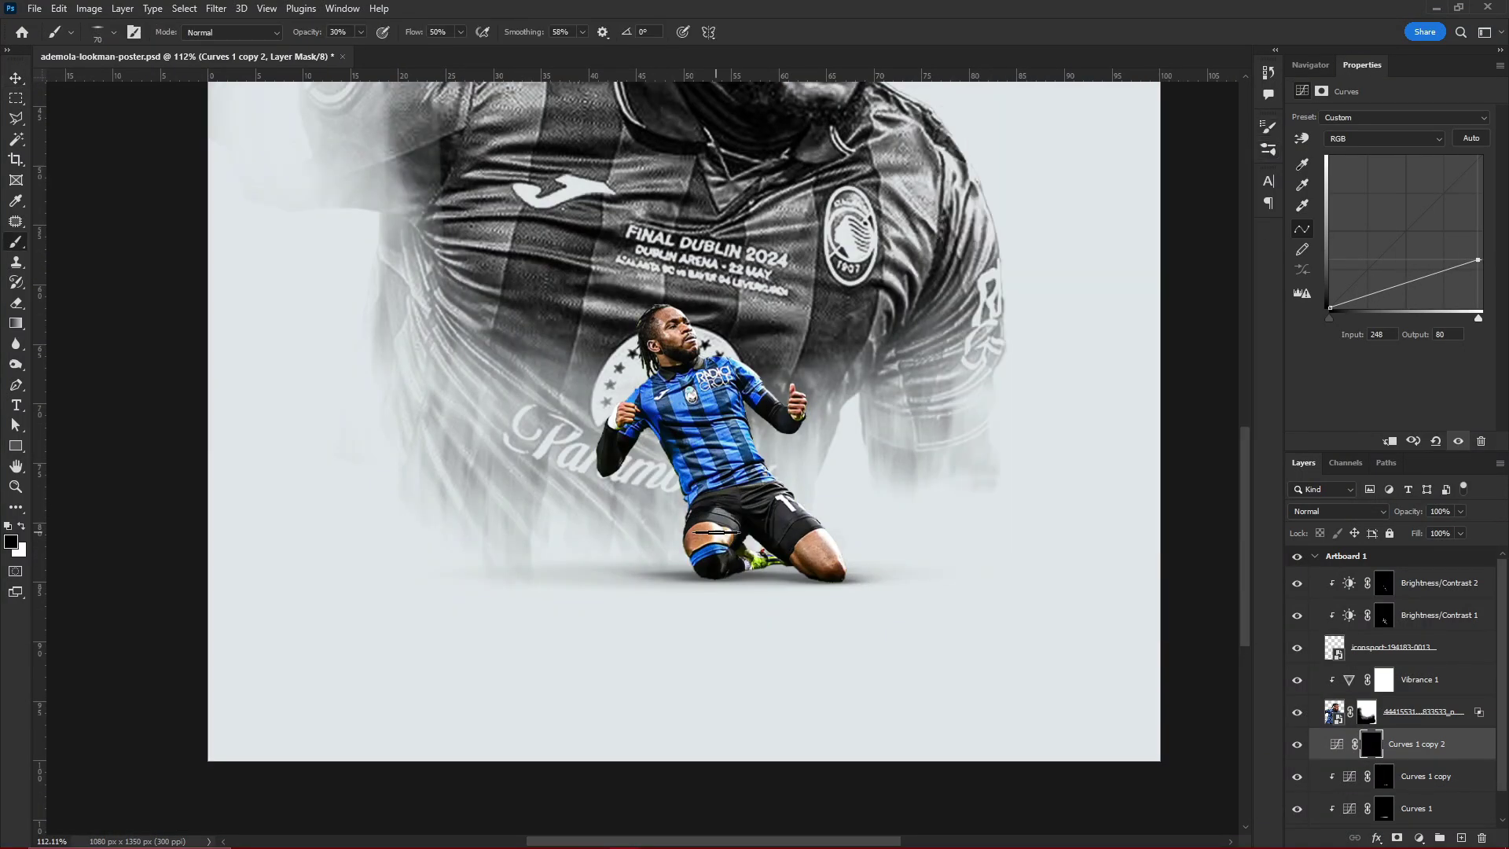
pyautogui.press('x')
pyautogui.scroll(10, 728, 586)
# - Paint the dark contact shadow directly under the player's knee
pyautogui.moveTo(919, 503); pyautogui.dragTo(457, 497)
pyautogui.hotkey('ctrl', '0')
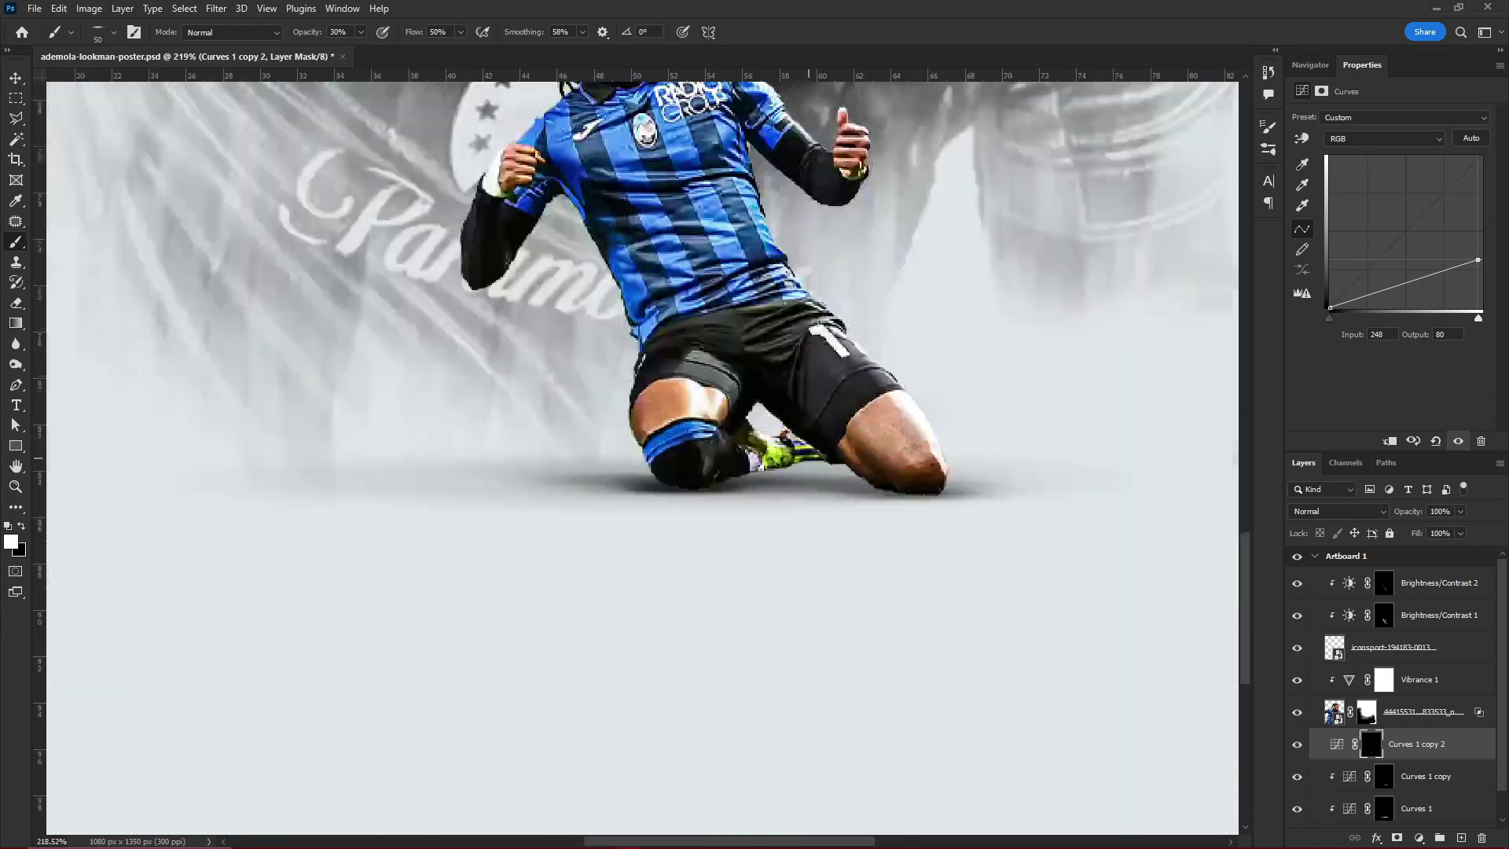
pyautogui.scroll(10, 865, 472)
pyautogui.moveTo(928, 511); pyautogui.dragTo(393, 505)
pyautogui.scroll(-10, 392, 506)
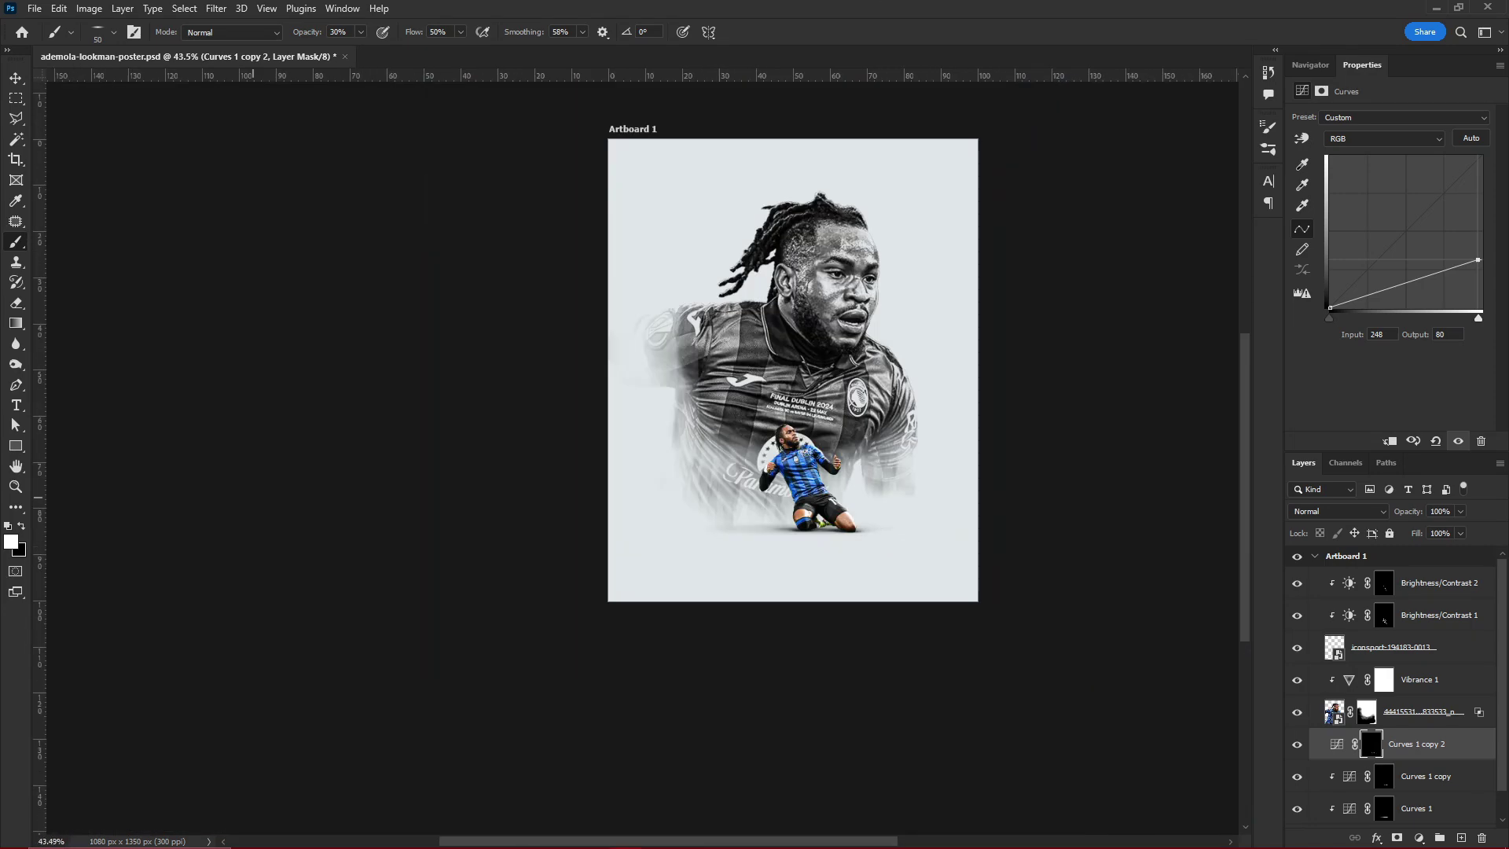
pyautogui.press('v')
pyautogui.scroll(2, 754, 440)
pyautogui.click(1310, 64)
pyautogui.scroll(2, 754, 440)
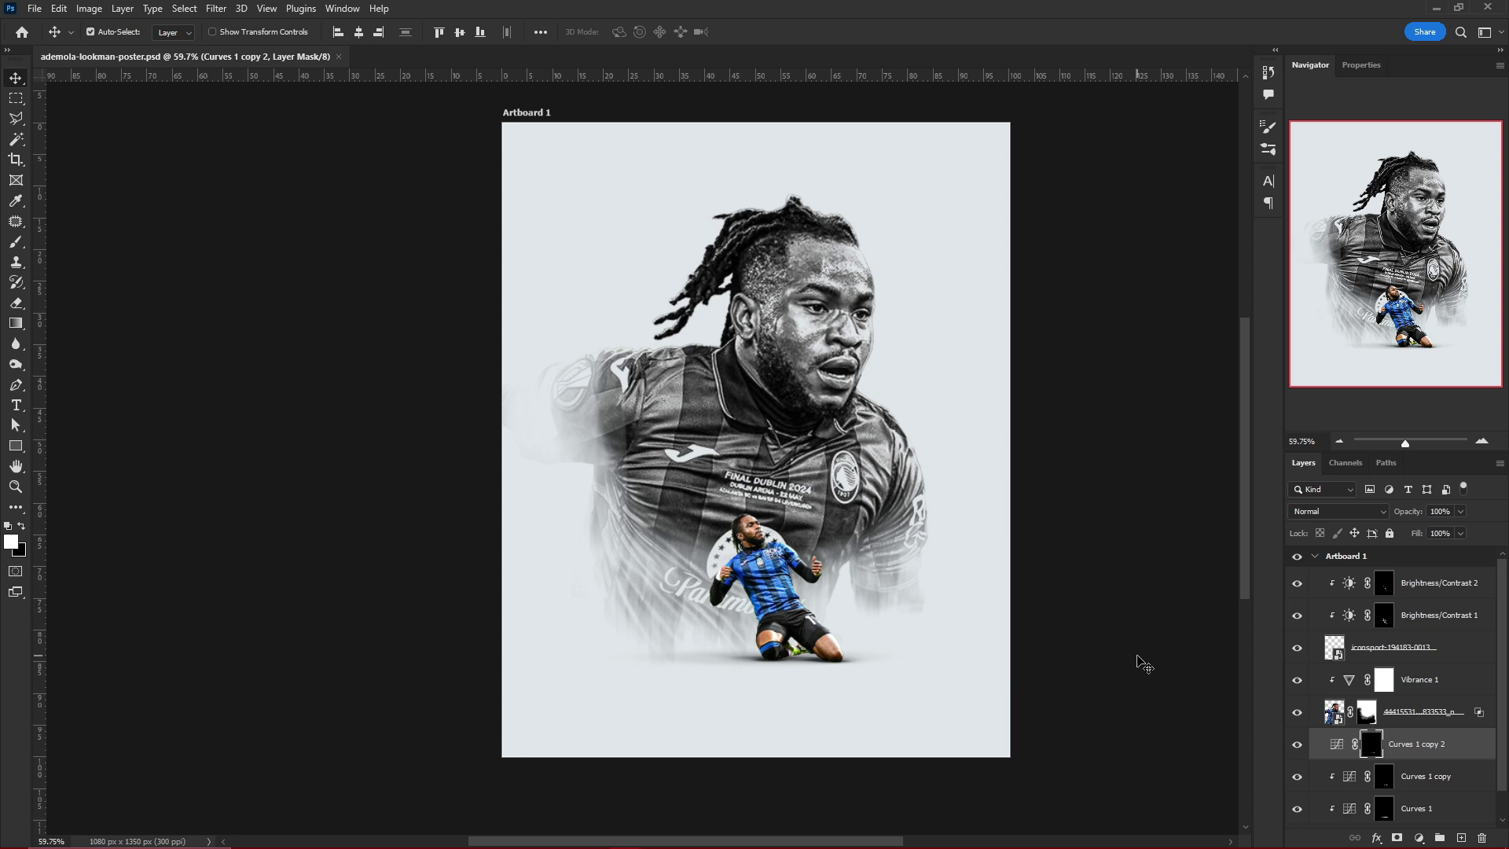
pyautogui.moveTo(813, 844)
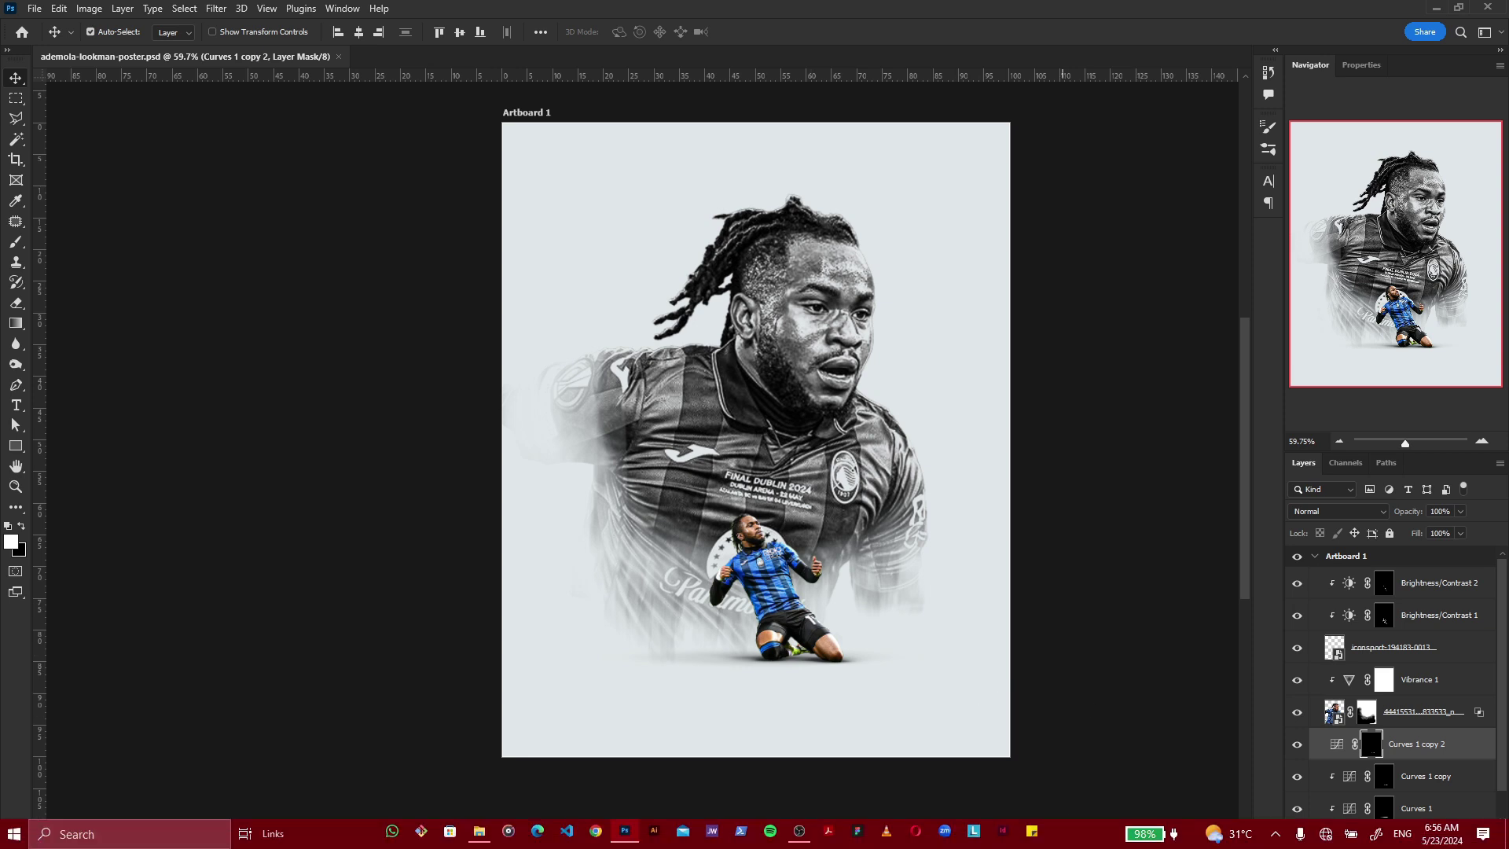
# - Create a text layer near the top-left set in the blocky Gore Rough font
pyautogui.hotkey('ctrl', 'shift', 'alt', 'n')
pyautogui.press('t')
pyautogui.click(557, 187)
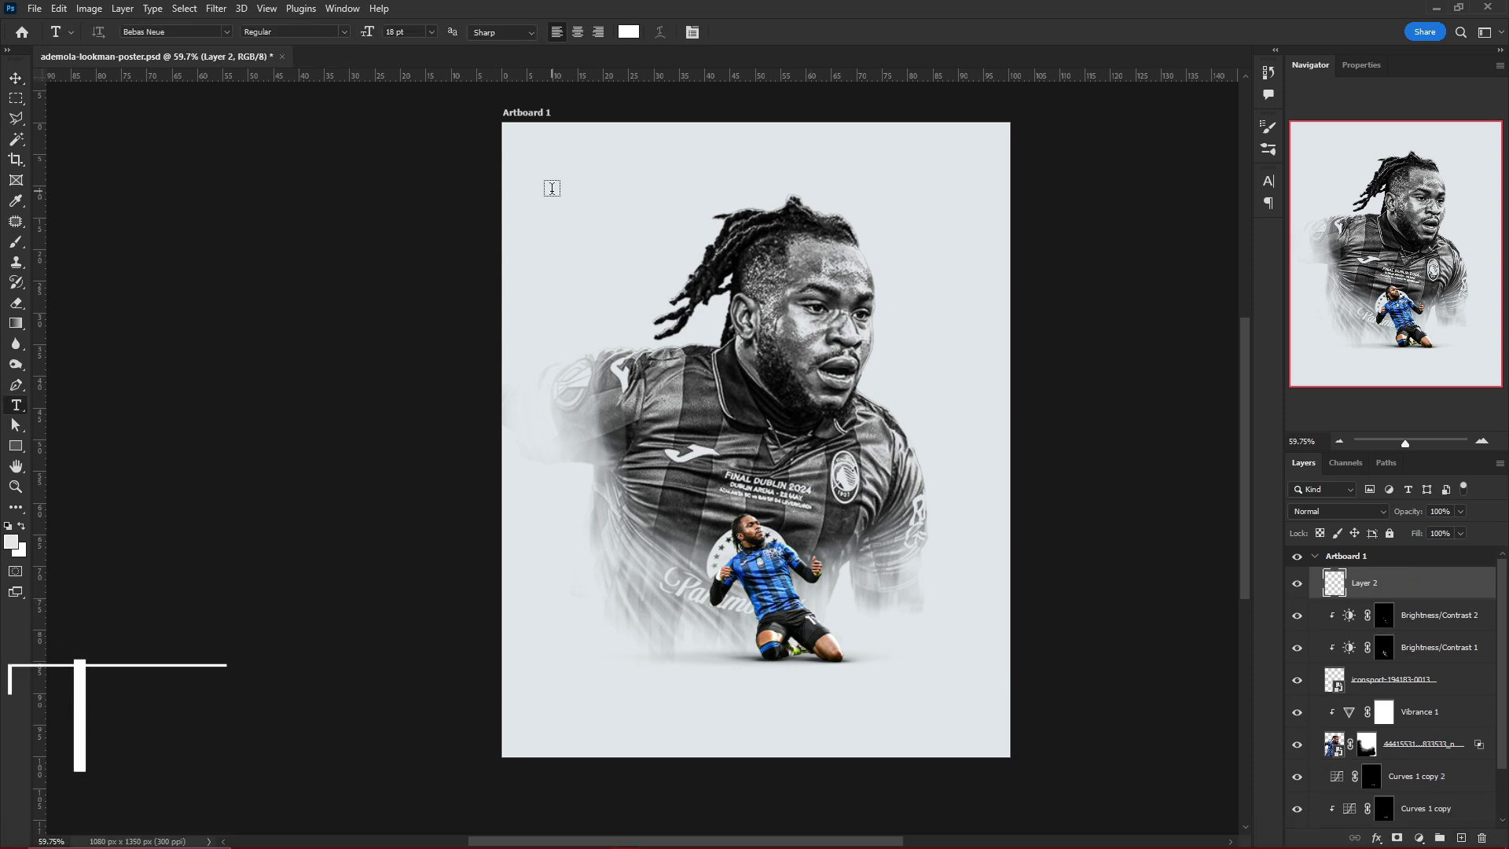
pyautogui.write('ADEMOLA')
pyautogui.hotkey('ctrl', 'Return')
pyautogui.click(173, 31)
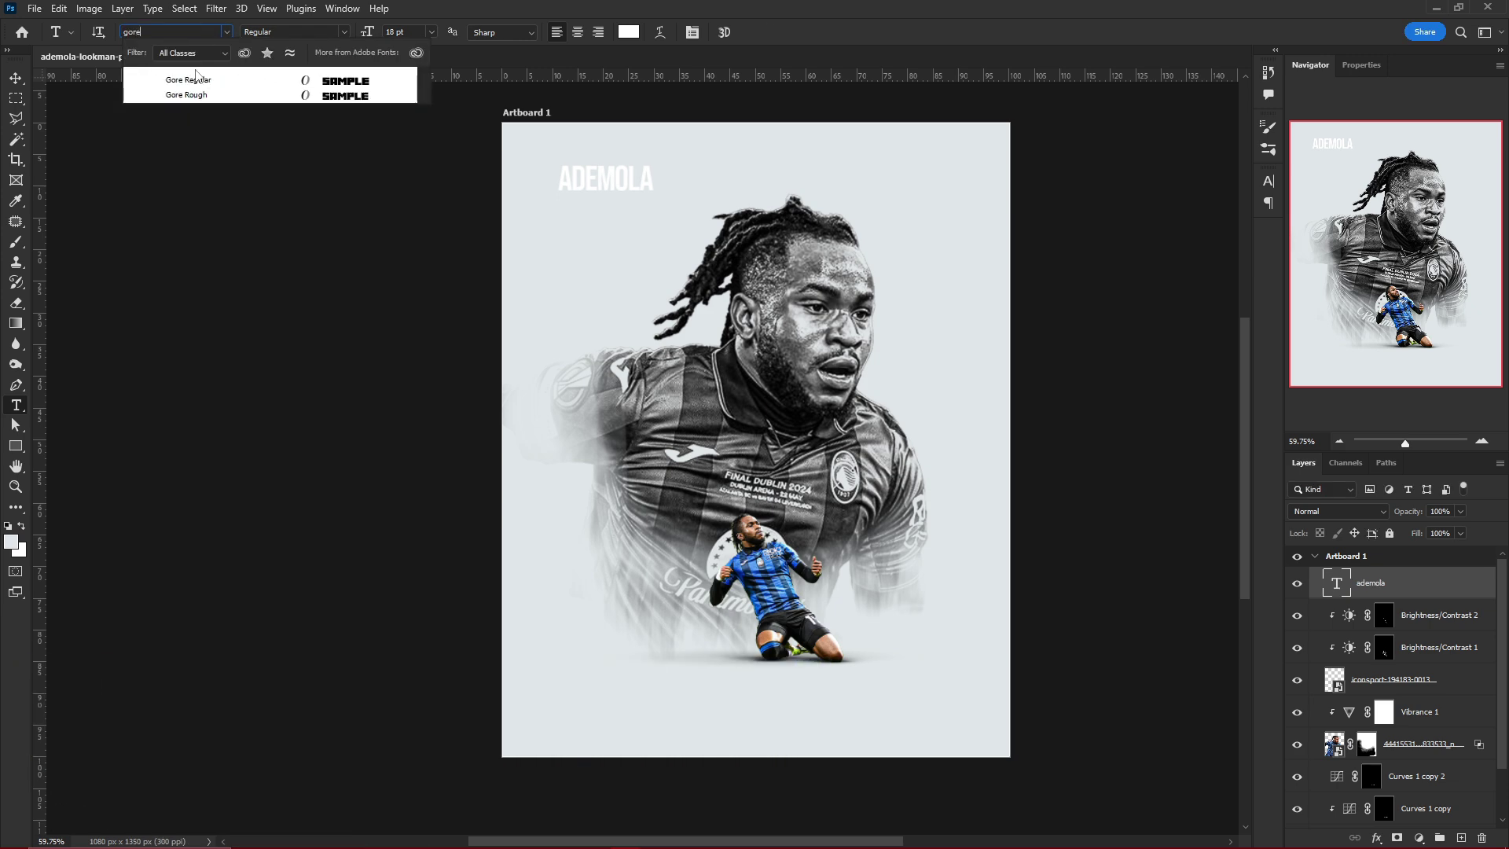
pyautogui.click(191, 104)
pyautogui.press('v')
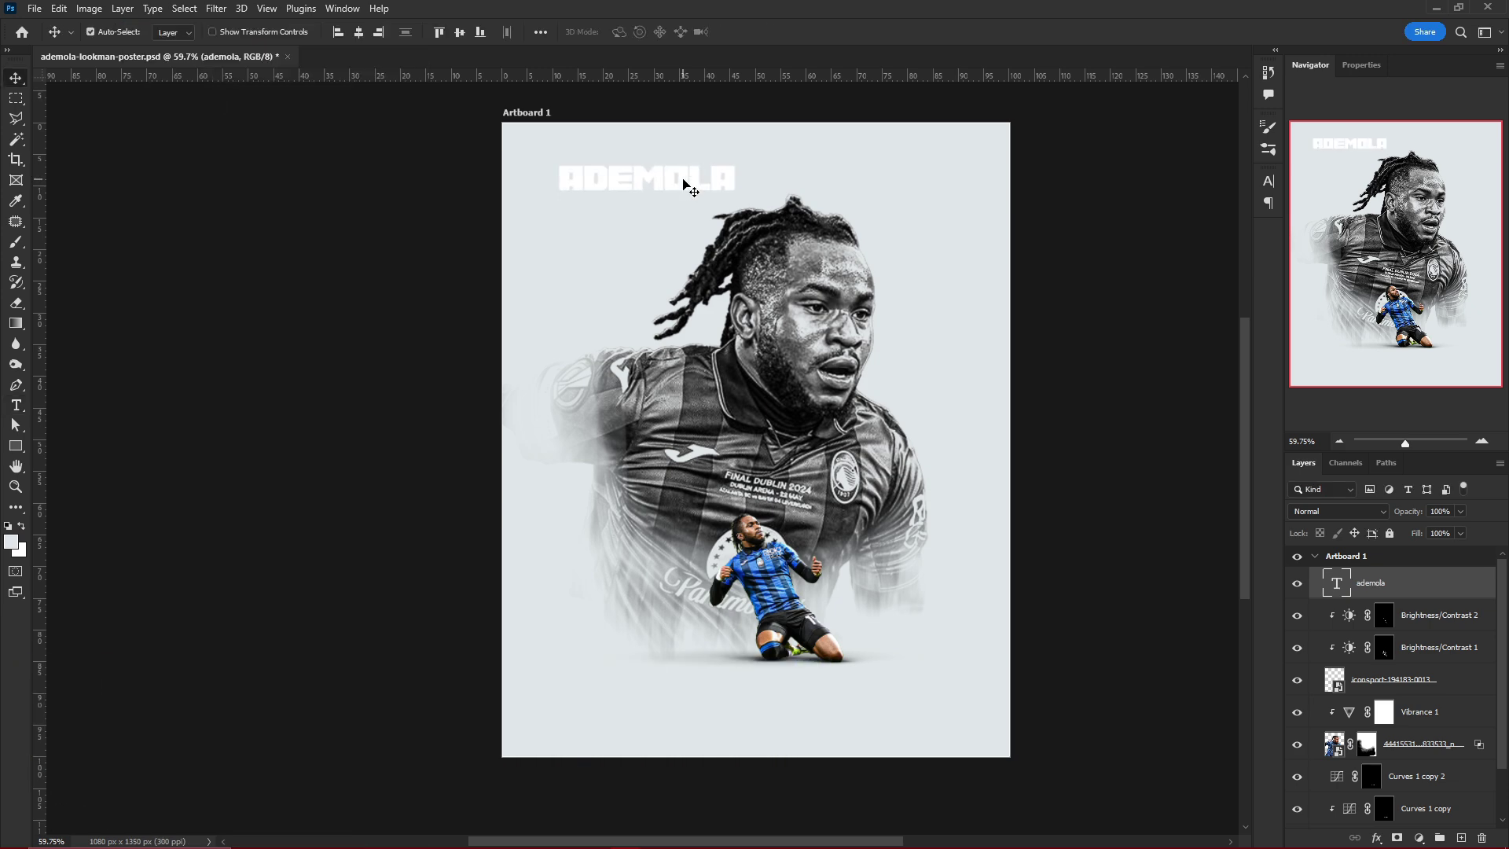
# - Make two stacked text lines reading LOOK and MAN
pyautogui.doubleClick(684, 185)
pyautogui.write('LOOK')
pyautogui.hotkey('ctrl', 'Return')
pyautogui.moveTo(663, 185); pyautogui.dragTo(647, 212)
pyautogui.doubleClick(647, 212)
pyautogui.write('MA')
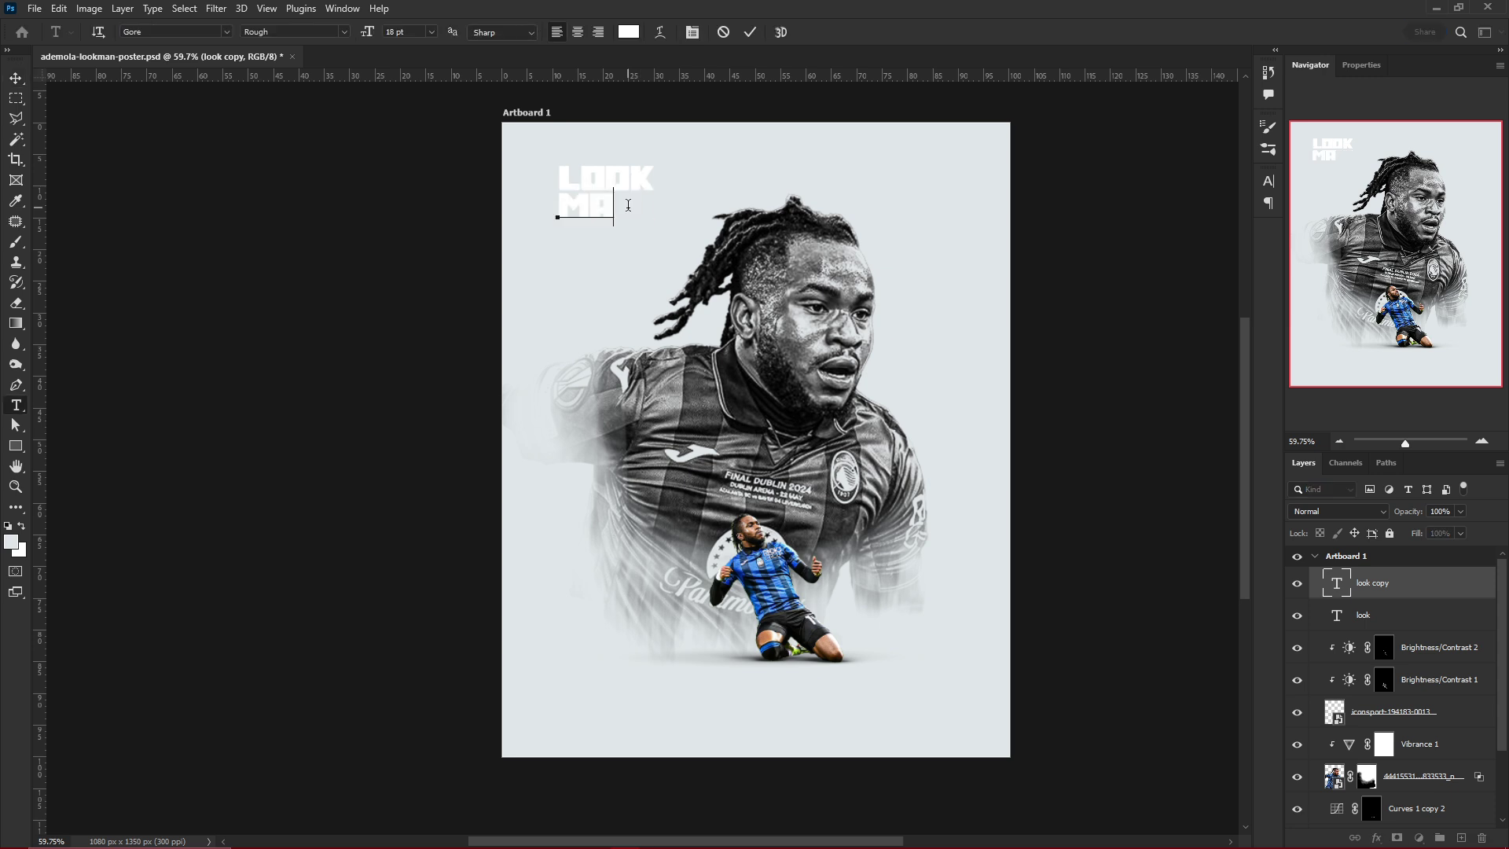
pyautogui.write('N')
pyautogui.hotkey('ctrl', 'Return')
# - Colour both the LOOK and MAN text a darker grey
pyautogui.press('i')
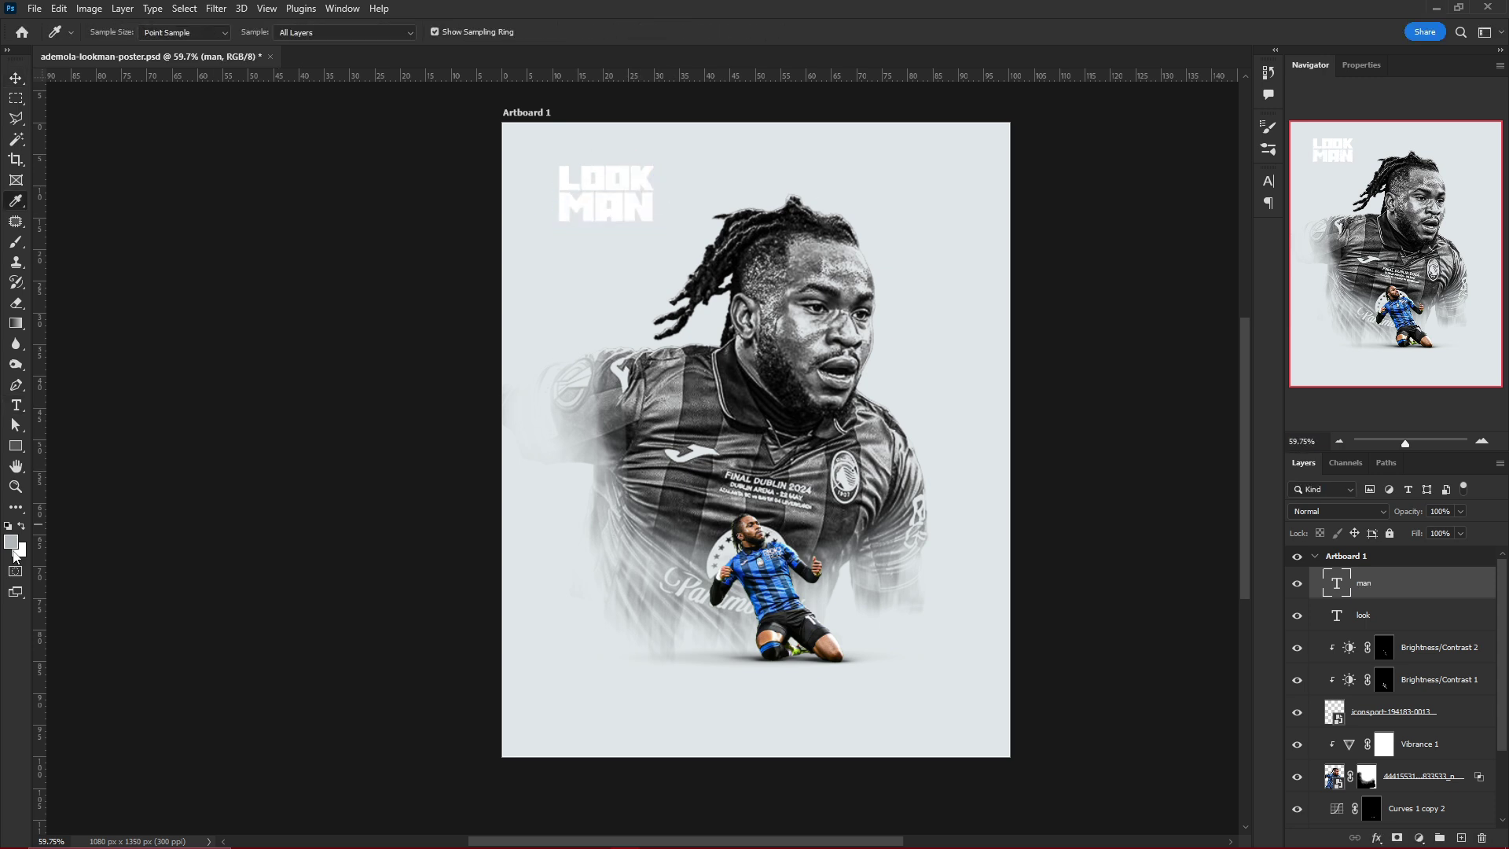
pyautogui.click(11, 544)
pyautogui.click(764, 692)
pyautogui.click(1121, 566)
pyautogui.hotkey('alt', 'BackSpace')
pyautogui.press('v')
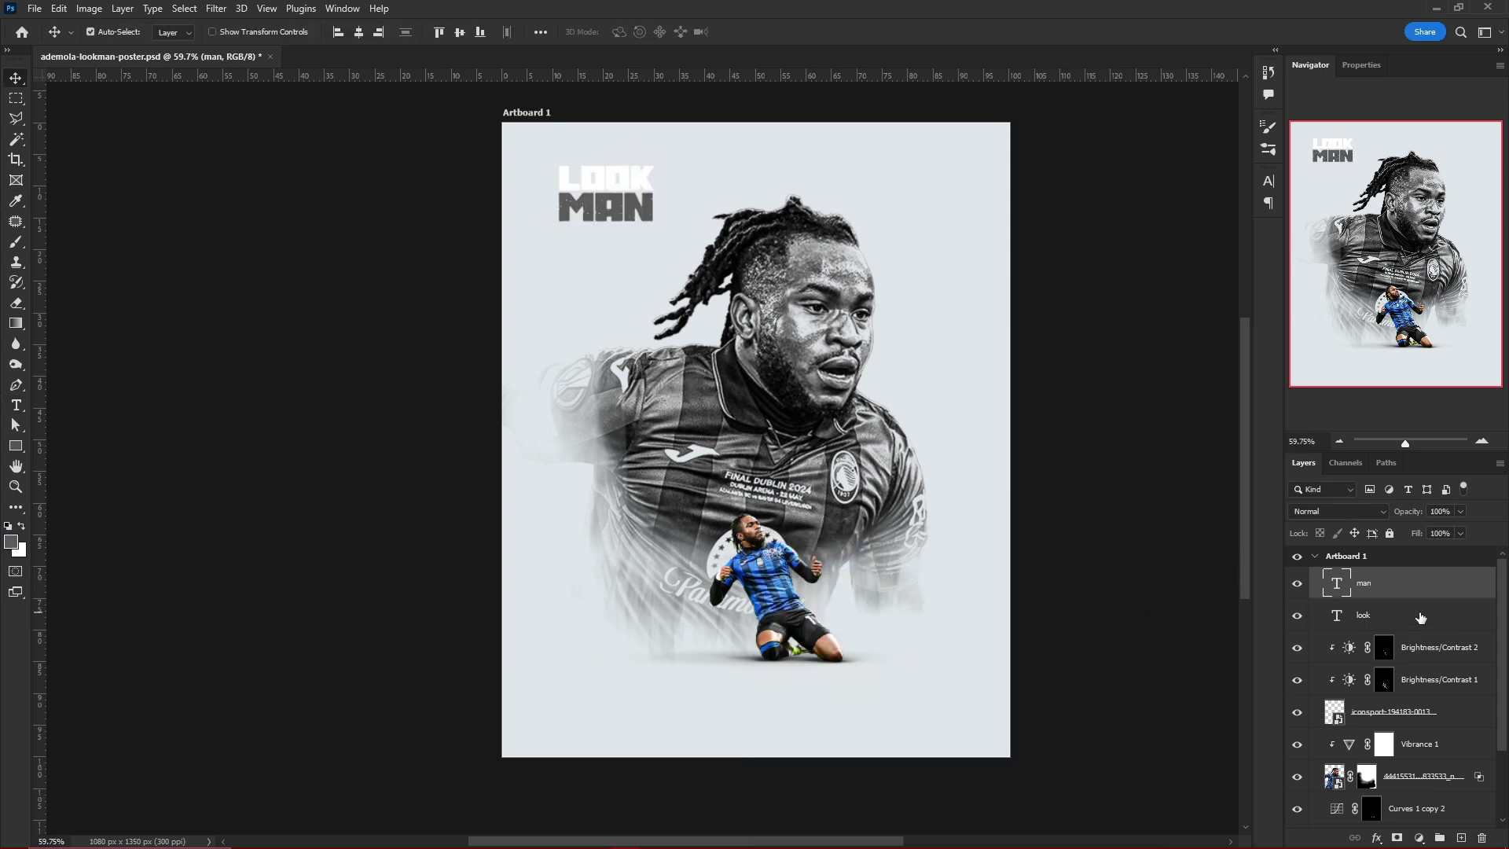
pyautogui.click(1421, 618)
pyautogui.hotkey('alt', 'BackSpace')
pyautogui.hotkey('ctrl', 'j')
pyautogui.click(1297, 615)
# - Merge LOOK MAN into a smart object, scale it to about 320%, and place it behind the photo
pyautogui.keyDown('ctrl'); pyautogui.click(1392, 583); pyautogui.keyUp('ctrl')
pyautogui.hotkey('ctrl', 'e')
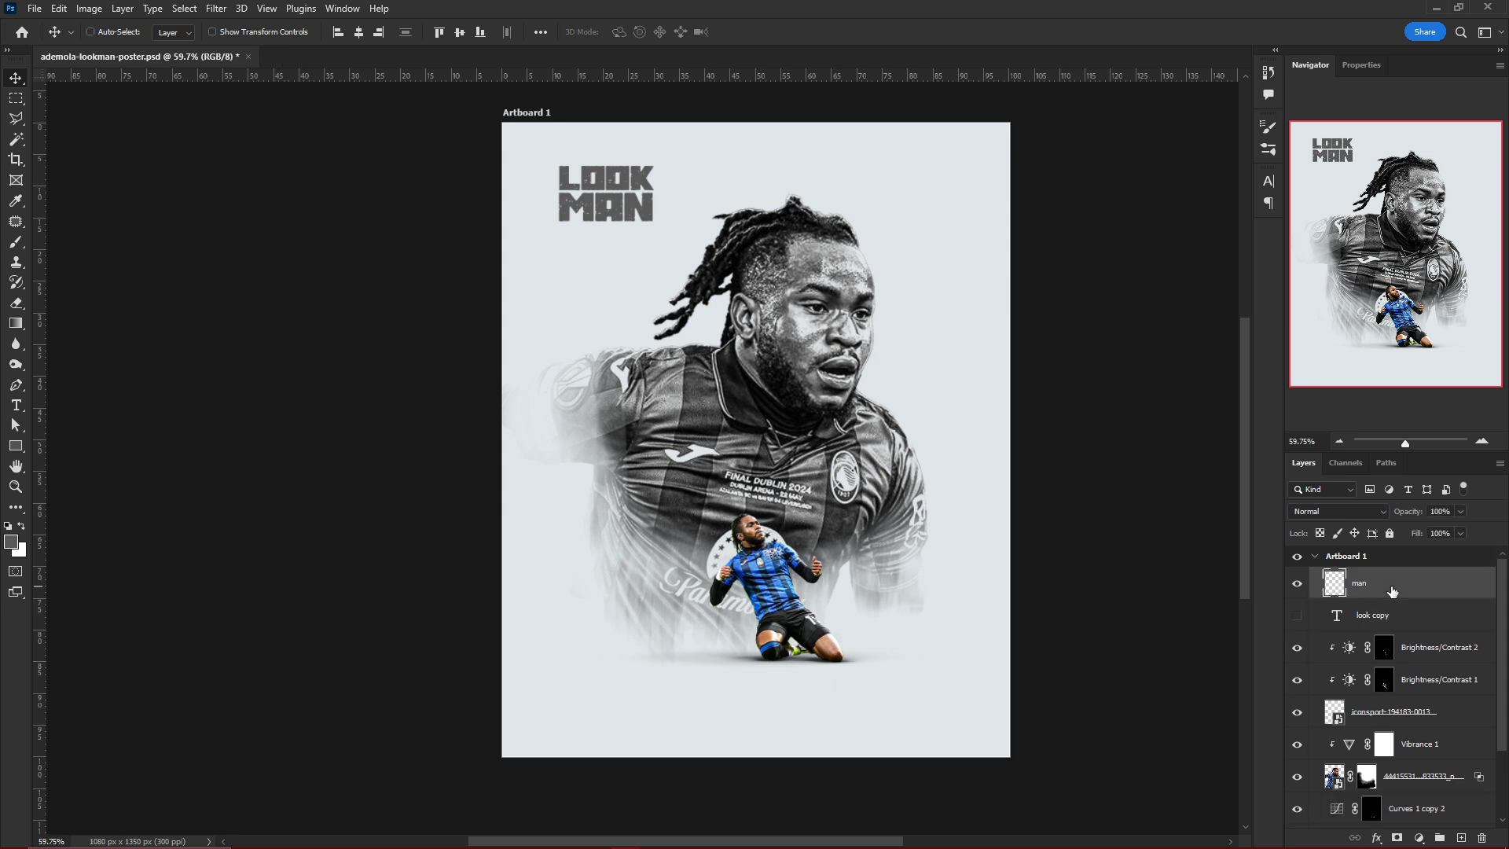
pyautogui.rightClick(1392, 589)
pyautogui.click(1206, 522)
pyautogui.hotkey('ctrl', 't')
pyautogui.moveTo(605, 223); pyautogui.dragTo(759, 358)
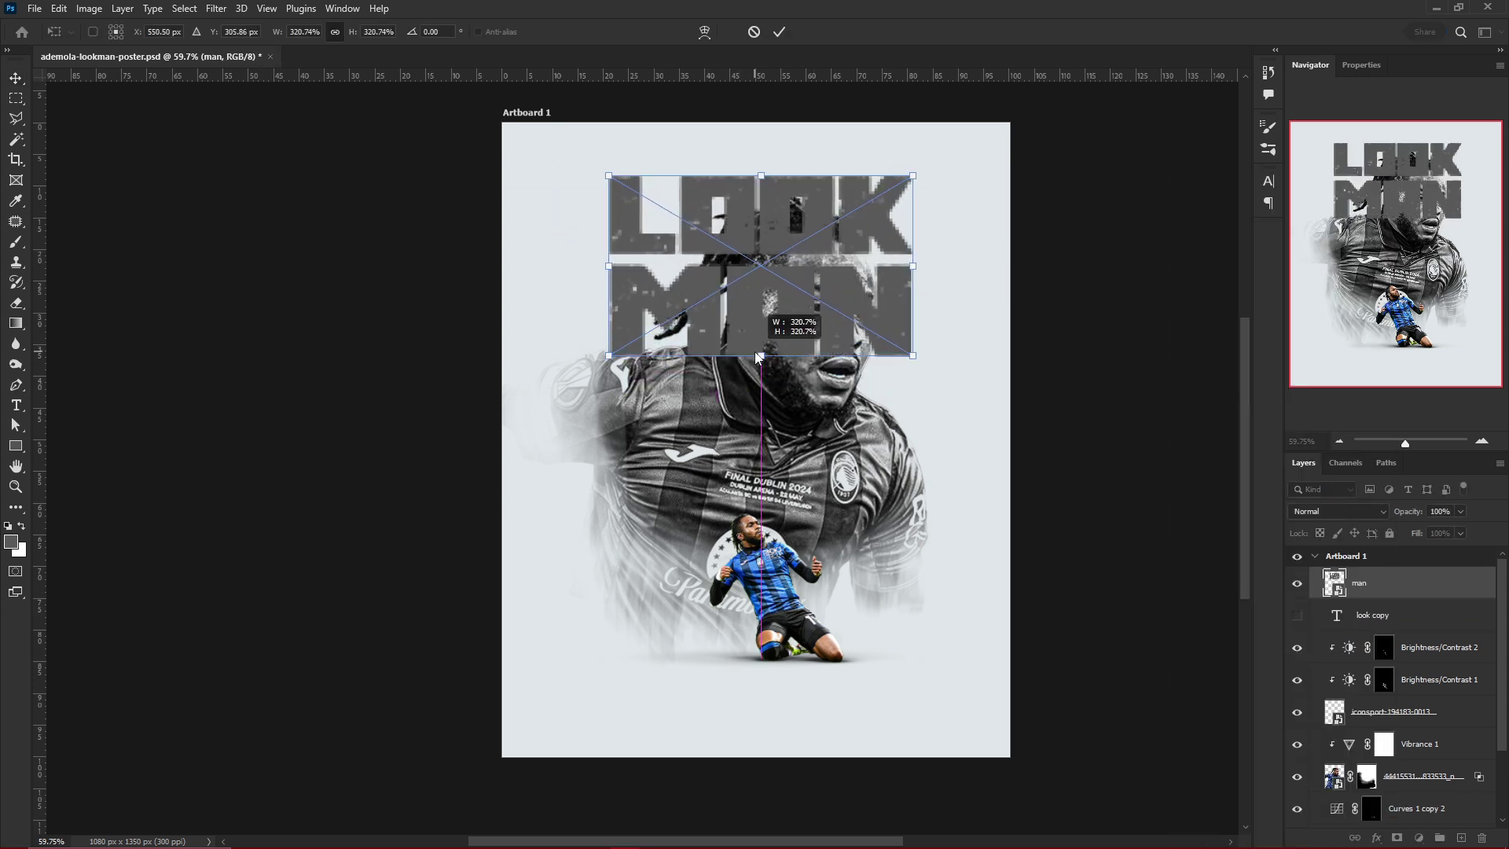
pyautogui.press('Return')
pyautogui.moveTo(1359, 583); pyautogui.dragTo(1336, 730)
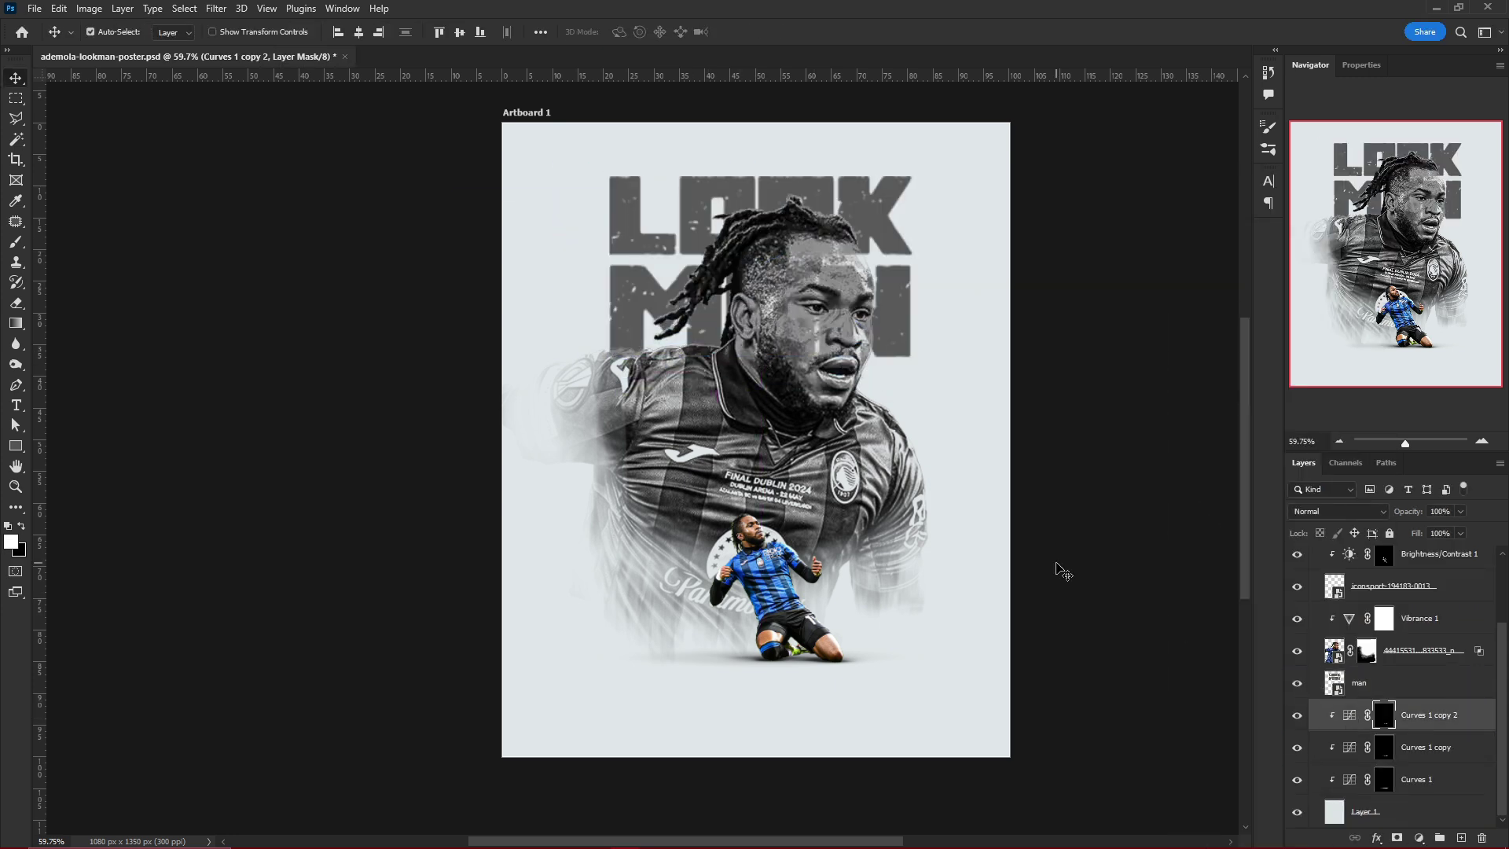
# - Turn a copy of the LOOK text into ADEMOLA, stretched to LOOK MAN's width
pyautogui.click(1364, 739)
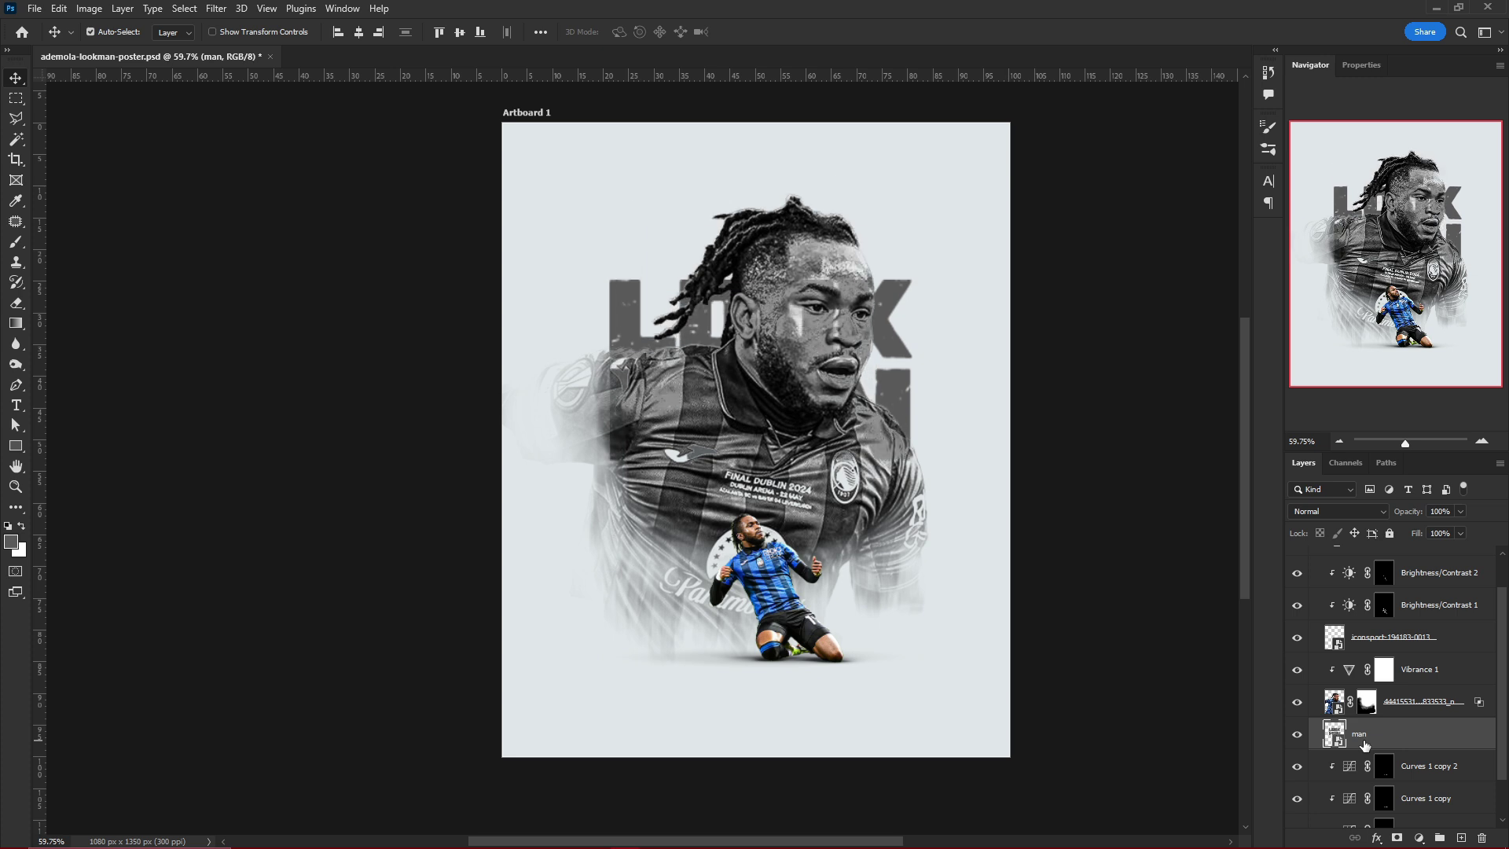
pyautogui.scroll(3, 1391, 708)
pyautogui.click(1297, 583)
pyautogui.click(1383, 583)
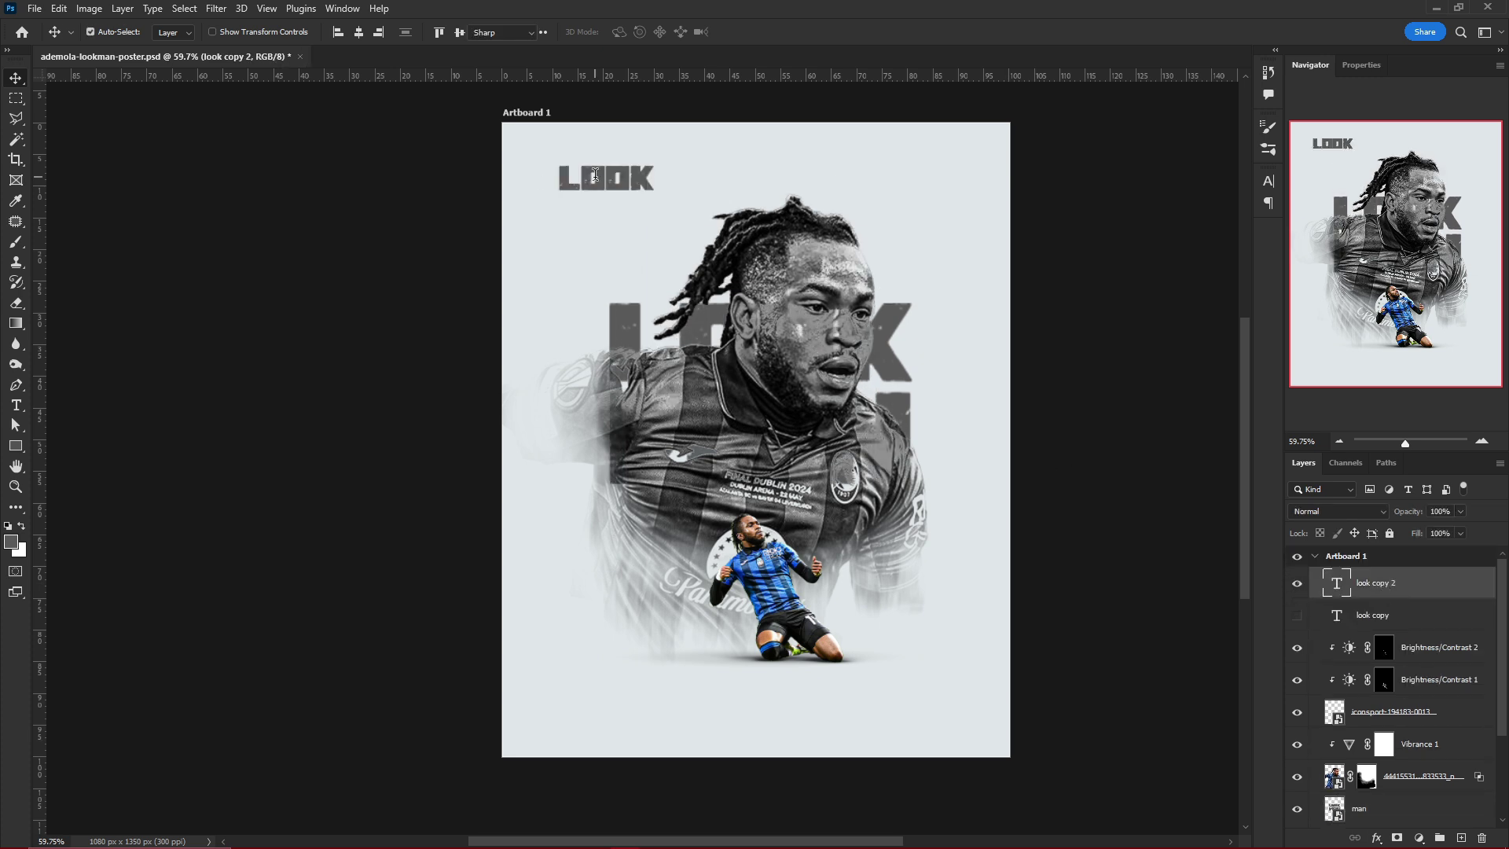
pyautogui.write('ademola')
pyautogui.hotkey('ctrl', 'Return')
pyautogui.hotkey('ctrl', 't')
pyautogui.moveTo(788, 236); pyautogui.dragTo(918, 232)
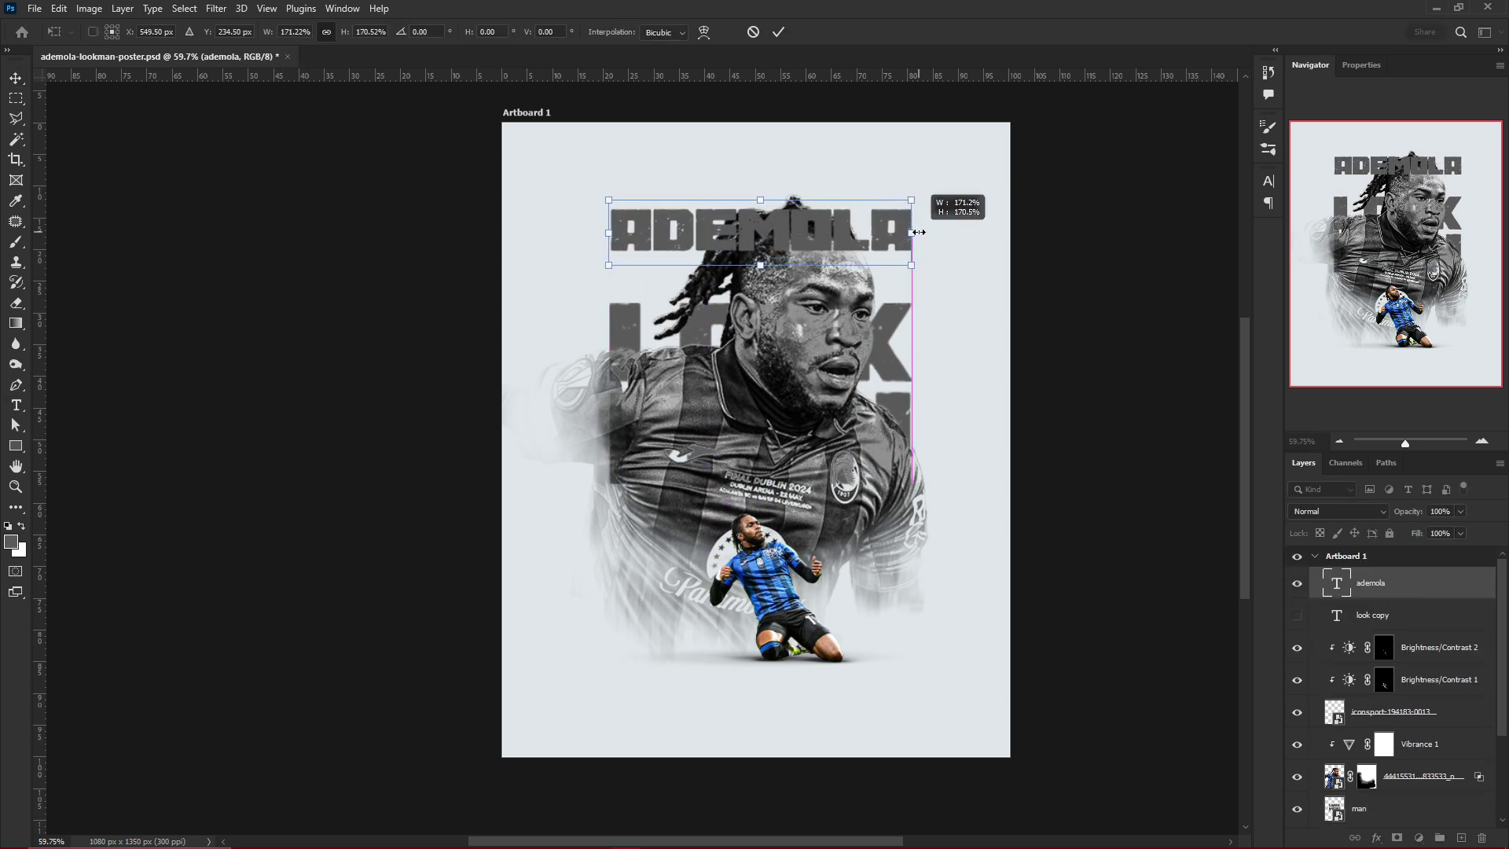
pyautogui.press('Return')
# - Duplicate the ADEMOLA line just below itself and merge both into one Smart Object
pyautogui.hotkey('ctrl', 'j')
pyautogui.hotkey('shift', 'Down')
pyautogui.hotkey('shift', 'Down')
pyautogui.hotkey('shift', 'Down')
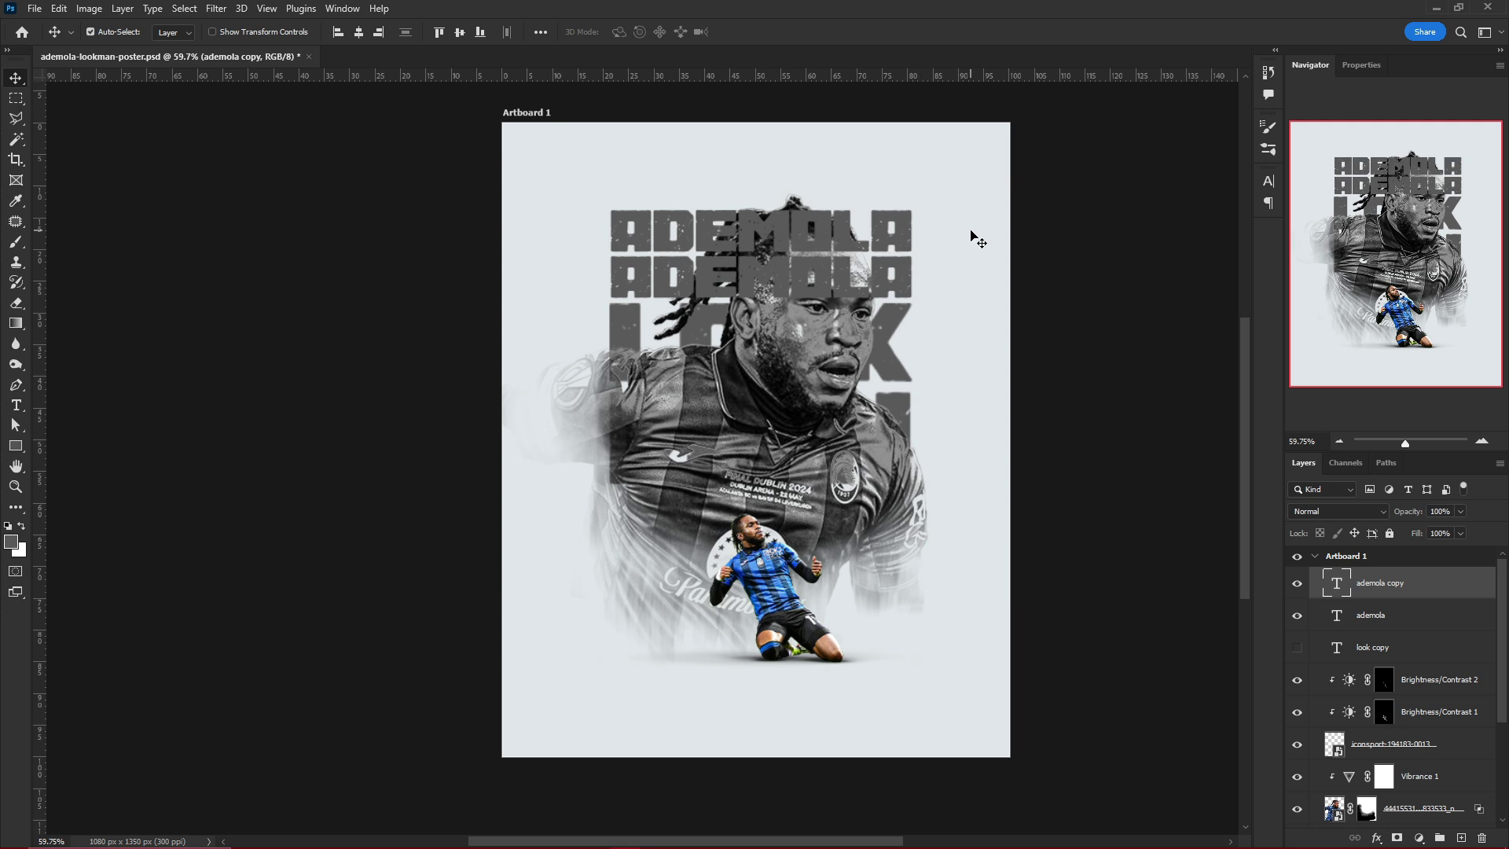
pyautogui.keyDown('shift'); pyautogui.click(1371, 615); pyautogui.keyUp('shift')
pyautogui.rightClick(1375, 616)
pyautogui.click(1336, 399)
# - Move ADEMOLA behind the photo and mask ADEMOLA and LOOK MAN around the player's silhouette
pyautogui.moveTo(1381, 713); pyautogui.dragTo(1381, 792)
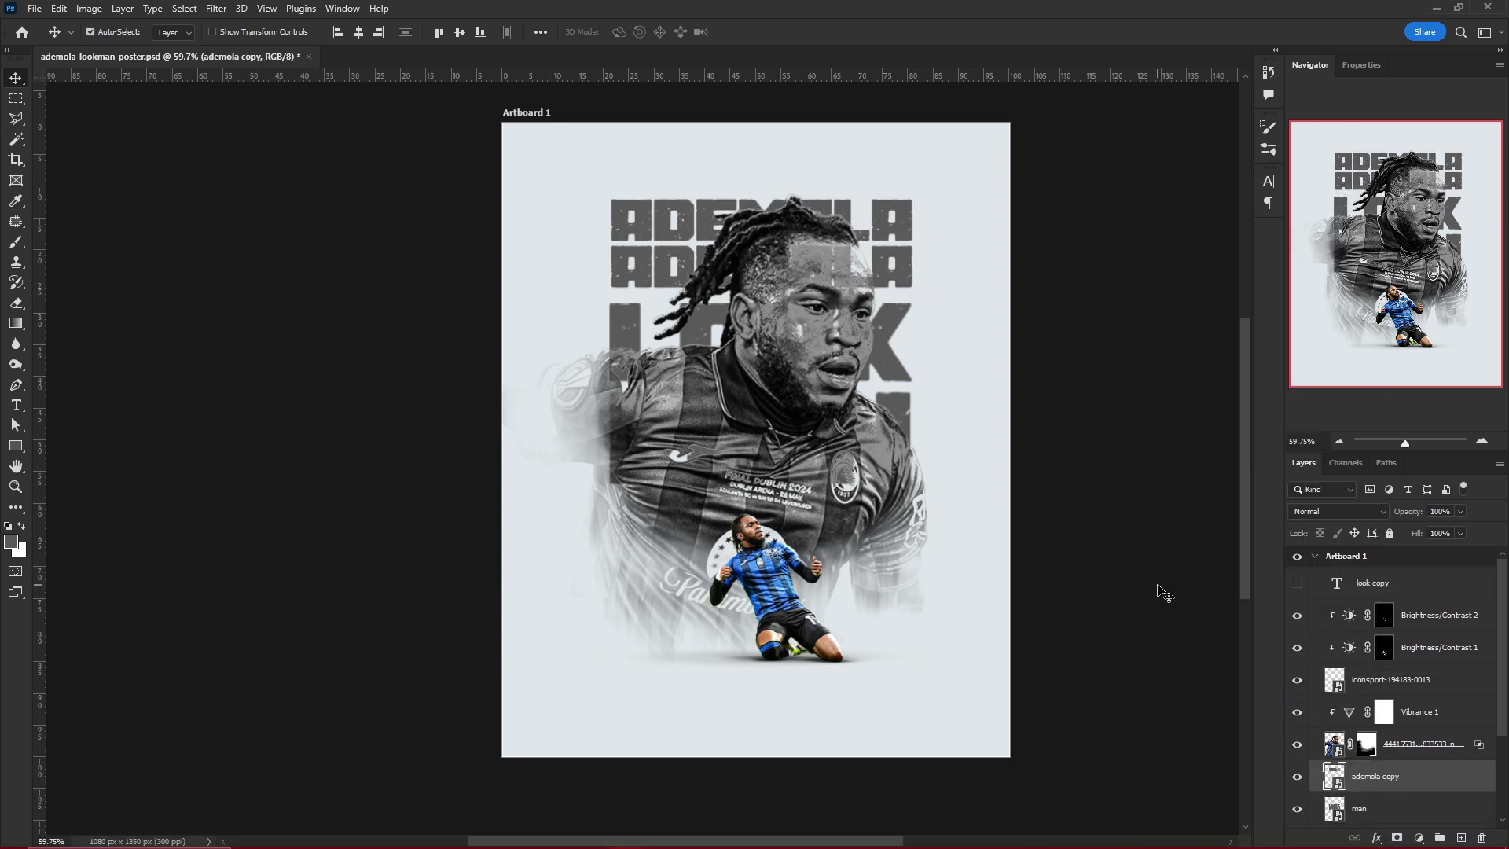
pyautogui.click(1379, 806)
pyautogui.click(1380, 776)
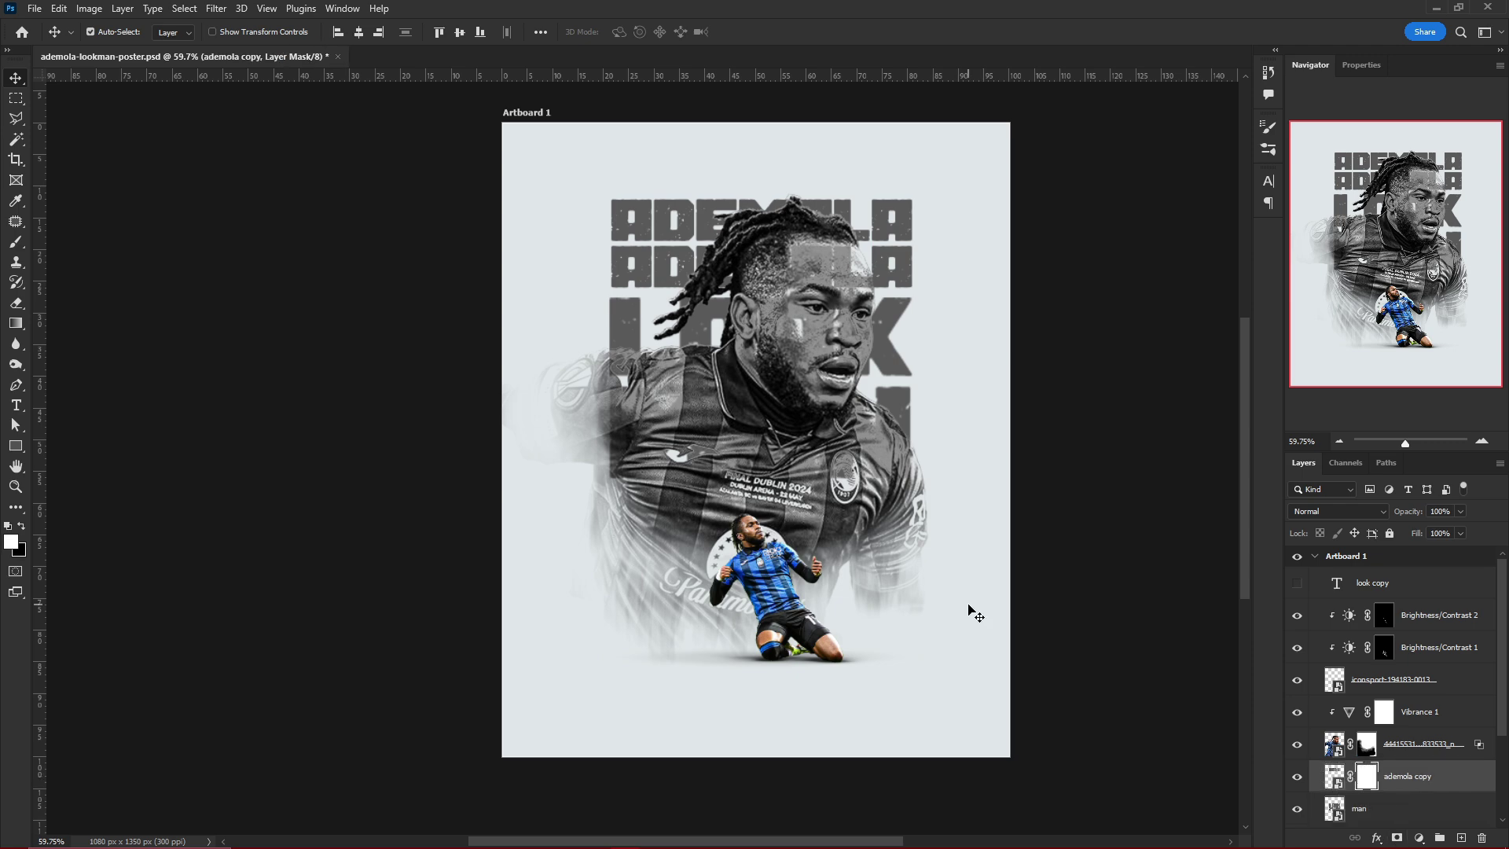
pyautogui.keyDown('ctrl'); pyautogui.click(1366, 776); pyautogui.keyUp('ctrl')
pyautogui.click(1380, 808)
pyautogui.click(1397, 838)
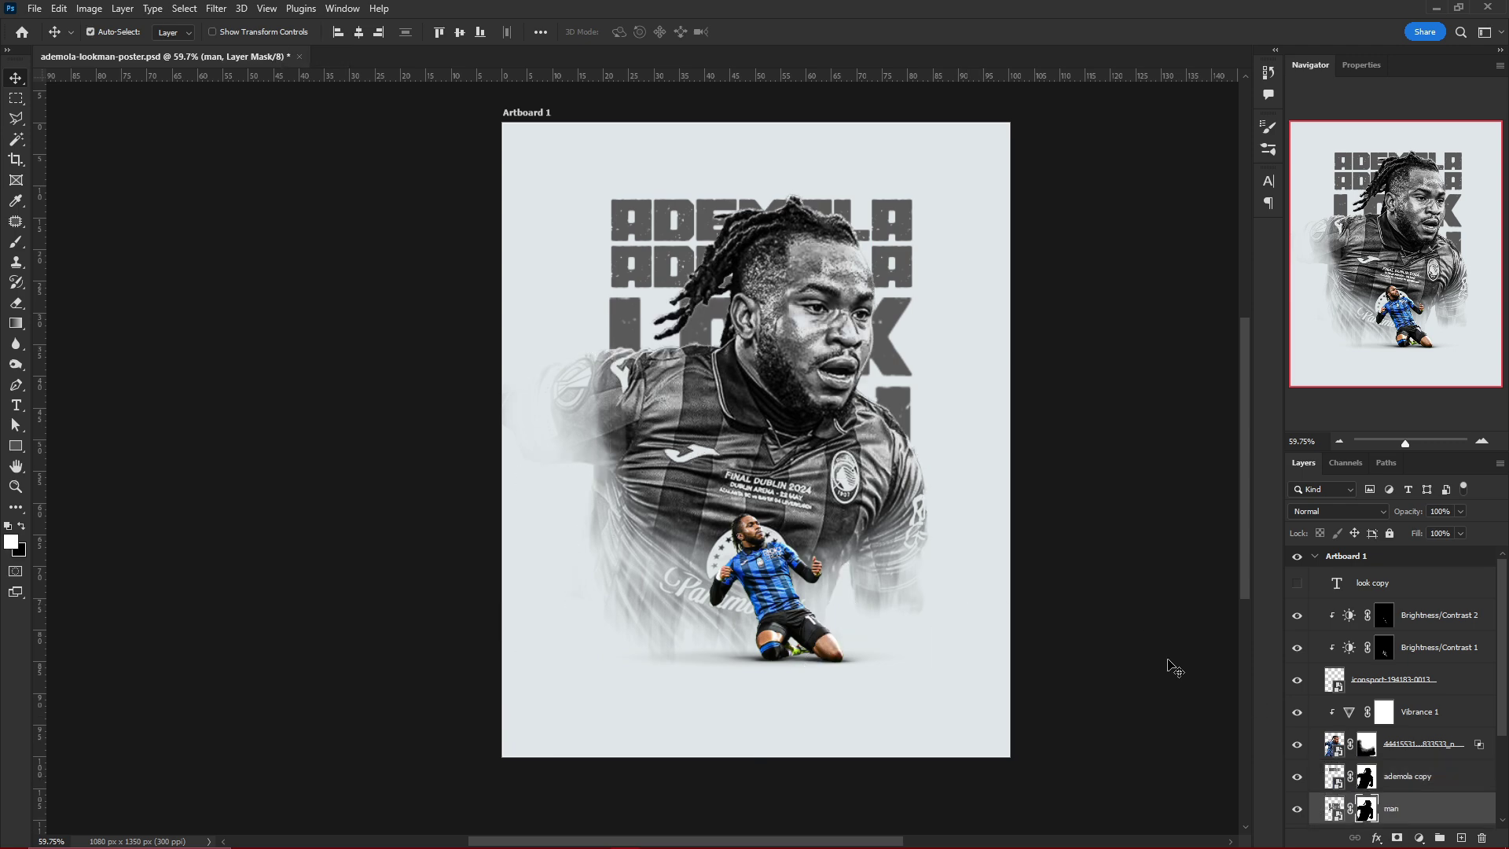
pyautogui.scroll(-3, 839, 526)
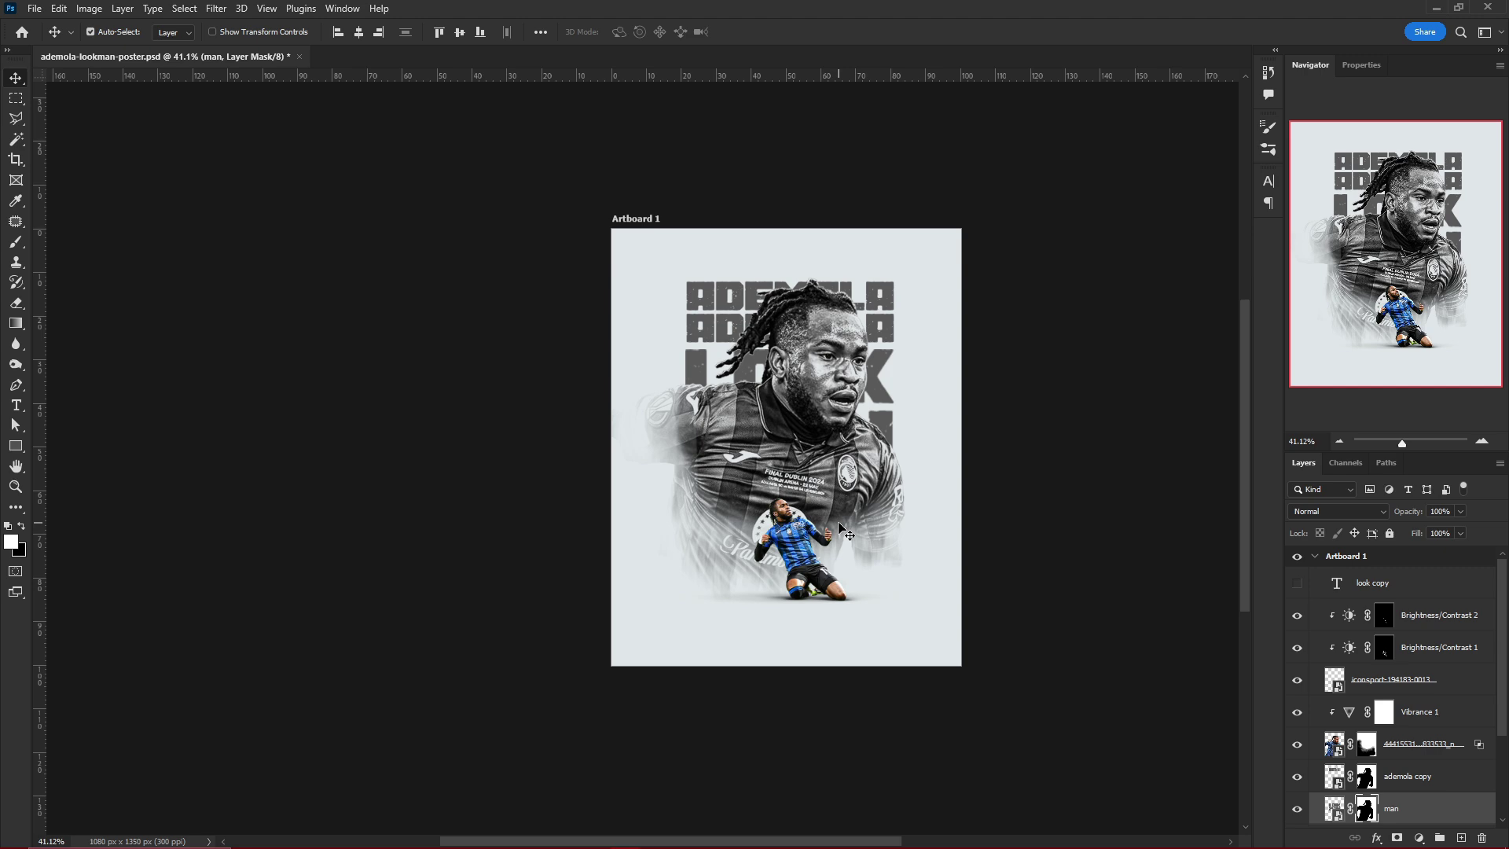
pyautogui.scroll(4, 853, 409)
# - Draw a rectangle over the shoulder right of the face on a new layer
pyautogui.hotkey('ctrl', 'shift', 'alt', 'n')
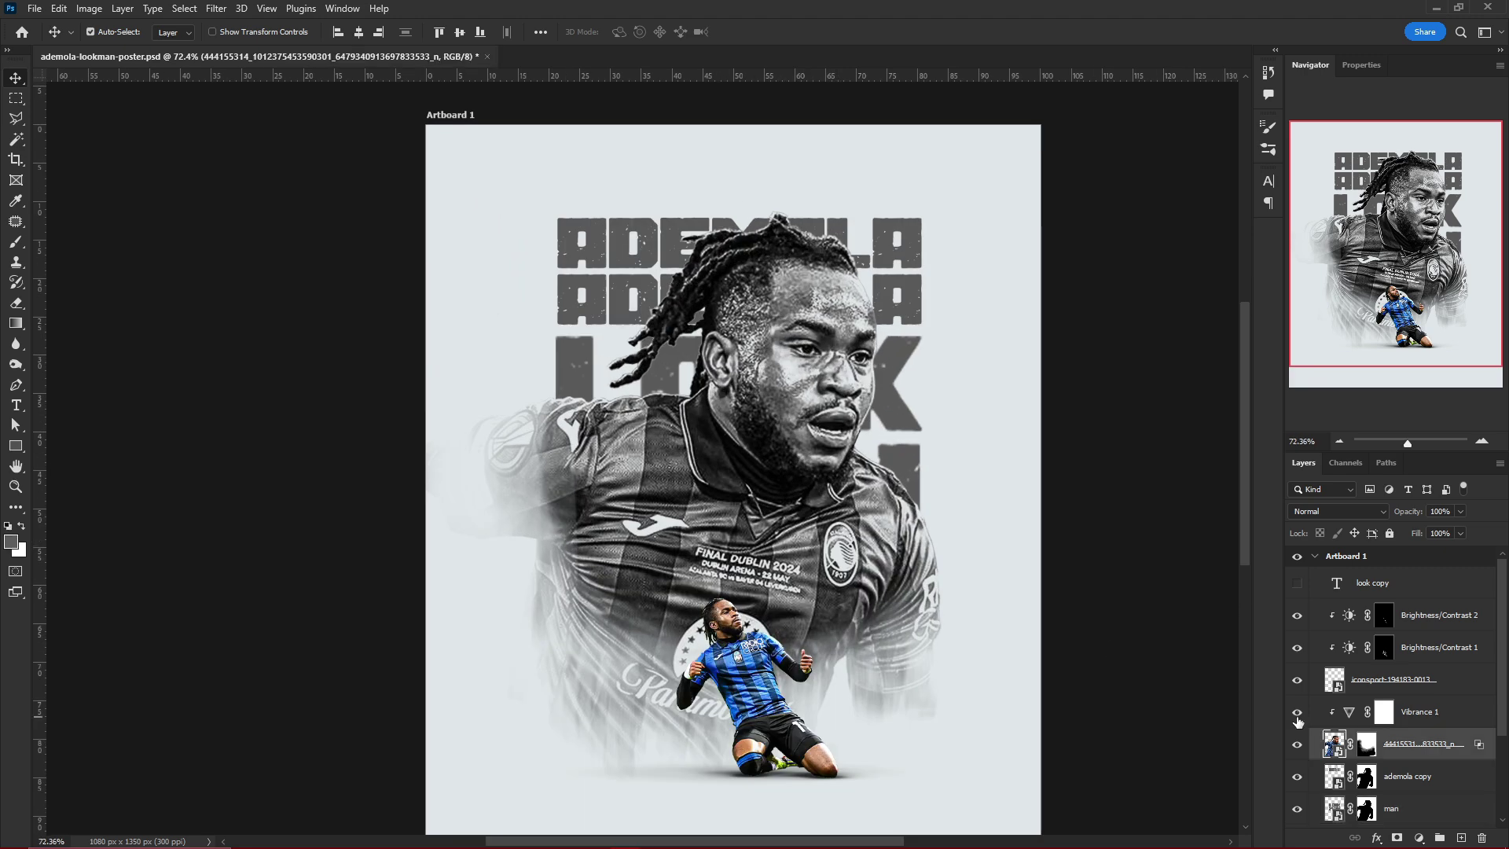
pyautogui.hotkey('ctrl', ']')
pyautogui.hotkey('ctrl', ']')
pyautogui.hotkey('ctrl', ']')
pyautogui.press('u')
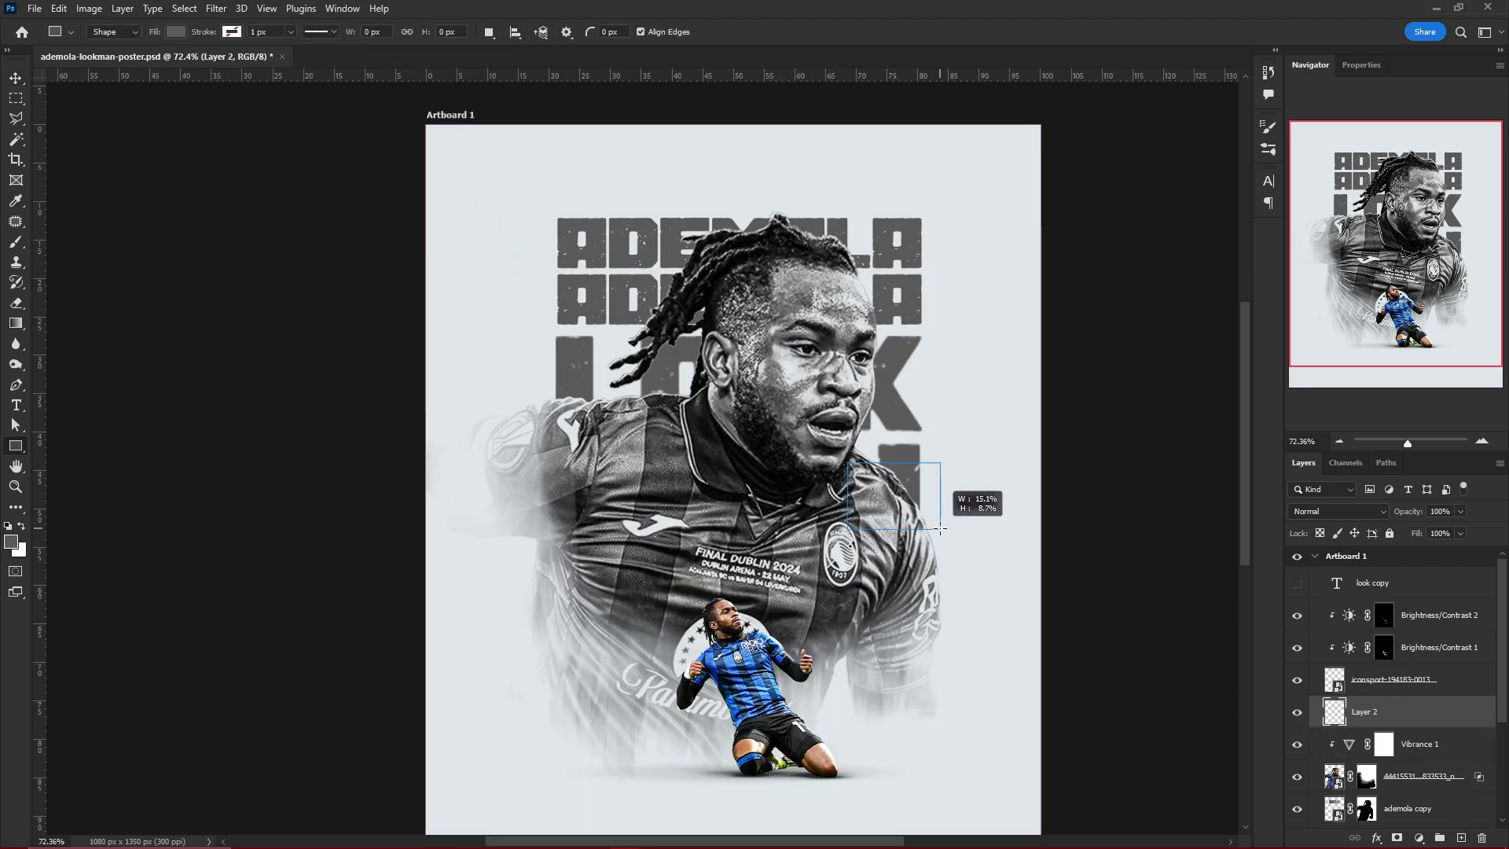
pyautogui.moveTo(942, 514); pyautogui.dragTo(941, 529)
pyautogui.click(1343, 251)
pyautogui.press('v')
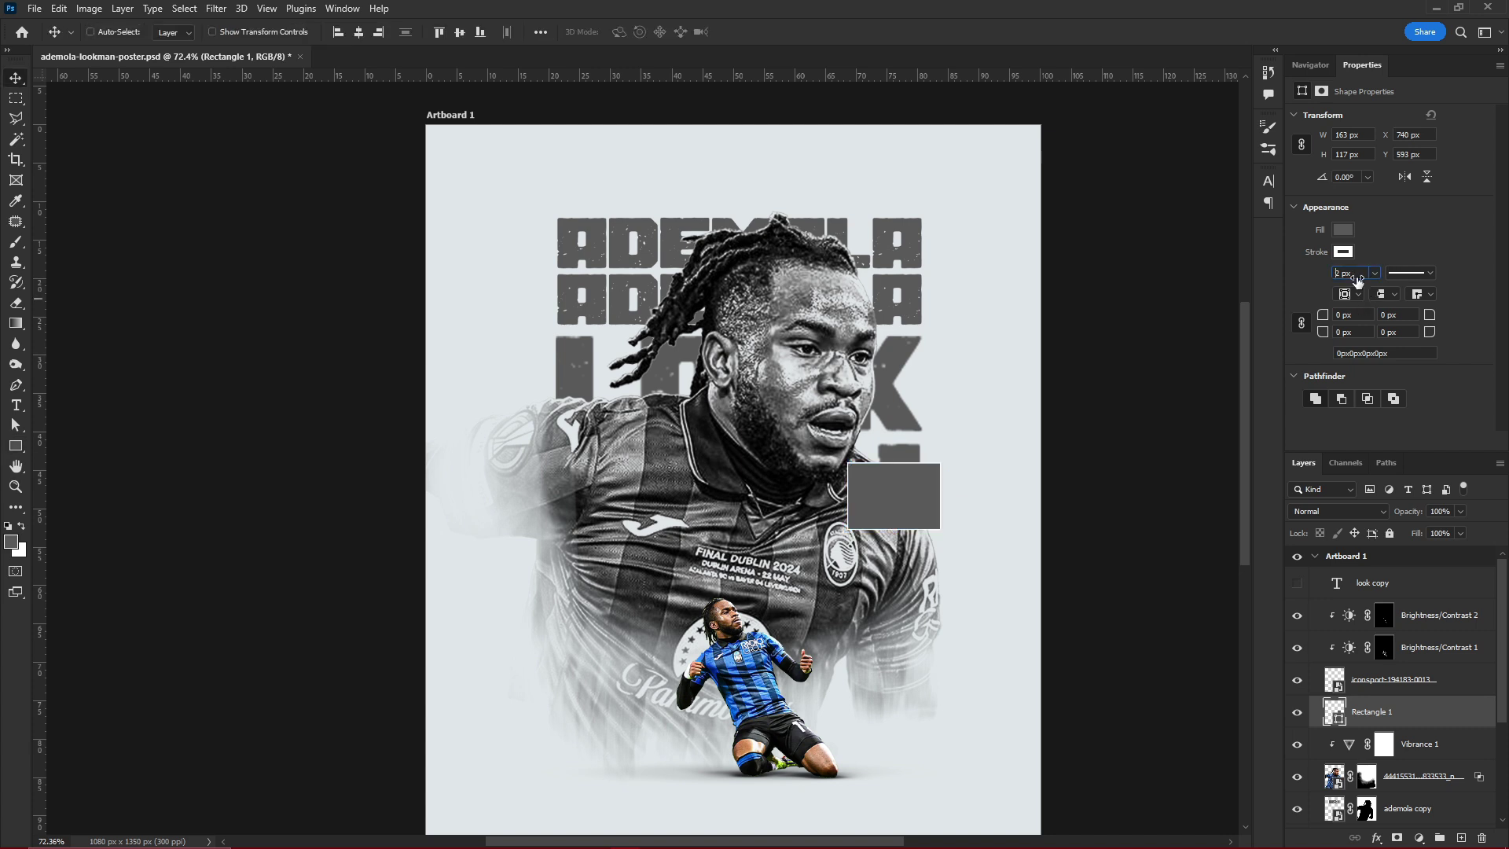
# - Give the box no fill and a 6 px outside stroke, and reveal the jersey's blue inside it
pyautogui.click(1343, 229)
pyautogui.click(1298, 251)
pyautogui.click(1353, 273)
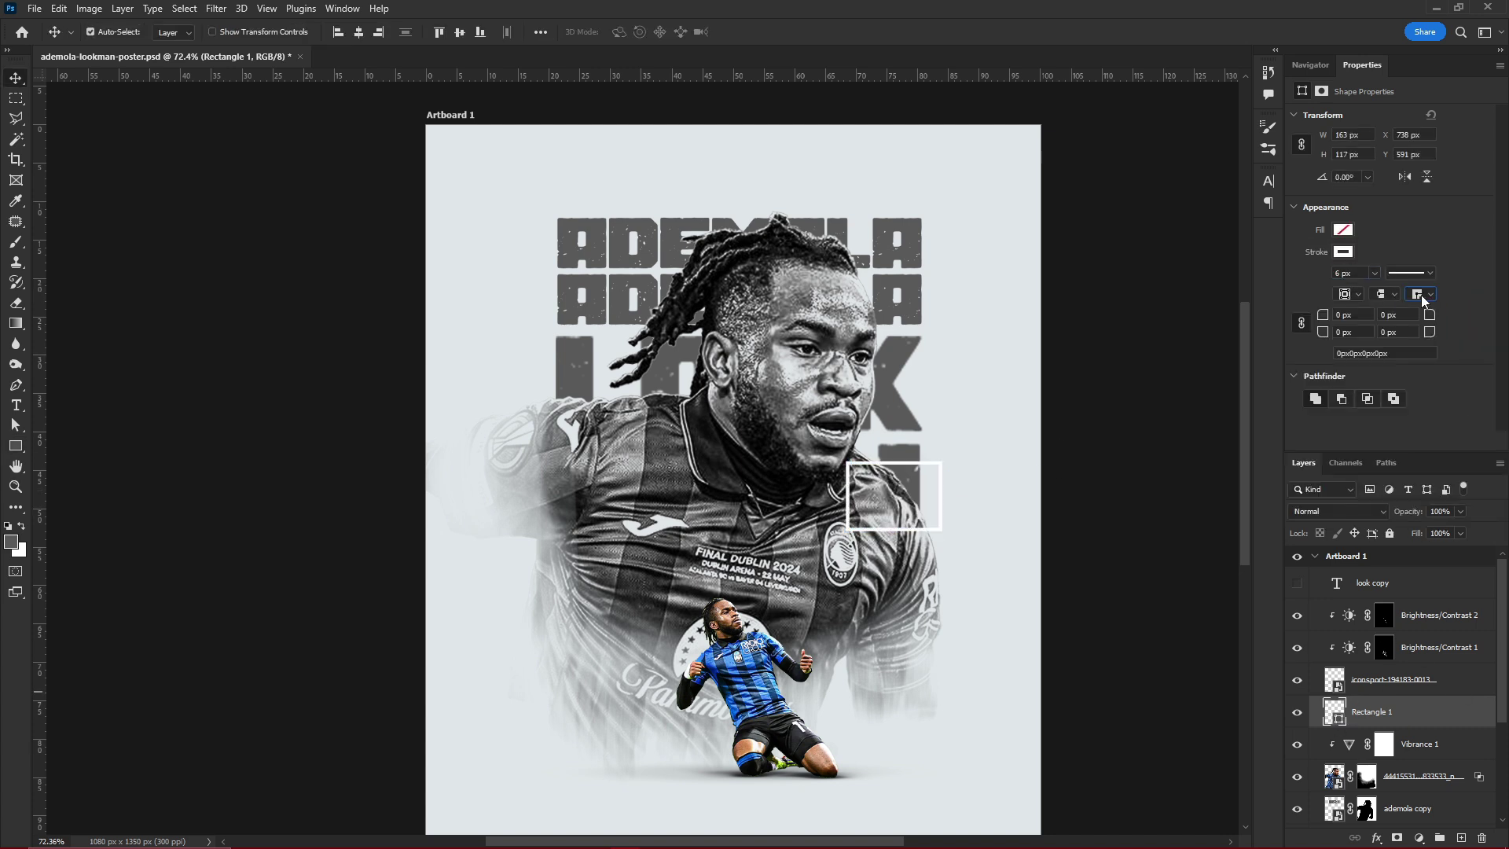
pyautogui.click(1352, 332)
pyautogui.click(1384, 743)
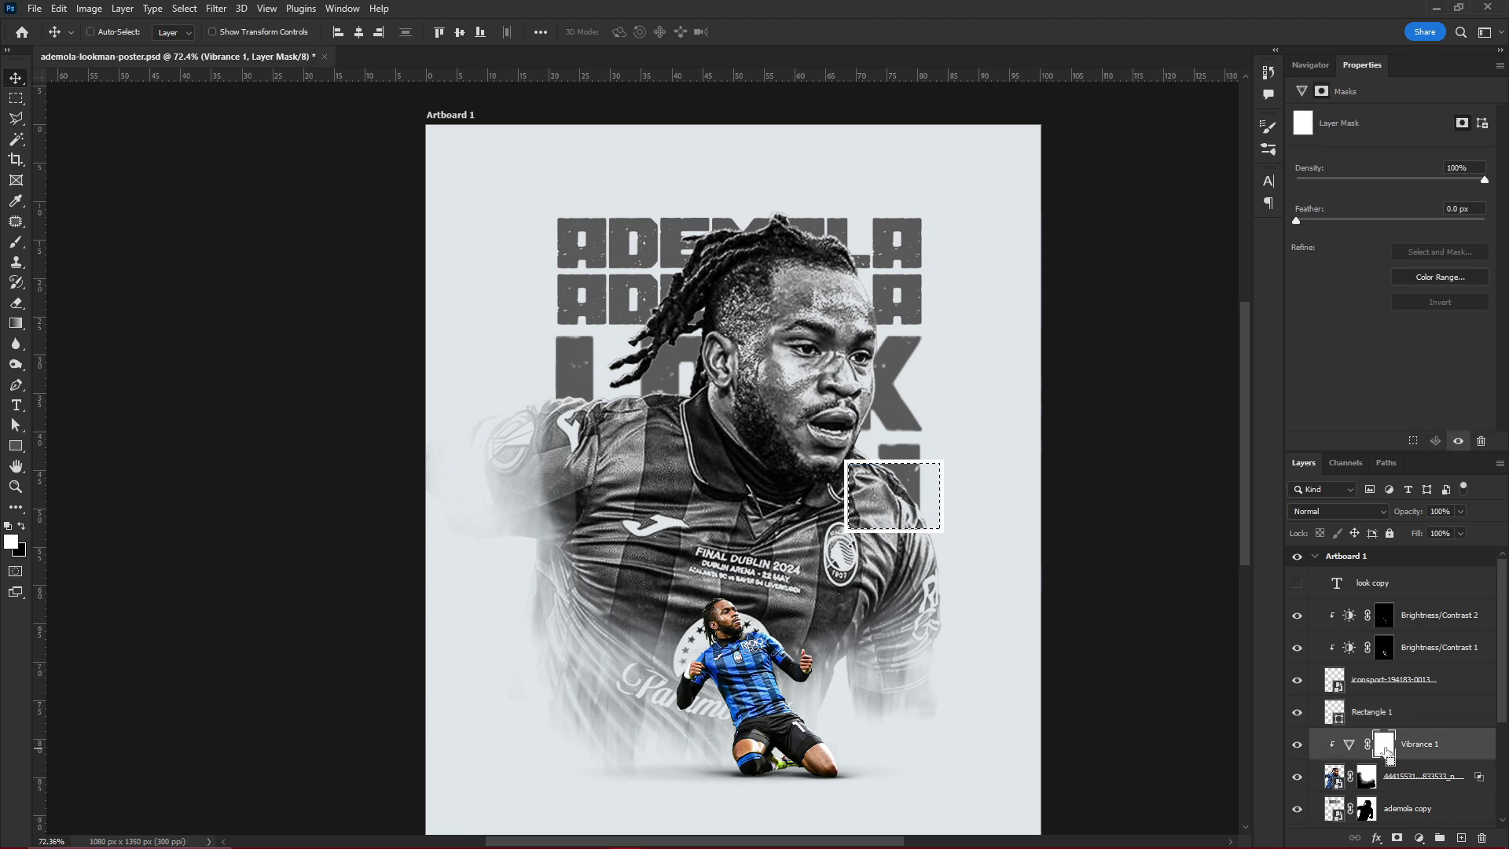
pyautogui.hotkey('ctrl', 'BackSpace')
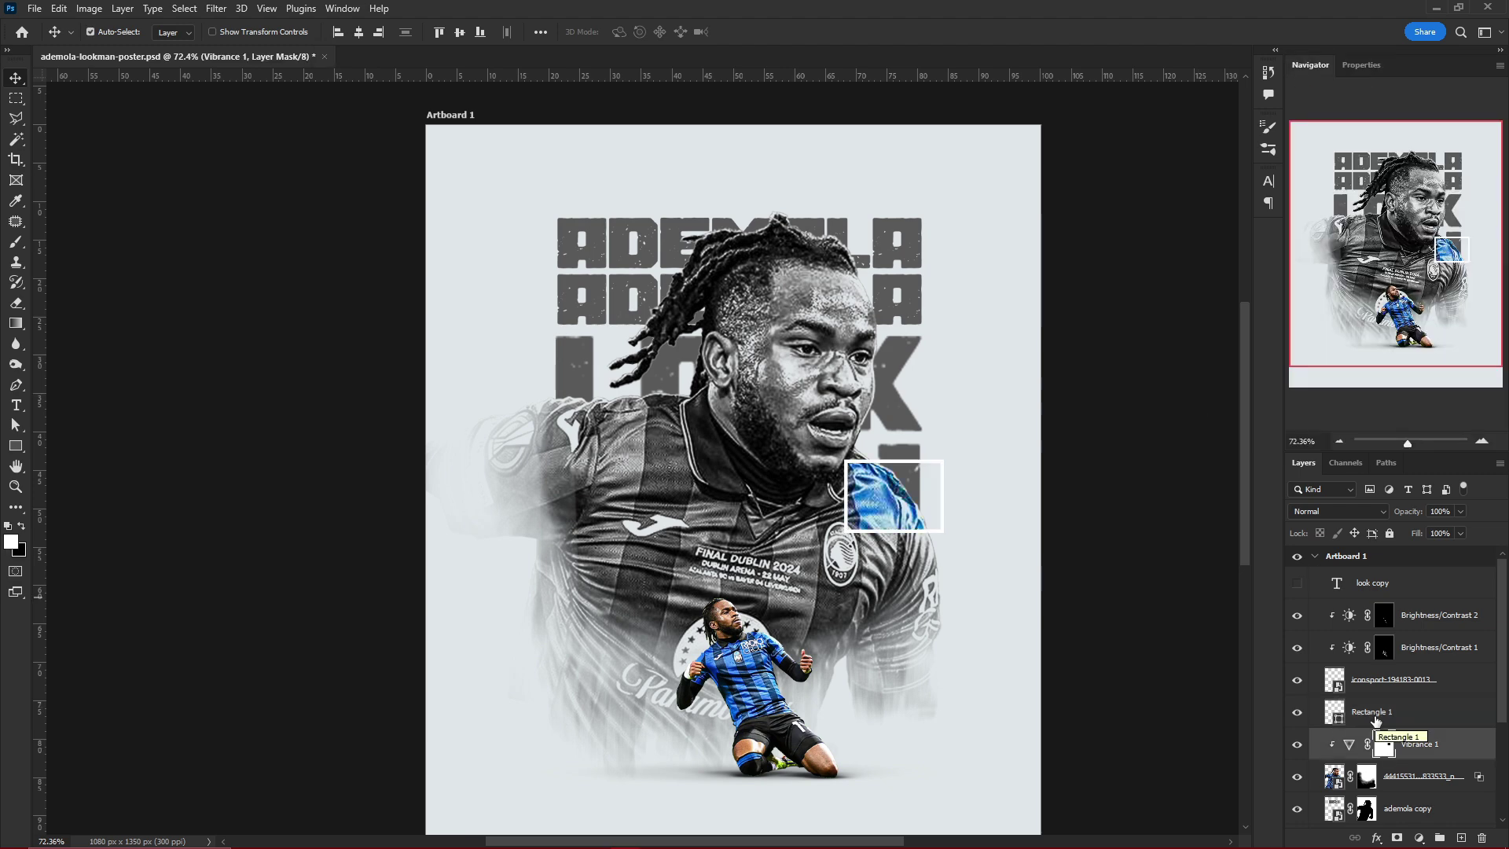
# - Duplicate the outlined box onto the left shoulder
pyautogui.click(1372, 711)
pyautogui.hotkey('ctrl', 'j')
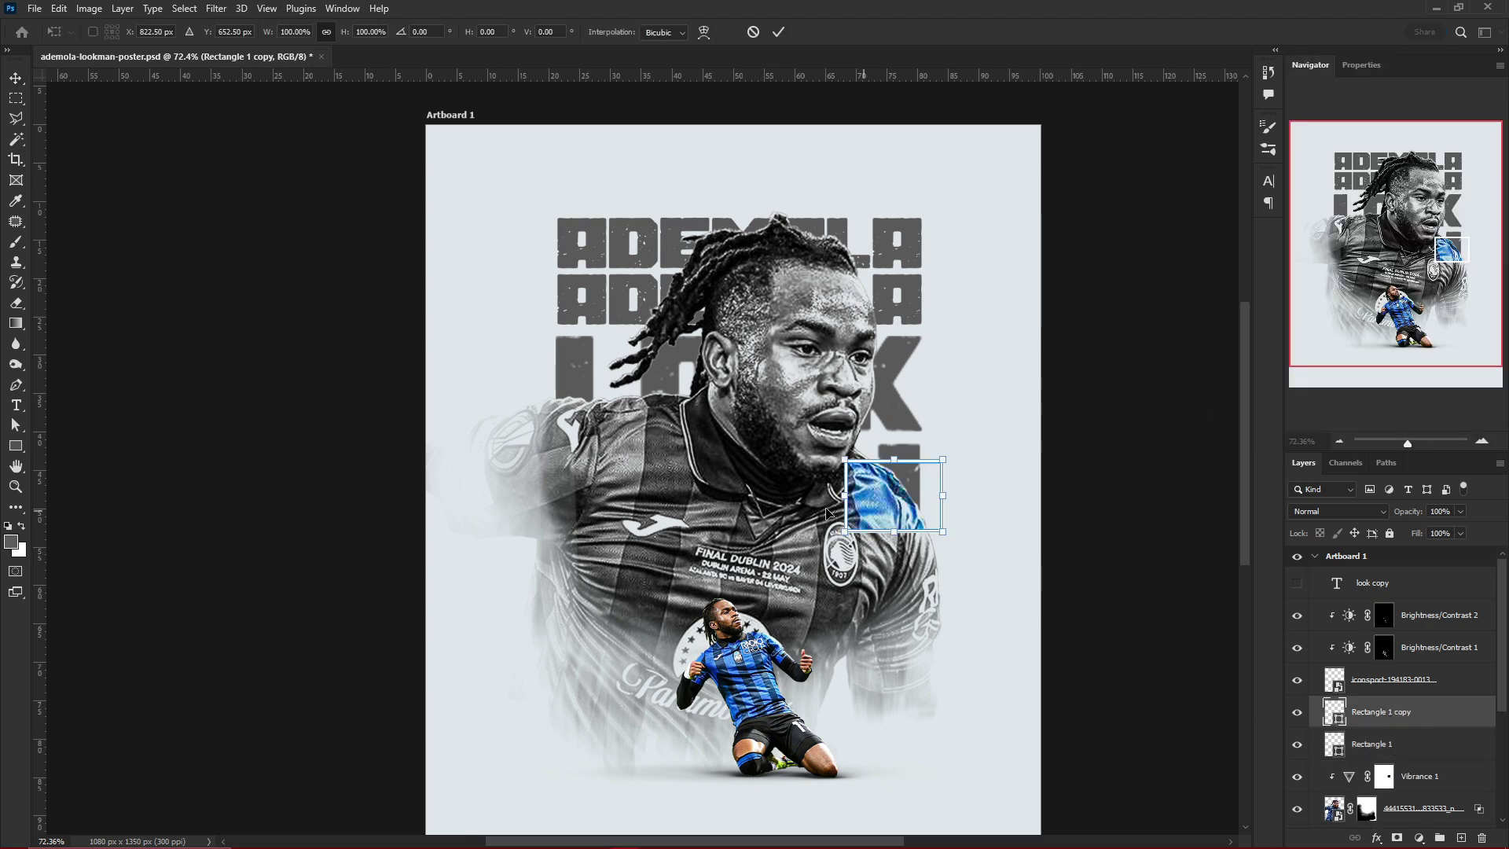
pyautogui.moveTo(896, 518); pyautogui.dragTo(675, 494)
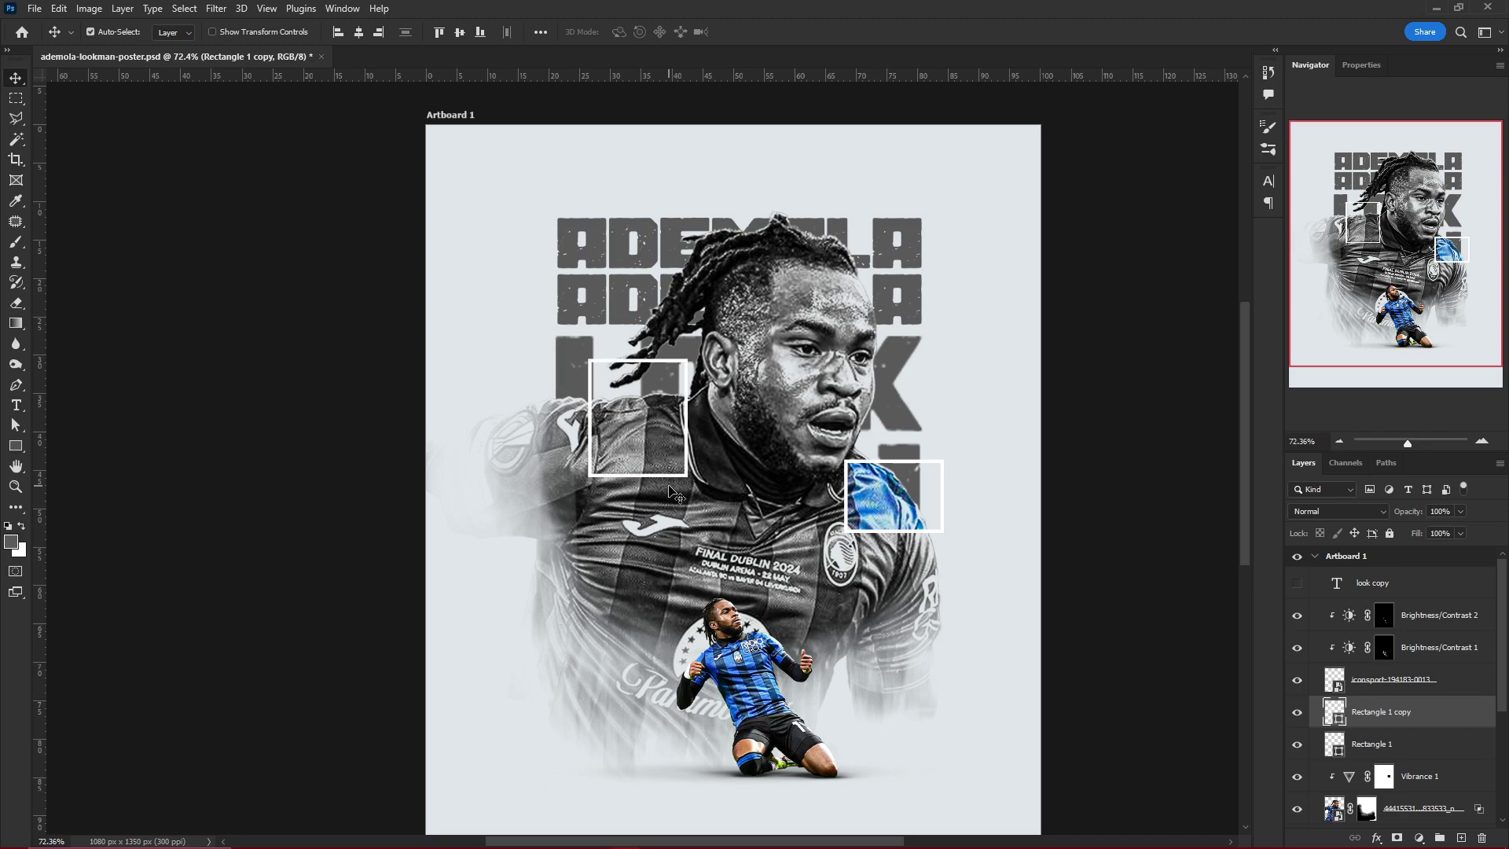
pyautogui.scroll(-2, 843, 691)
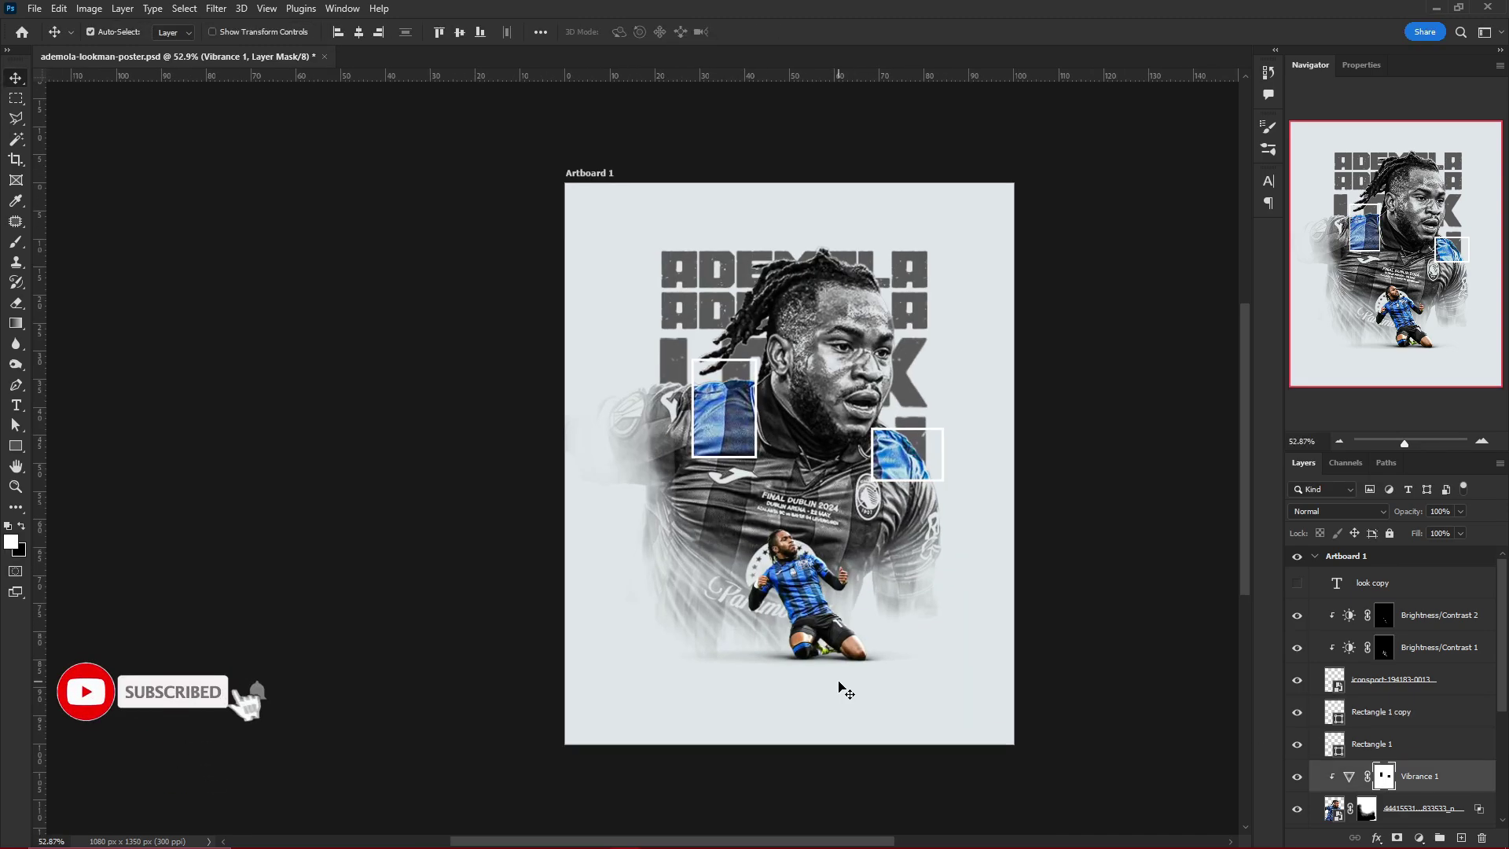
pyautogui.scroll(1, 843, 691)
pyautogui.scroll(2, 842, 691)
pyautogui.scroll(-3, 845, 692)
pyautogui.scroll(-2, 845, 692)
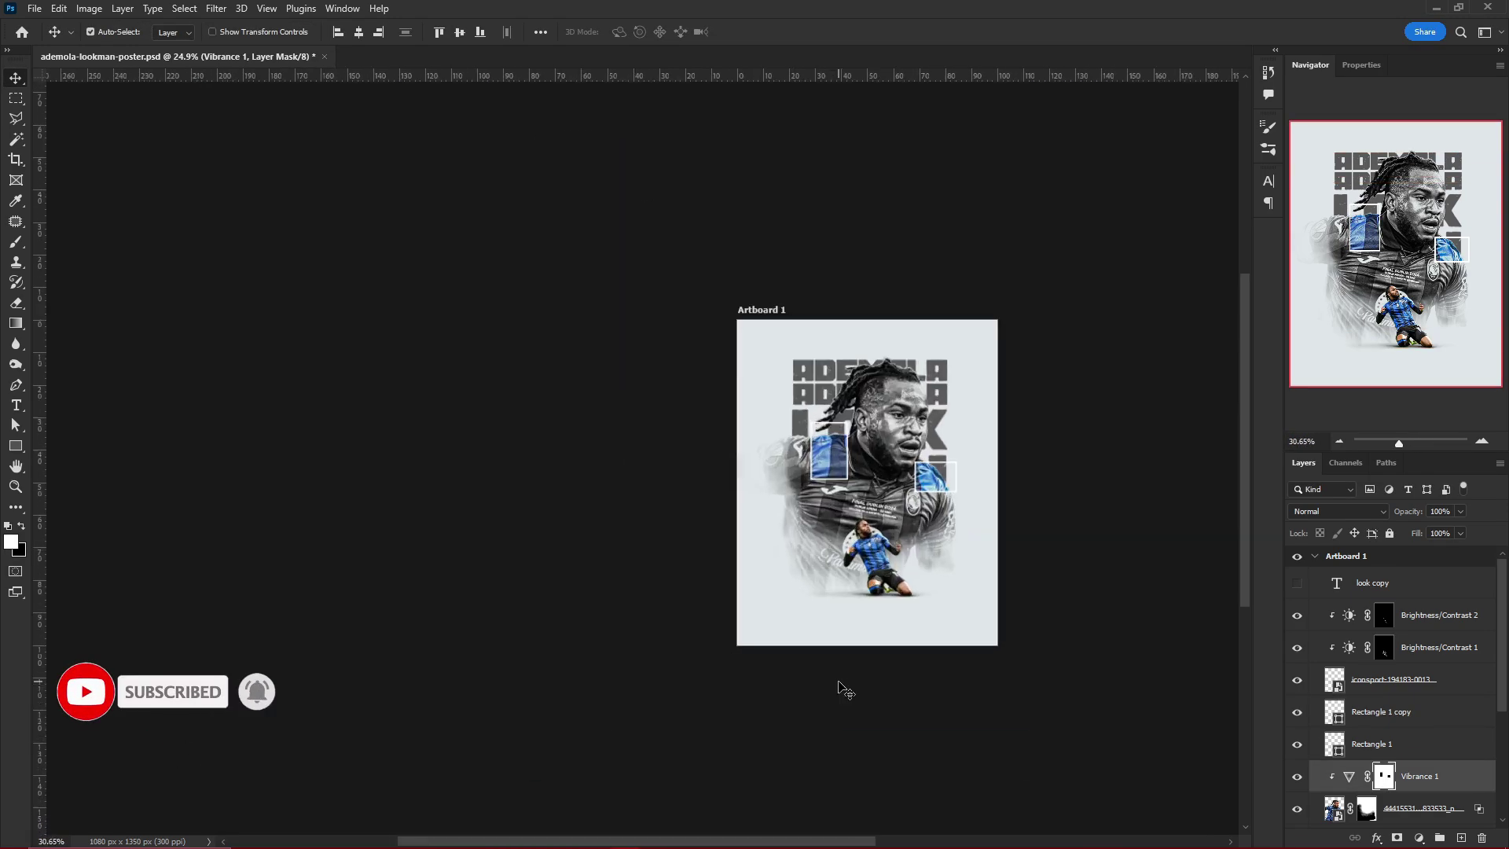
pyautogui.scroll(4, 841, 691)
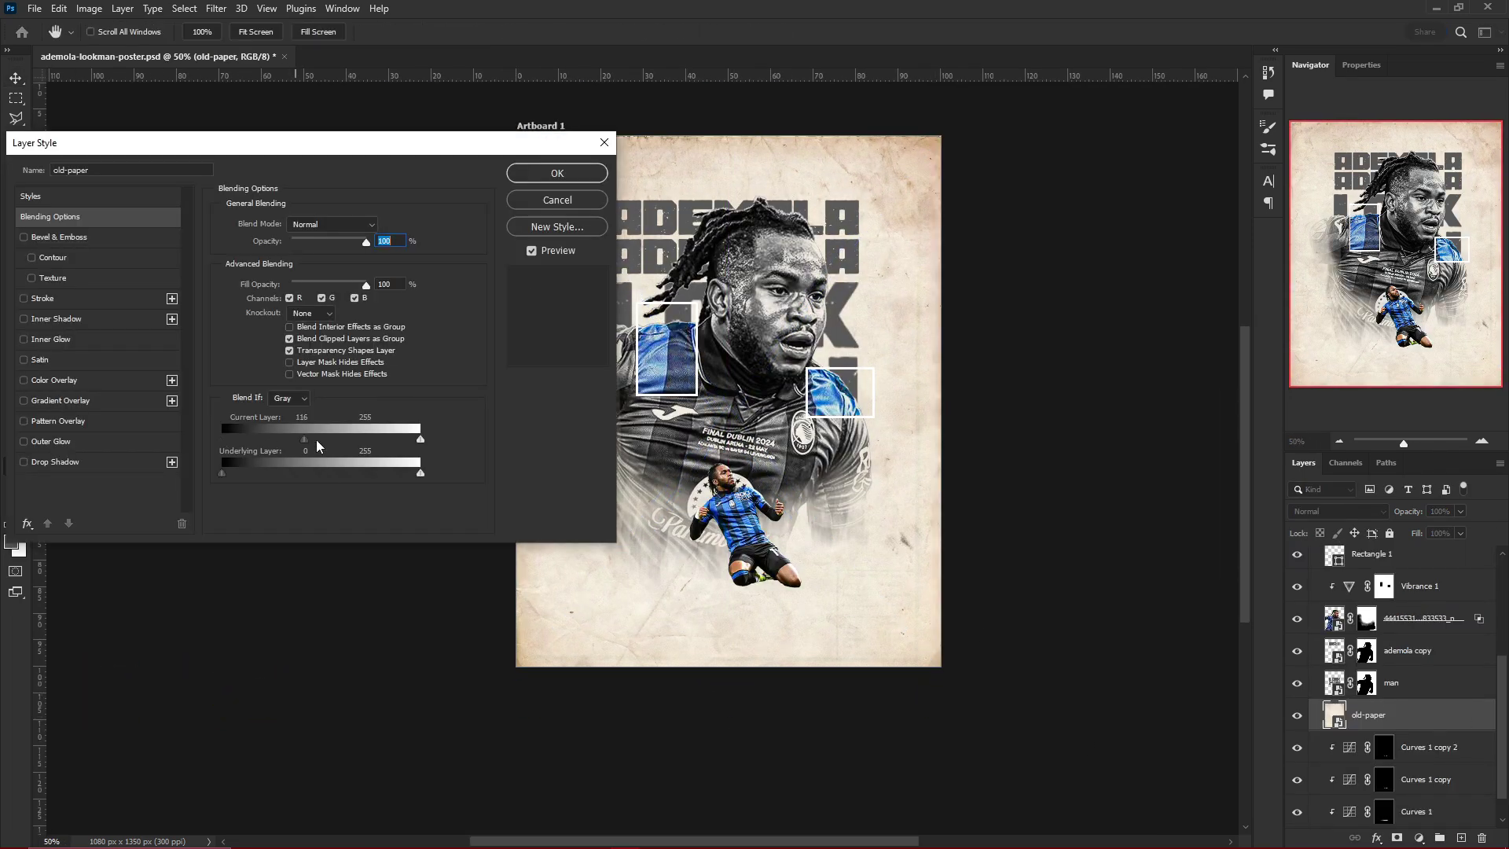
# - Set the old-paper texture to Exclusion blending and enlarge it to cover the poster
pyautogui.moveTo(421, 440); pyautogui.dragTo(397, 444)
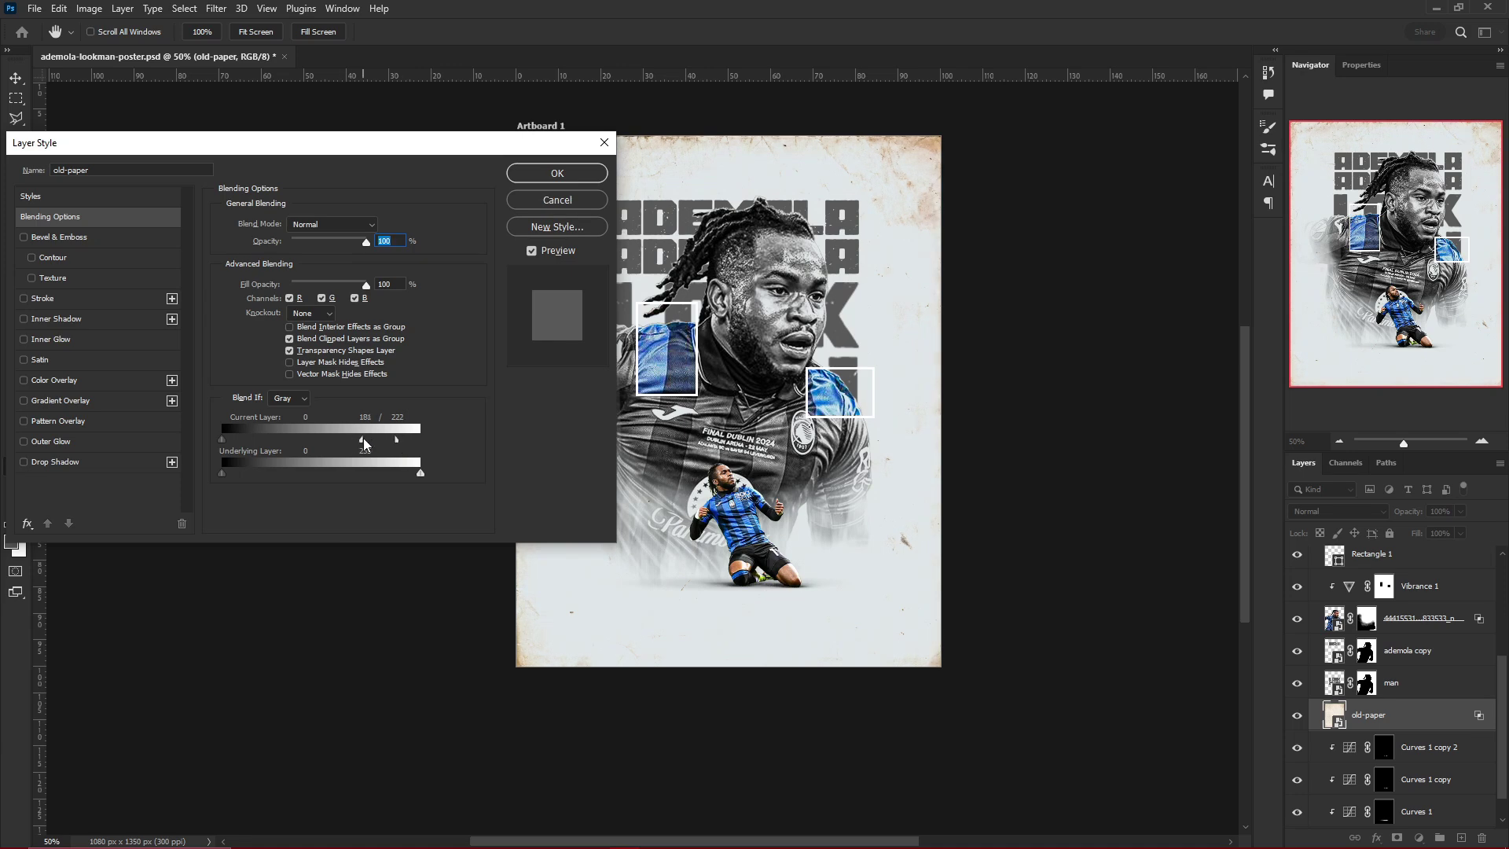
pyautogui.press('Return')
pyautogui.click(1336, 511)
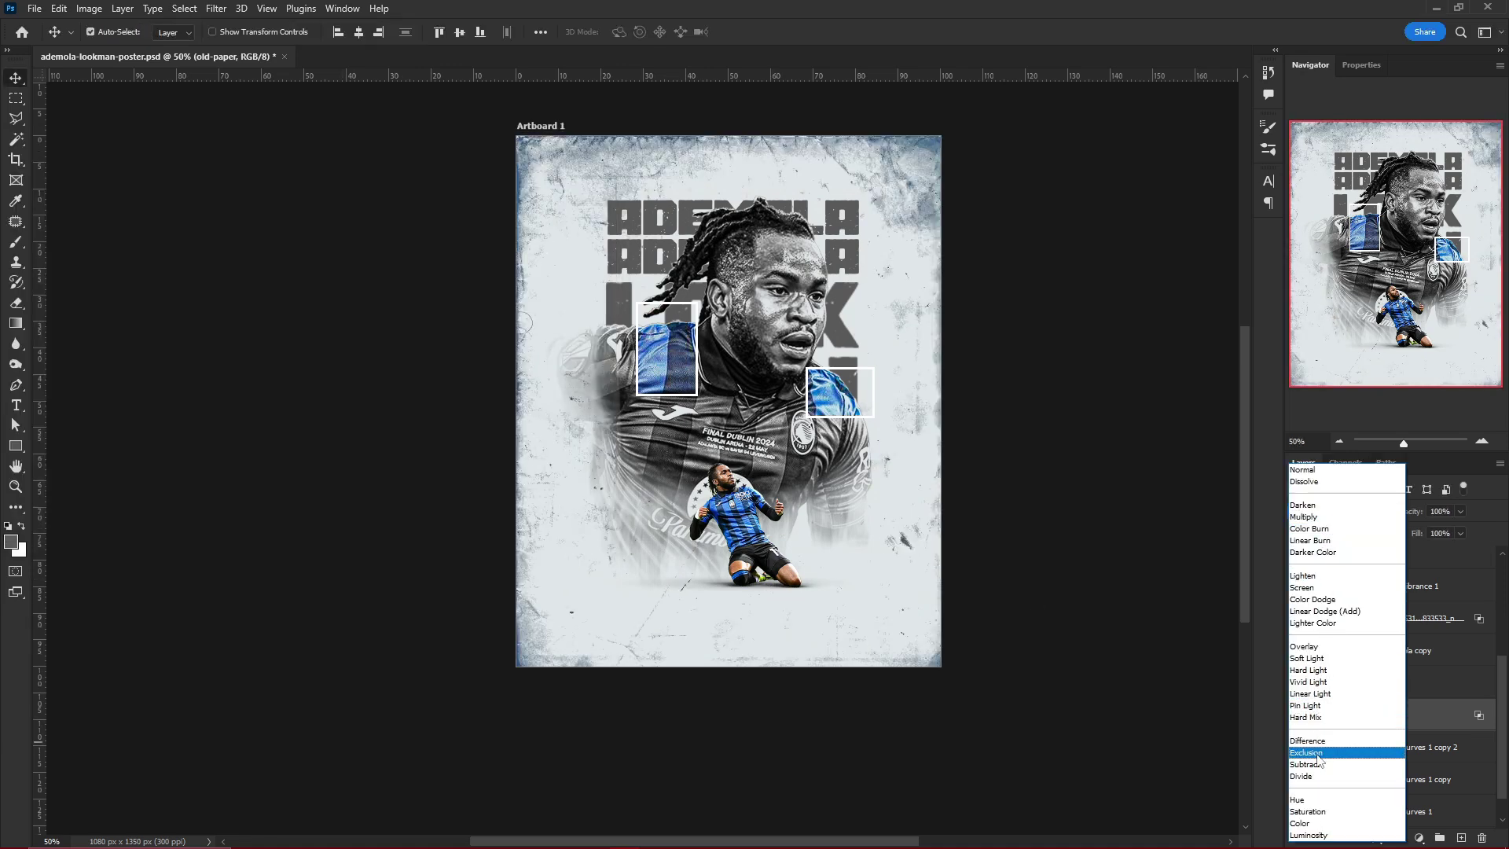
pyautogui.click(1320, 664)
pyautogui.hotkey('ctrl', 't')
pyautogui.moveTo(728, 136); pyautogui.dragTo(739, 94)
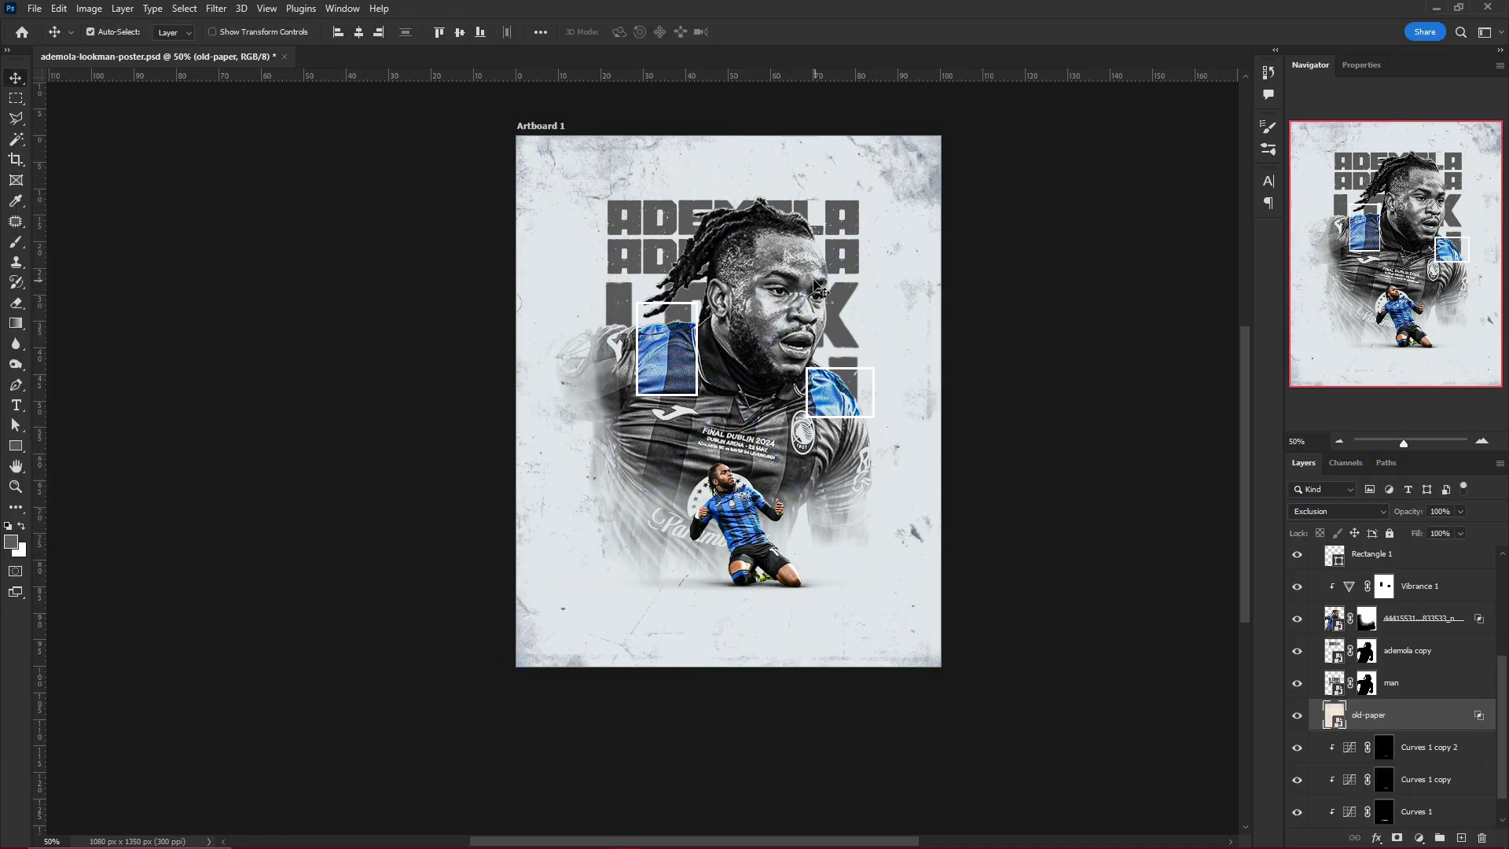
pyautogui.press('Return')
pyautogui.scroll(3, 842, 613)
pyautogui.scroll(-2, 842, 614)
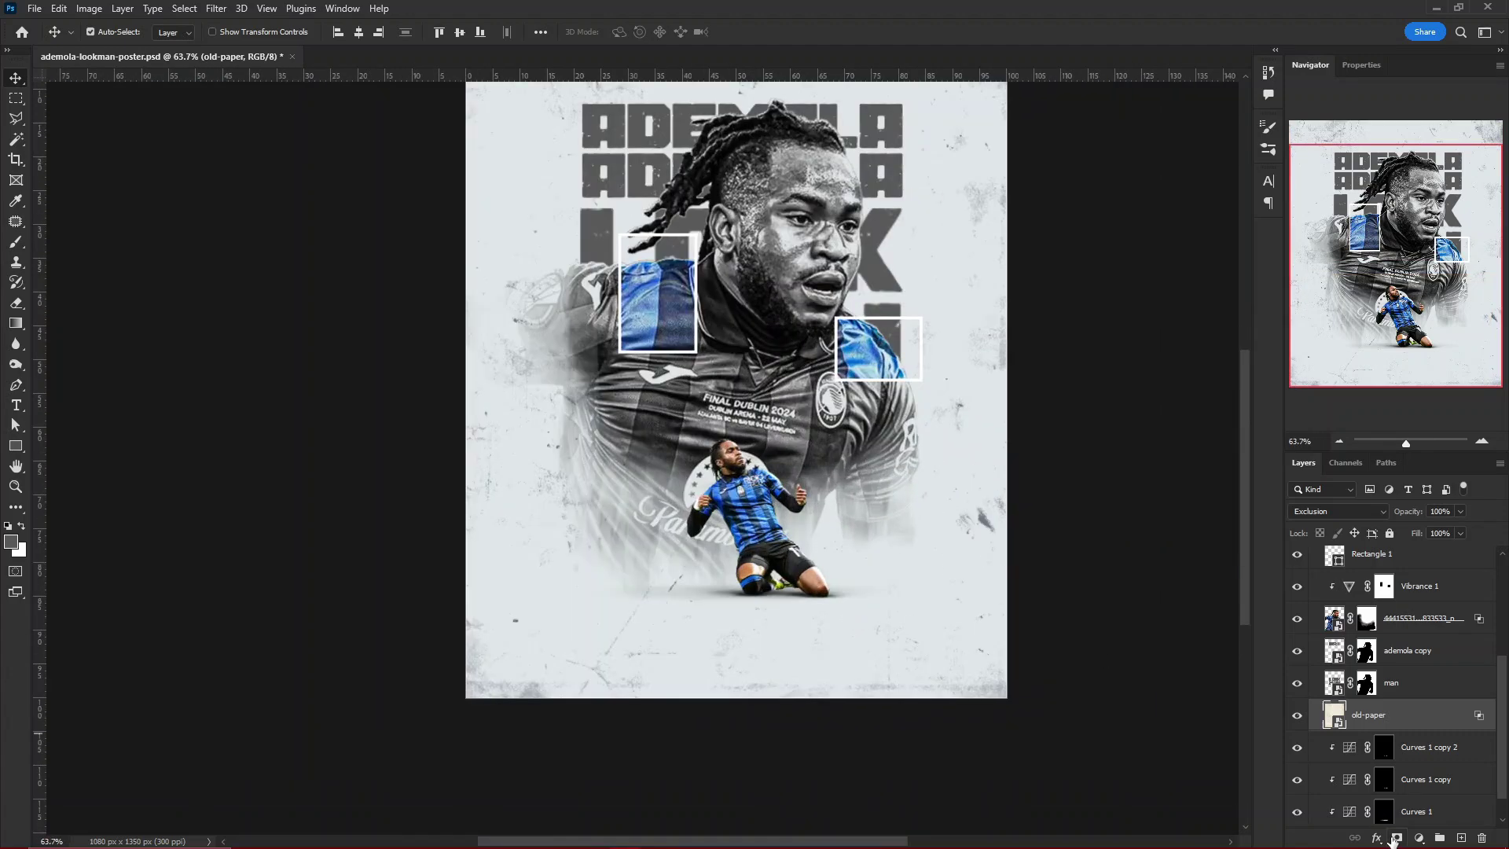
# - Hide the paper texture with a black mask and paint its grunge back around the edges with a soft brush
pyautogui.press('b')
pyautogui.press('F5')
pyautogui.click(863, 403)
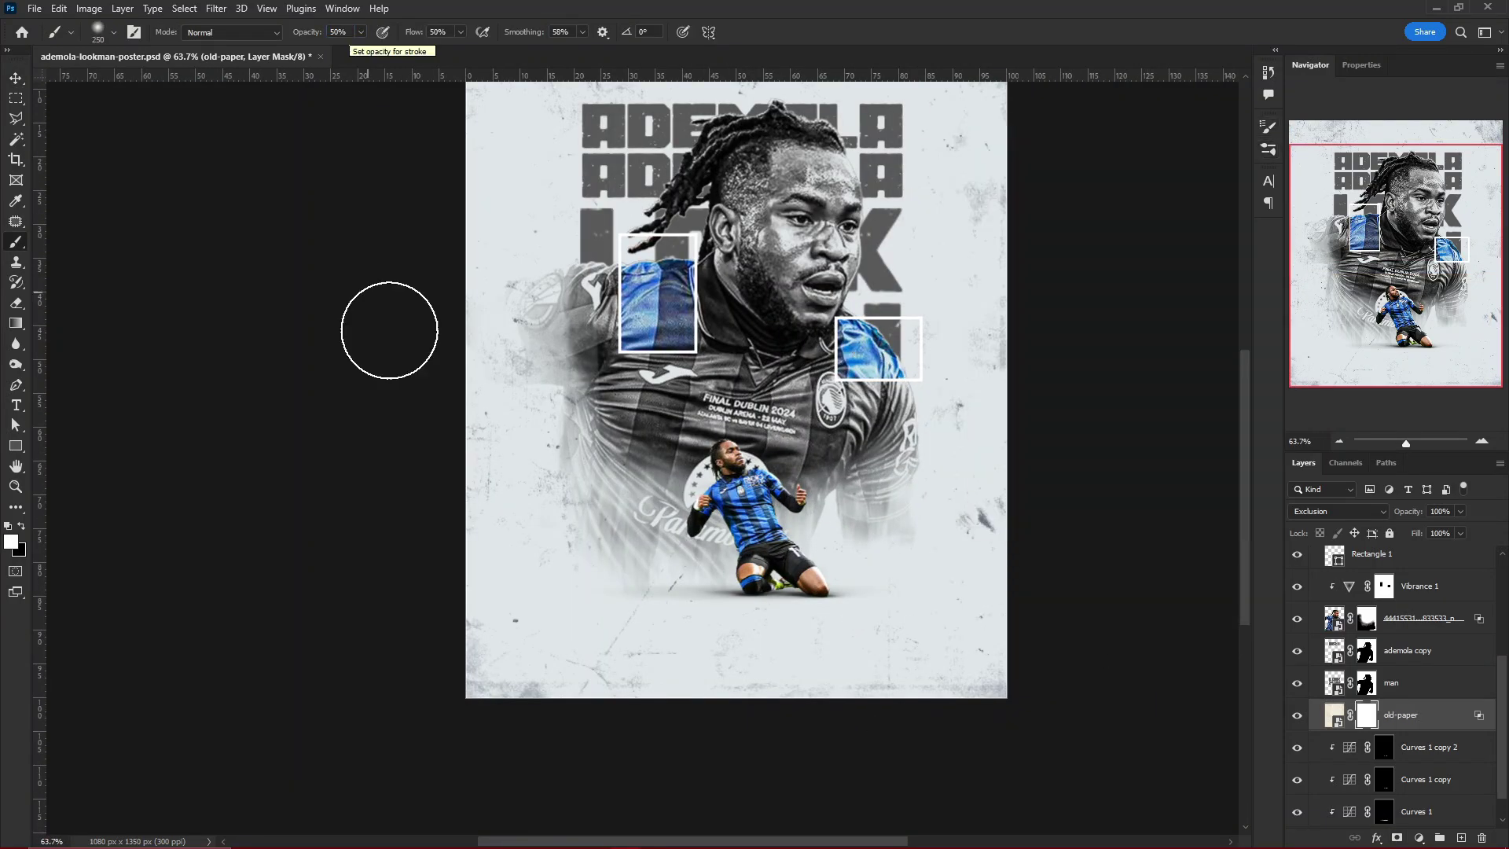
pyautogui.hotkey('ctrl', 'i')
pyautogui.scroll(2, 1062, 614)
pyautogui.moveTo(409, 739); pyautogui.dragTo(479, 728)
pyautogui.scroll(-3, 455, 718)
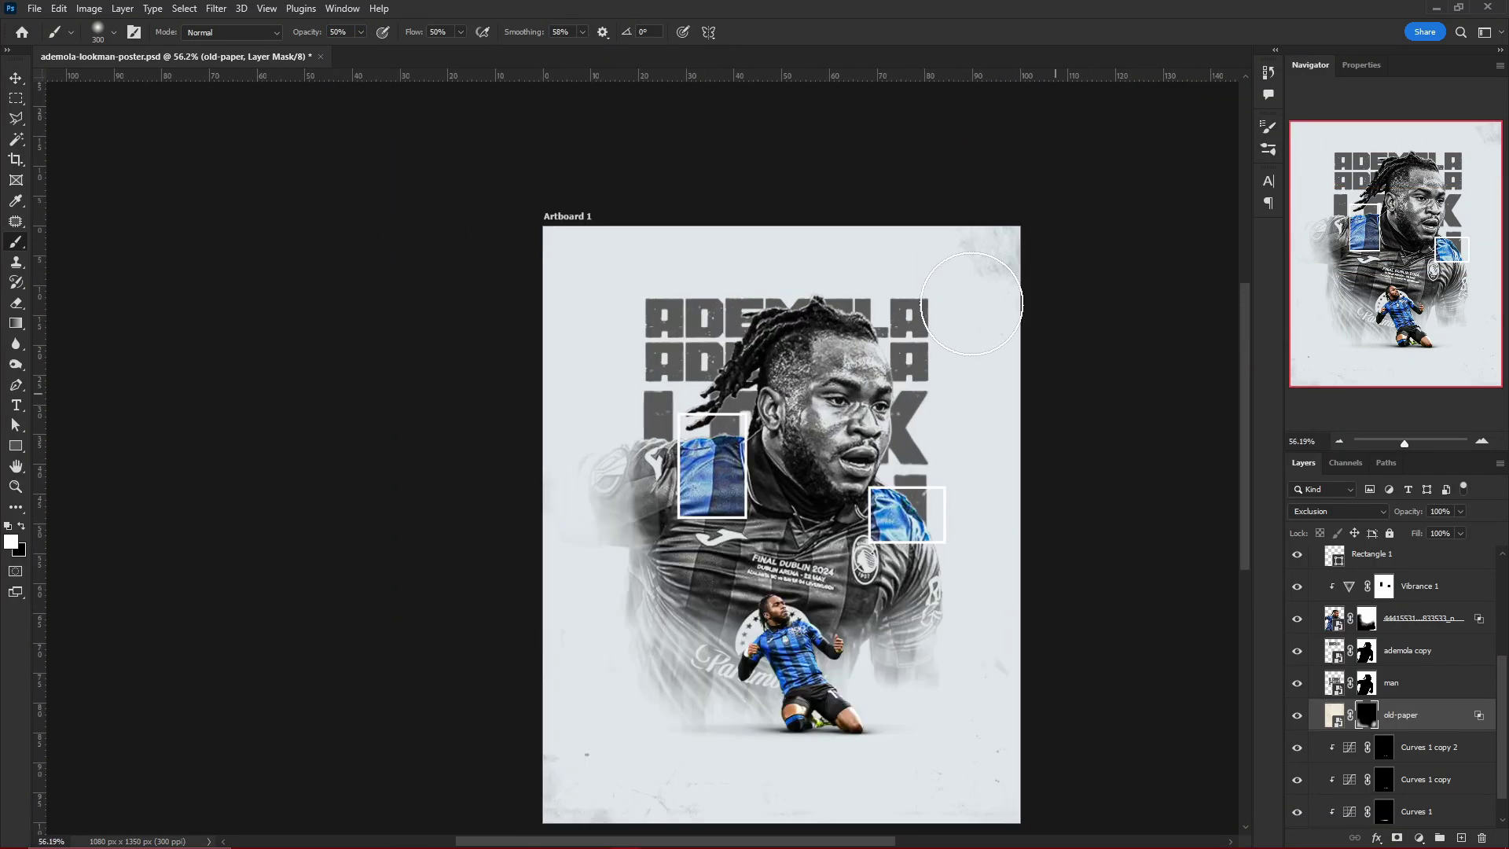
# - Target the portrait photo's layer mask with black as the painting colour
pyautogui.click(1367, 618)
pyautogui.press('F5')
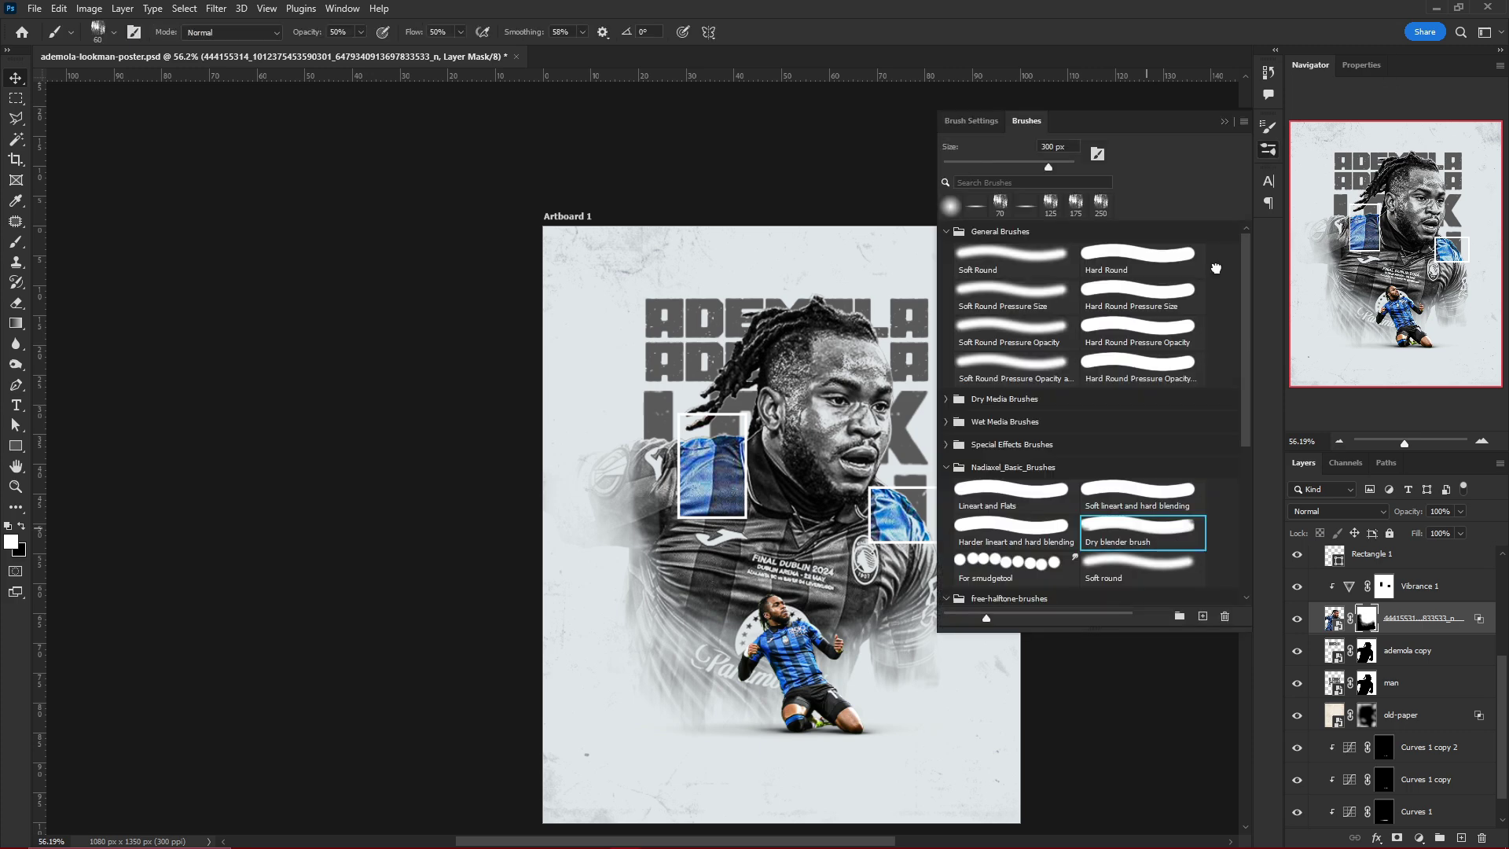
pyautogui.hotkey('ctrl', '1')
pyautogui.press('x')
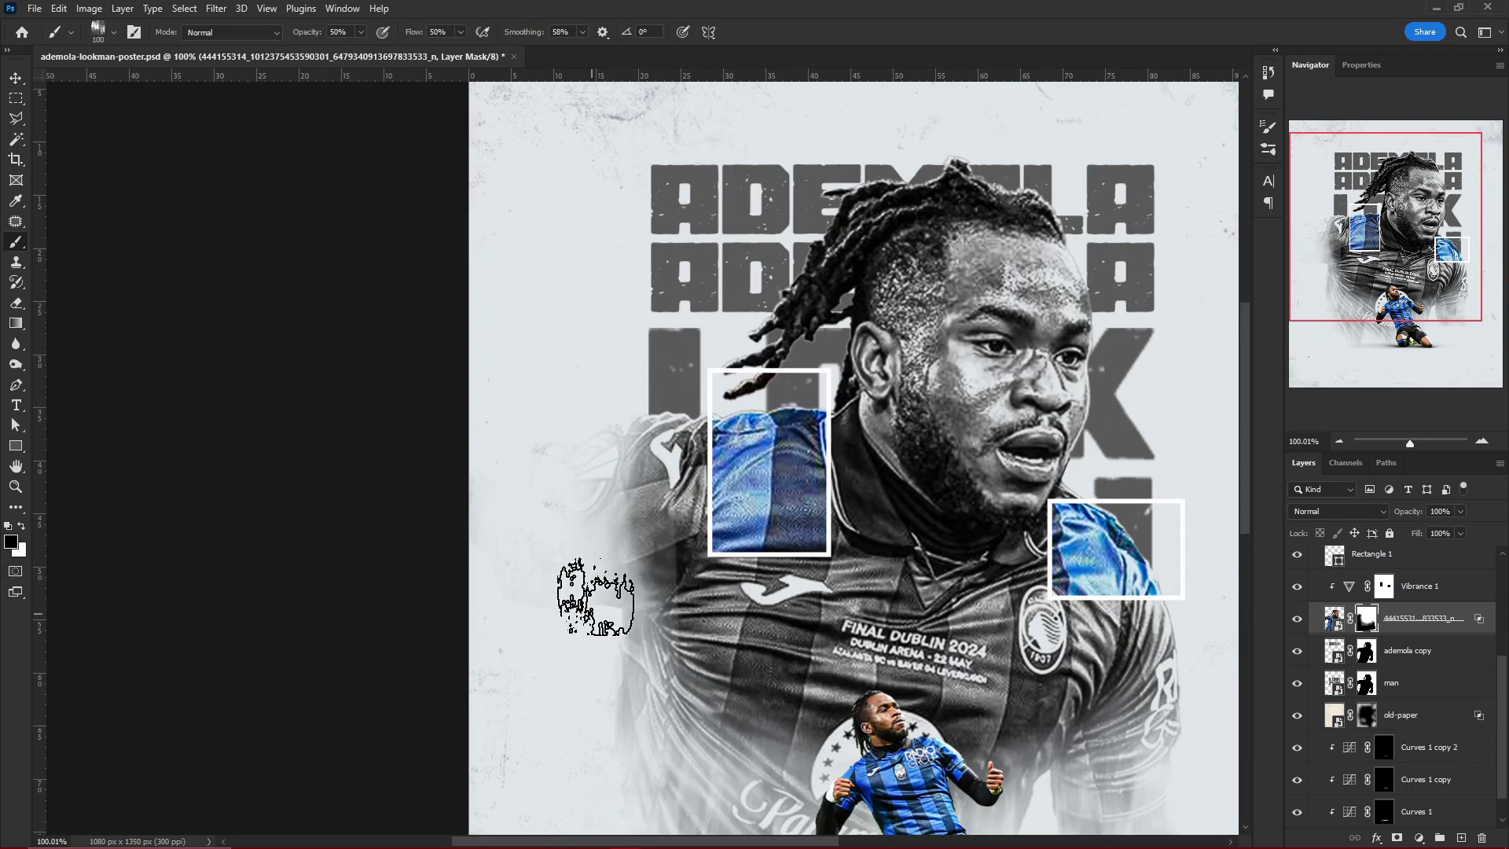
pyautogui.scroll(-3, 595, 597)
pyautogui.scroll(-2, 639, 313)
pyautogui.press('v')
pyautogui.scroll(-1, 1396, 747)
# - Add a brightening Curves layer above the background with its mask inverted
pyautogui.click(1397, 814)
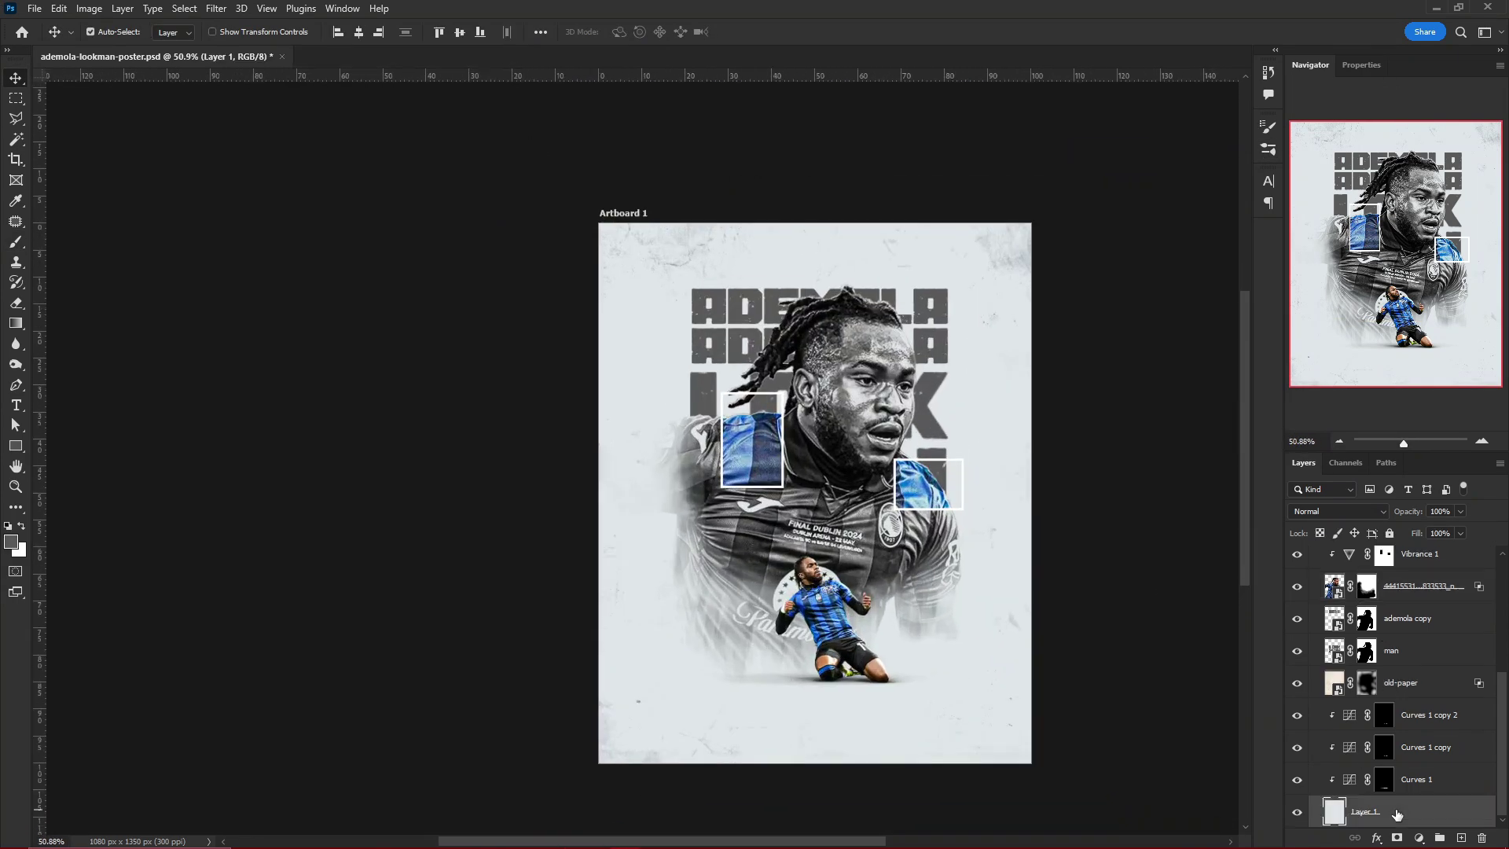
pyautogui.click(1418, 838)
pyautogui.click(1415, 617)
pyautogui.moveTo(1394, 244); pyautogui.dragTo(1394, 216)
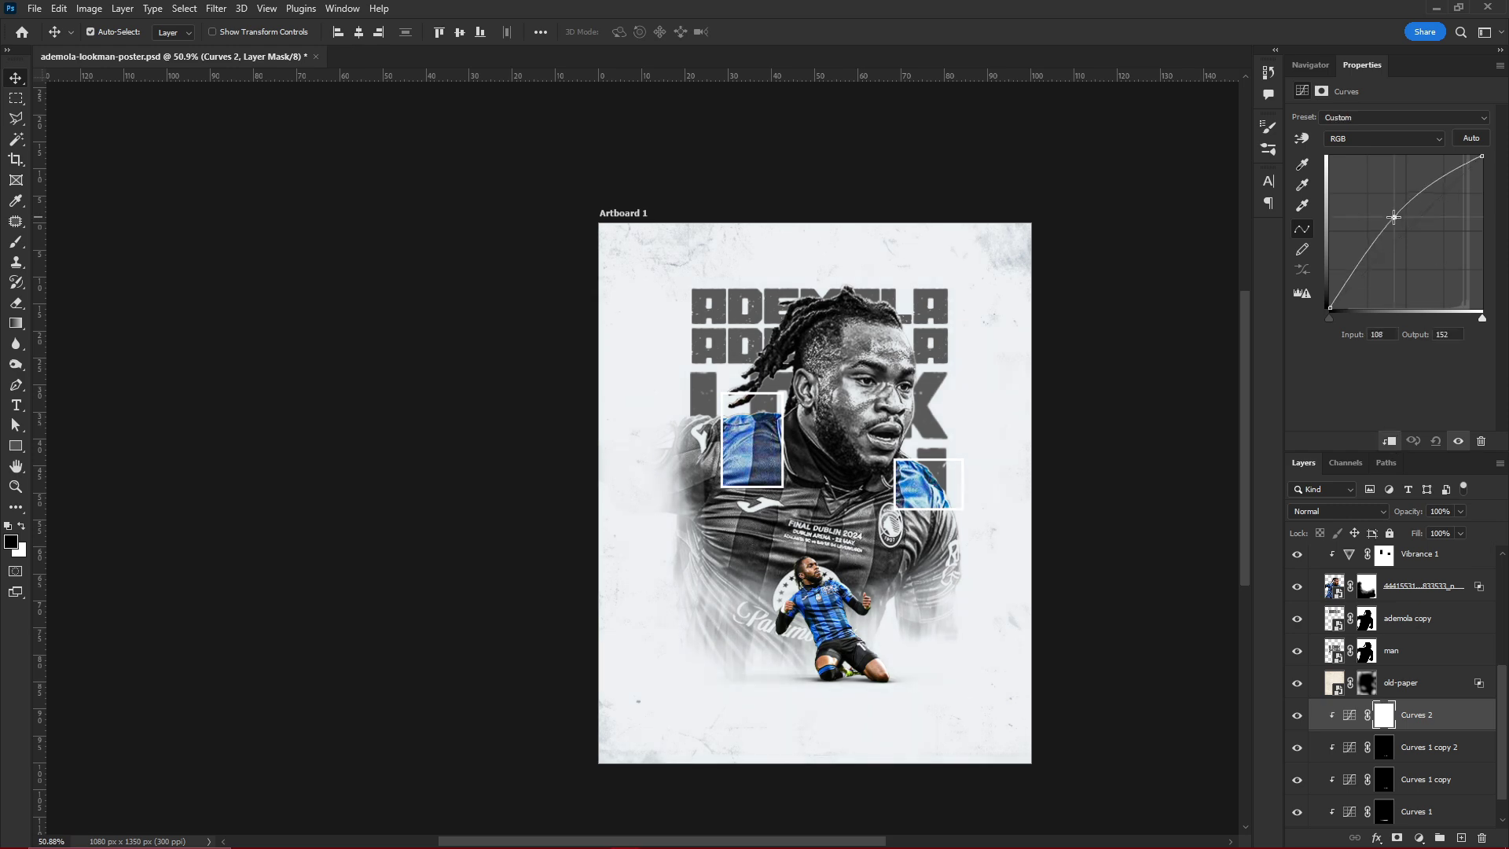
pyautogui.hotkey('ctrl', 'i')
# - Paint the brightening into part of the backdrop with a 250 px white brush
pyautogui.press('b')
pyautogui.scroll(1, 881, 440)
pyautogui.press(']')
pyautogui.press(']')
pyautogui.press(']')
pyautogui.press('x')
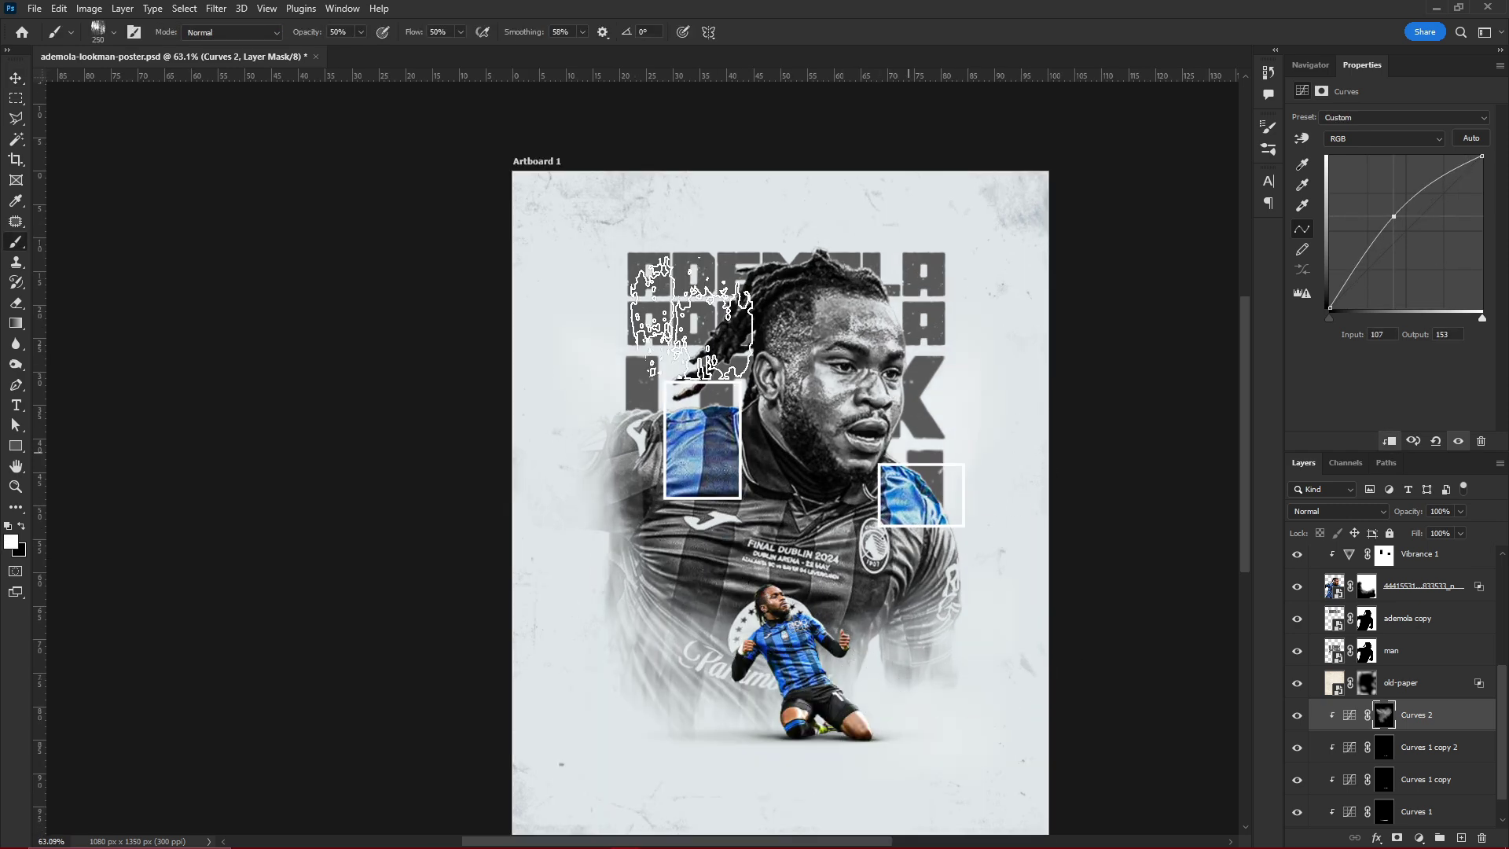
pyautogui.press('v')
pyautogui.click(1310, 64)
pyautogui.moveTo(1412, 442); pyautogui.dragTo(1406, 443)
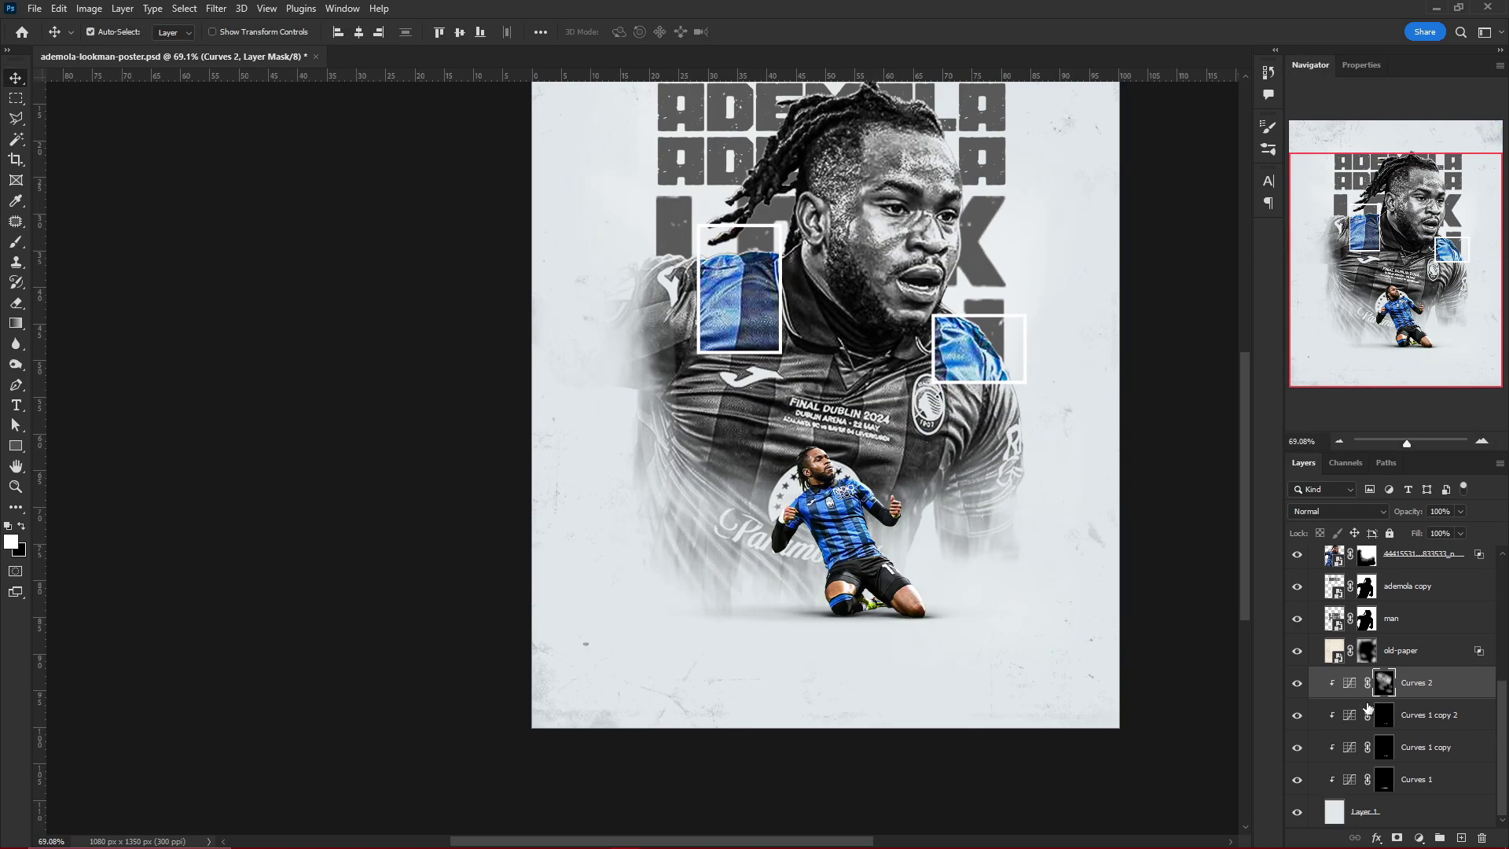
pyautogui.scroll(-1, 1400, 629)
pyautogui.click(1415, 650)
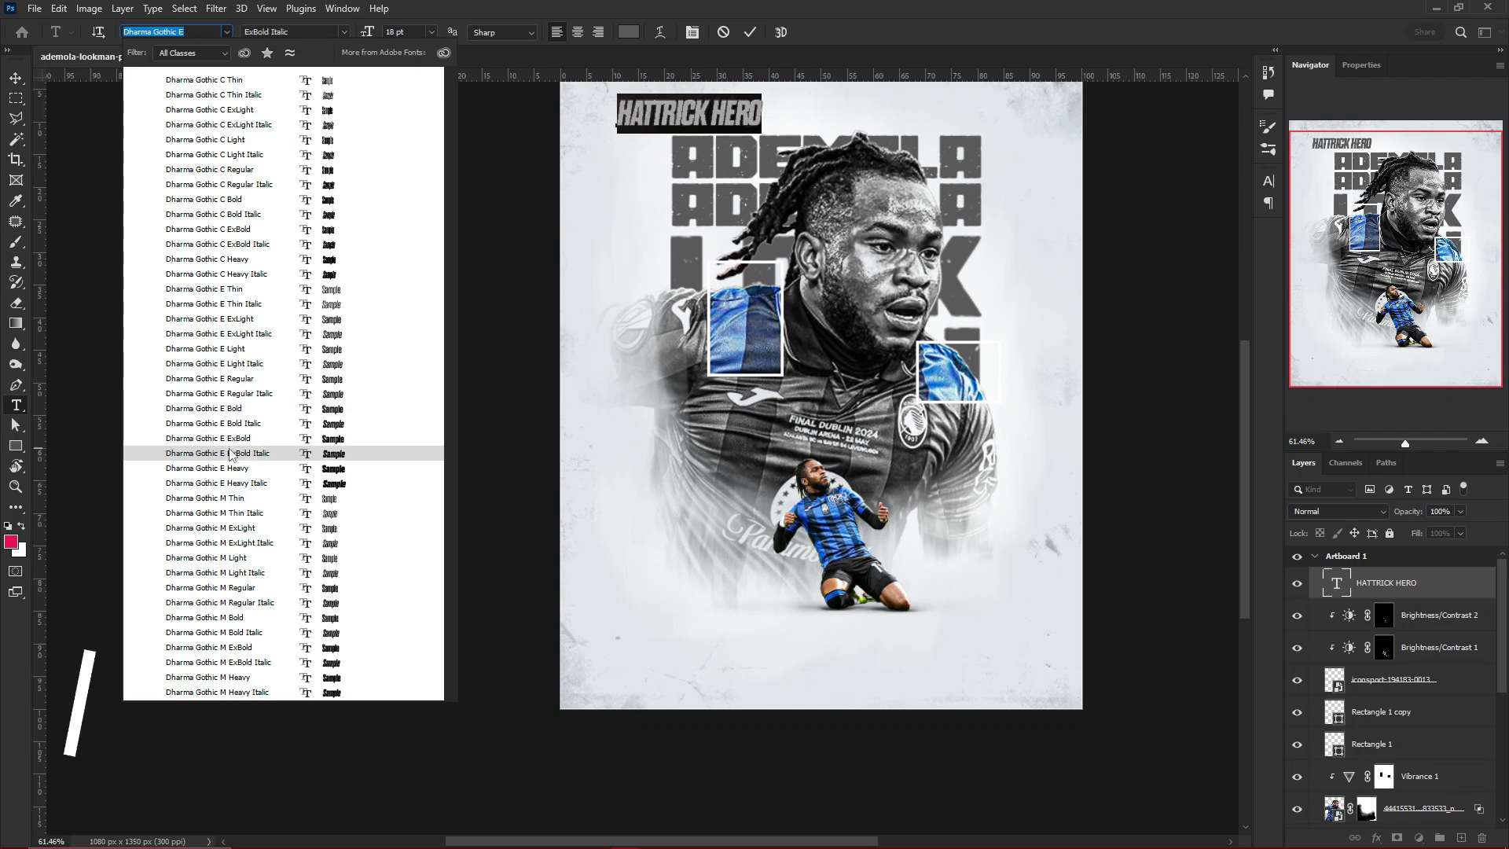
# - Restyle the title in Dharma Gothic E ExBold and add a LOOKMAN copy below ADEMOLA
pyautogui.click(236, 449)
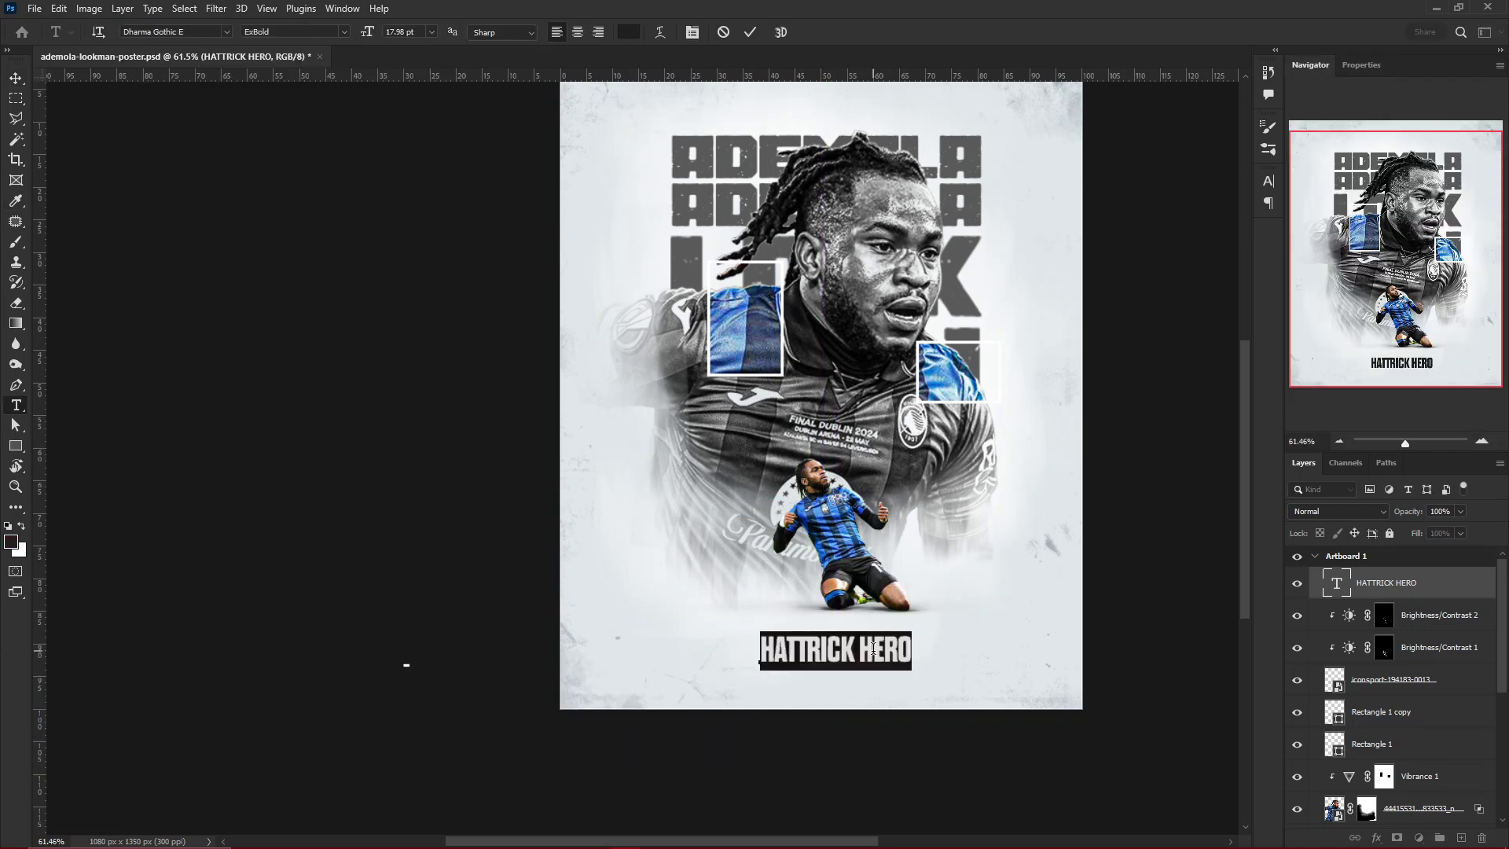
pyautogui.write('ADEMOLA')
pyautogui.doubleClick(1336, 582)
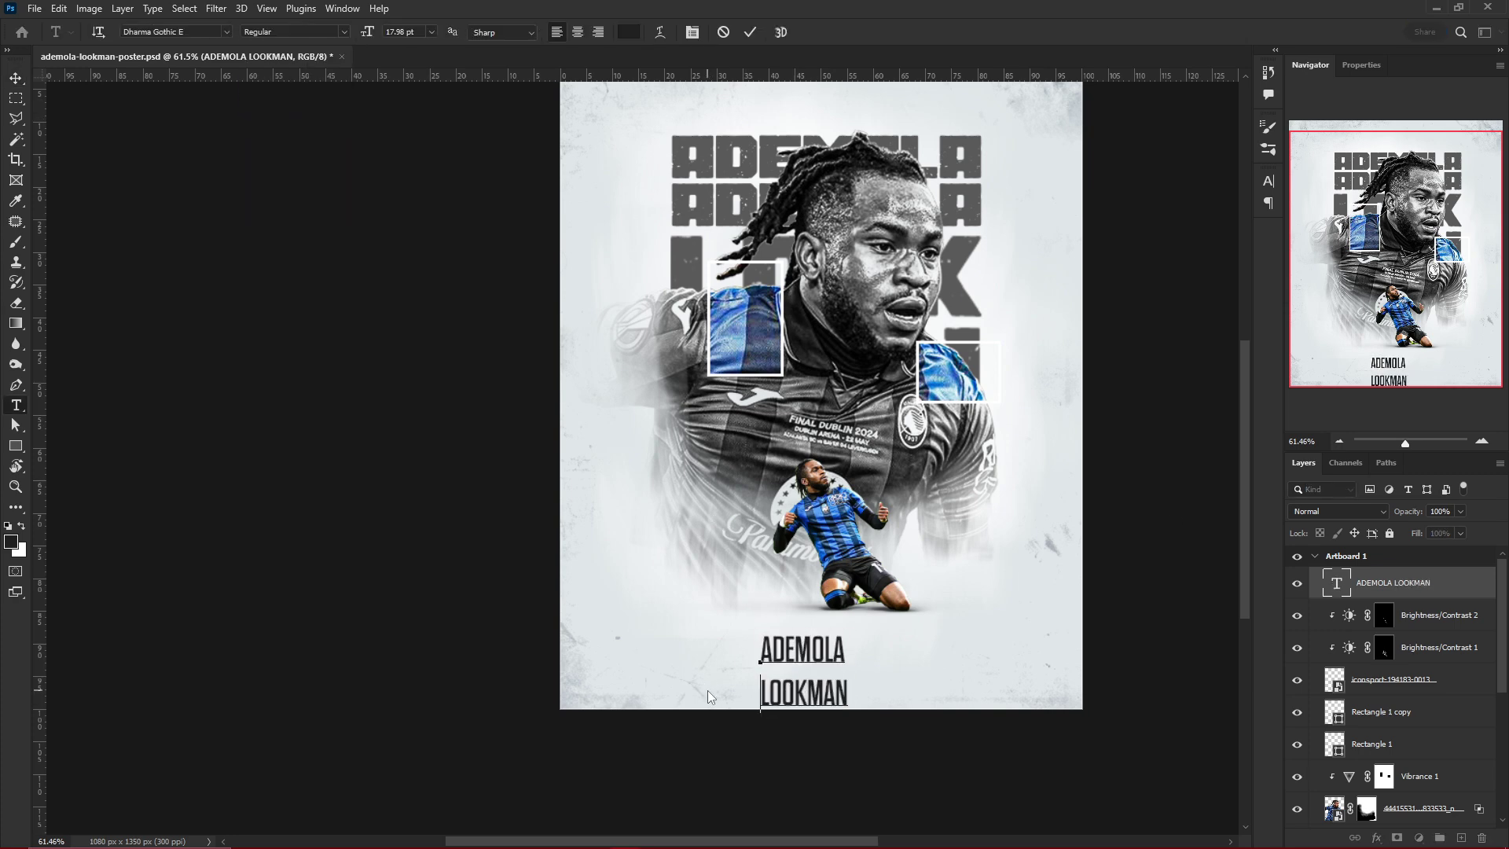
pyautogui.doubleClick(1336, 582)
pyautogui.click(295, 32)
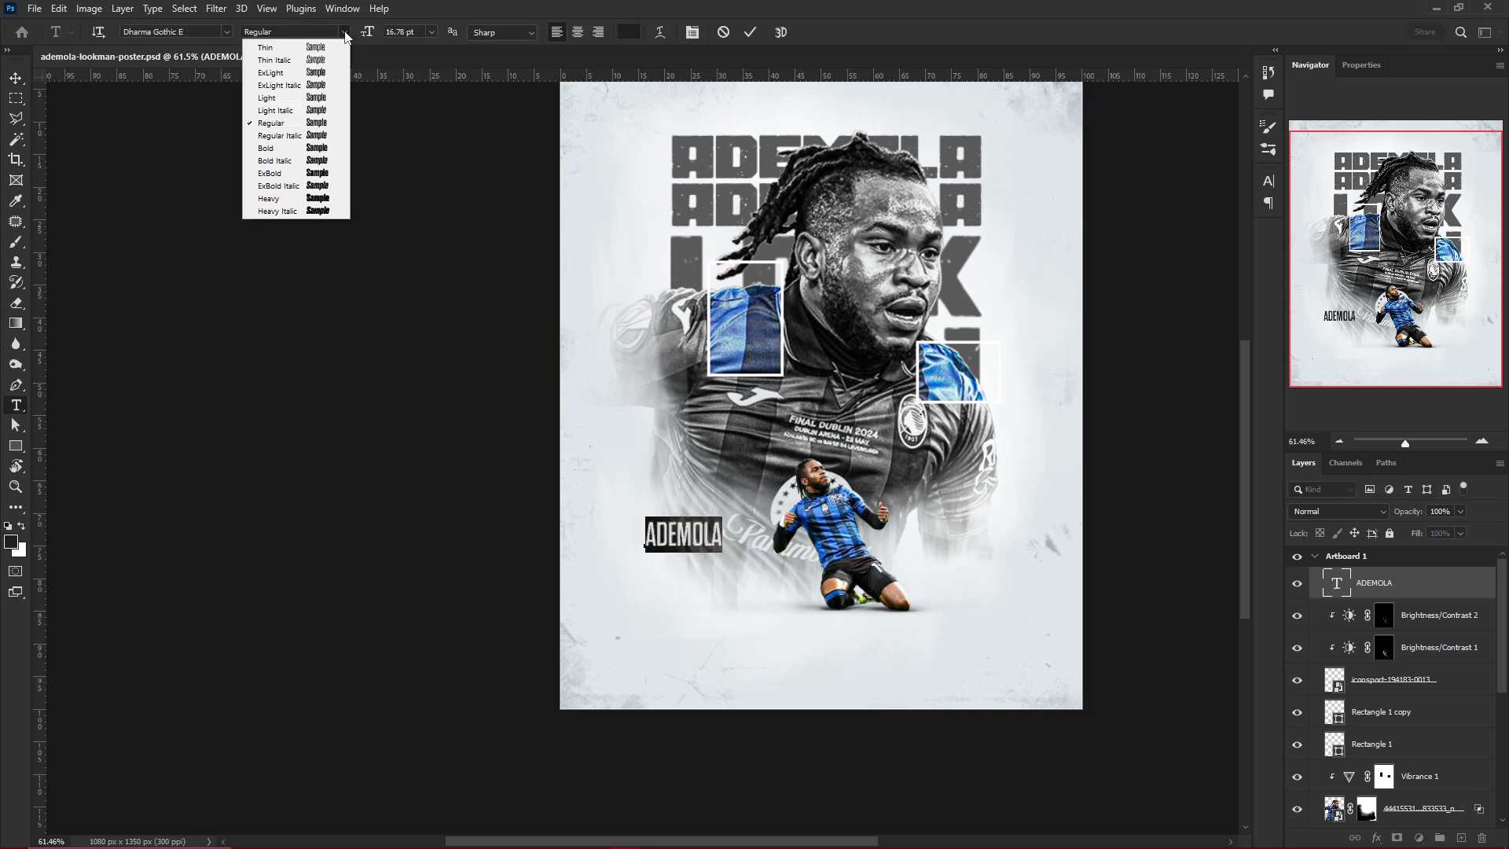
pyautogui.scroll(2, 681, 547)
pyautogui.hotkey('ctrl', 'j')
pyautogui.write('LOOKMAN')
pyautogui.hotkey('ctrl', 'Return')
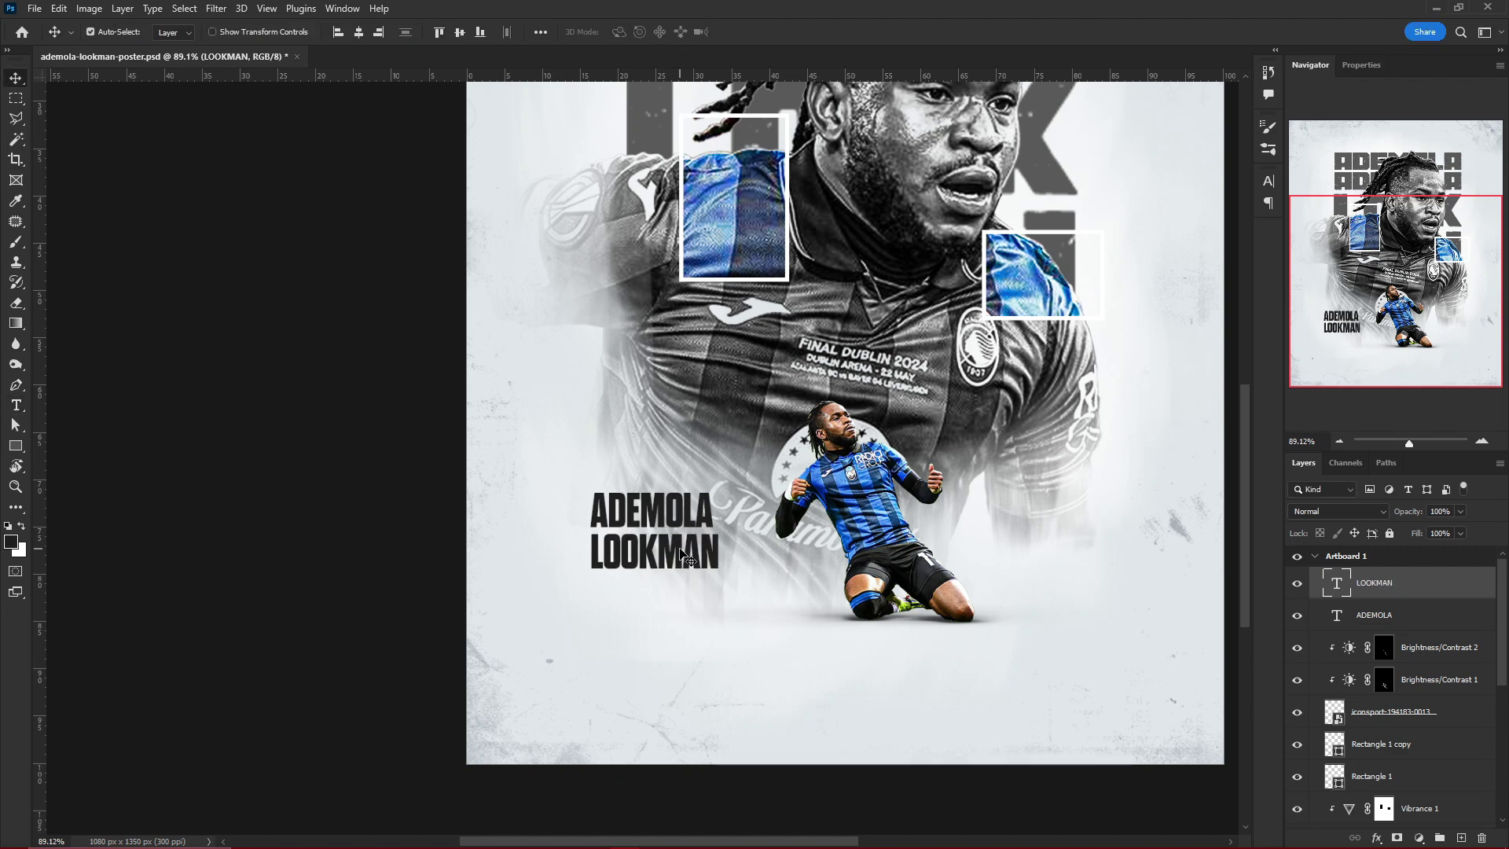
pyautogui.press('u')
pyautogui.scroll(2, 641, 442)
# - Draw a blue rounded box to the right of the name
pyautogui.moveTo(686, 542); pyautogui.dragTo(699, 543)
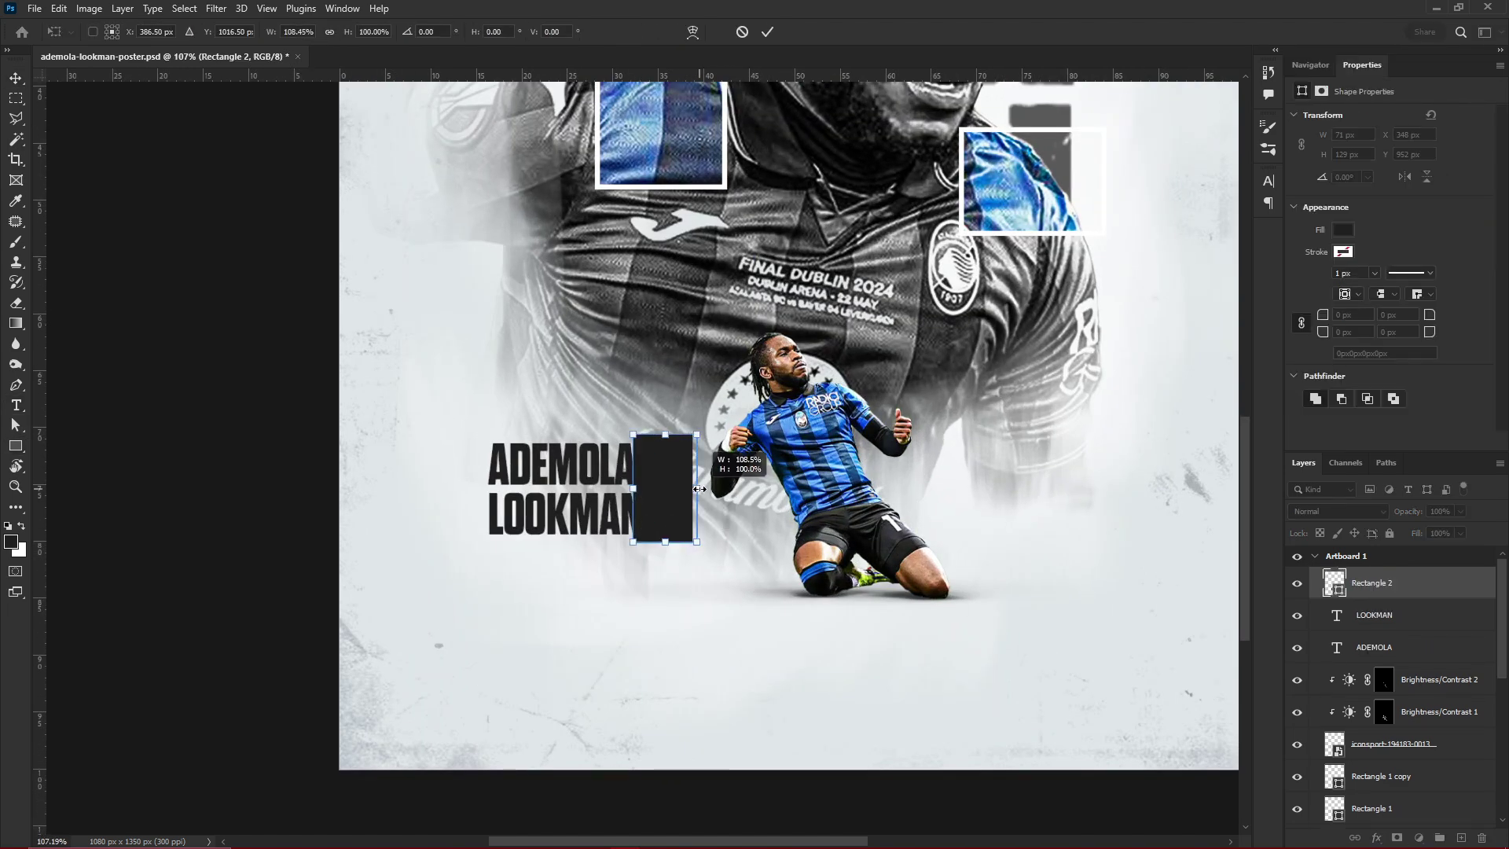
pyautogui.press('i')
pyautogui.hotkey('alt', 'BackSpace')
pyautogui.moveTo(641, 442); pyautogui.dragTo(711, 488)
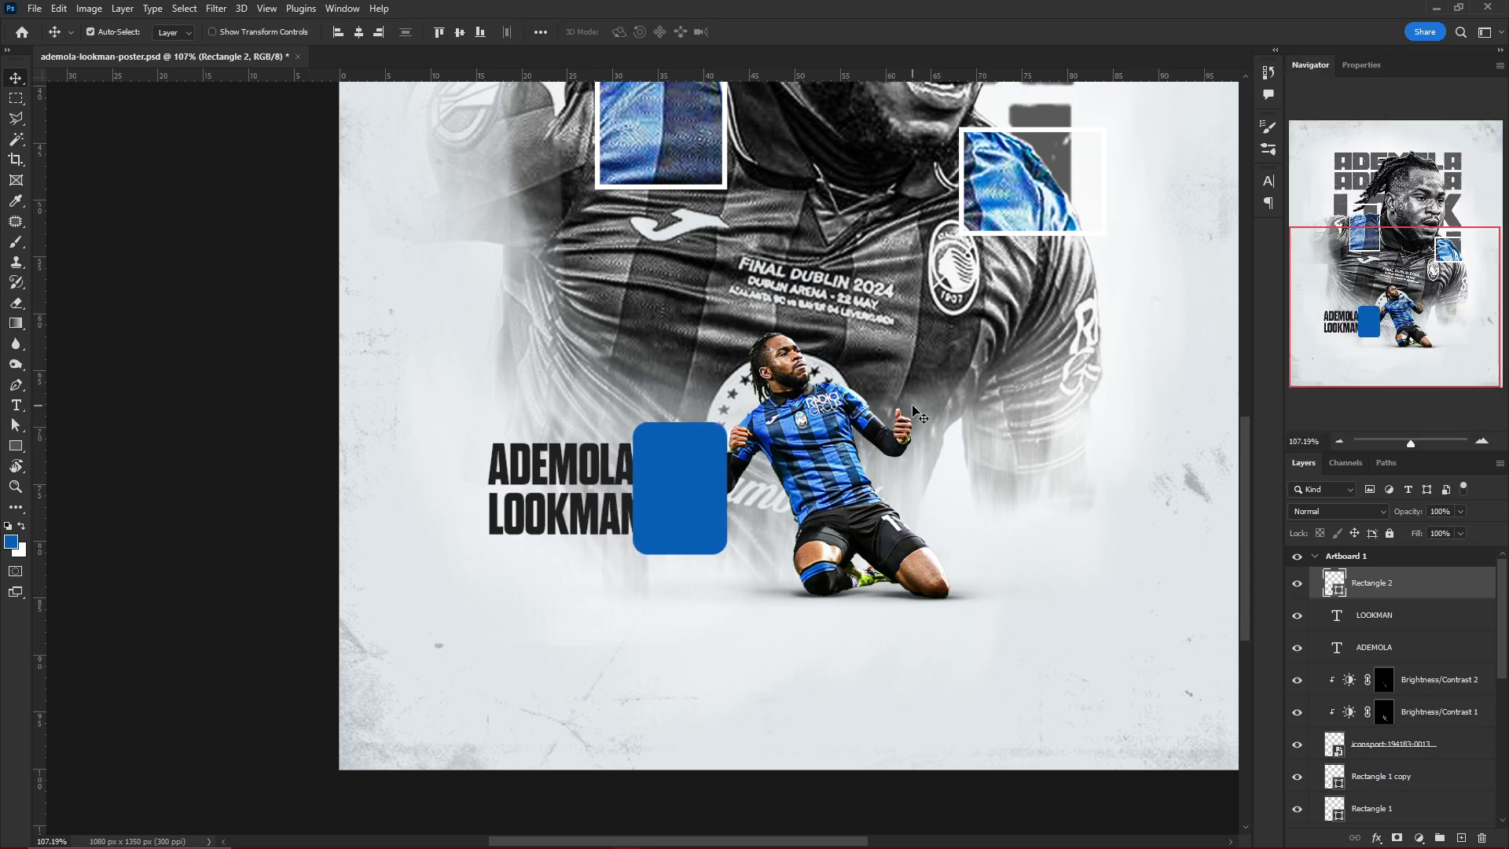
# - Turn a copied text line into a white 11 sized to sit above the blue box
pyautogui.doubleClick(567, 607)
pyautogui.write('11')
pyautogui.hotkey('ctrl', 't')
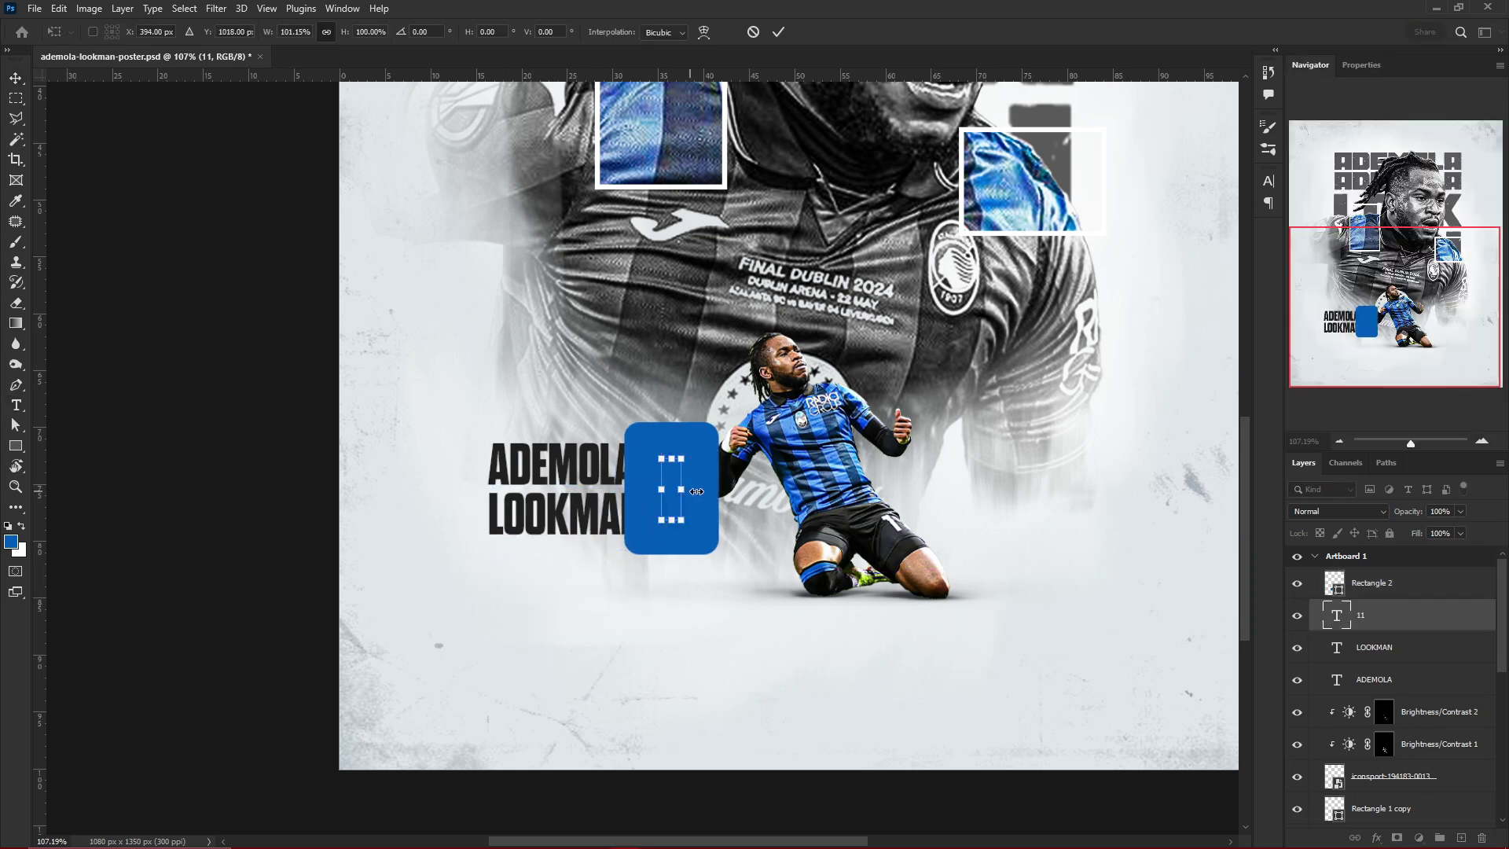
pyautogui.press('Return')
pyautogui.hotkey('ctrl', ']')
pyautogui.press('v')
# - Widen the blue box further to the right
pyautogui.click(1323, 691)
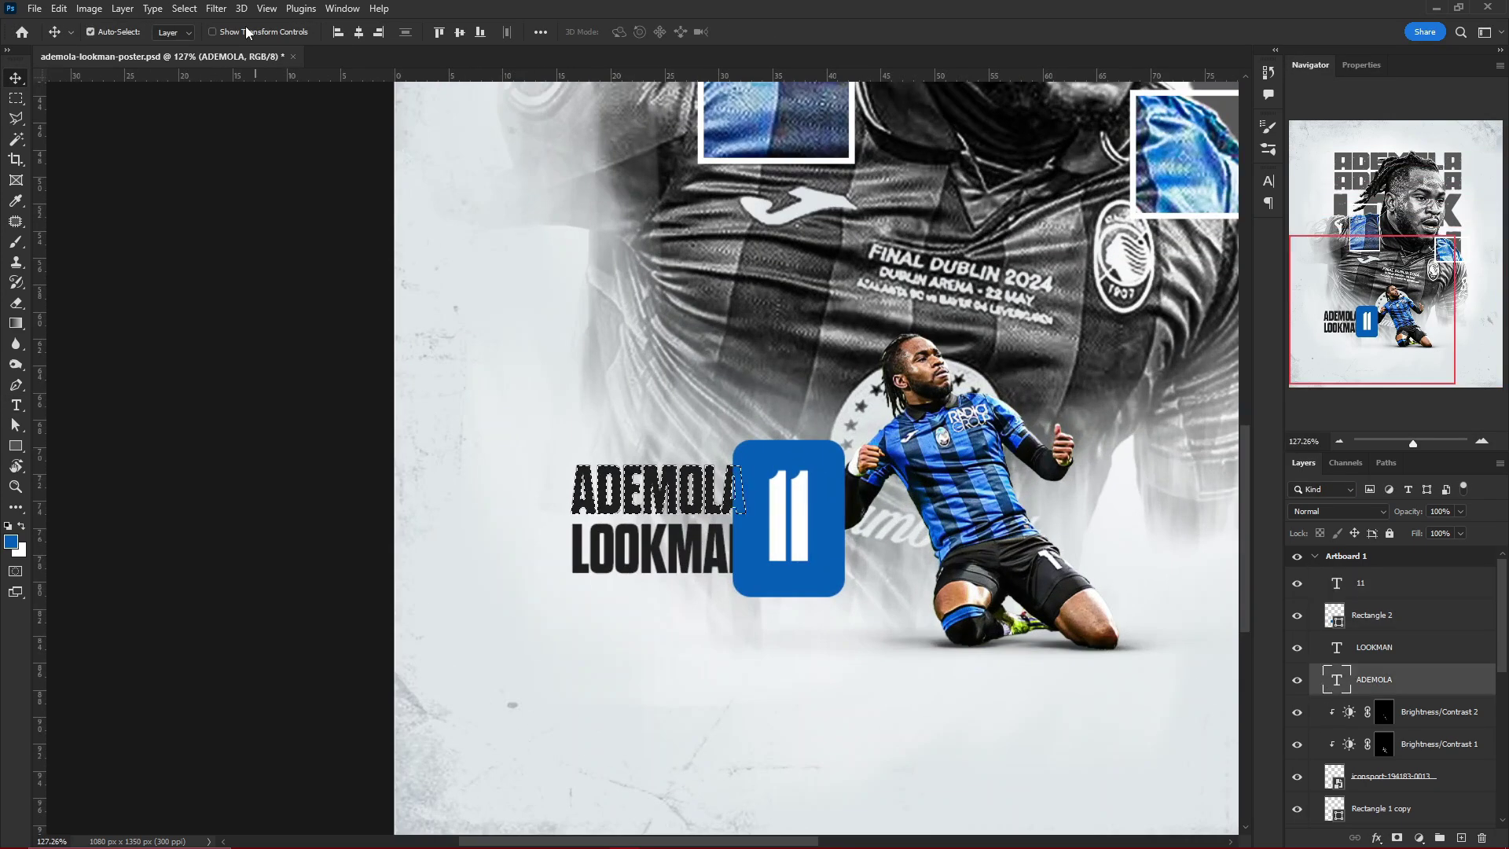
pyautogui.click(817, 551)
pyautogui.hotkey('ctrl', 't')
pyautogui.moveTo(845, 518); pyautogui.dragTo(853, 518)
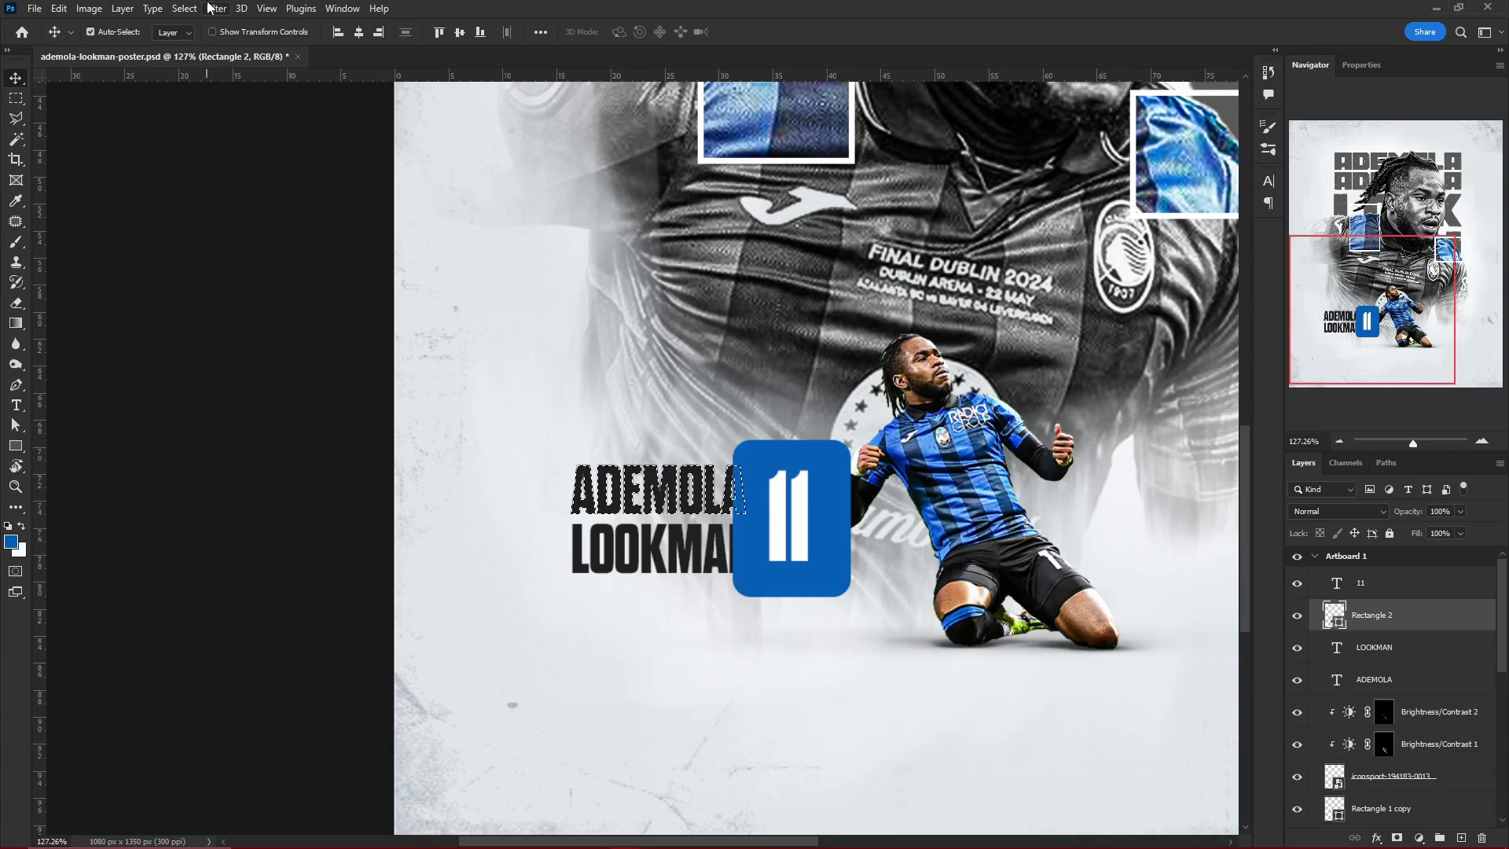
# - Cut expanded ADEMOLA and LOOKMAN letter outlines out of the box and sample the lettering's dark colour
pyautogui.click(183, 8)
pyautogui.click(351, 276)
pyautogui.press('Return')
pyautogui.press('d')
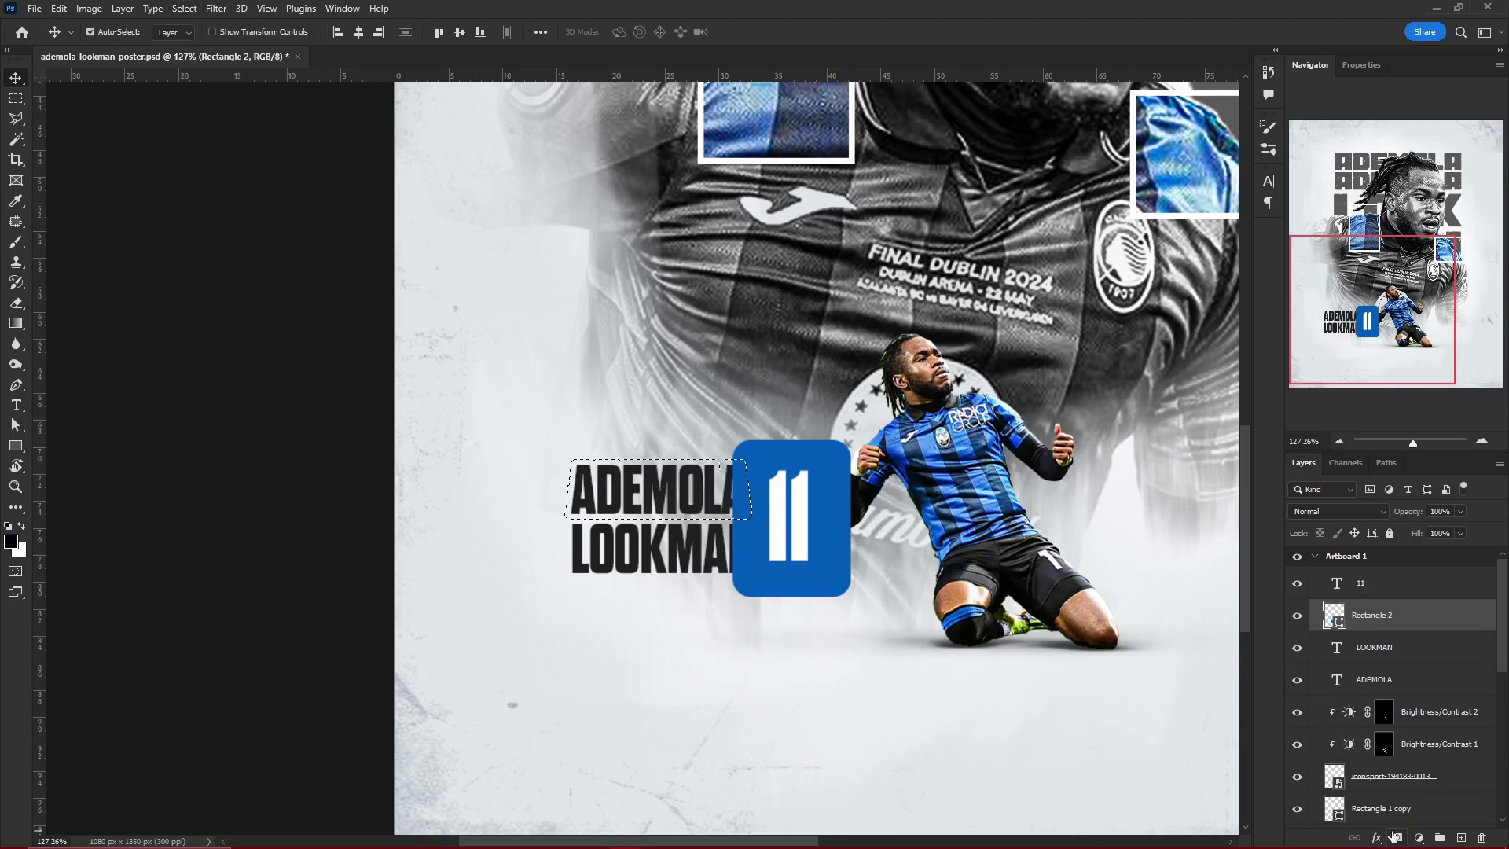
pyautogui.keyDown('ctrl'); pyautogui.click(1337, 647); pyautogui.keyUp('ctrl')
pyautogui.click(184, 8)
pyautogui.click(346, 285)
pyautogui.press('Return')
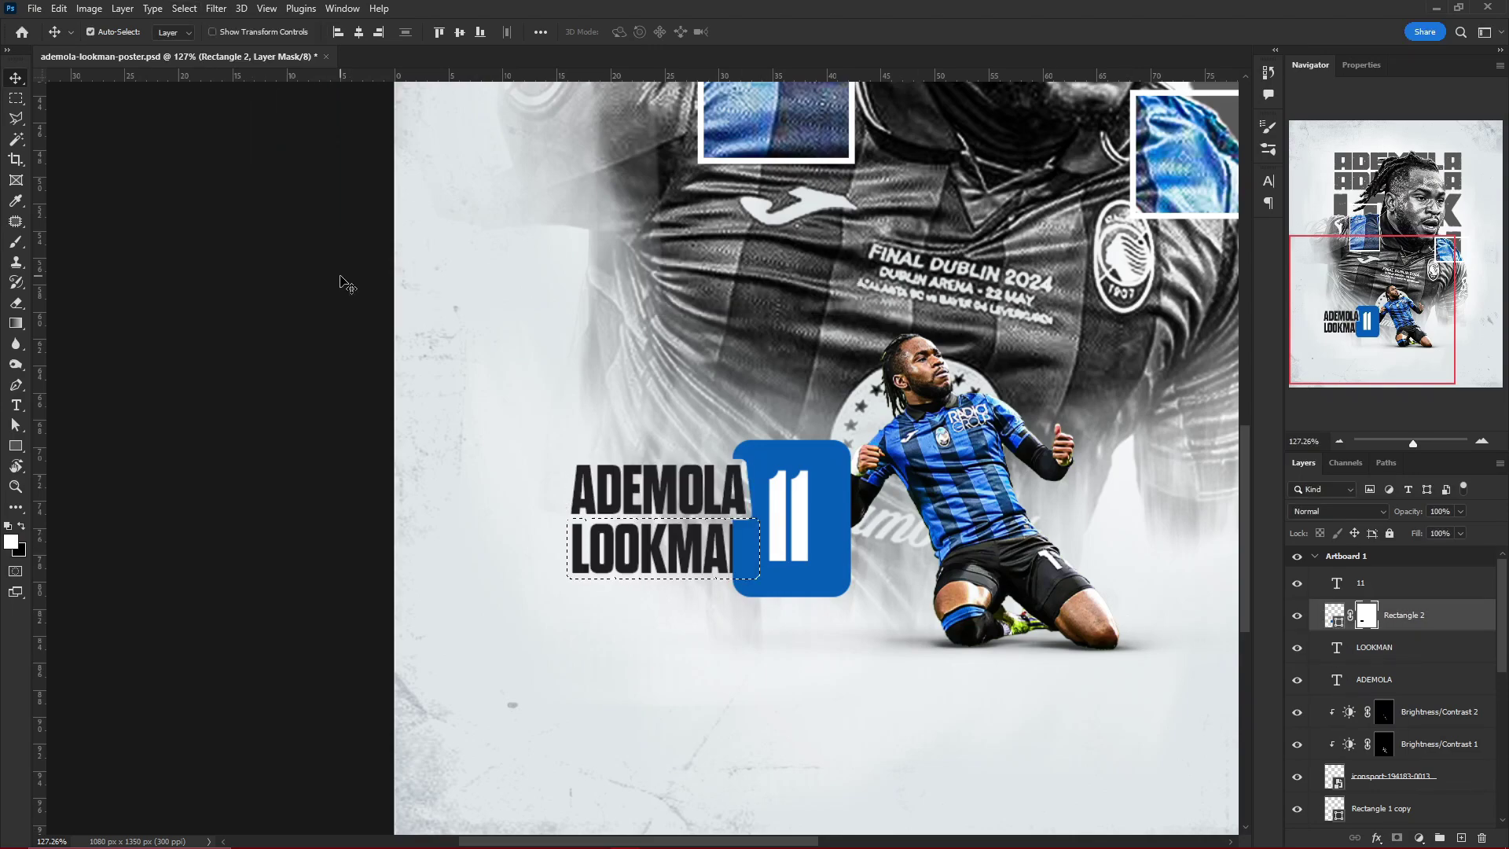
pyautogui.scroll(-3, 346, 284)
pyautogui.press('i')
pyautogui.click(606, 338)
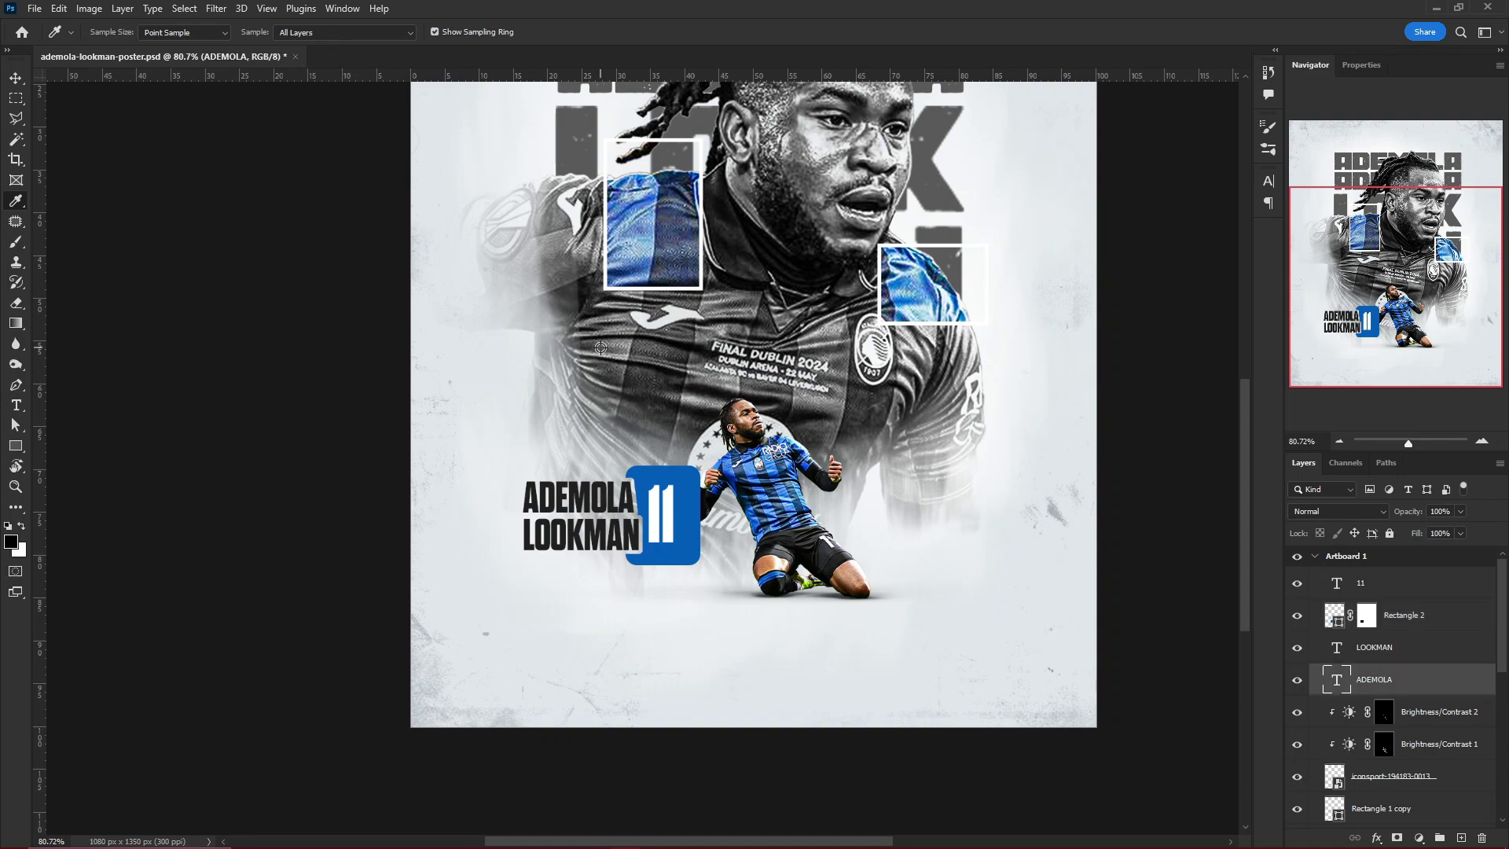
# - Add an Exposure adjustment clipped to the blue box
pyautogui.click(1432, 613)
pyautogui.scroll(5, 664, 515)
pyautogui.scroll(-4, 782, 546)
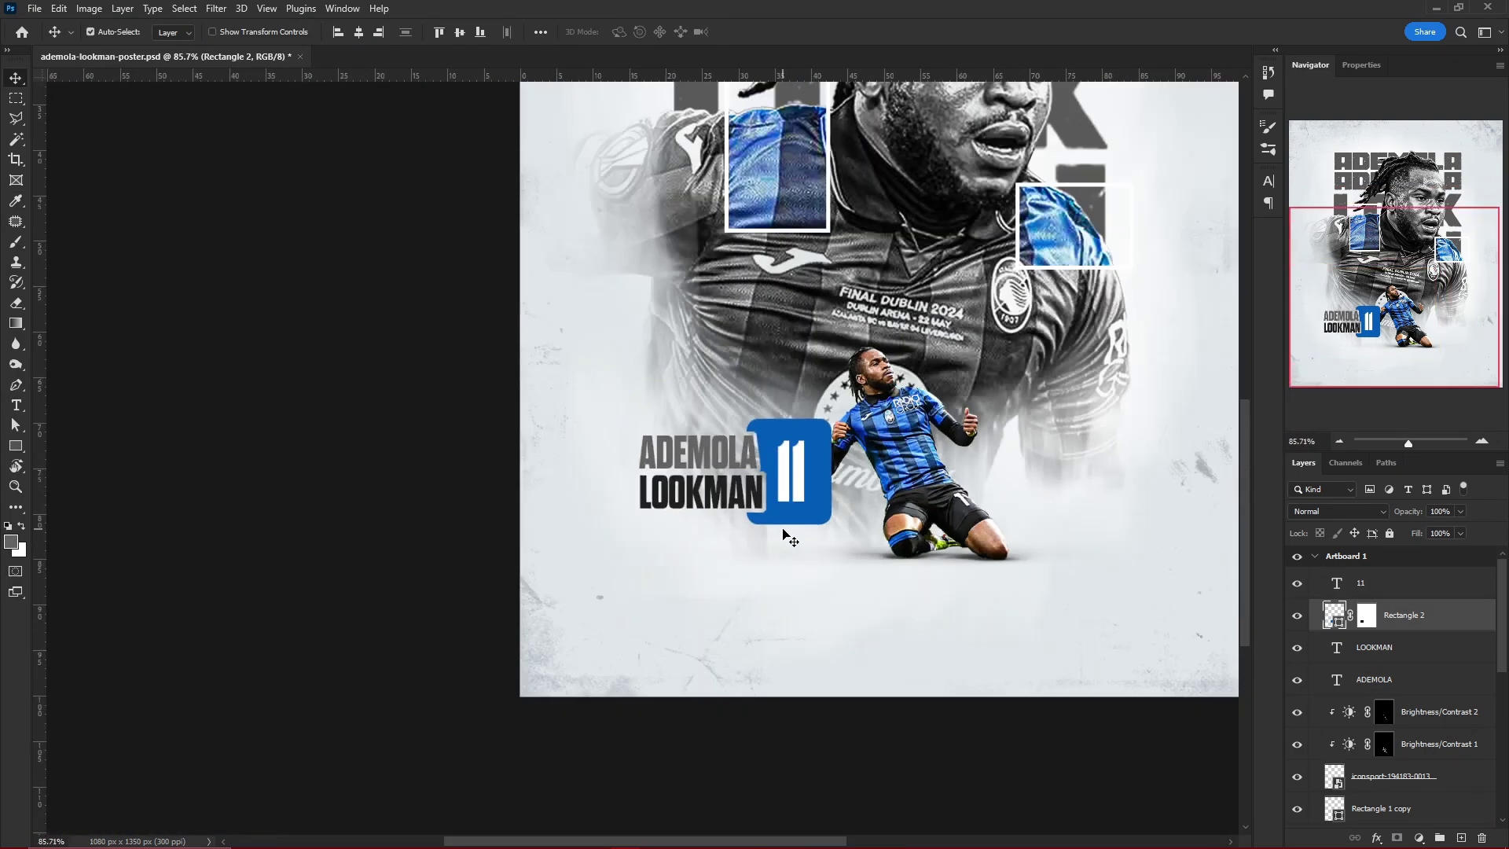
pyautogui.scroll(1, 786, 537)
pyautogui.scroll(3, 786, 537)
pyautogui.click(1419, 837)
pyautogui.click(1337, 672)
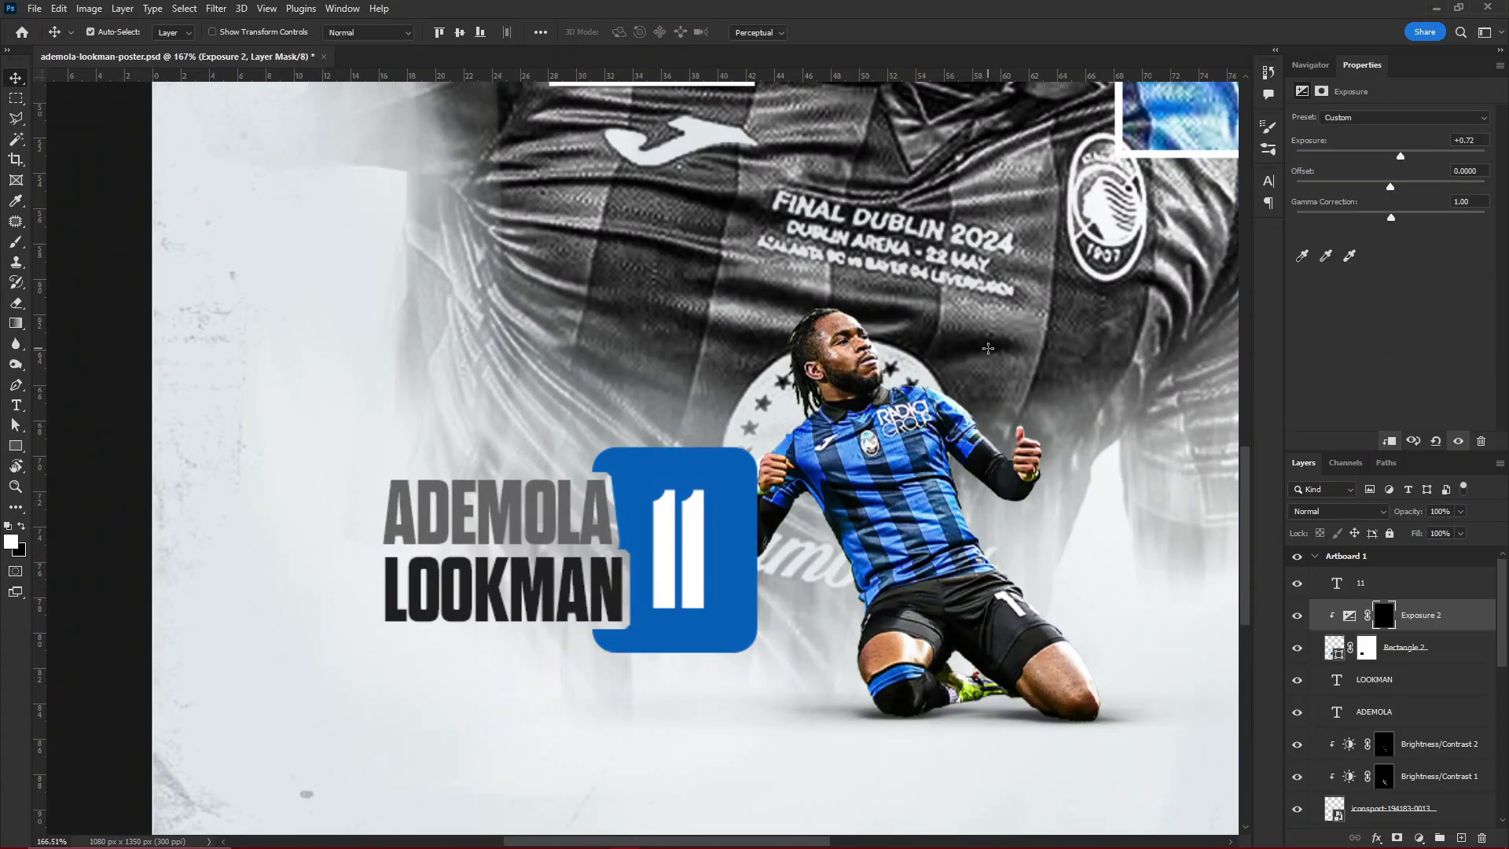
# - Add a Curves layer clipped to the box that darkens it, with its mask inverted
pyautogui.click(1310, 65)
pyautogui.click(1419, 838)
pyautogui.click(1439, 589)
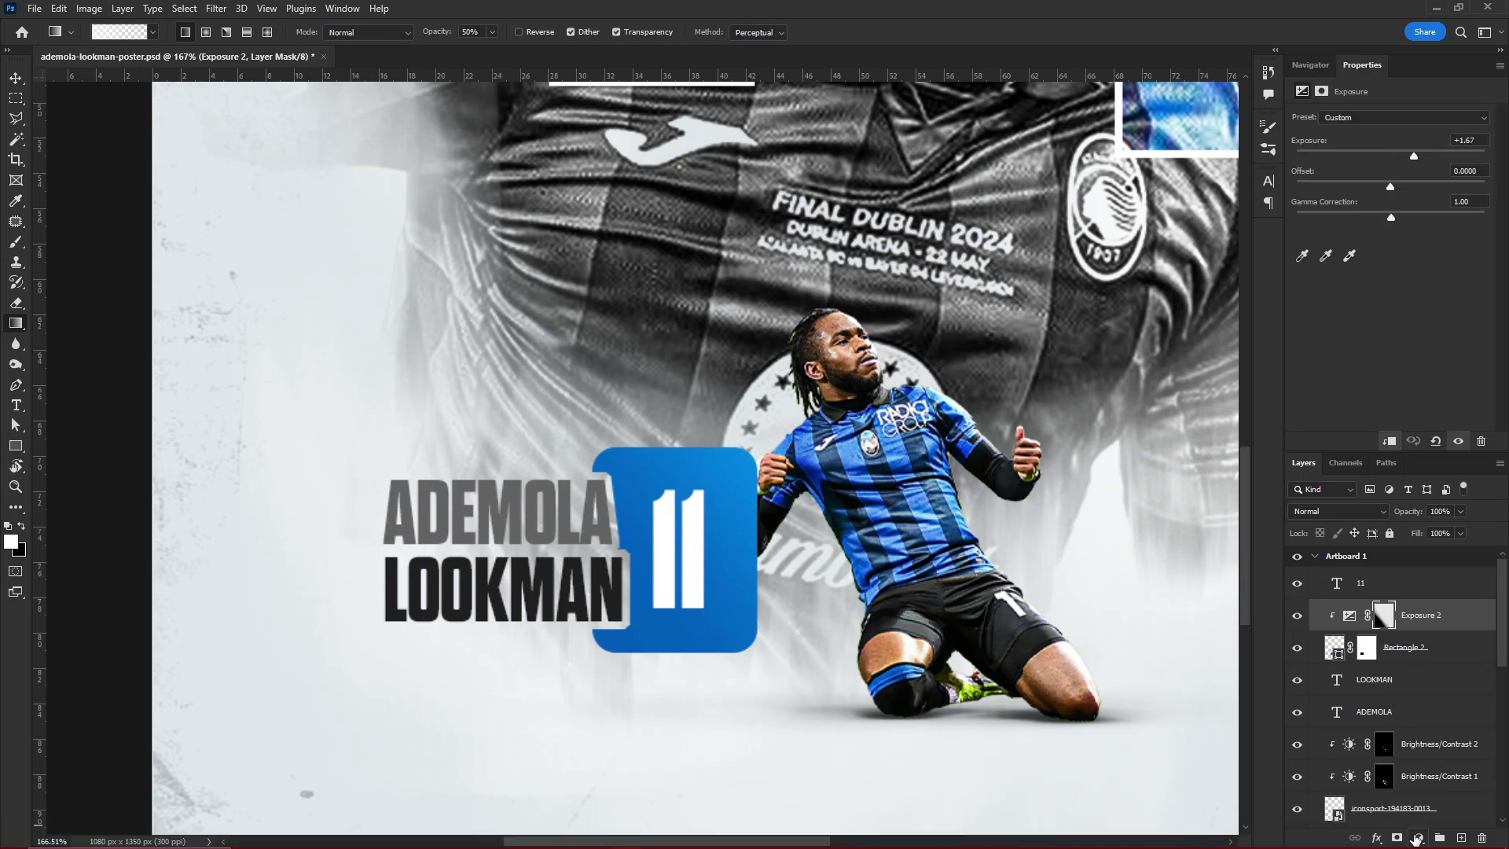
pyautogui.moveTo(1414, 223); pyautogui.dragTo(1414, 246)
pyautogui.hotkey('ctrl', 'i')
pyautogui.press('l')
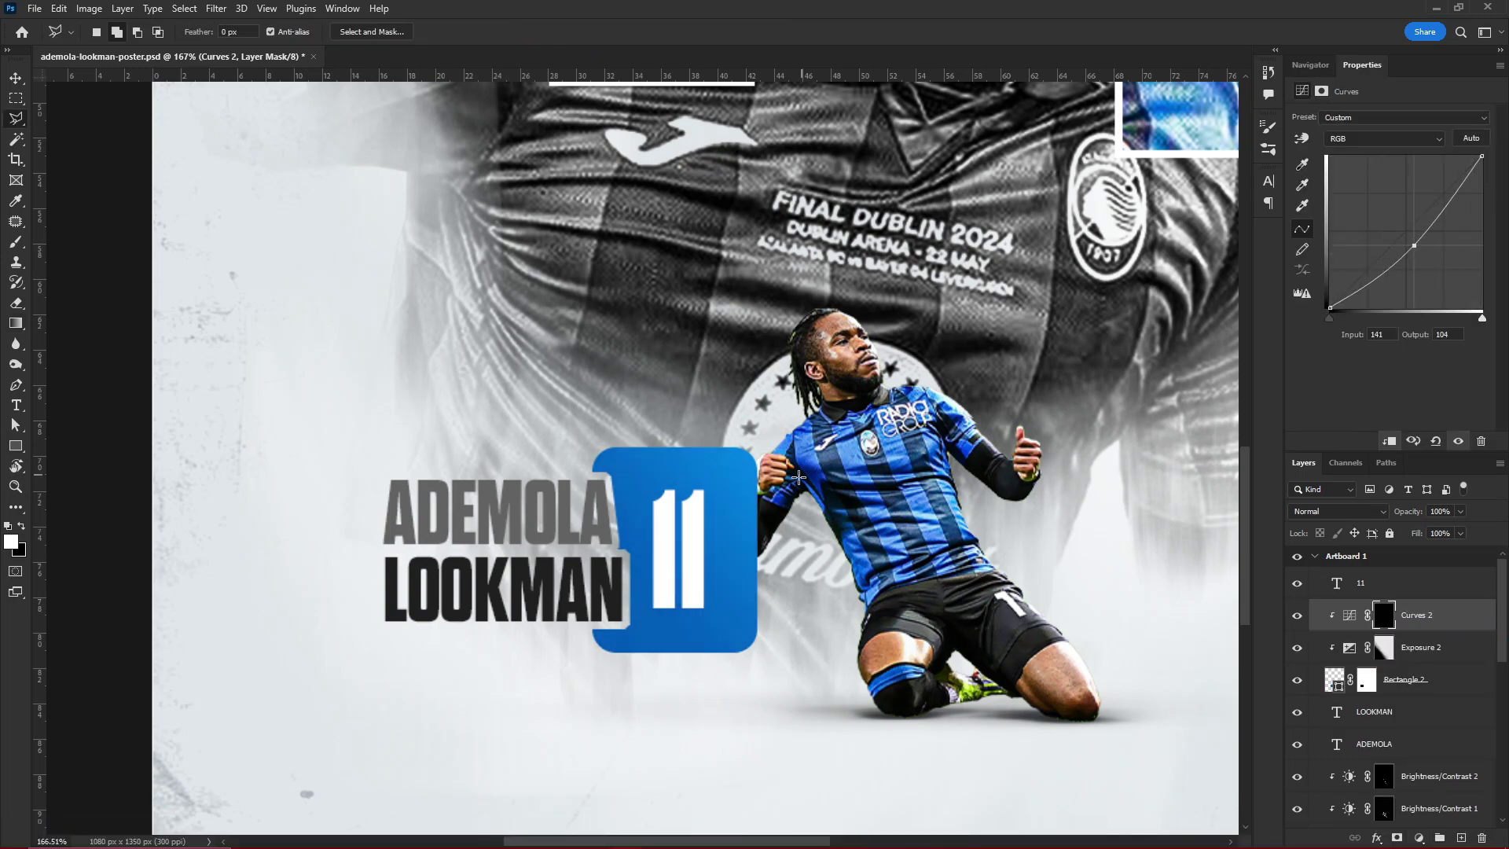
pyautogui.press('Escape')
pyautogui.hotkey('ctrl', '0')
# - Group the name and badge layers into a group called 'name'
pyautogui.hotkey('ctrl', 'g')
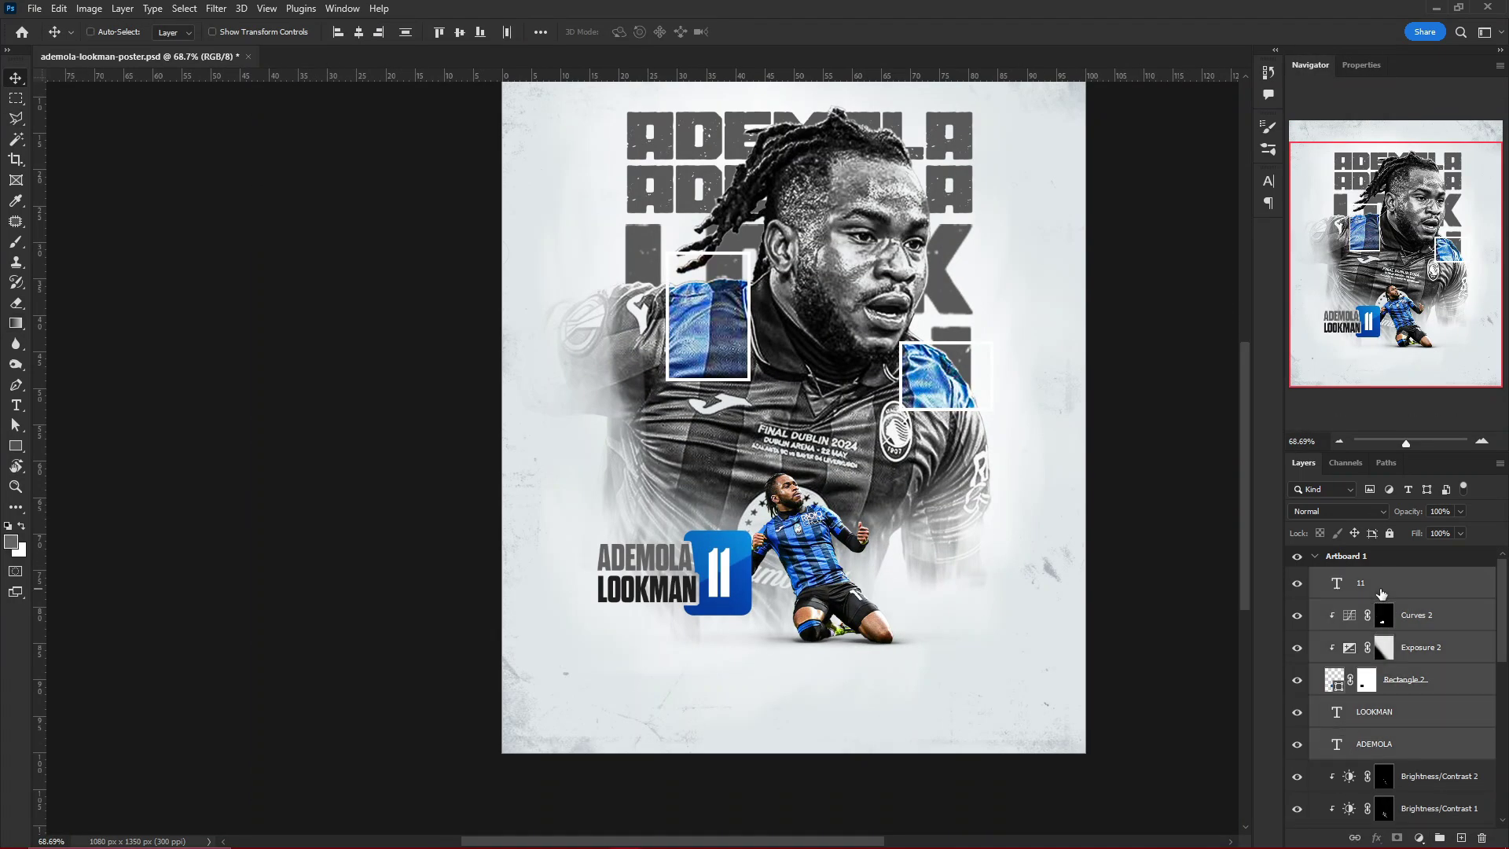
pyautogui.doubleClick(1368, 576)
pyautogui.write('name')
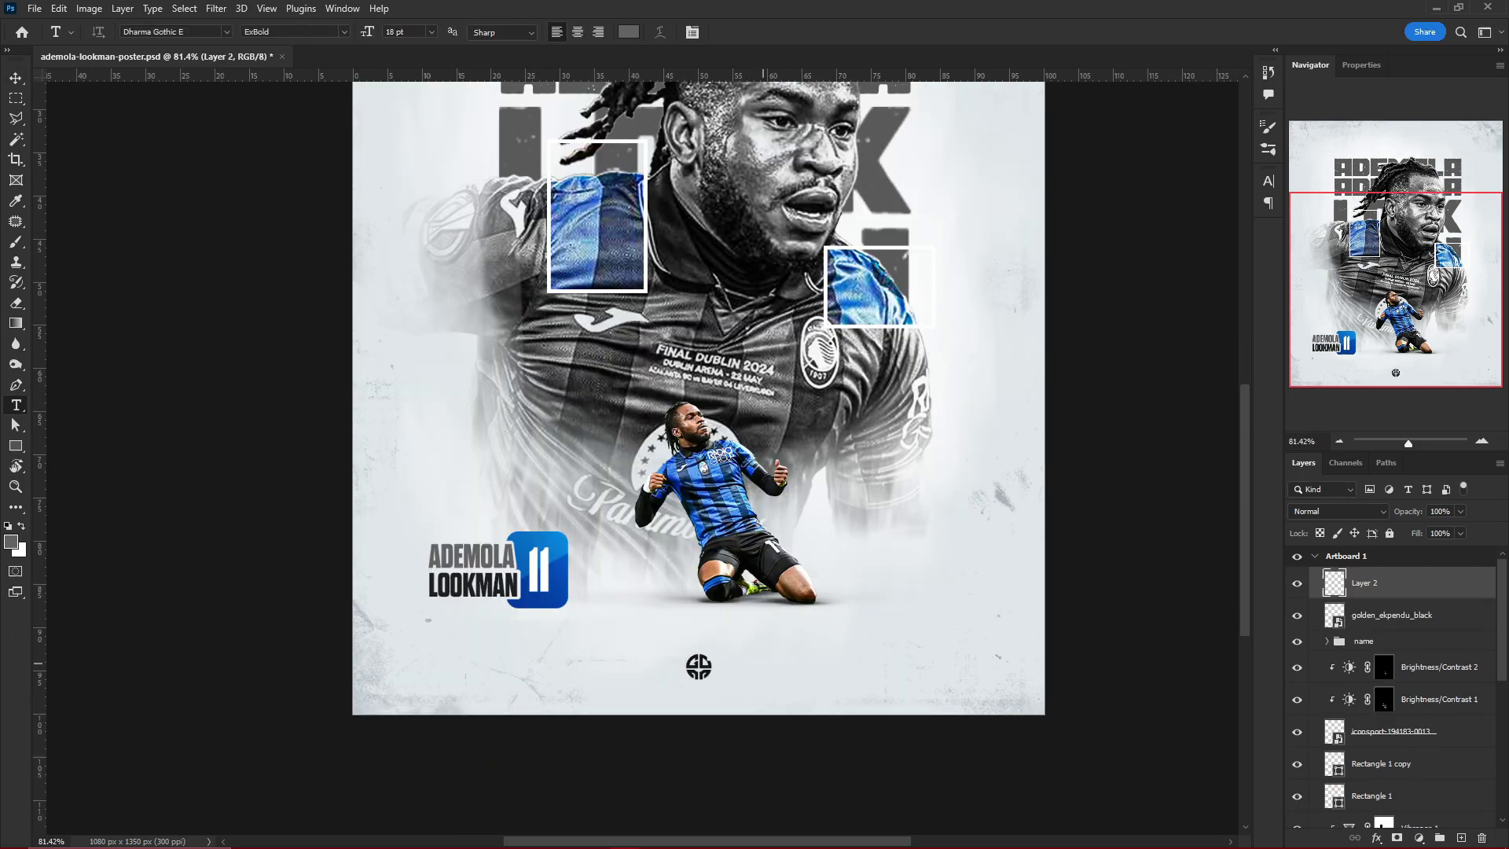
# - Add the designer's signature text near the bottom in the Autography script font
pyautogui.click(763, 663)
pyautogui.write('by GO')
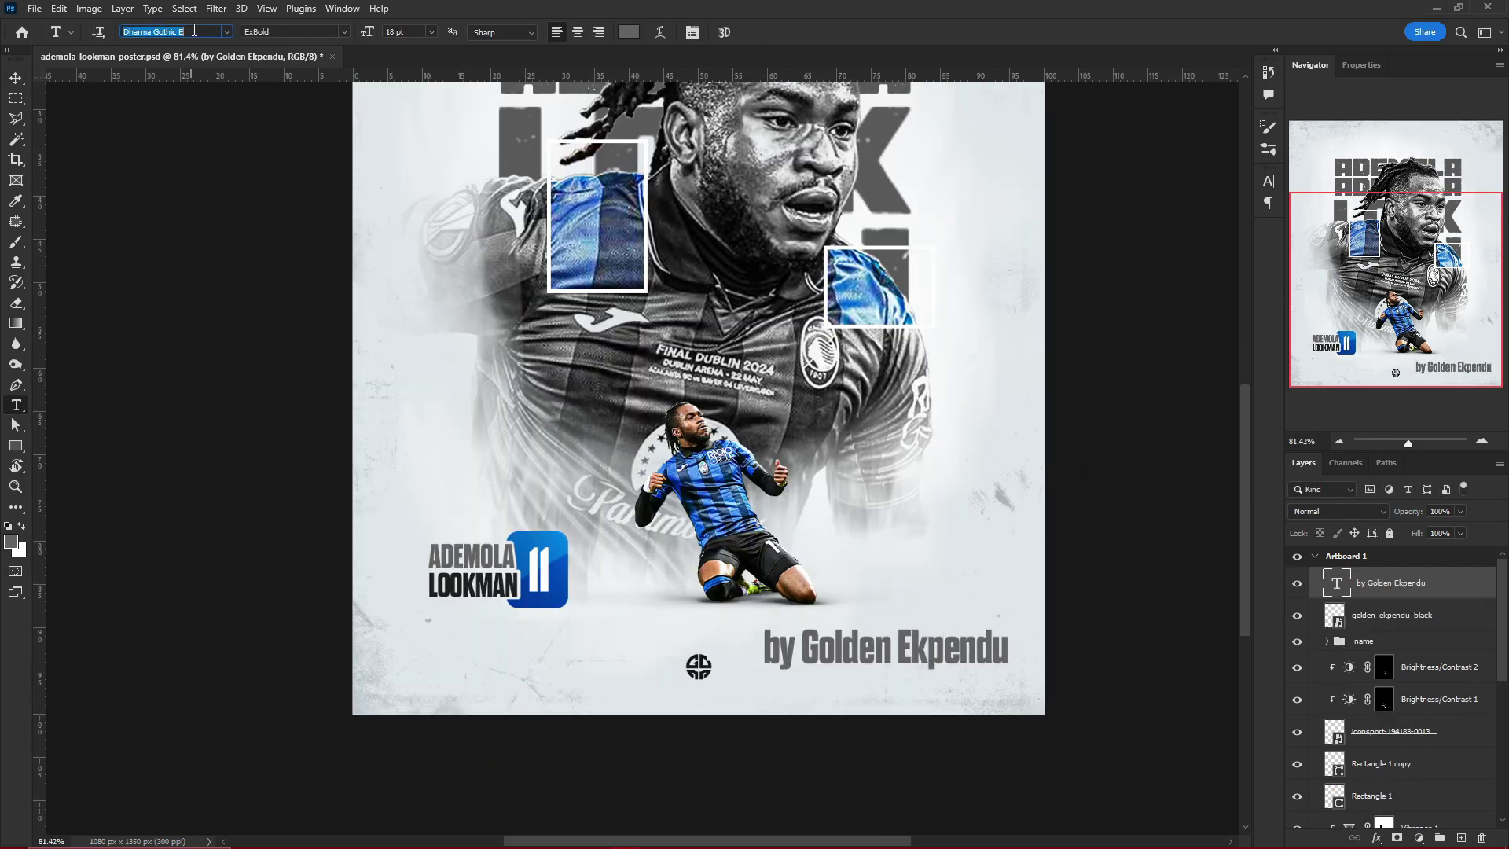
pyautogui.write('Autography')
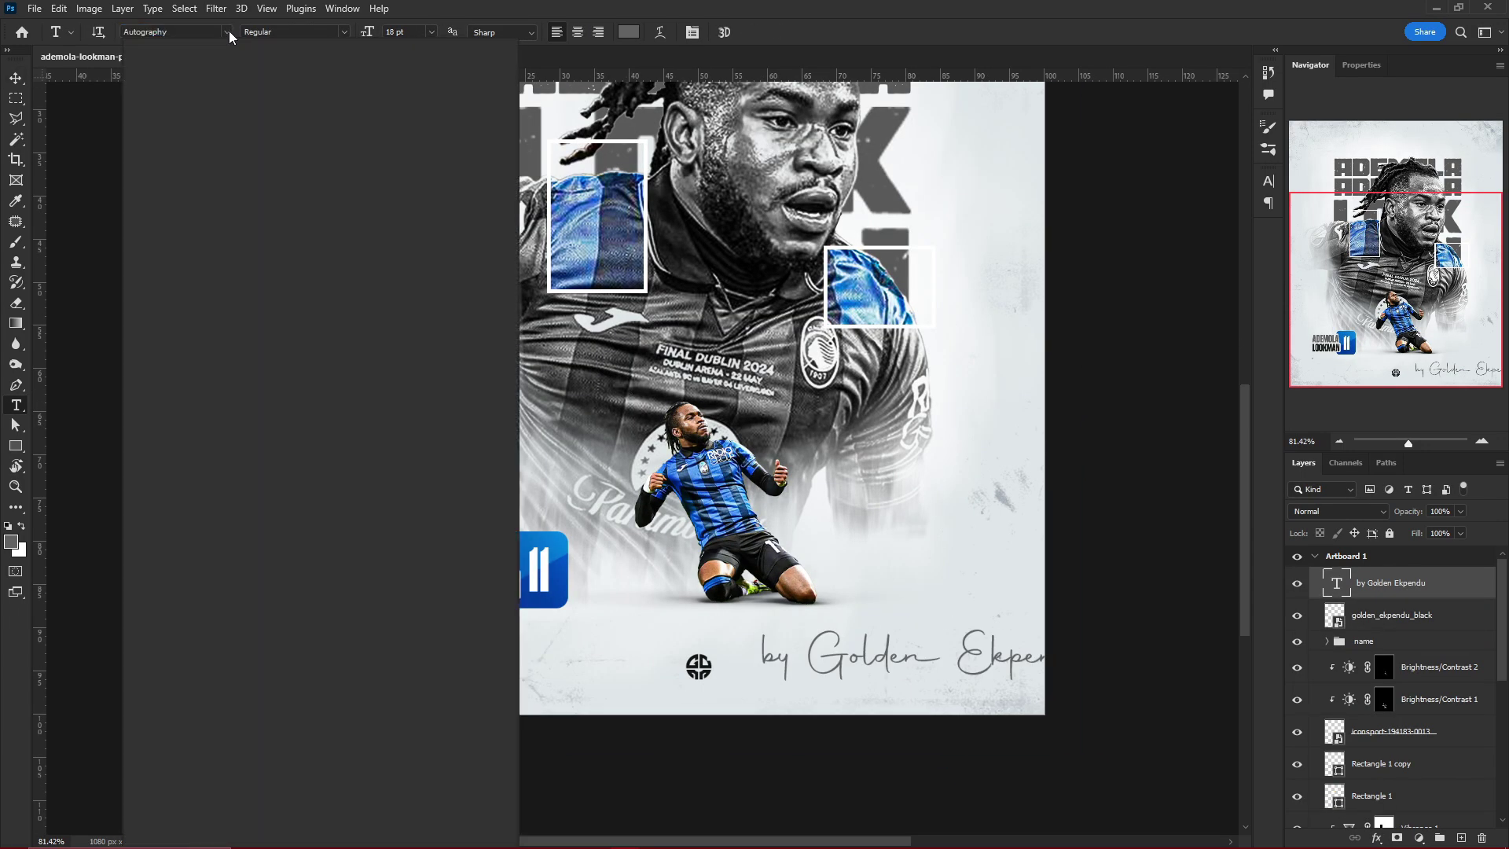
pyautogui.click(227, 32)
pyautogui.click(292, 192)
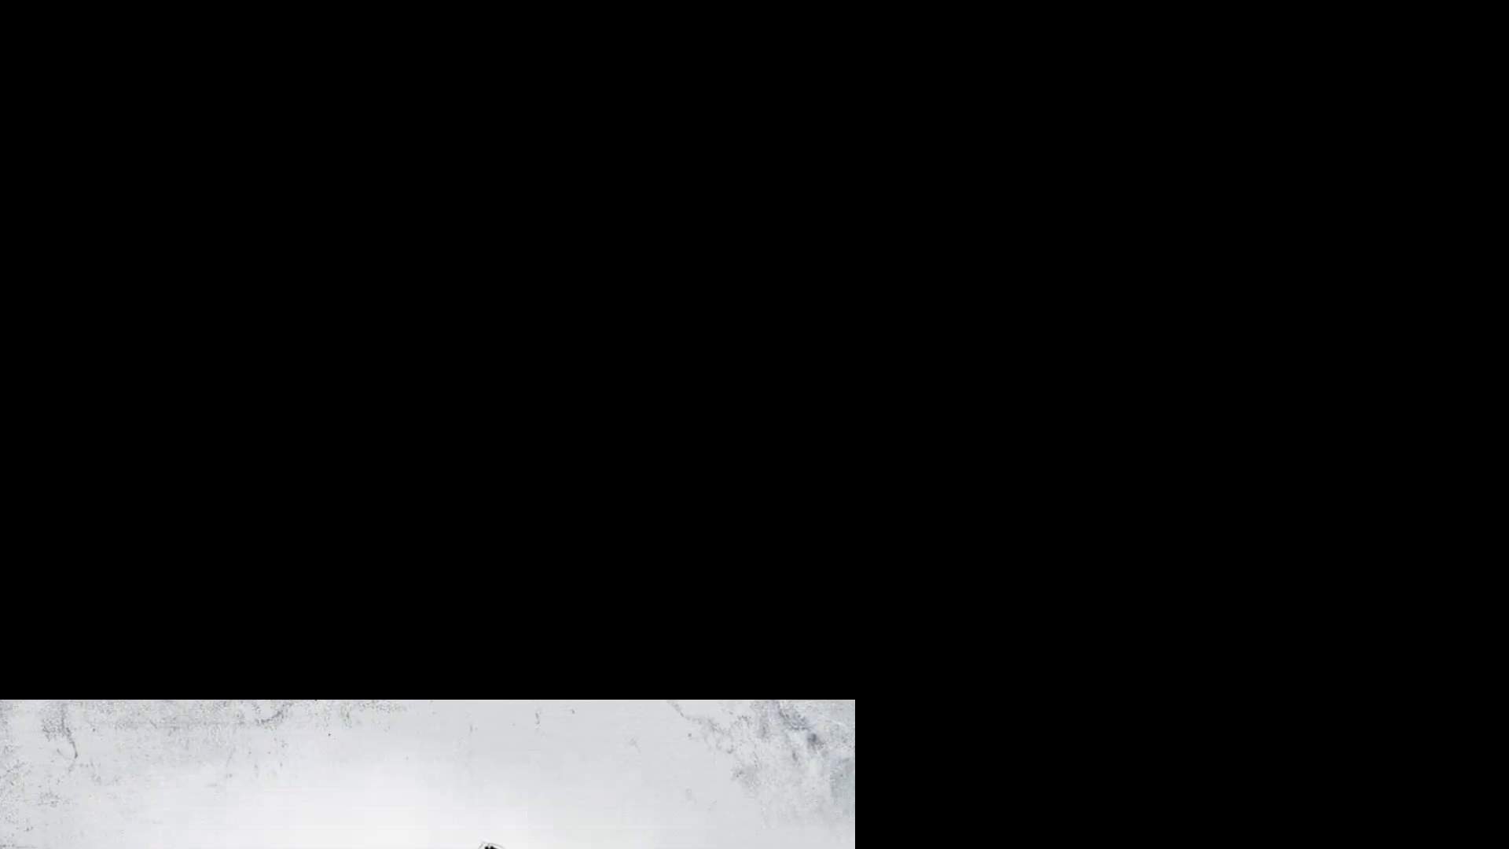